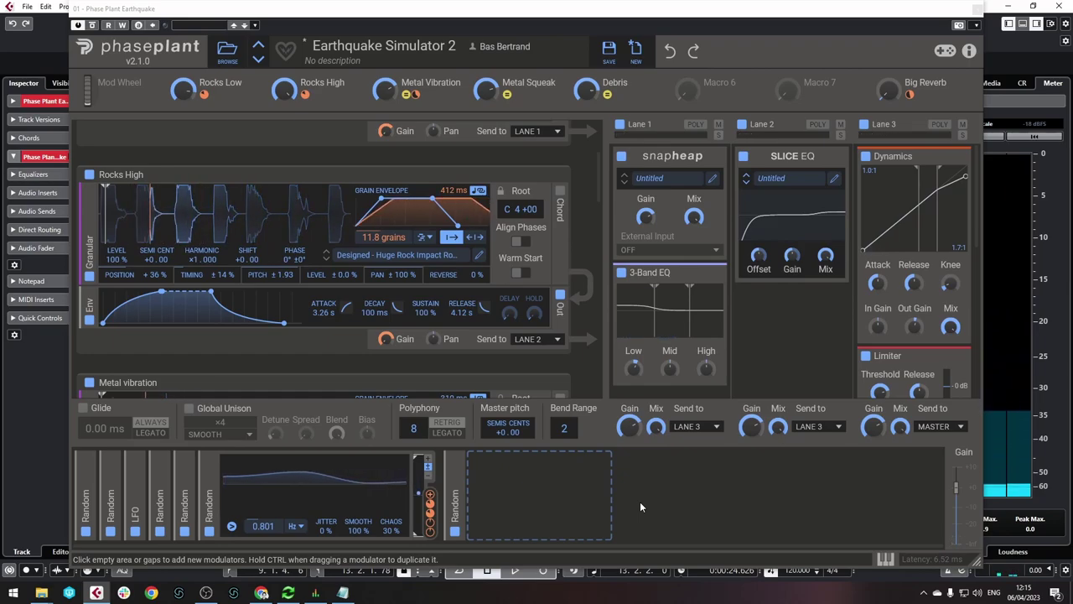
# Close the Phase Plant Earthquake plugin window and add one new Phase Plant instrument track routed to Stereo Out
pyautogui.click(977, 9)
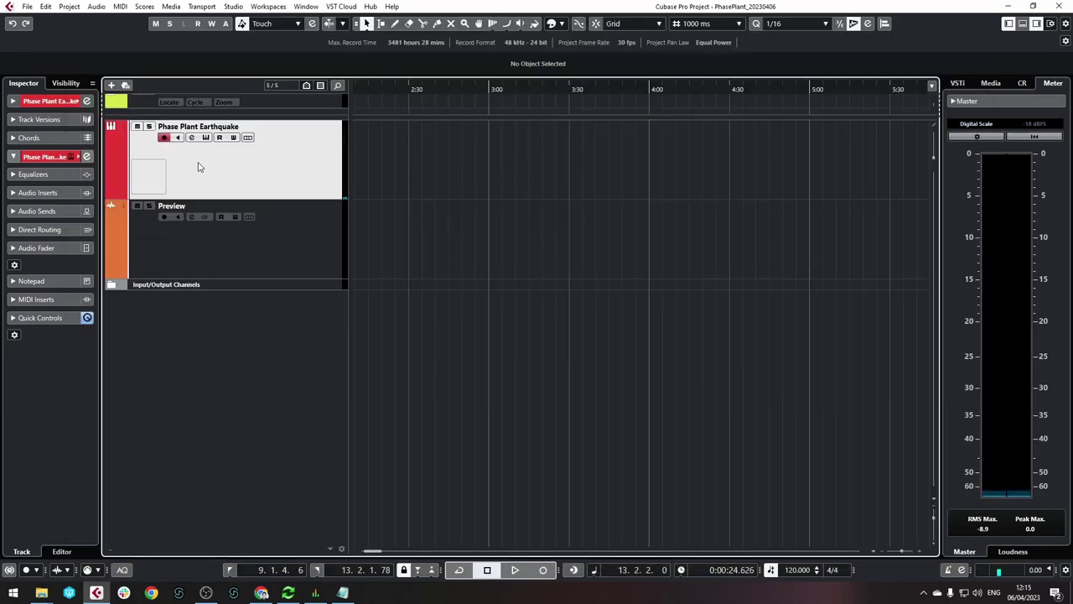
pyautogui.press('t')
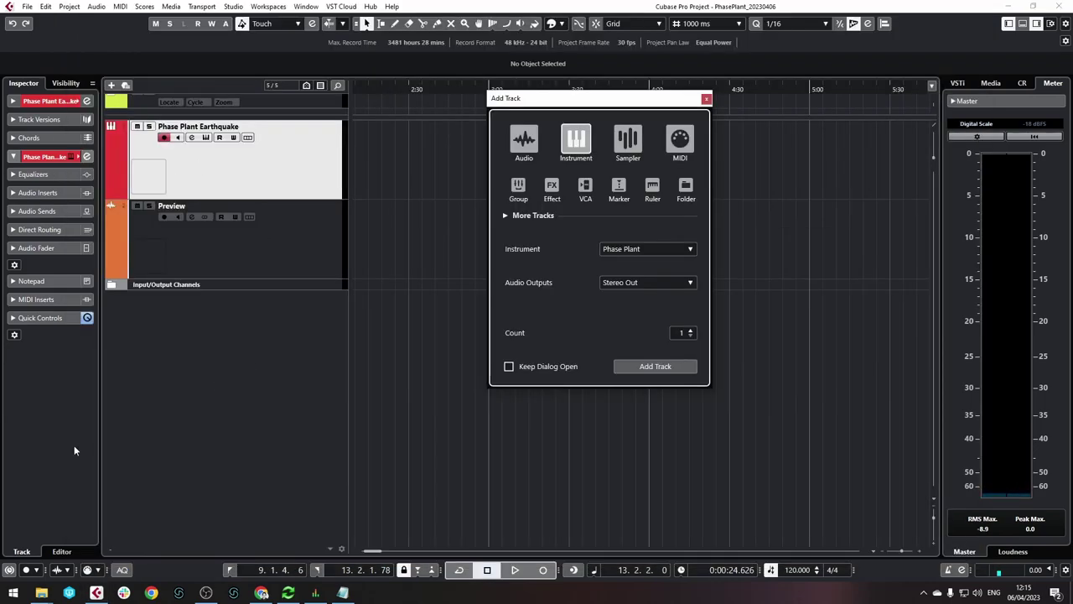
pyautogui.click(630, 365)
# Add a Granular generator to the empty Phase Plant patch
pyautogui.moveTo(388, 16); pyautogui.dragTo(340, 16)
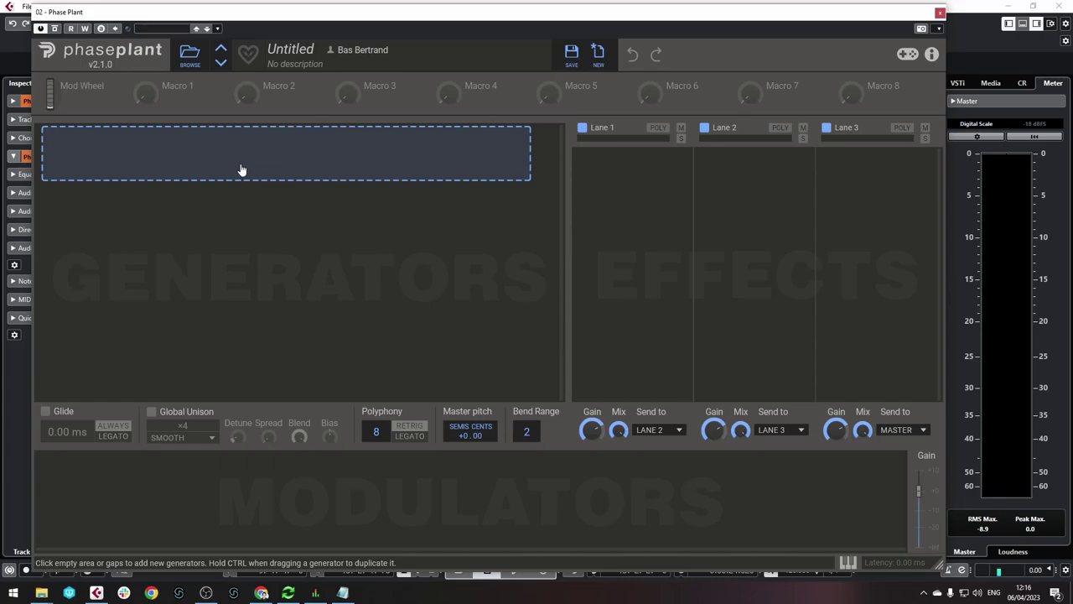
pyautogui.click(241, 170)
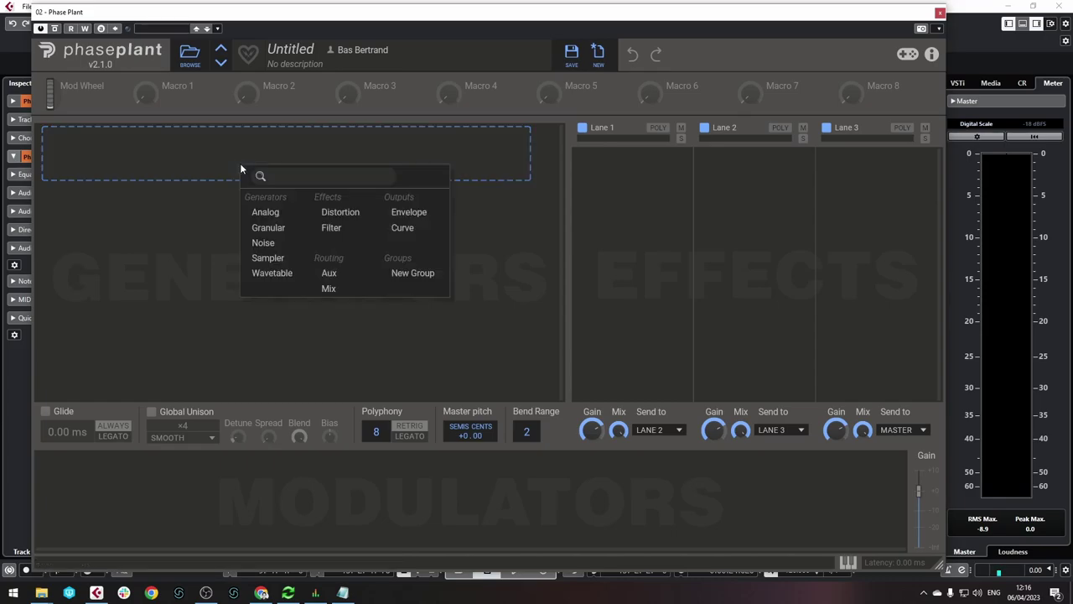
pyautogui.click(280, 230)
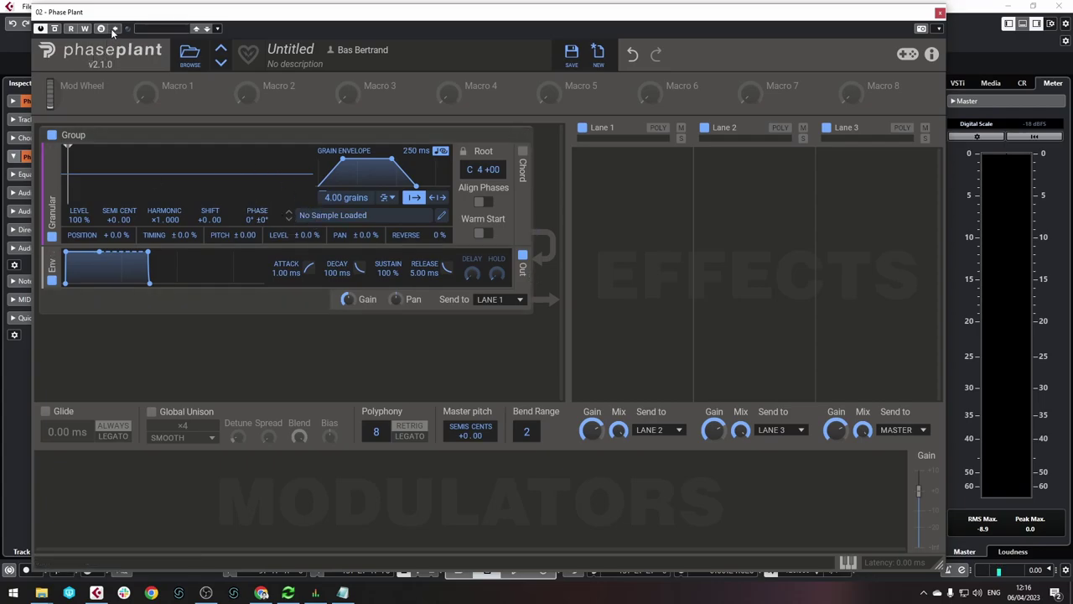
# Play back the forest stones and debris recording at the start of the Preview track
pyautogui.moveTo(103, 17); pyautogui.dragTo(673, 92)
pyautogui.click(378, 263)
pyautogui.hscroll(-10, 385, 253)
pyautogui.scroll(8, 373, 296)
pyautogui.hscroll(-3, 368, 300)
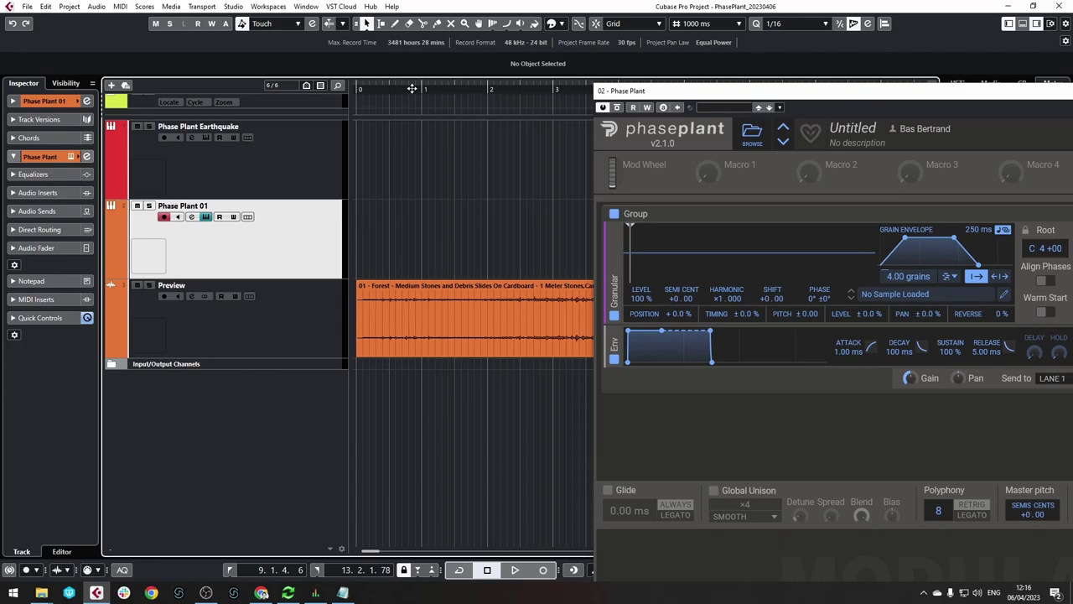
pyautogui.moveTo(412, 88); pyautogui.dragTo(437, 90)
pyautogui.press('space')
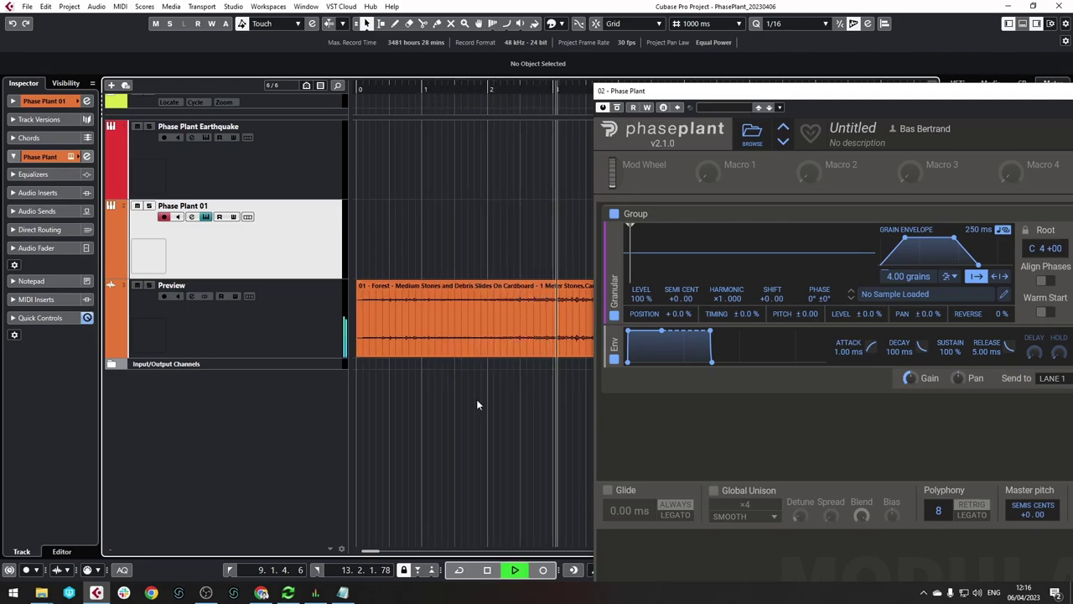
pyautogui.press('g')
pyautogui.press('g')
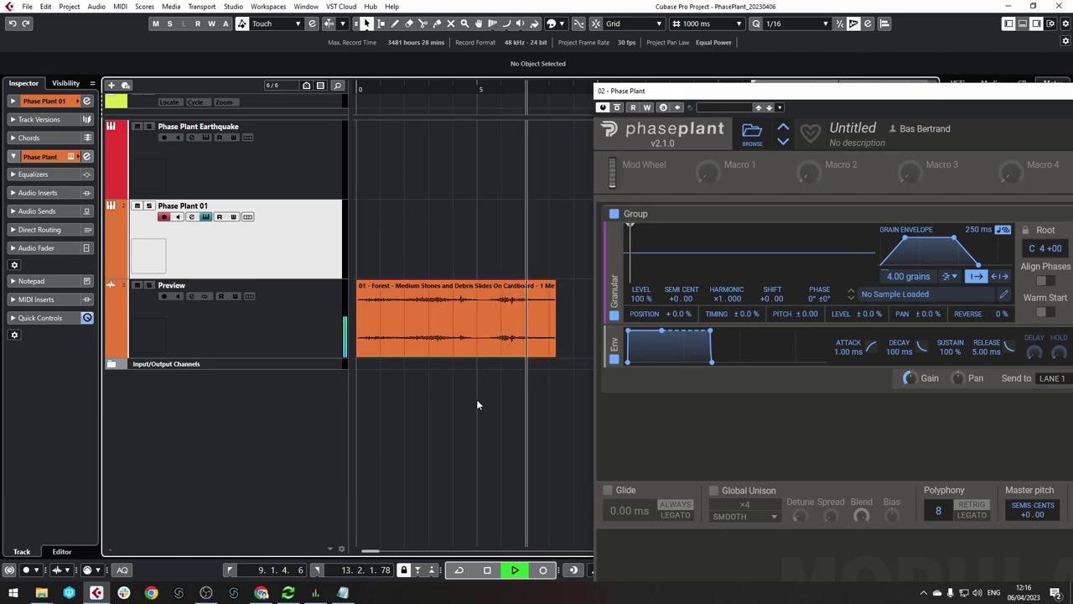
pyautogui.press('space')
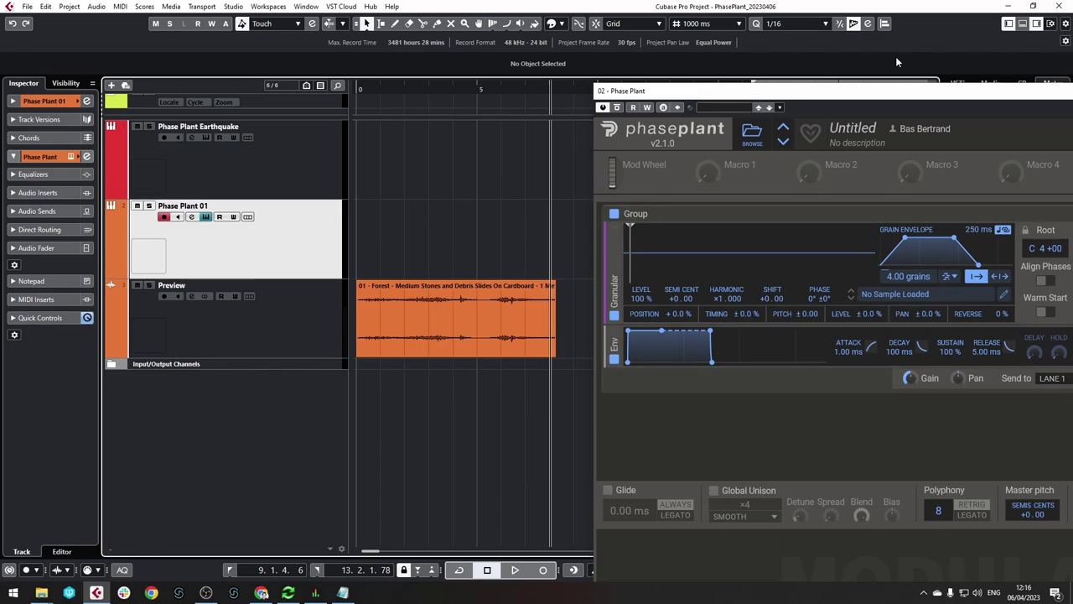
# Load the user sample "01 - Forest - Medium Stones and Debris" into the Granular generator
pyautogui.moveTo(890, 96); pyautogui.dragTo(448, 17)
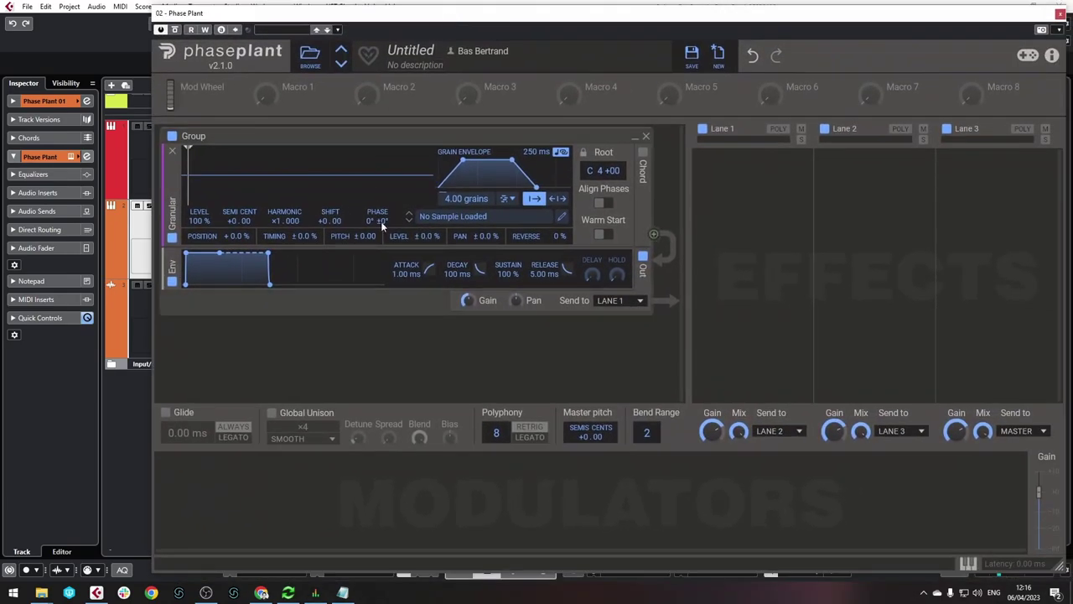
pyautogui.click(442, 218)
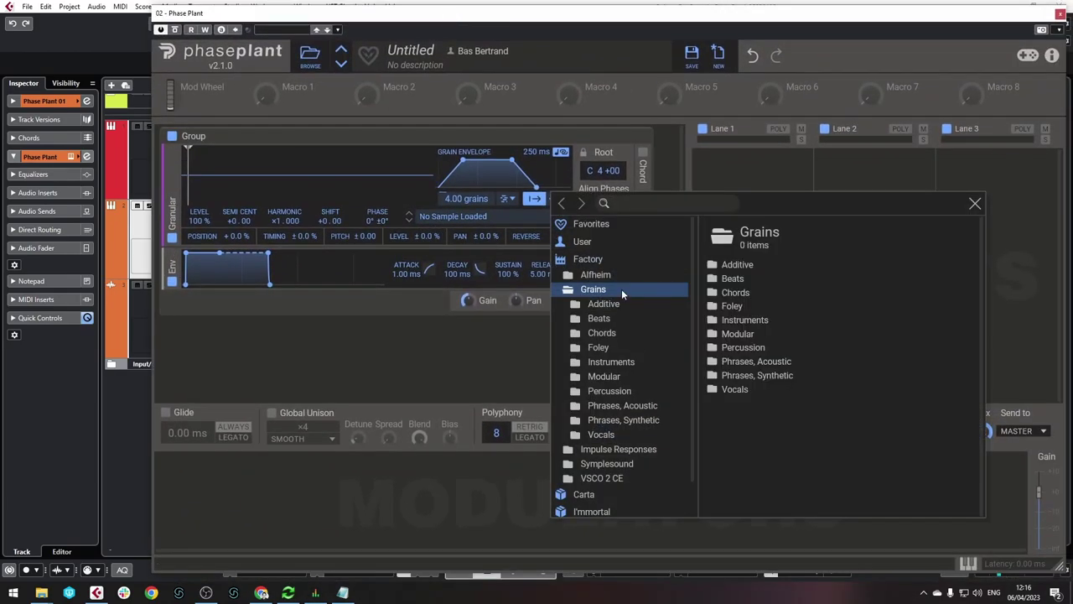
pyautogui.click(580, 241)
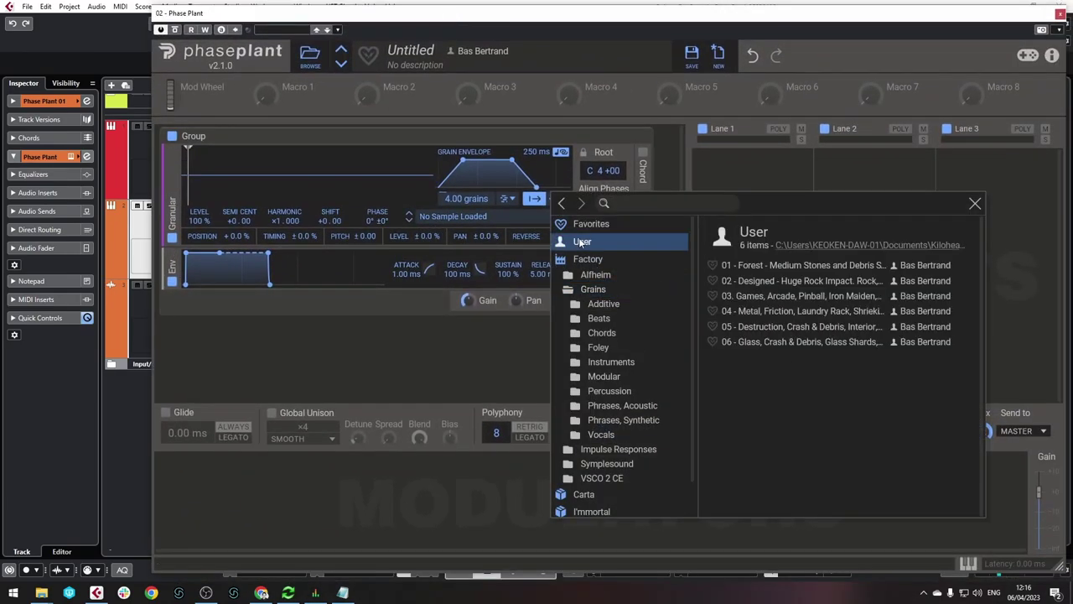
pyautogui.click(773, 266)
pyautogui.click(340, 384)
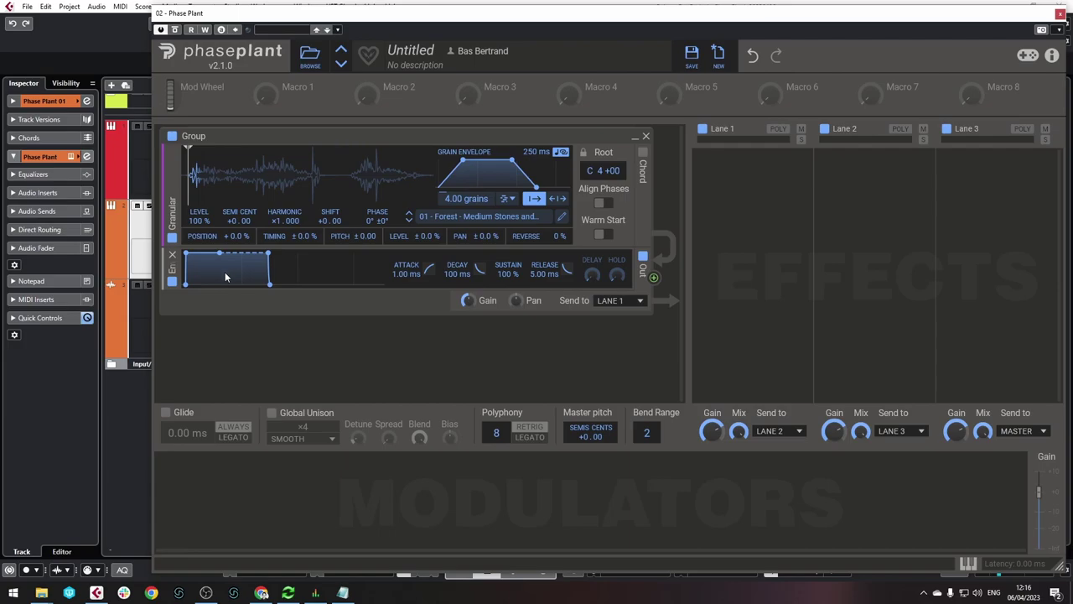
# Place the grain playback position about a quarter into the sample and raise the group's output gain
pyautogui.moveTo(188, 172)
pyautogui.mouseDown()
pyautogui.moveTo(287, 168)
pyautogui.moveTo(250, 171)
pyautogui.mouseUp()
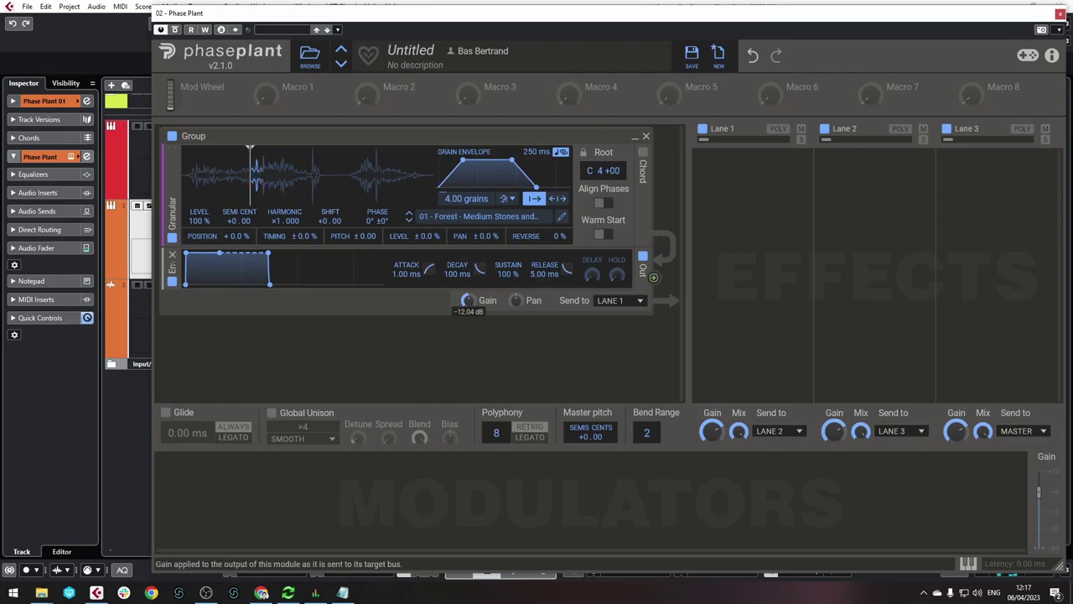
pyautogui.moveTo(470, 304); pyautogui.dragTo(470, 295)
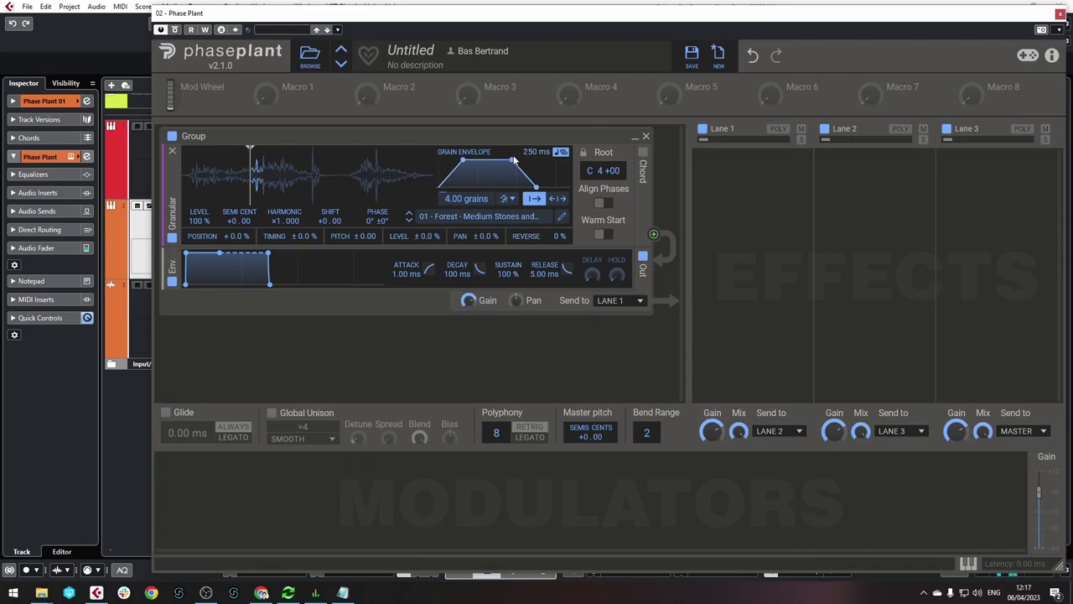
# Set the grain length to about 491 ms, the position randomization to 59% and the grain count to 4.87
pyautogui.moveTo(538, 187); pyautogui.dragTo(542, 187)
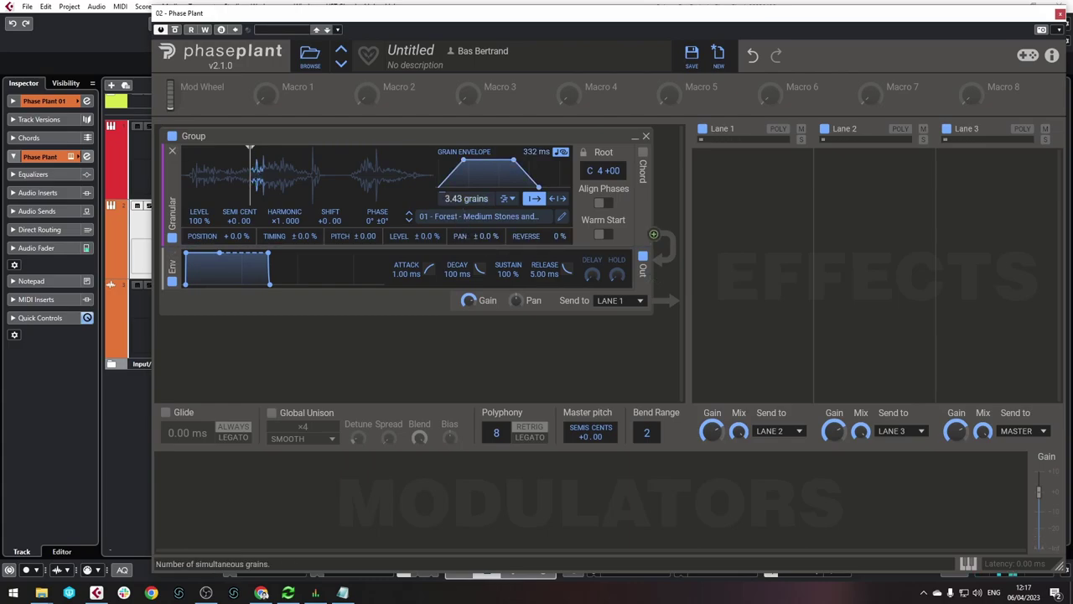
pyautogui.moveTo(538, 187); pyautogui.dragTo(545, 187)
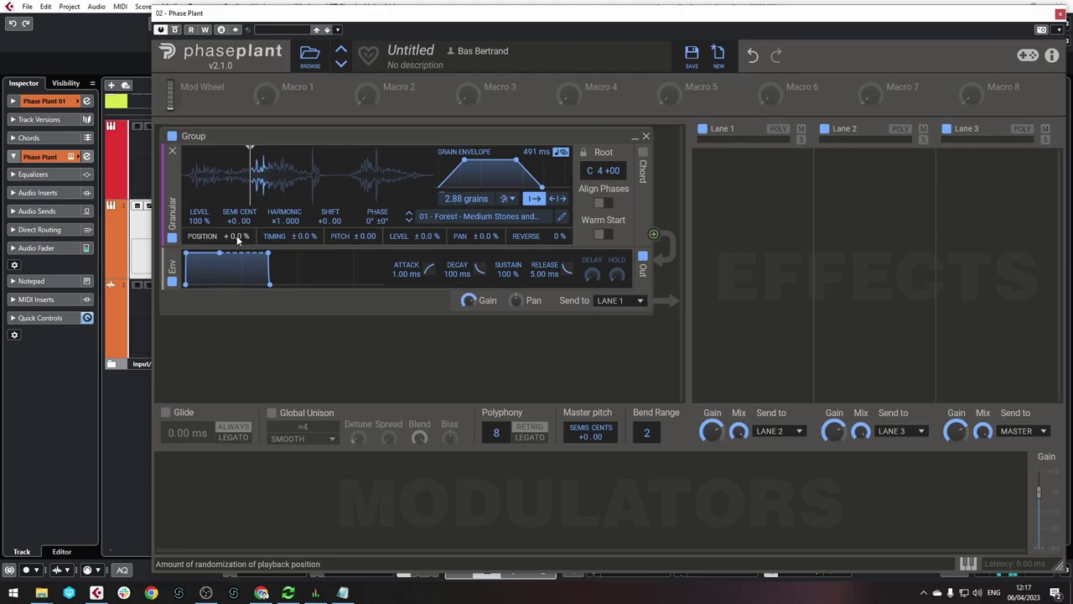
pyautogui.moveTo(235, 235); pyautogui.dragTo(236, 220)
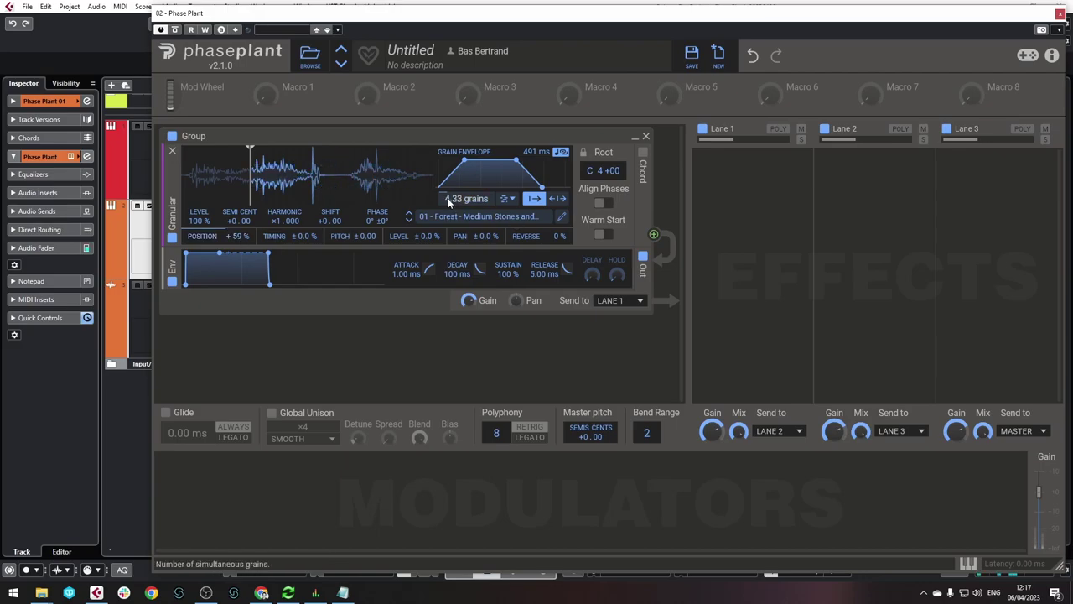
pyautogui.moveTo(446, 199); pyautogui.dragTo(447, 193)
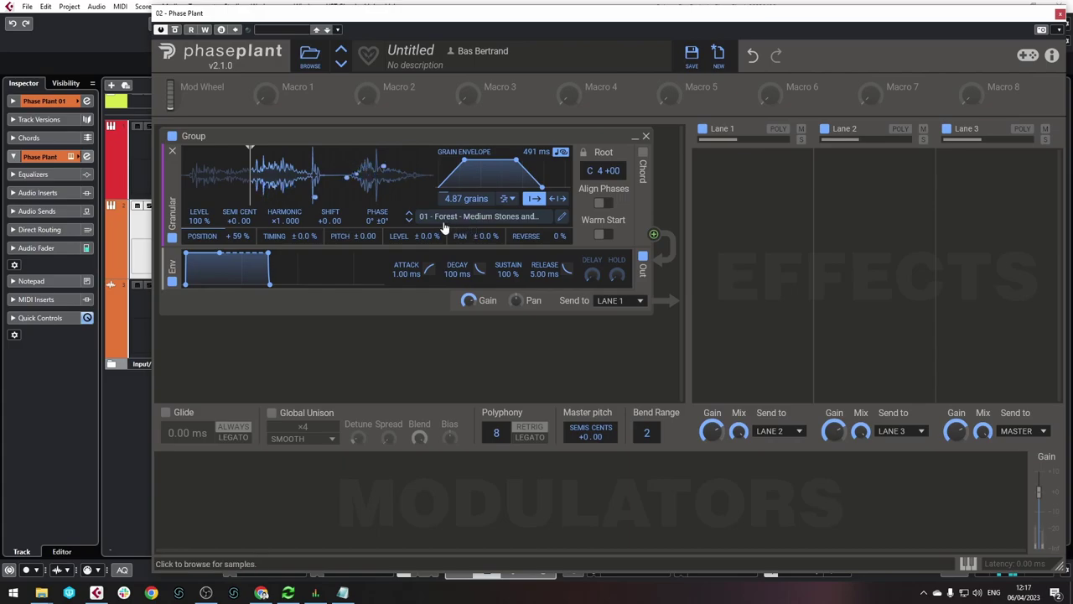
# Set the grain length to 458 ms and position randomization to about 32%, with the playback position back at the sample's start
pyautogui.moveTo(541, 187); pyautogui.dragTo(538, 187)
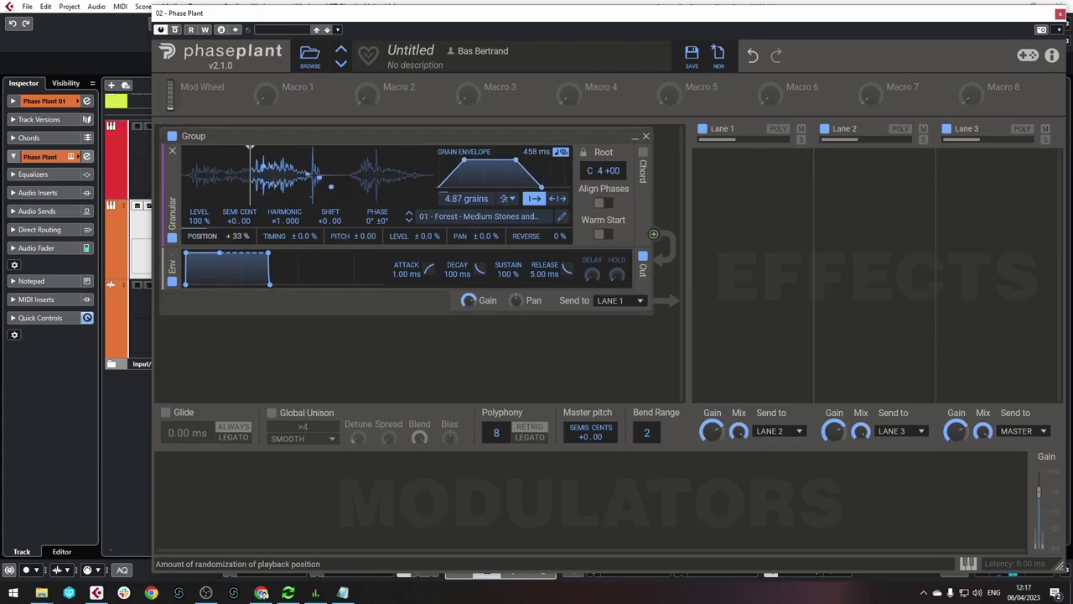
pyautogui.moveTo(250, 172); pyautogui.dragTo(194, 179)
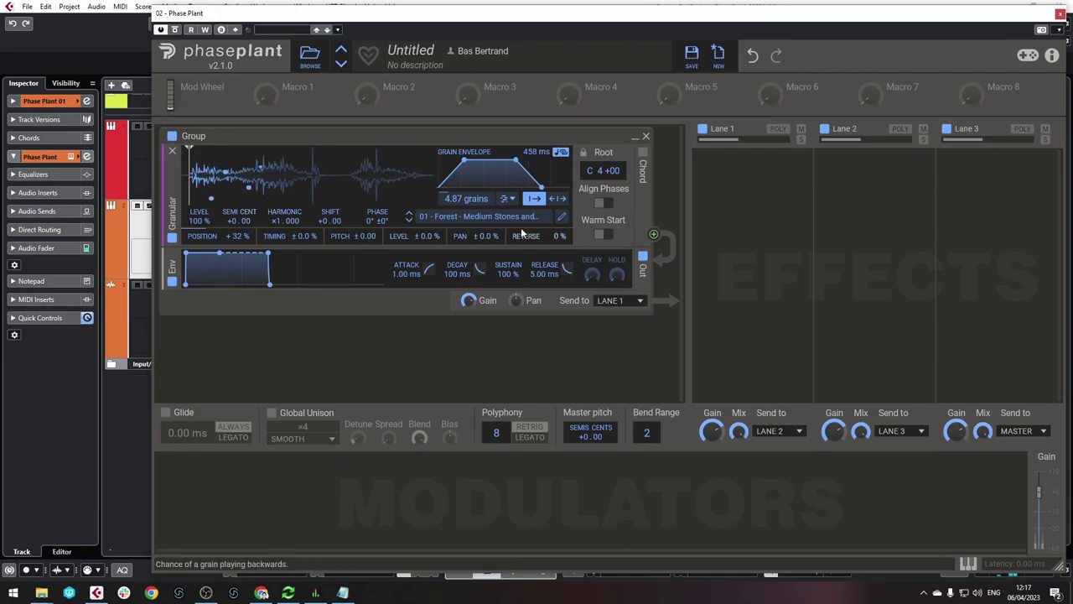
# Add an LFO modulator and give it the Ramp Down shape
pyautogui.click(227, 503)
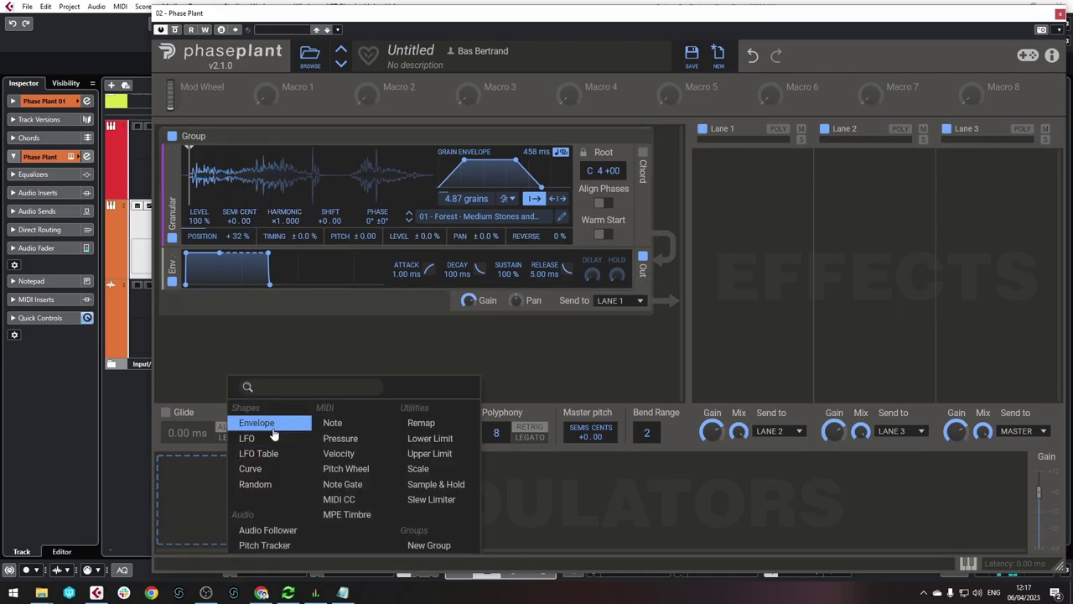
pyautogui.click(271, 438)
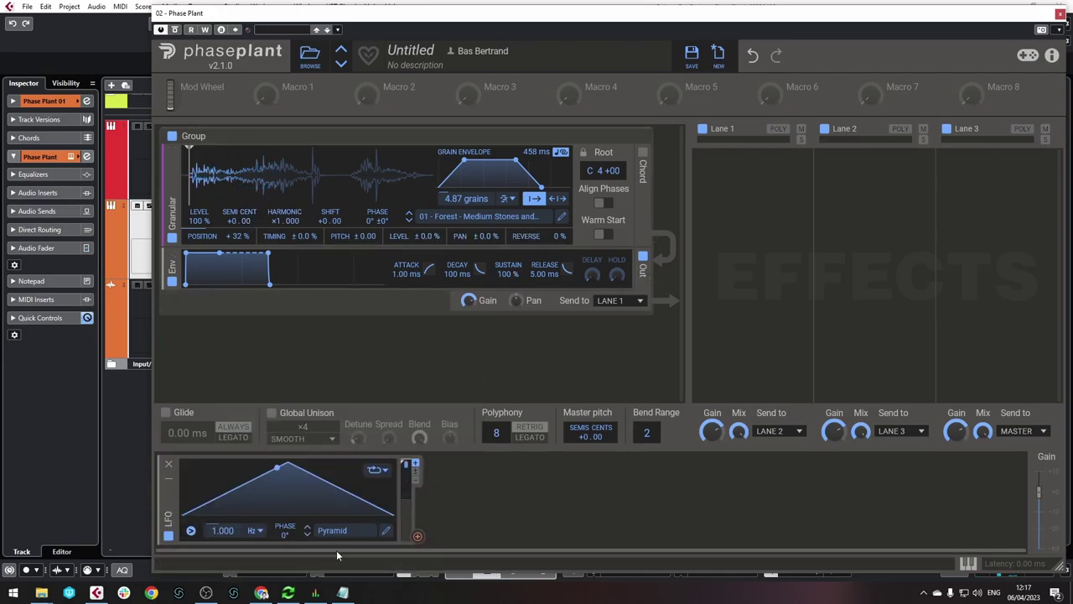
pyautogui.click(307, 529)
pyautogui.click(307, 529)
pyautogui.click(307, 534)
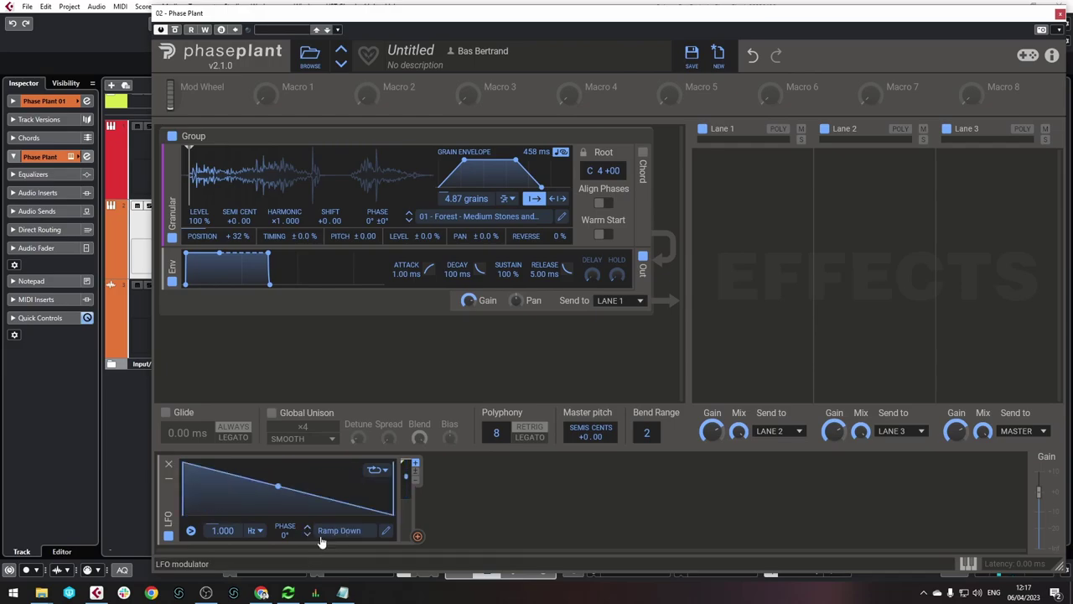
# Route the Ramp Down LFO to the granular sample's playback position
pyautogui.moveTo(417, 539); pyautogui.dragTo(185, 170)
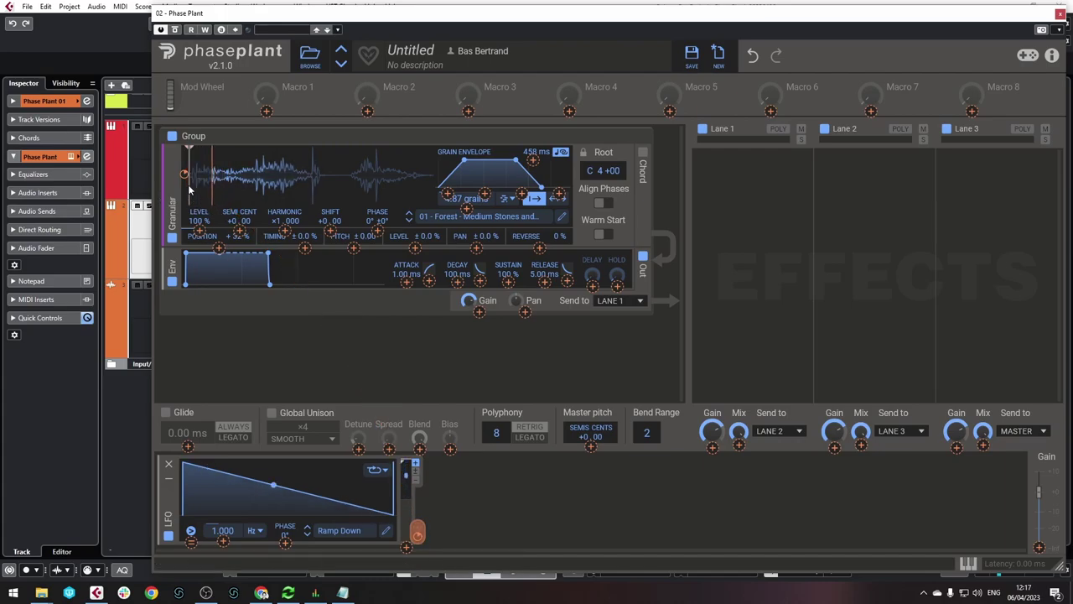
pyautogui.moveTo(184, 176)
pyautogui.click(236, 339)
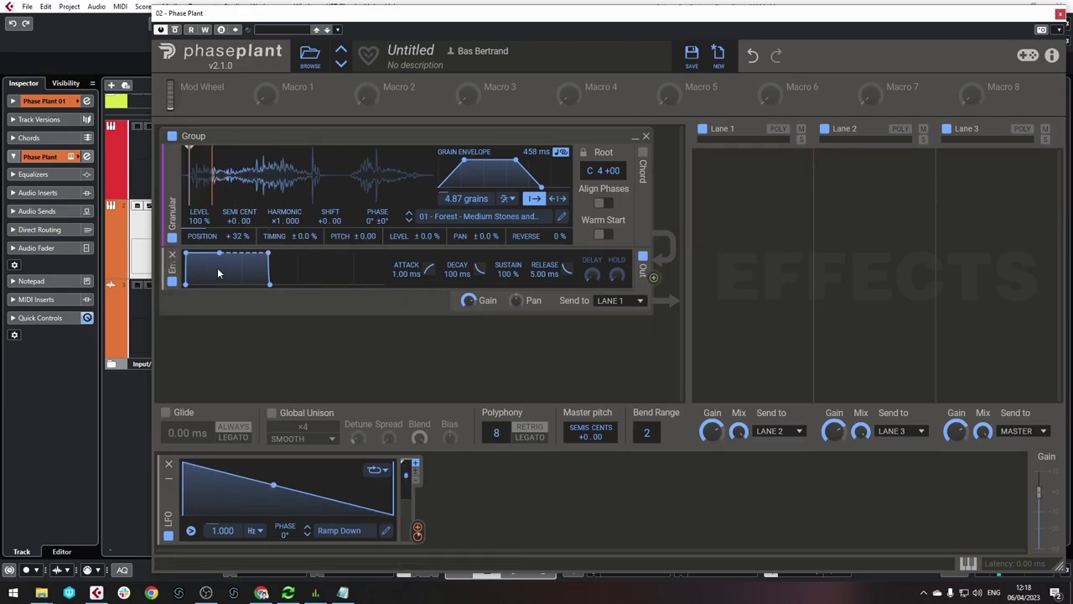
# Set the output envelope's attack to about 1.69 s and its release to about 3.03 s
pyautogui.scroll(10, 401, 275)
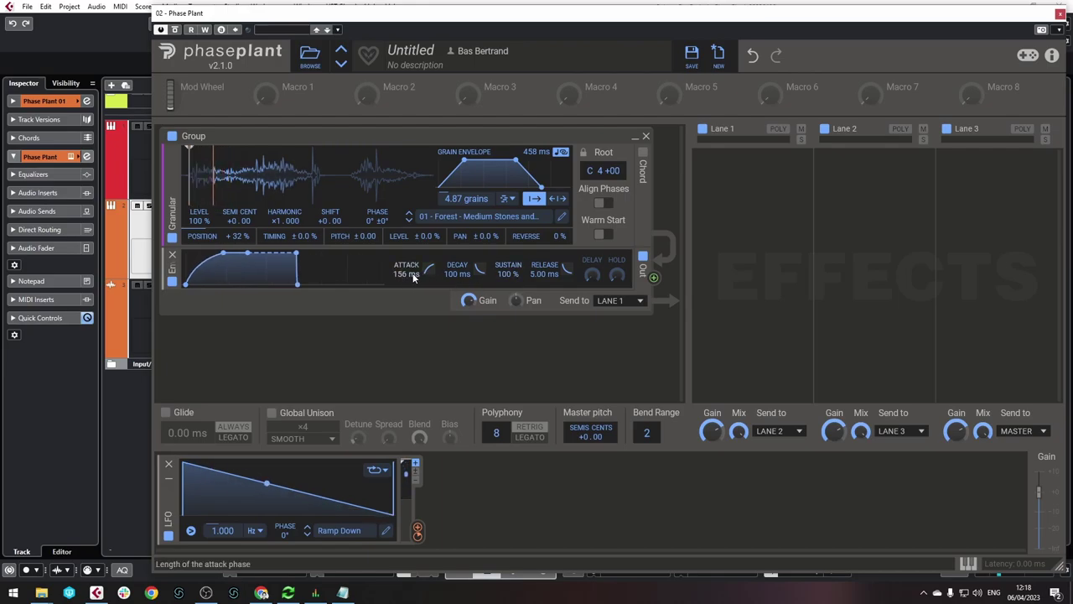
pyautogui.scroll(8, 401, 275)
pyautogui.scroll(2, 427, 268)
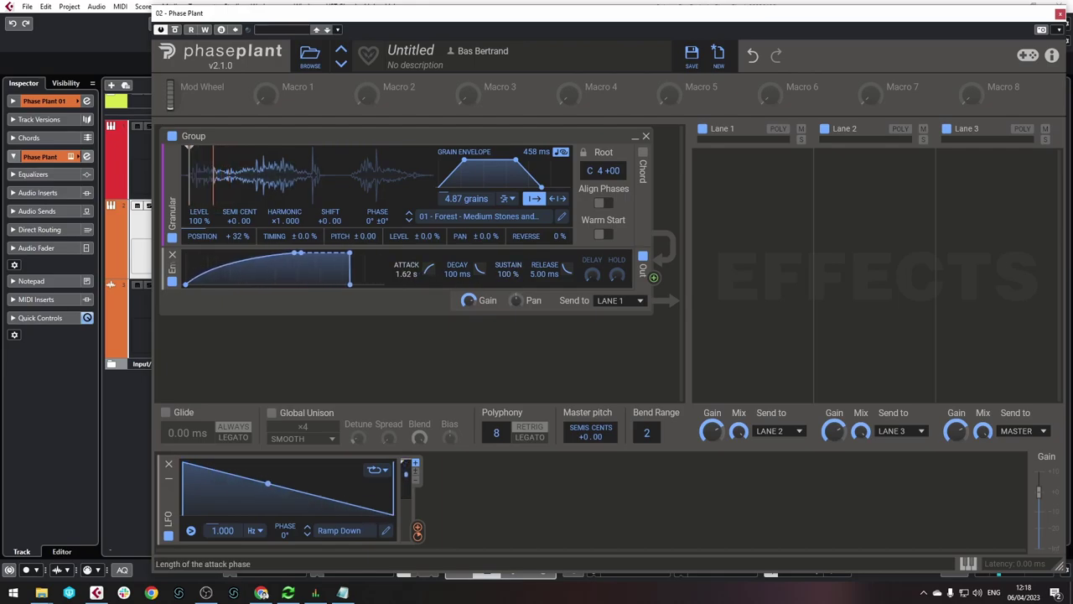
pyautogui.scroll(10, 567, 268)
pyautogui.scroll(5, 566, 268)
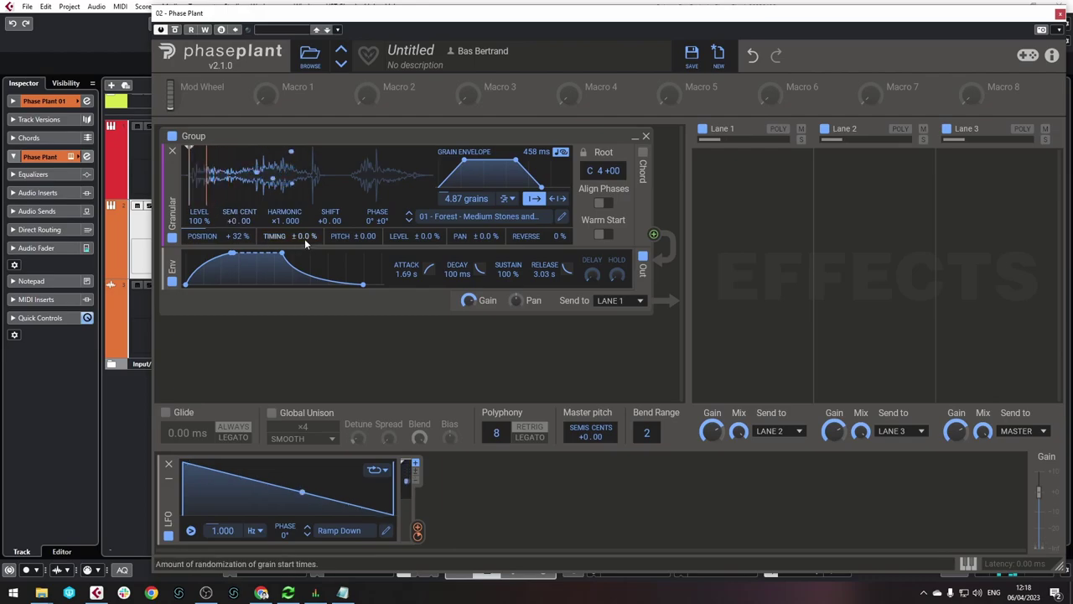
# Set the grain randomization to 31% for timing, 0.72 for pitch and 71% for pan
pyautogui.moveTo(305, 239); pyautogui.dragTo(305, 196)
pyautogui.moveTo(371, 239); pyautogui.dragTo(371, 206)
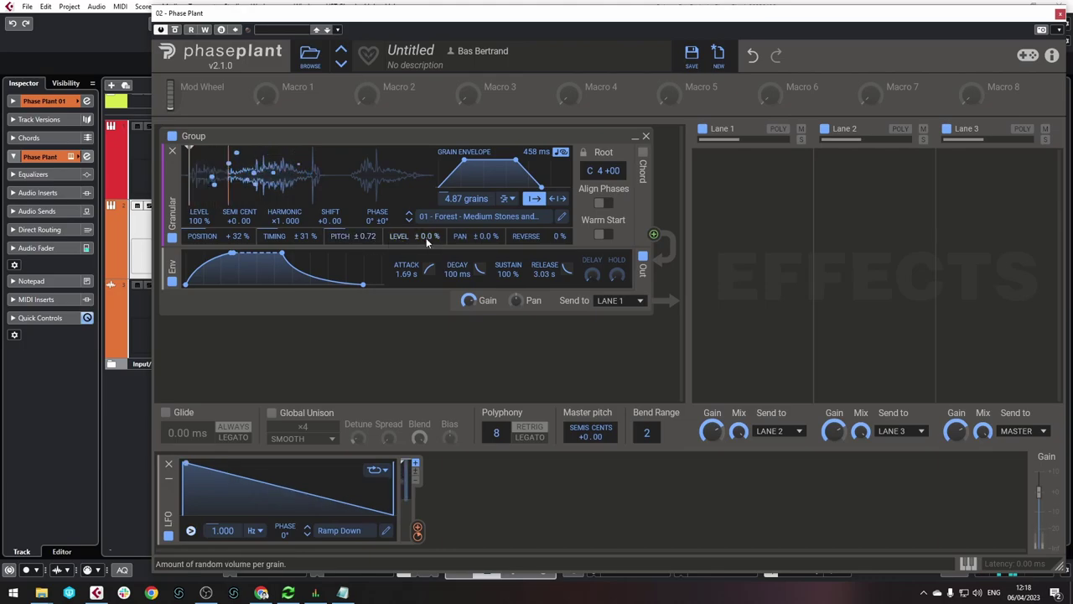
pyautogui.moveTo(499, 238); pyautogui.dragTo(498, 216)
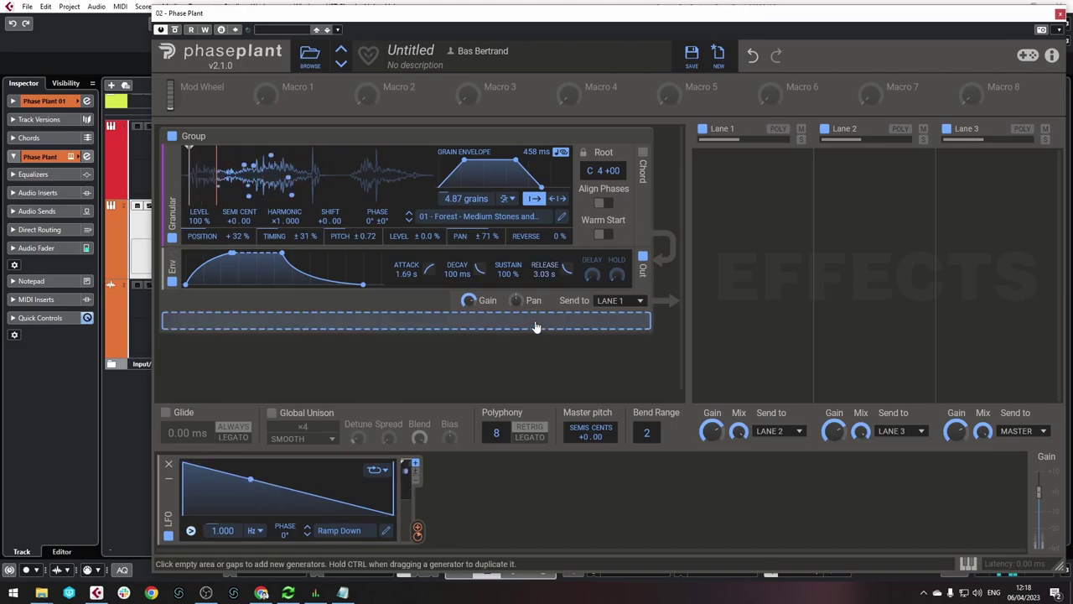
# Add a unipolar Random modulator with a rate of about 2.291 Hz and Smooth at 100%
pyautogui.click(463, 497)
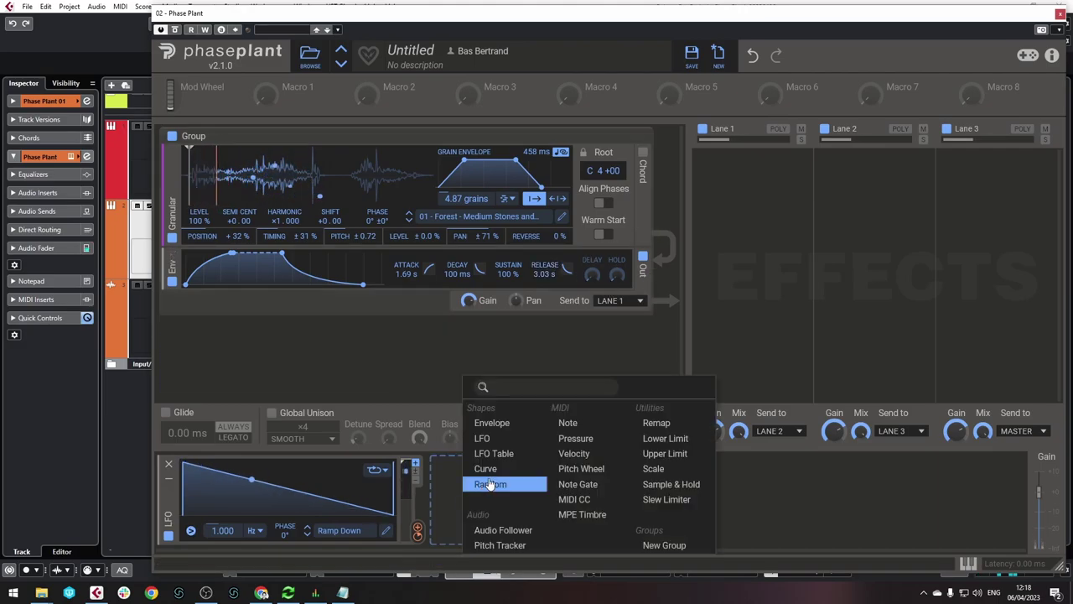
pyautogui.click(496, 483)
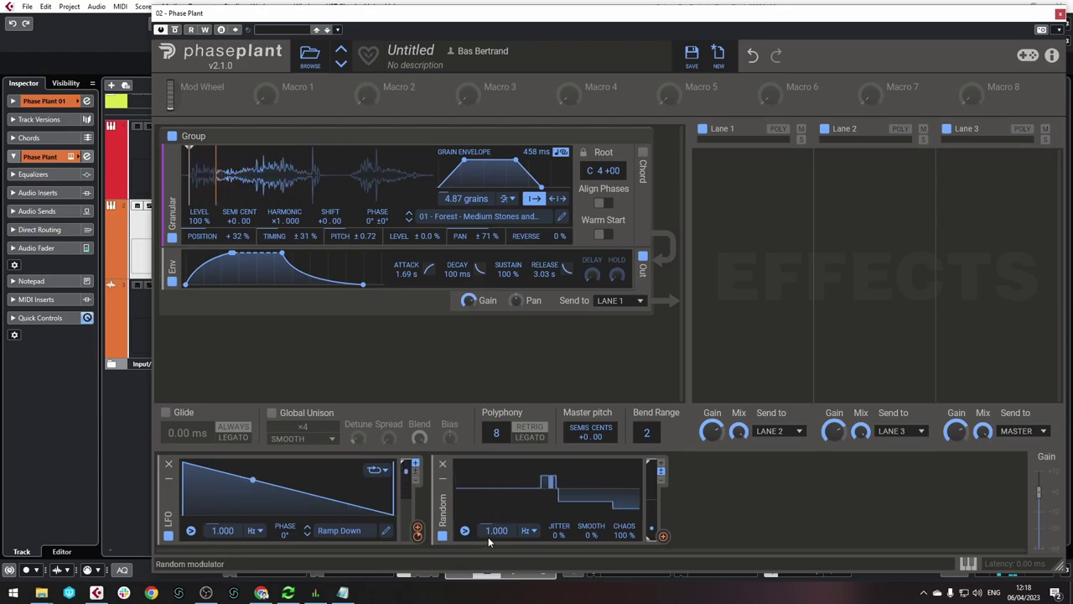
pyautogui.moveTo(489, 532); pyautogui.dragTo(489, 504)
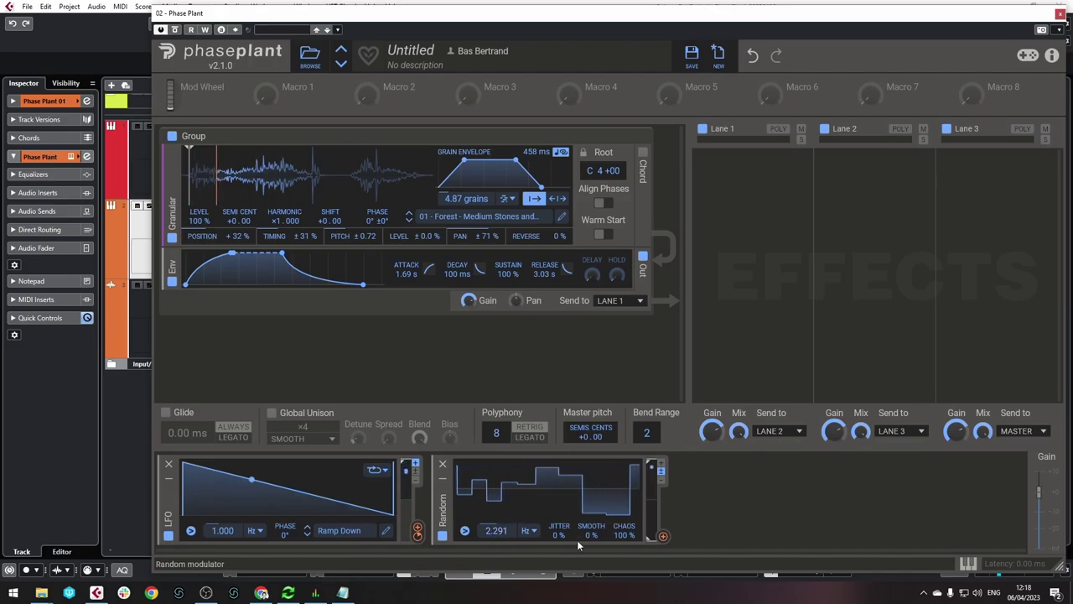
pyautogui.moveTo(587, 535); pyautogui.dragTo(587, 499)
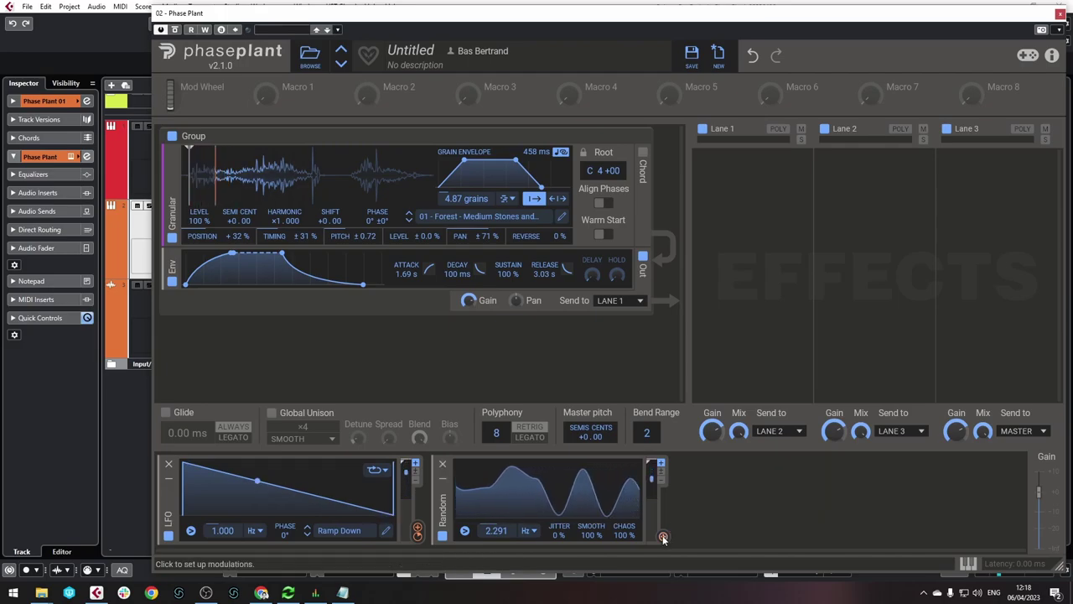
# Route the Random modulator to the grain length at about +11.2% and to the granular generator's grain count
pyautogui.moveTo(662, 537); pyautogui.dragTo(536, 166)
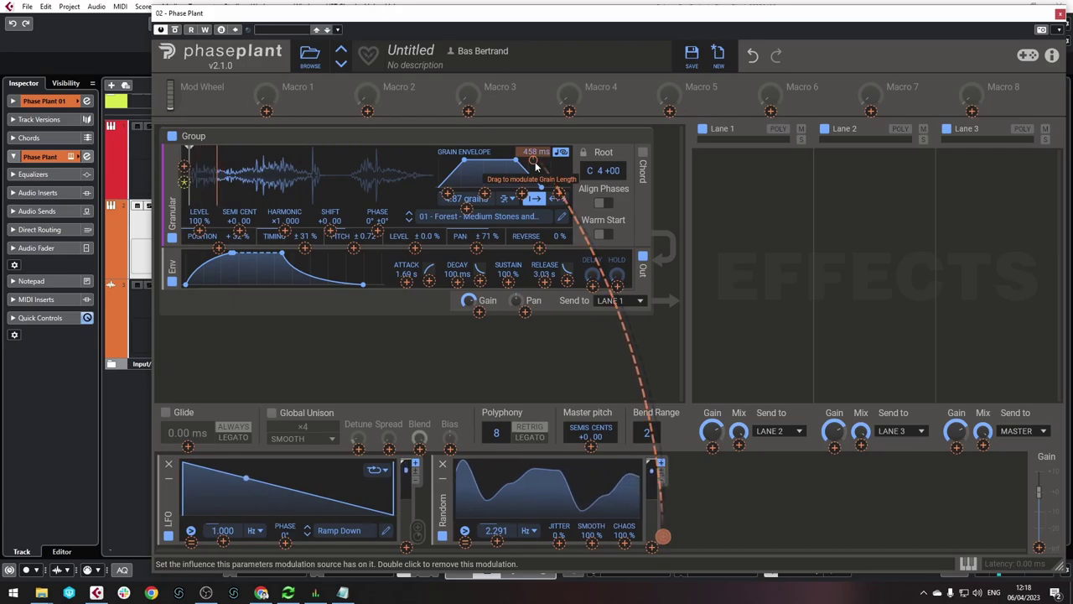
pyautogui.moveTo(534, 165); pyautogui.dragTo(533, 145)
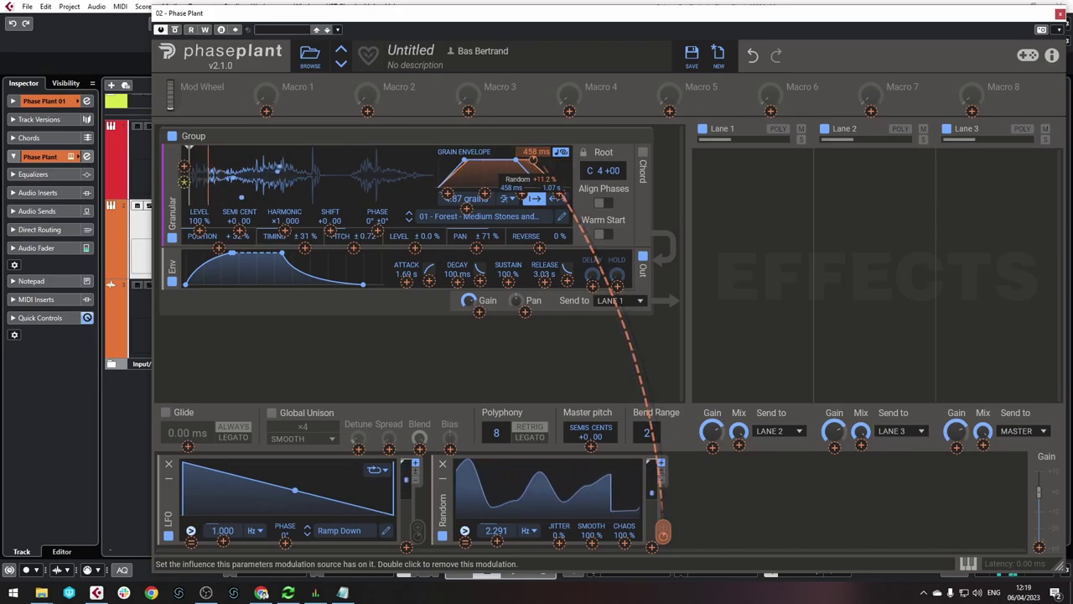
pyautogui.moveTo(466, 213); pyautogui.dragTo(466, 209)
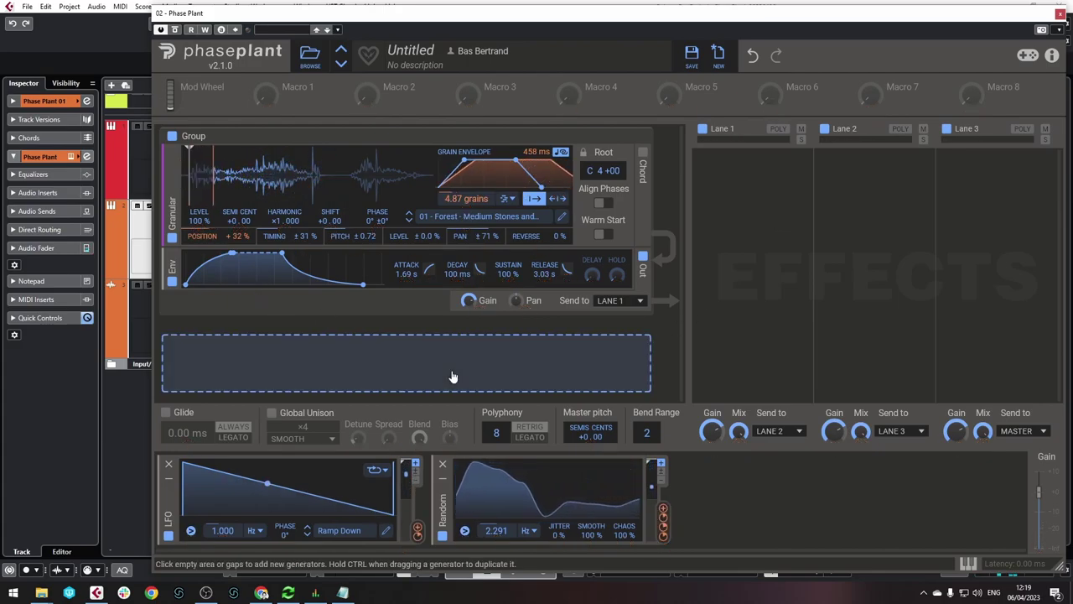
pyautogui.click(754, 198)
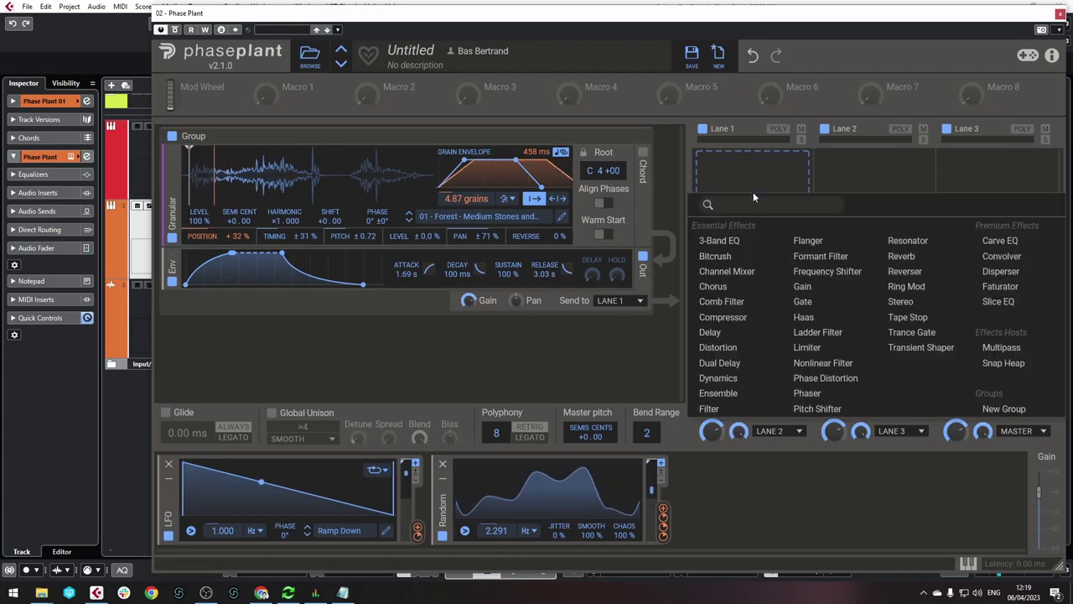
pyautogui.click(1016, 351)
pyautogui.moveTo(801, 165)
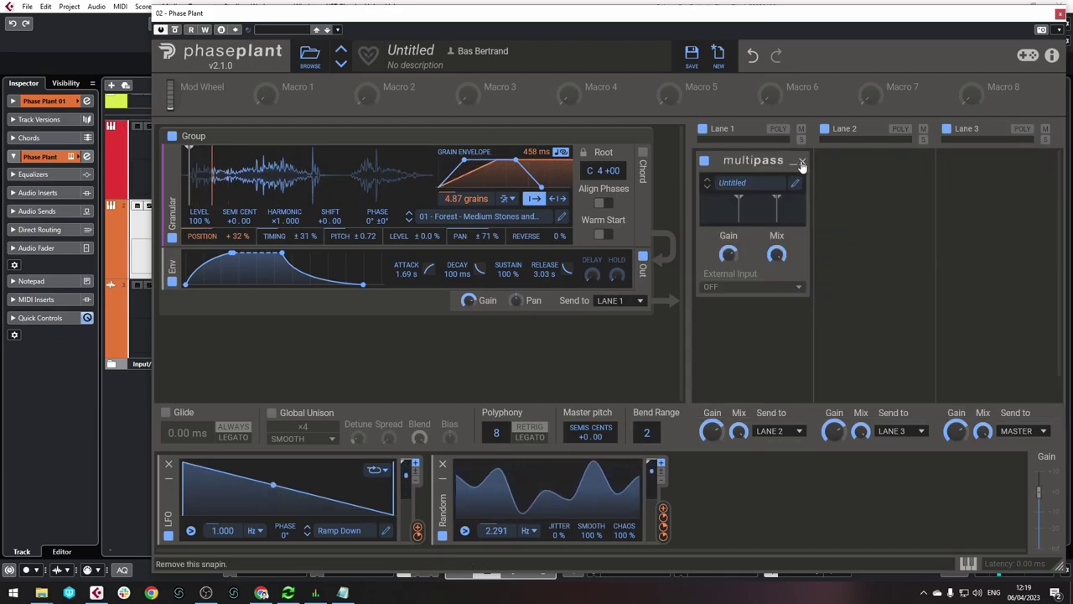
pyautogui.click(802, 162)
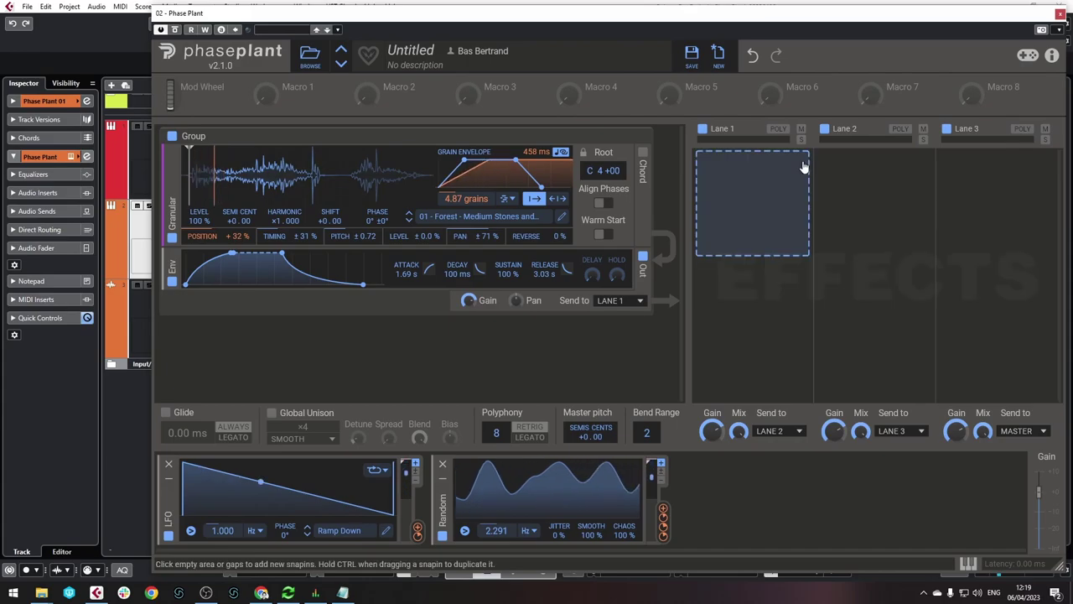
# Add a Snap Heap to Lane 1, open its editor and make the first two buses parallel
pyautogui.click(777, 185)
pyautogui.click(1003, 356)
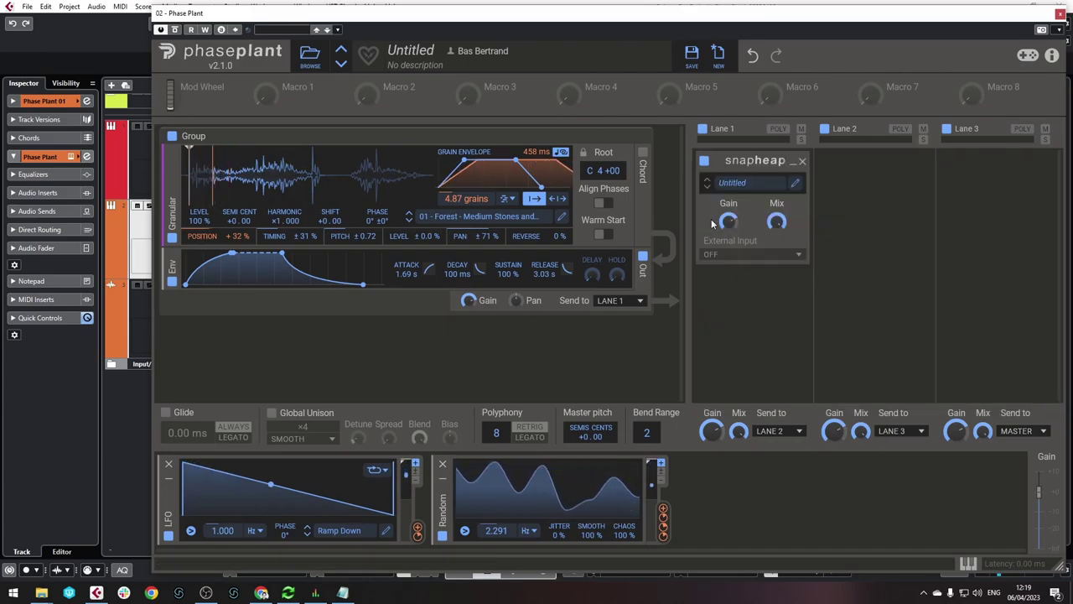
pyautogui.click(797, 186)
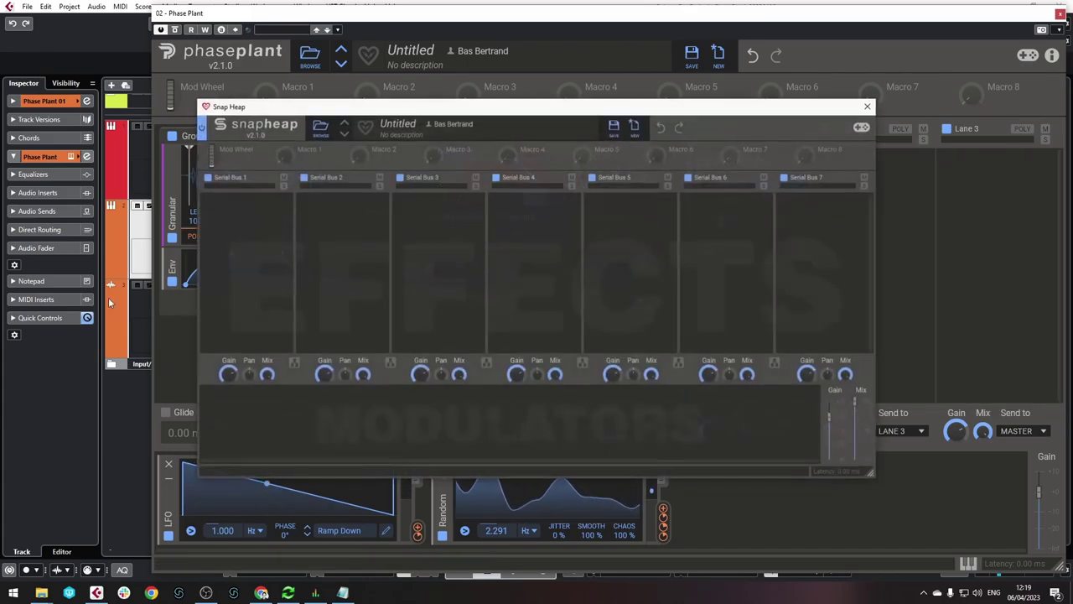
pyautogui.click(293, 364)
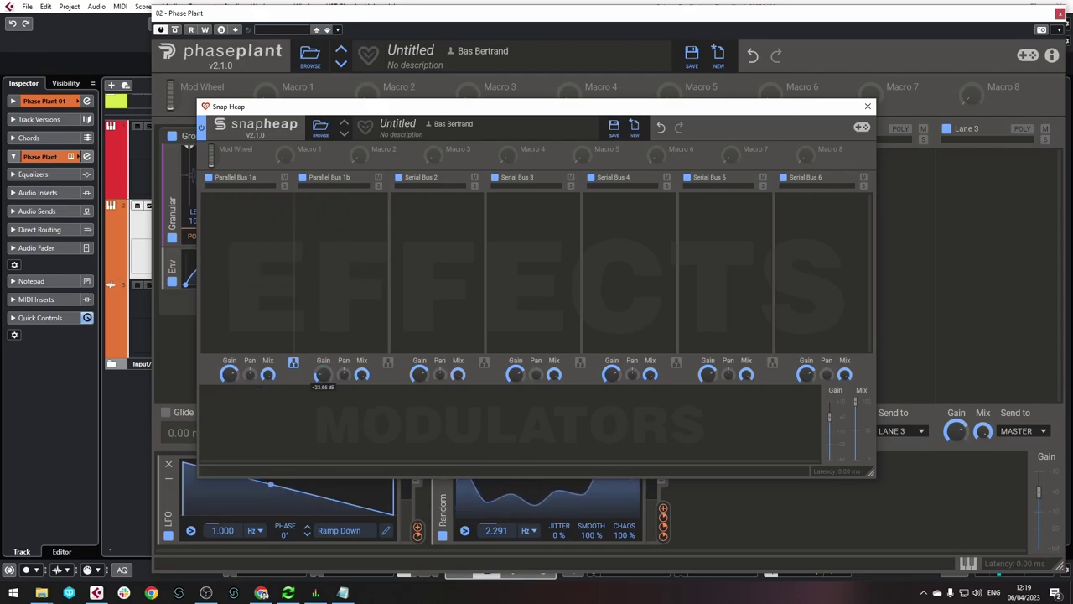
# Add a low-pass Filter to Parallel Bus 1a, followed by a Distortion in Saturate mode
pyautogui.click(247, 226)
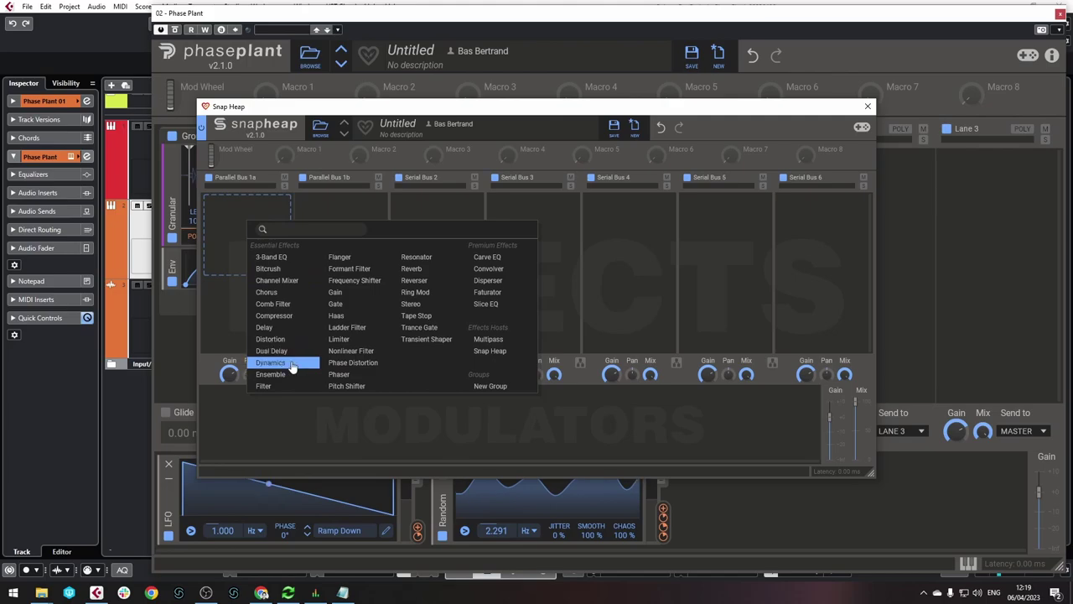
pyautogui.click(286, 387)
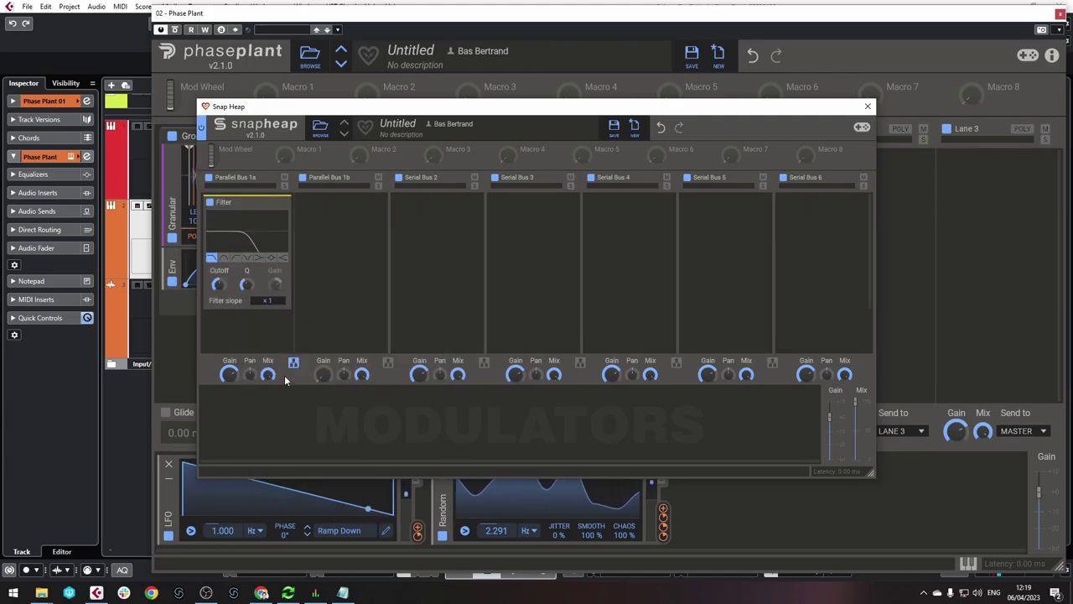
pyautogui.scroll(-2, 234, 283)
pyautogui.click(239, 281)
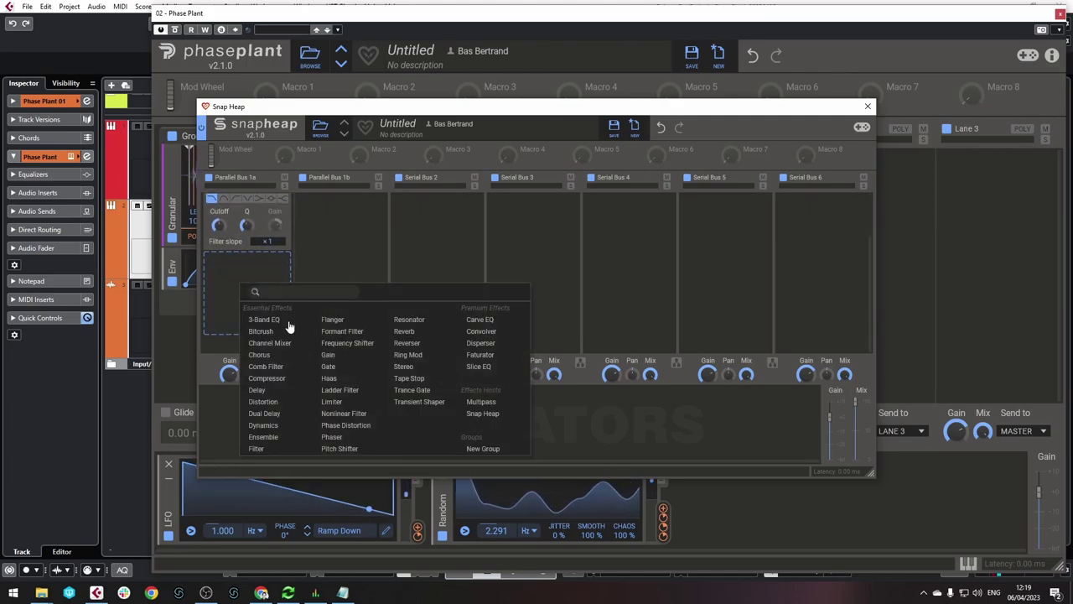
pyautogui.click(273, 403)
pyautogui.click(236, 278)
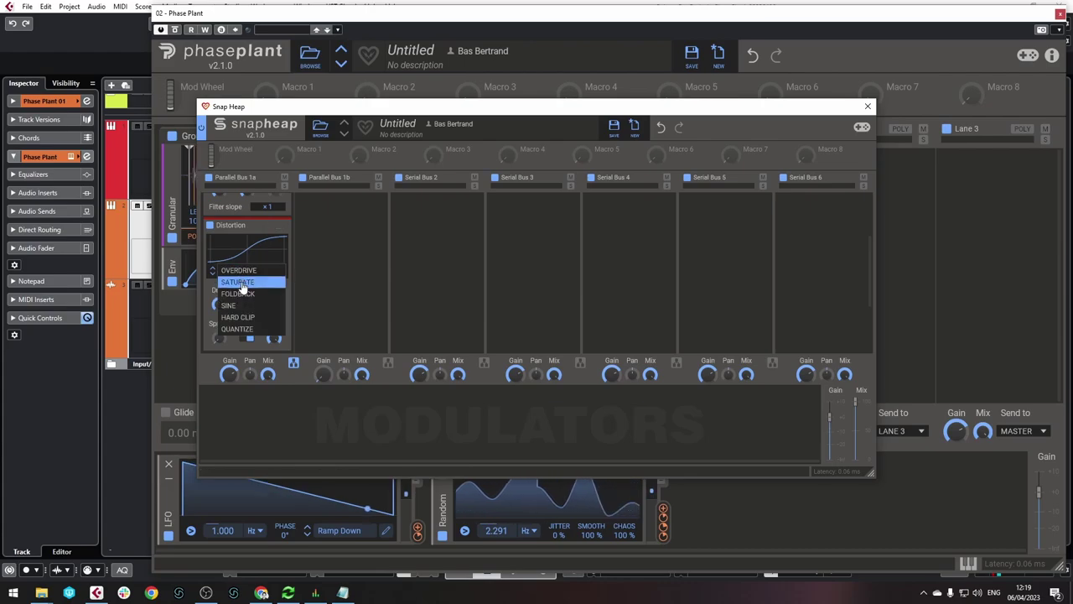
pyautogui.click(239, 283)
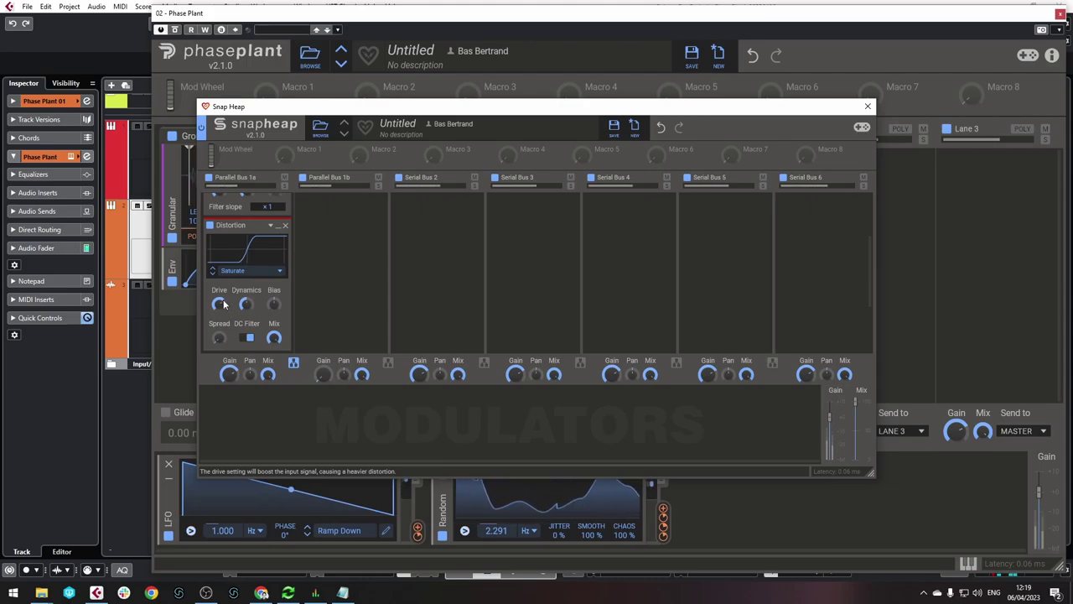
# Set the granular generator's tuning to -12.00 semitones
pyautogui.scroll(2, 222, 304)
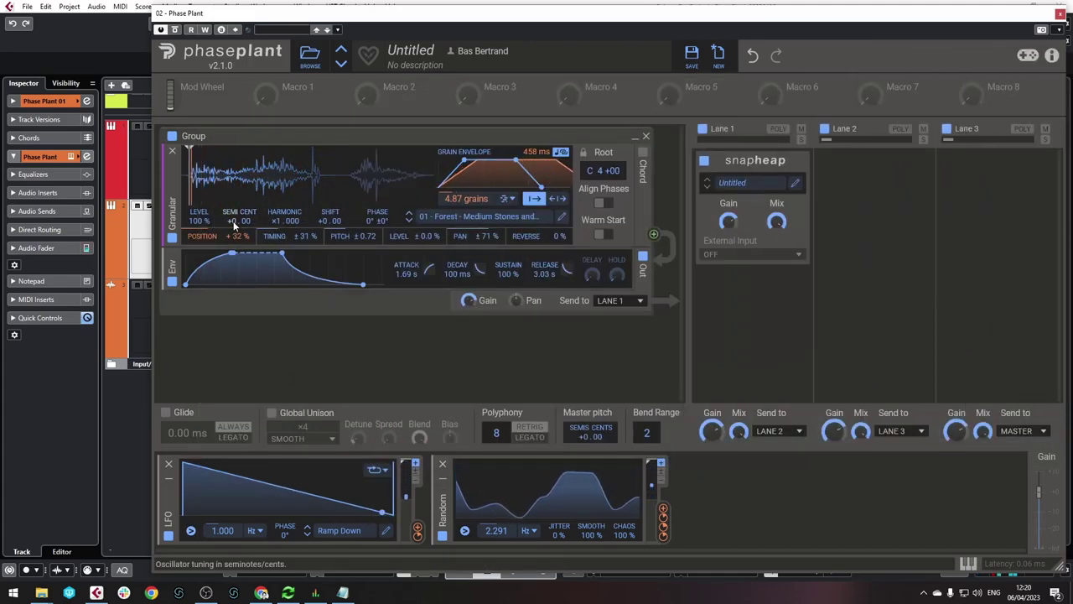
pyautogui.moveTo(234, 222); pyautogui.dragTo(234, 283)
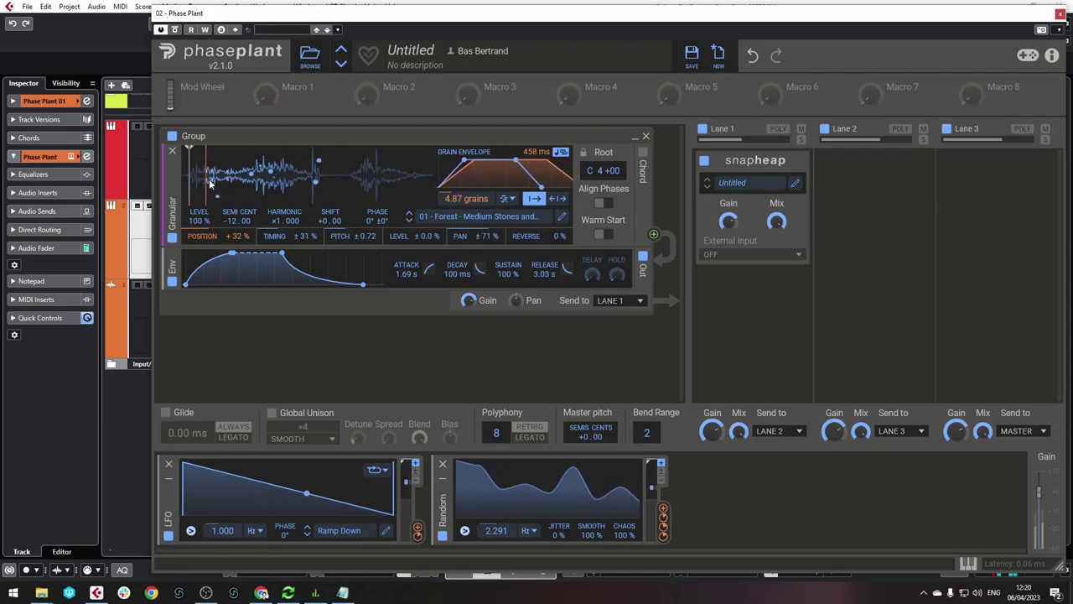
# Reopen the Snap Heap editor and add a Disperser at about 163 Hz after the Distortion on Parallel Bus 1a
pyautogui.moveTo(1072, 59); pyautogui.dragTo(328, 77)
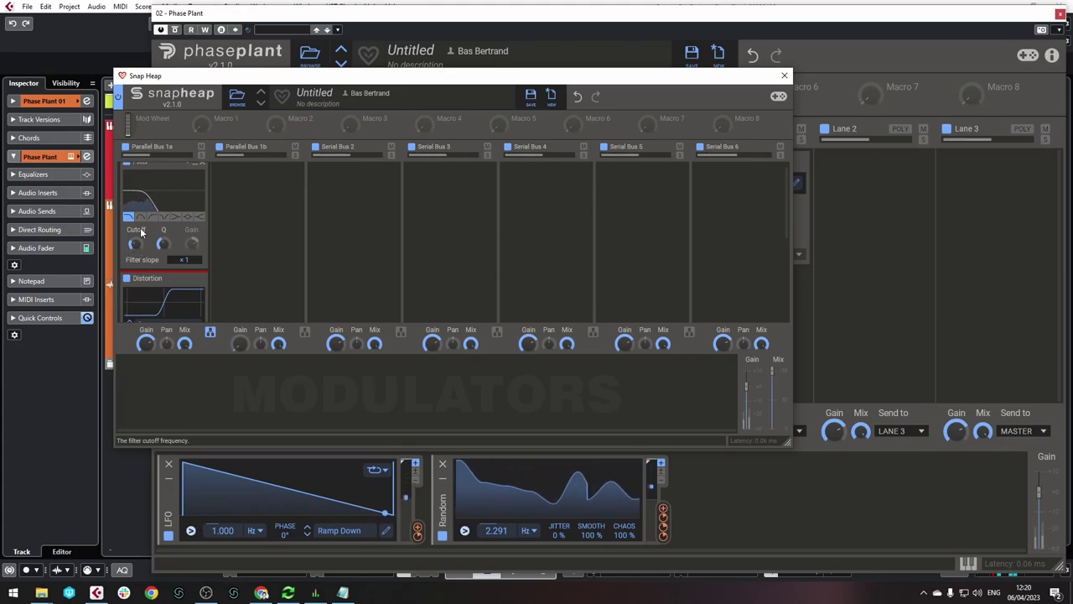
pyautogui.scroll(-6, 156, 211)
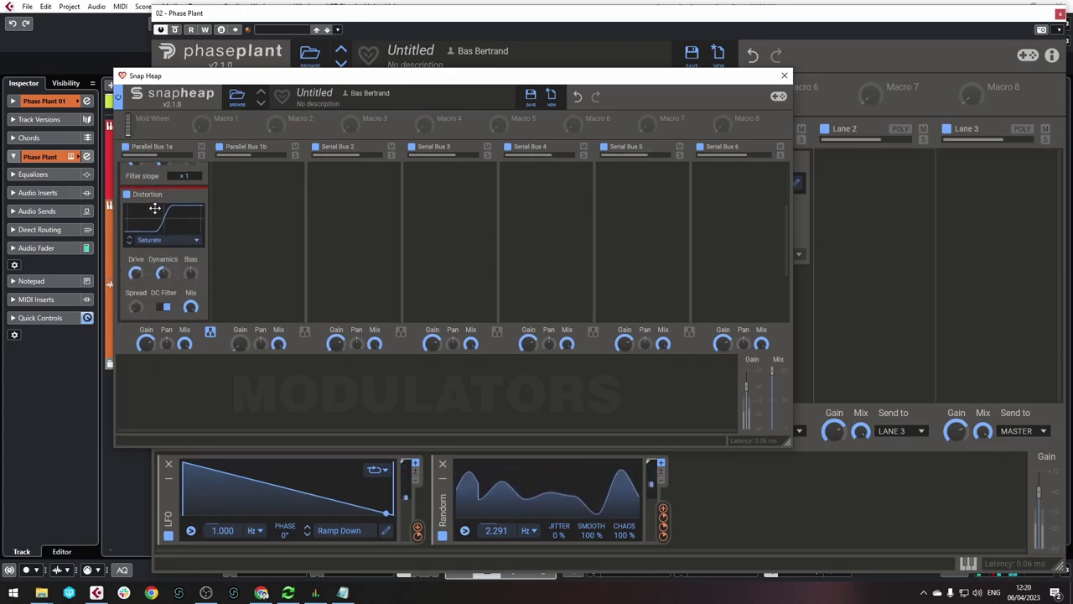
pyautogui.click(156, 242)
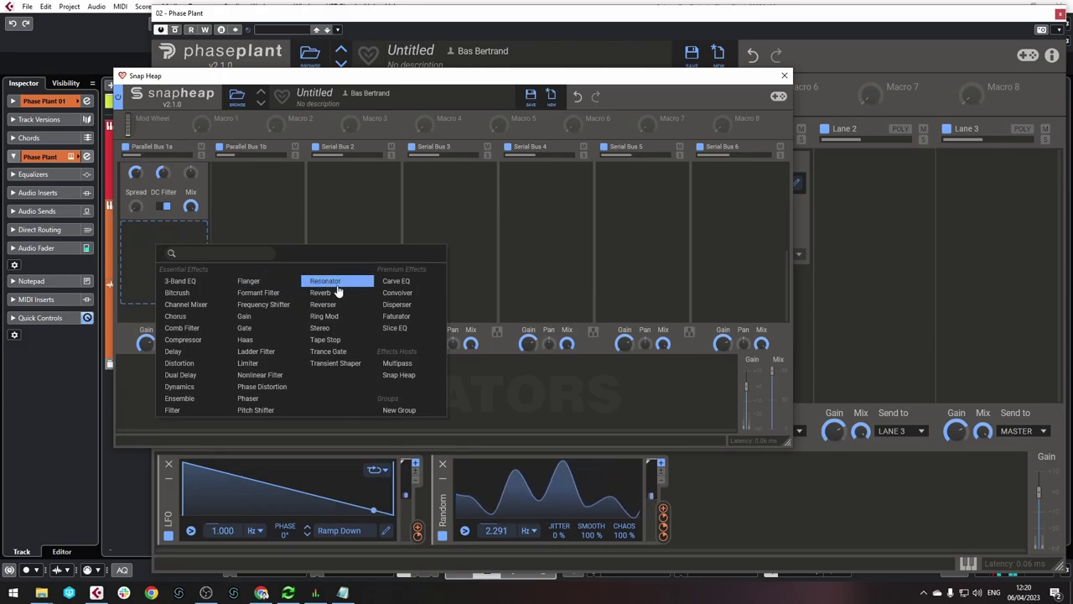
pyautogui.click(397, 305)
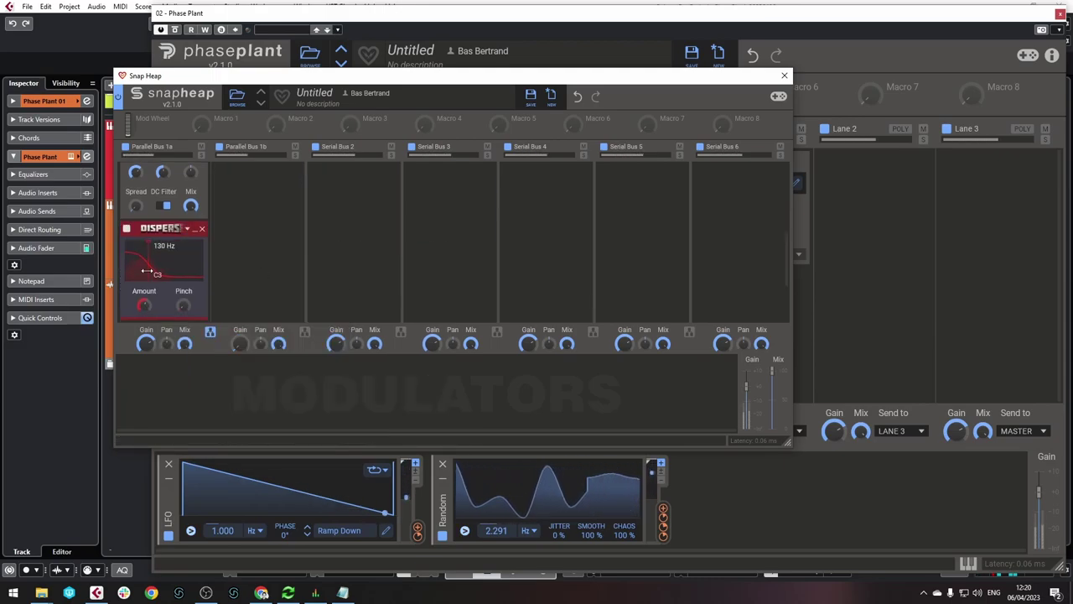
# Add a Limiter at the end of Parallel Bus 1a's effect chain
pyautogui.scroll(-5, 150, 269)
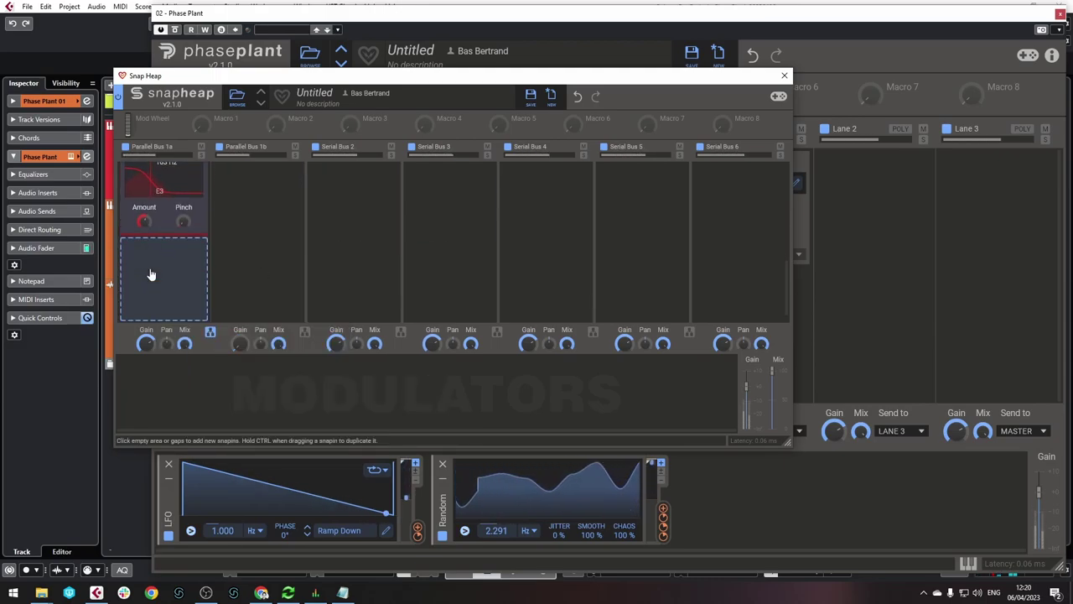
pyautogui.click(153, 274)
pyautogui.click(276, 384)
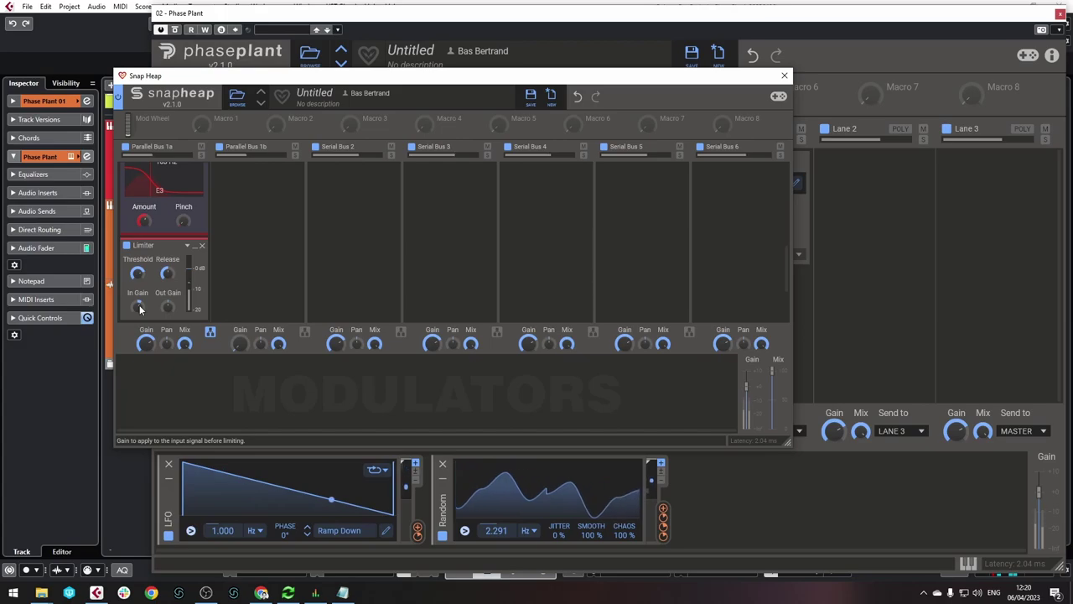
# Add a high-pass Filter to Parallel Bus 1b and set that bus's gain to about -4.29 dB
pyautogui.scroll(5, 196, 212)
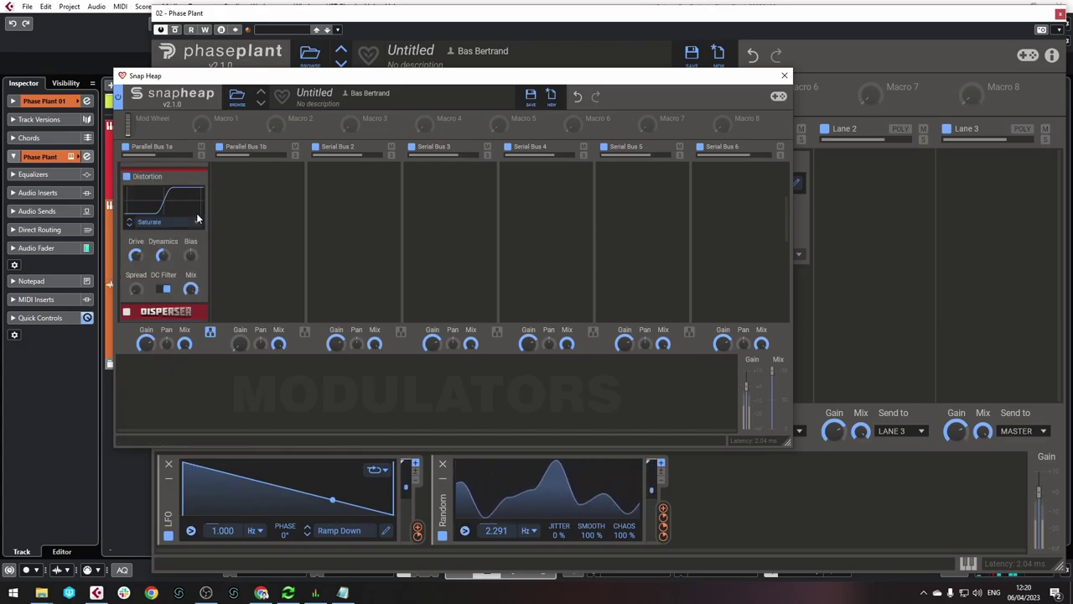
pyautogui.click(253, 203)
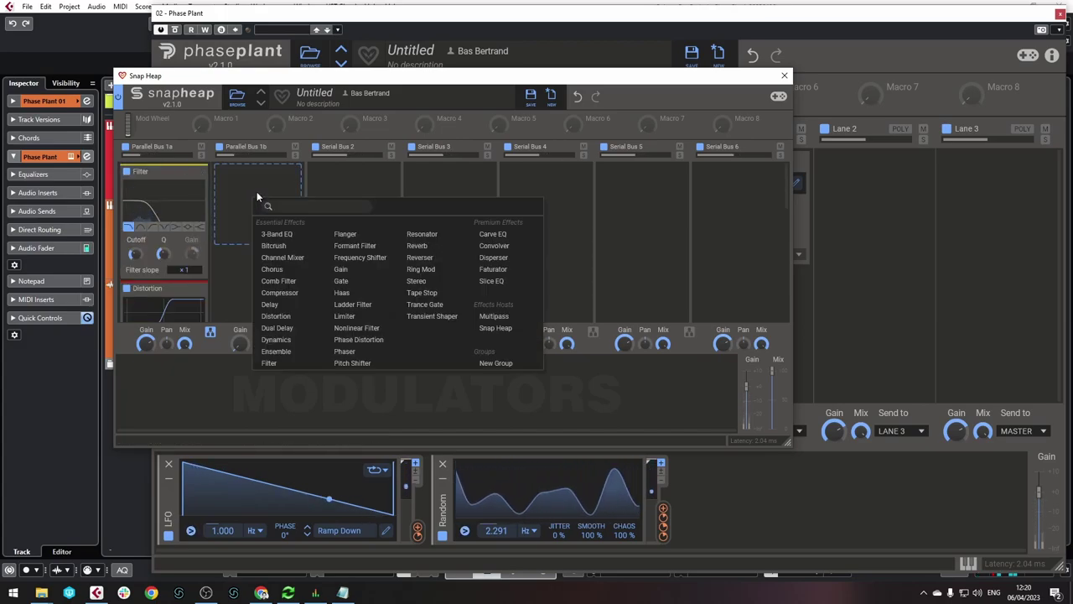
pyautogui.click(275, 362)
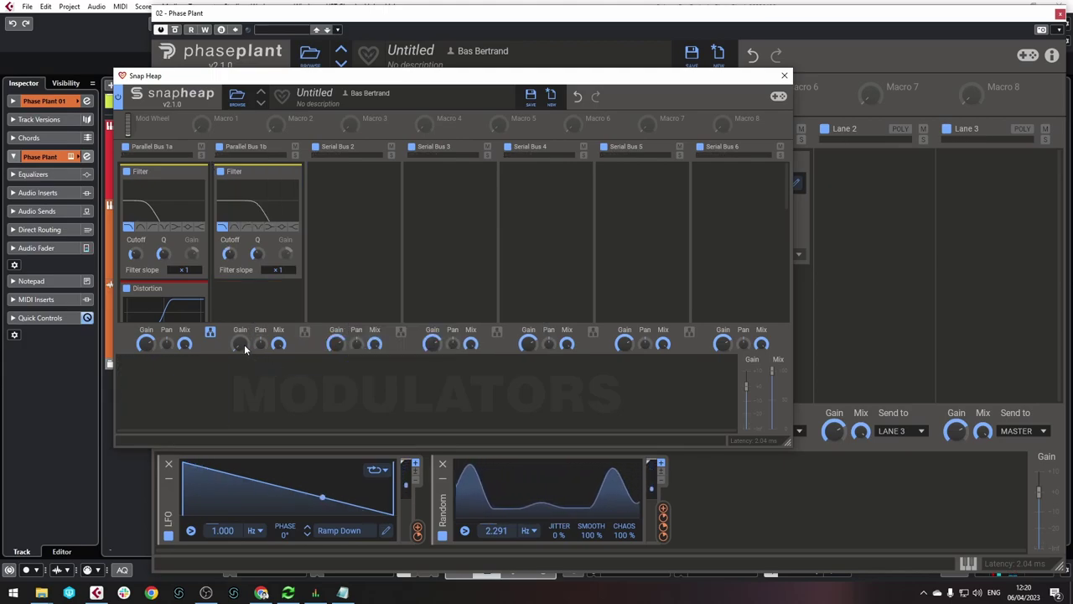
pyautogui.click(247, 228)
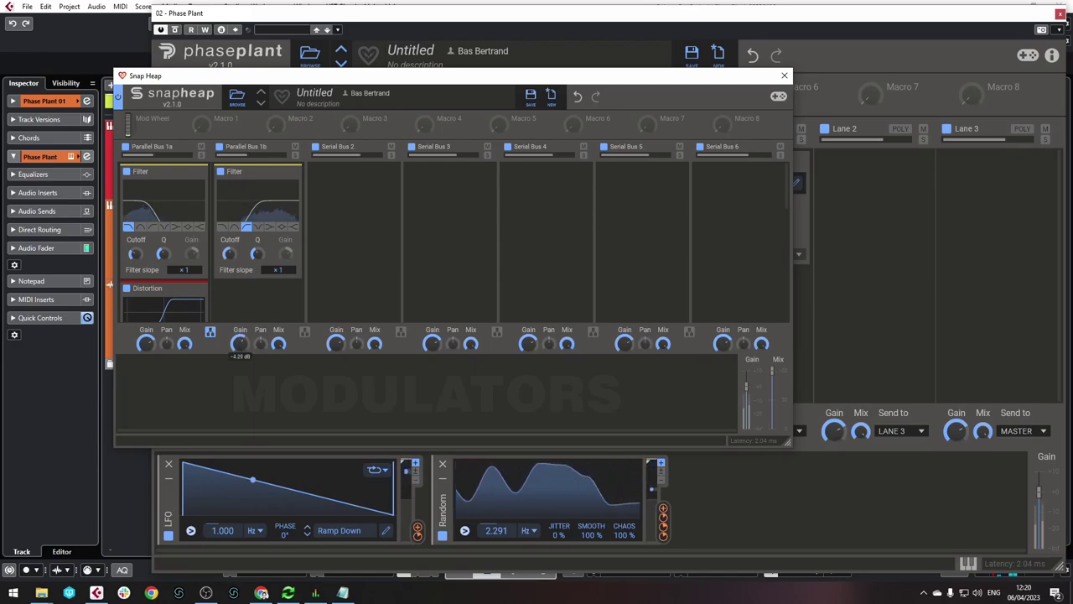
# Add a Distortion in Saturate mode below the Filter on Parallel Bus 1b, and close the Snap Heap editor
pyautogui.click(256, 302)
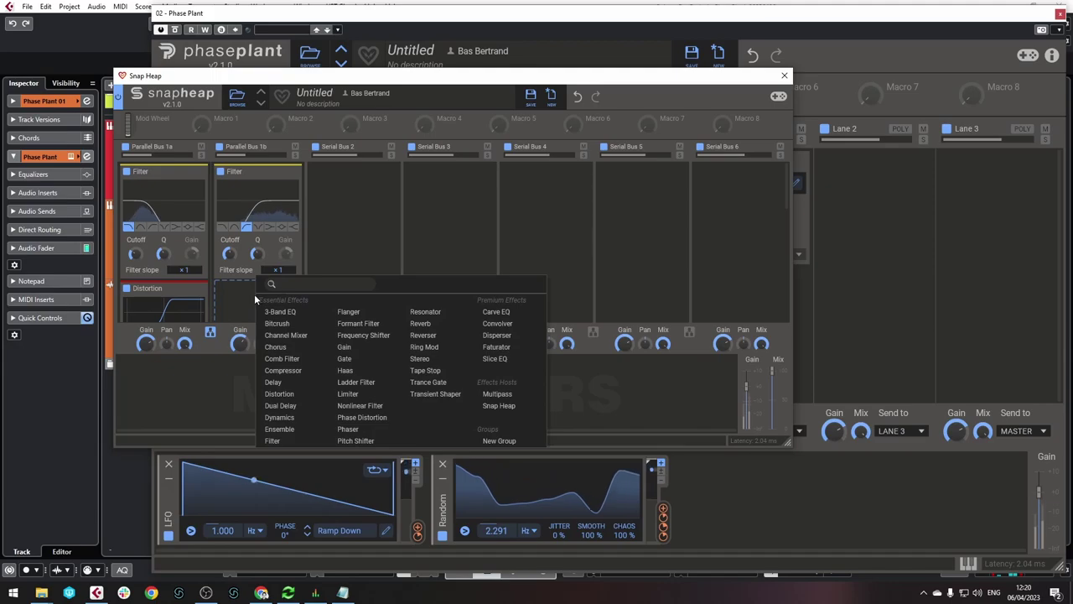
pyautogui.click(297, 394)
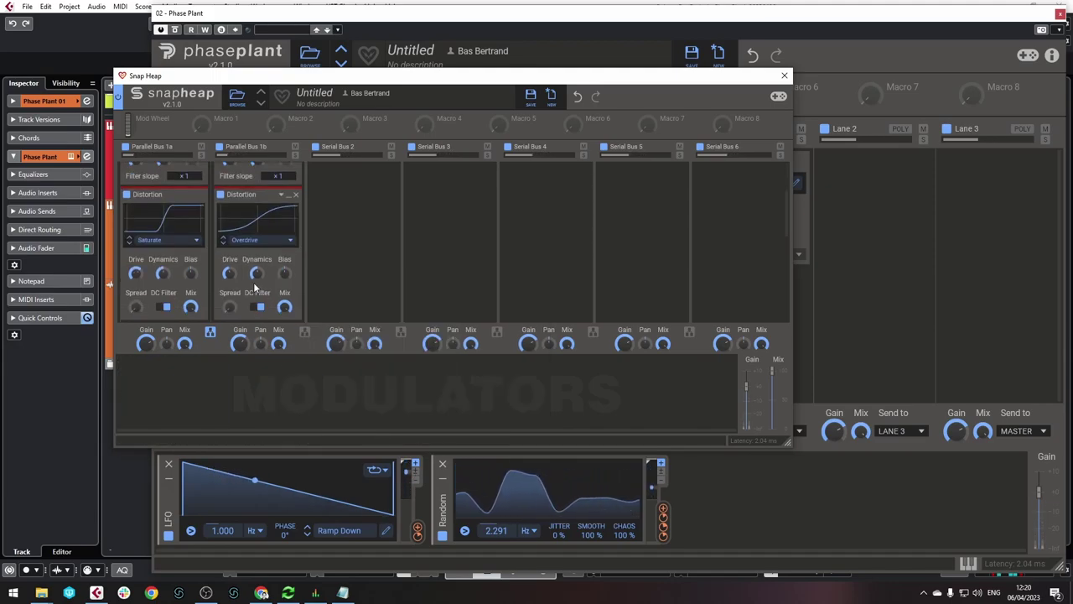
pyautogui.click(249, 186)
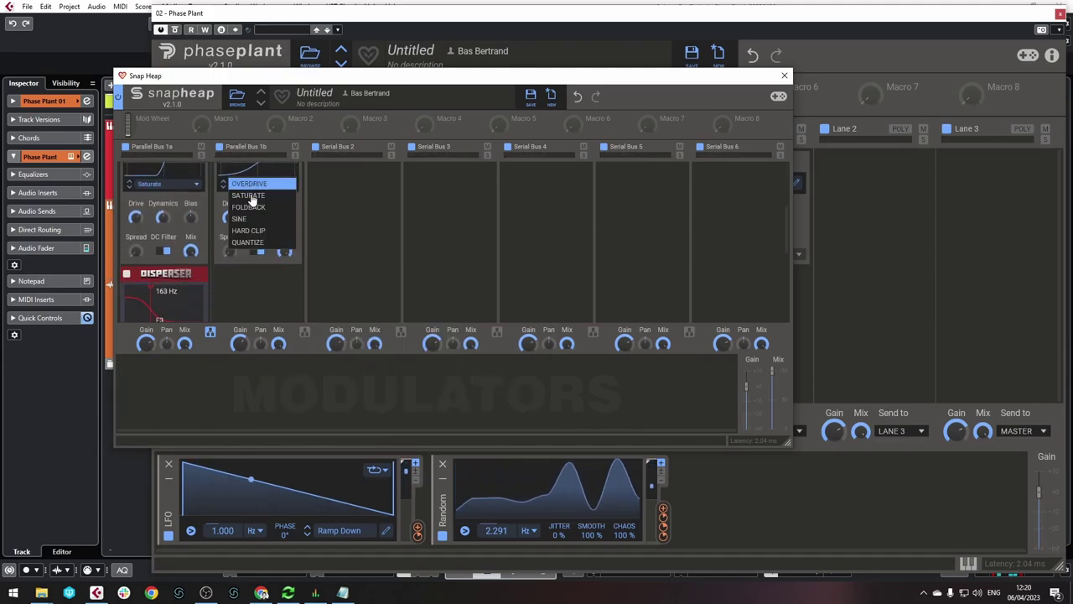
pyautogui.click(248, 196)
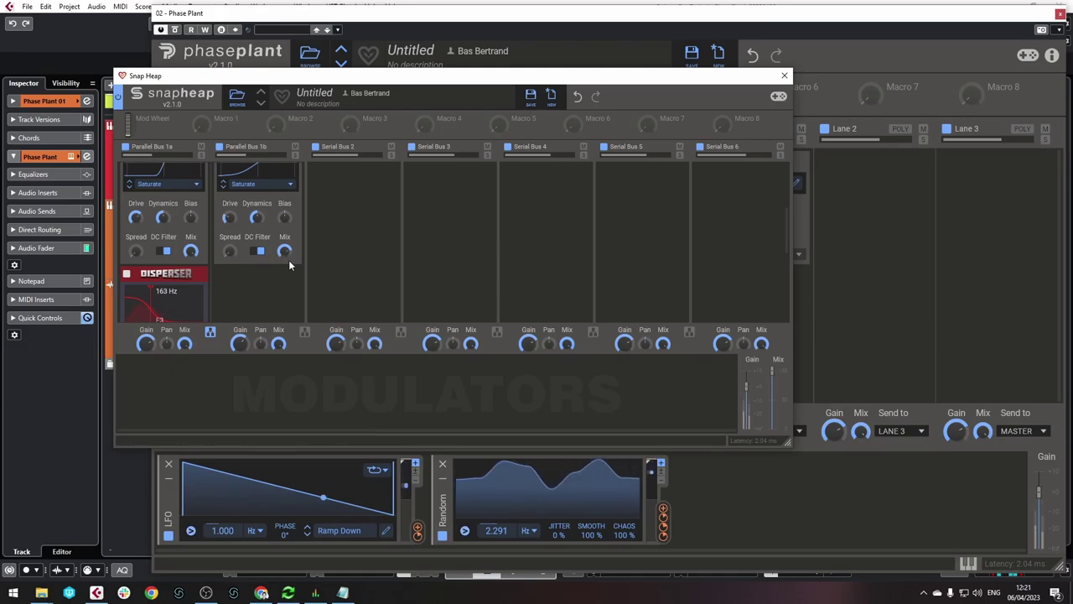
pyautogui.click(785, 78)
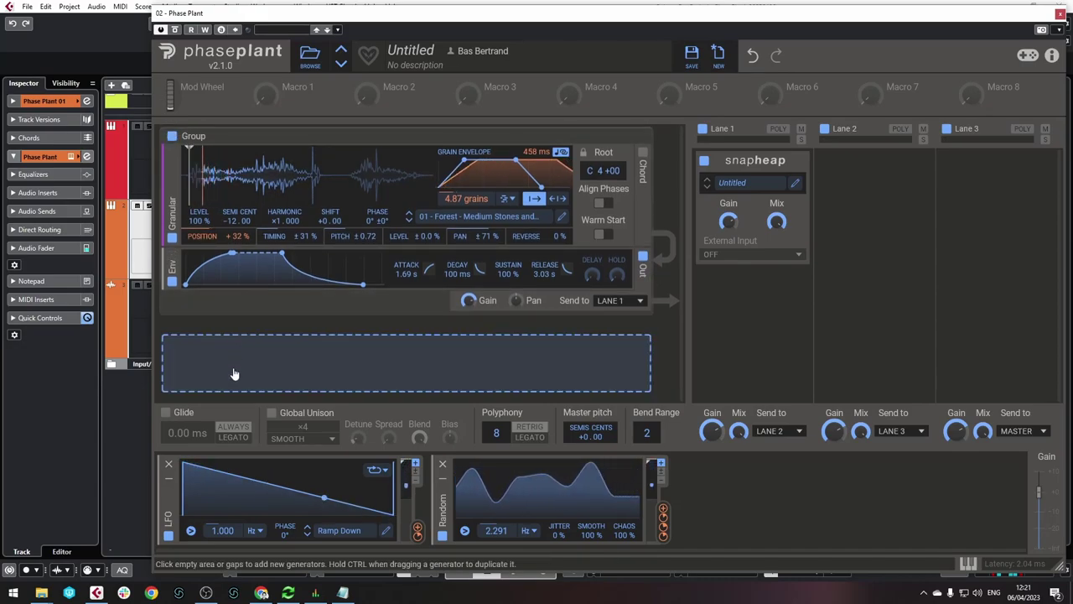
# Add a second Granular generator in a new group and set its output envelope's attack to about 1.59 s
pyautogui.click(235, 374)
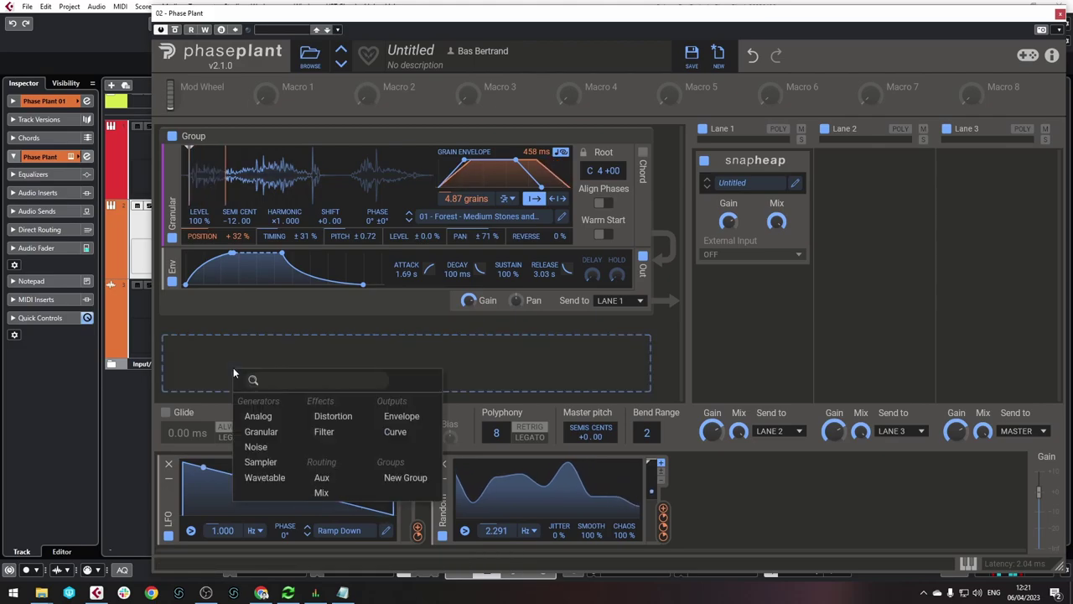
pyautogui.click(262, 432)
pyautogui.moveTo(410, 329); pyautogui.dragTo(410, 294)
pyautogui.scroll(2, 410, 294)
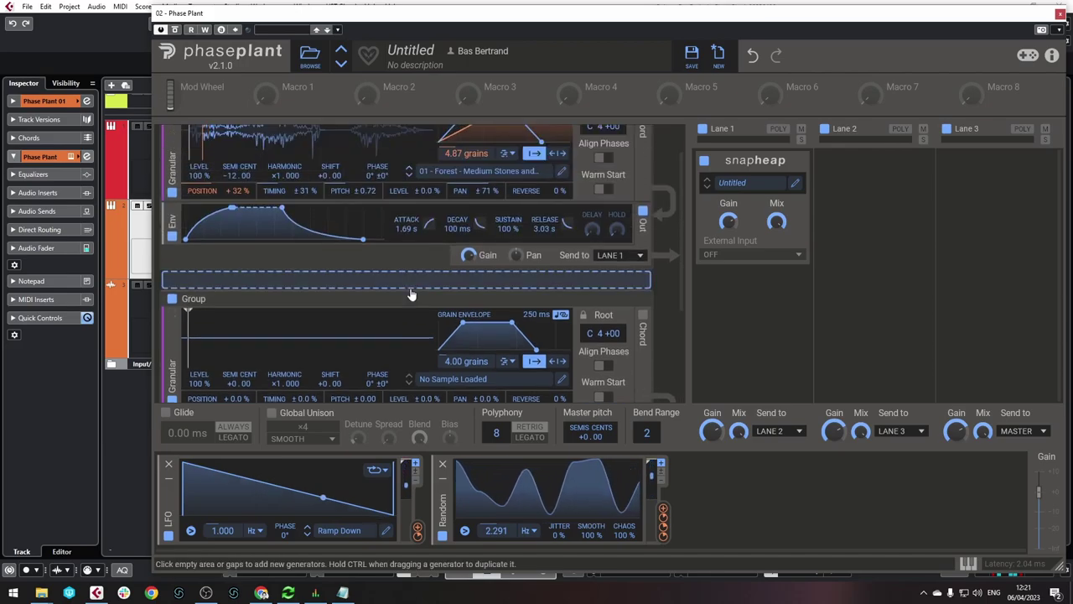
pyautogui.scroll(-1, 407, 218)
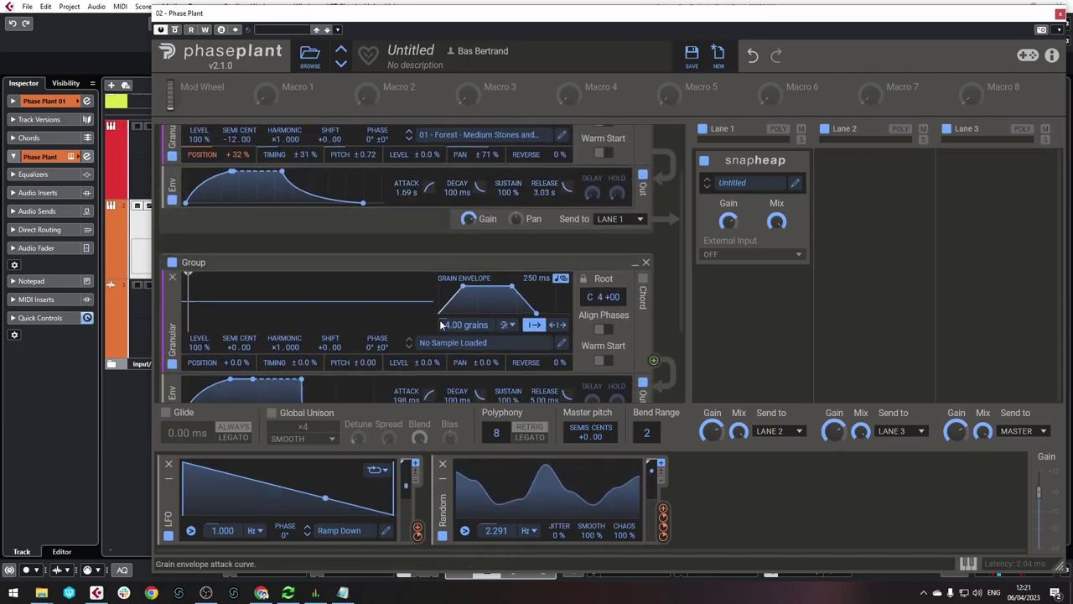
pyautogui.scroll(-3, 419, 392)
pyautogui.moveTo(406, 291); pyautogui.dragTo(406, 277)
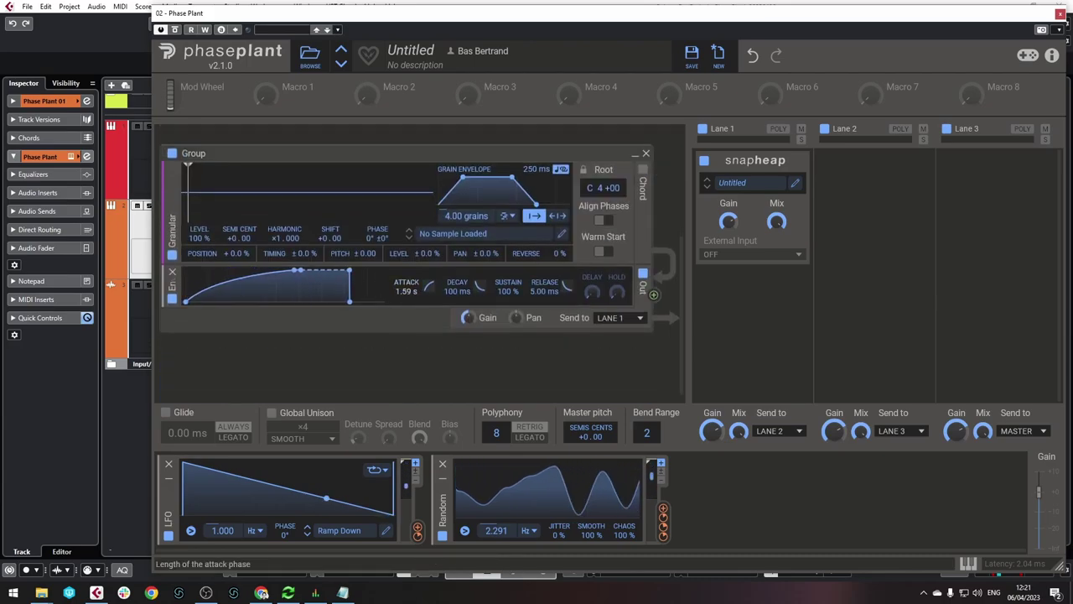
# Set the second group's output envelope release to about 2.82 s and close the plugin window
pyautogui.moveTo(544, 291); pyautogui.dragTo(544, 257)
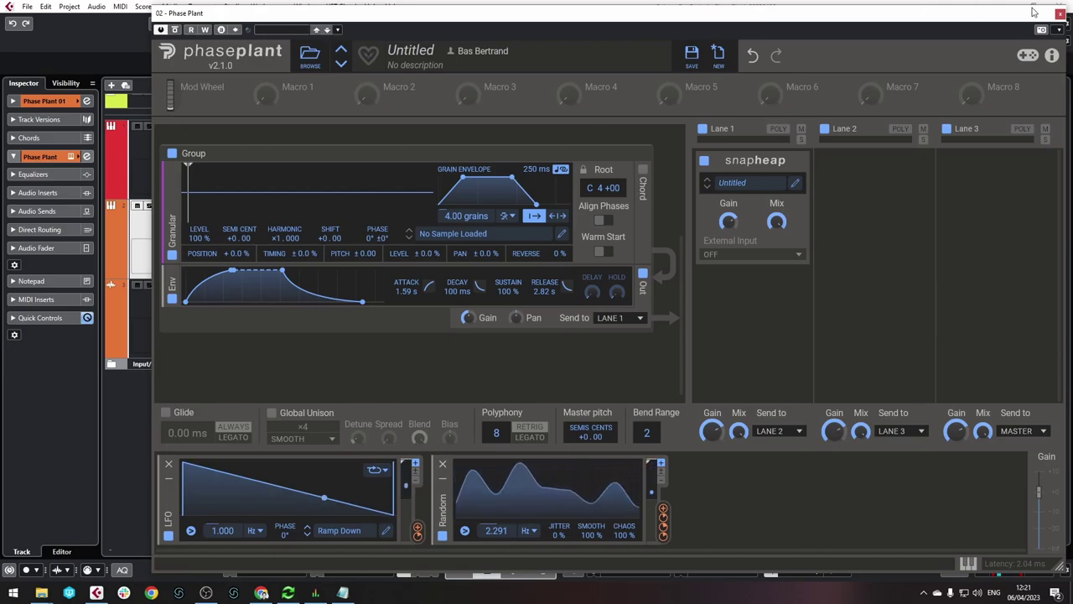
pyautogui.moveTo(929, 17); pyautogui.dragTo(849, 15)
pyautogui.click(980, 11)
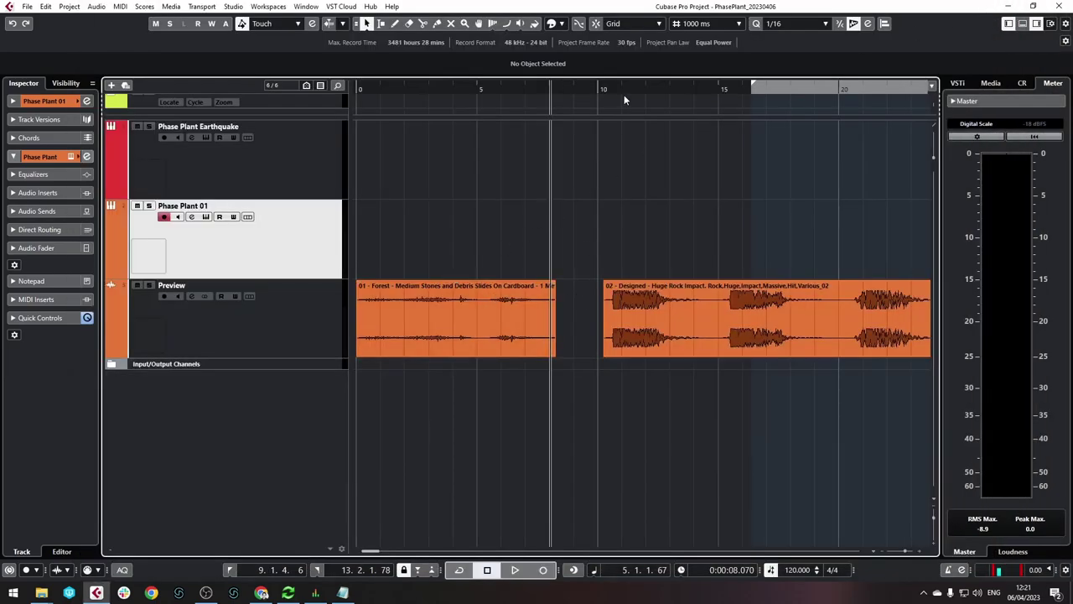
# Play the huge rock impact clip on the Preview track from its start, and stop playback after the second impact
pyautogui.moveTo(605, 86); pyautogui.dragTo(605, 90)
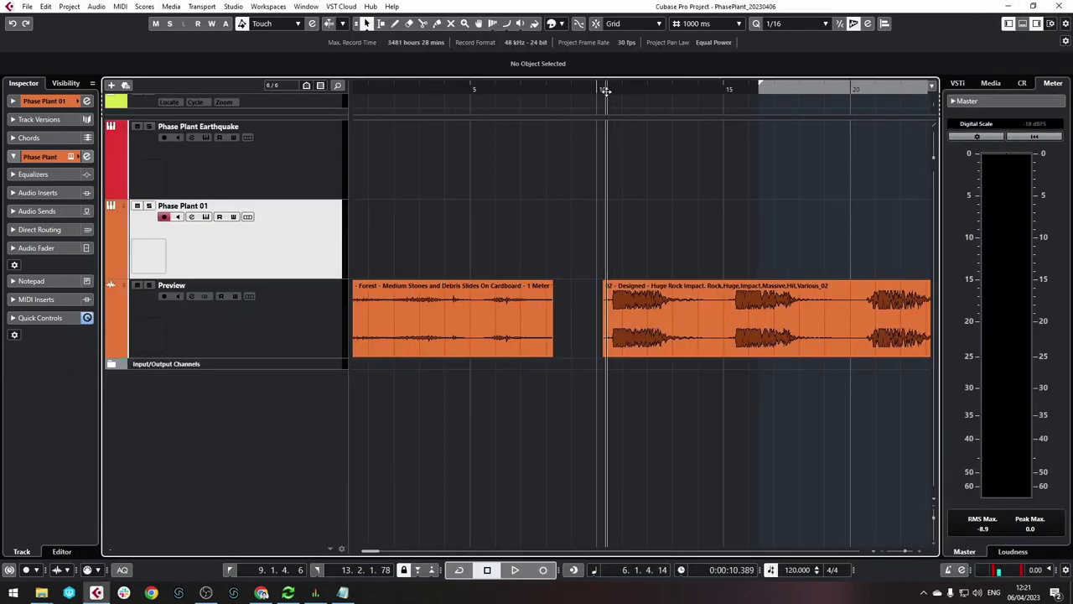
pyautogui.press('space')
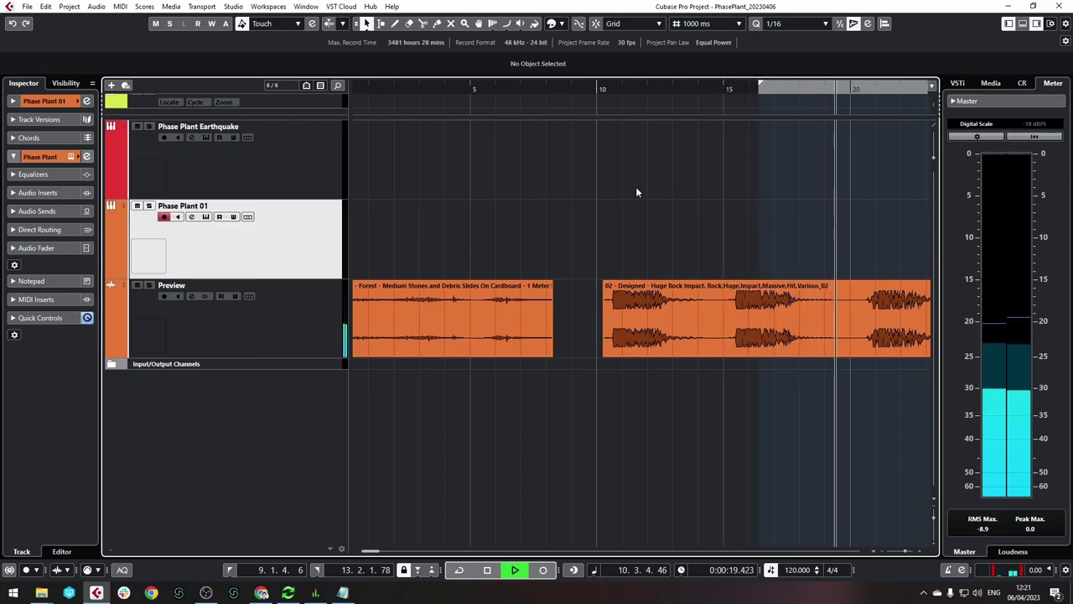
pyautogui.press('space')
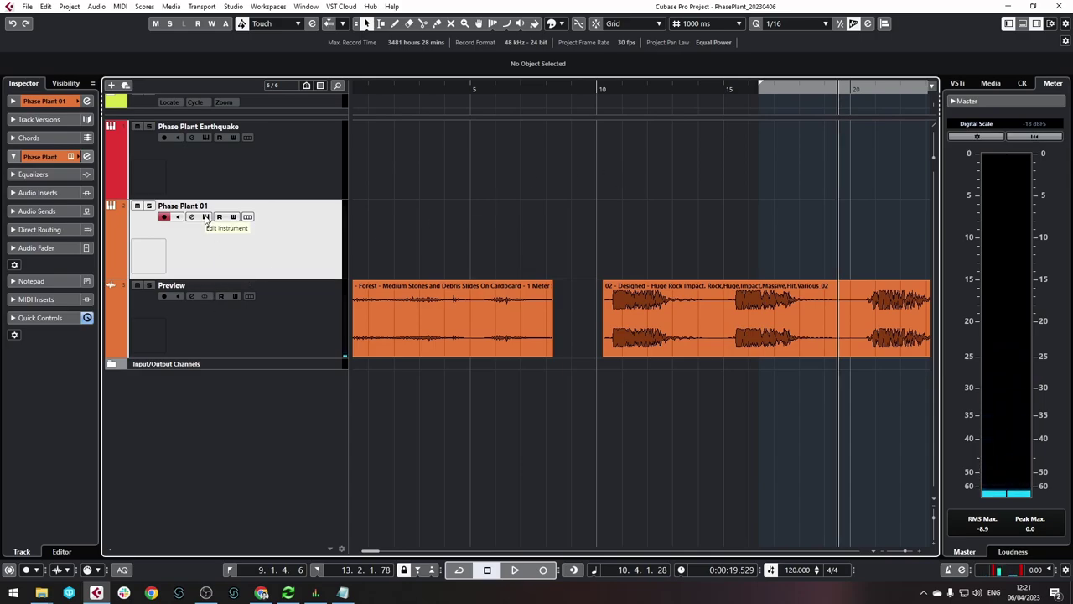
# Reopen the Phase Plant 01 instrument and load the user sample "02 - Designed - Huge Rock Impact" into the second Granular generator
pyautogui.click(205, 218)
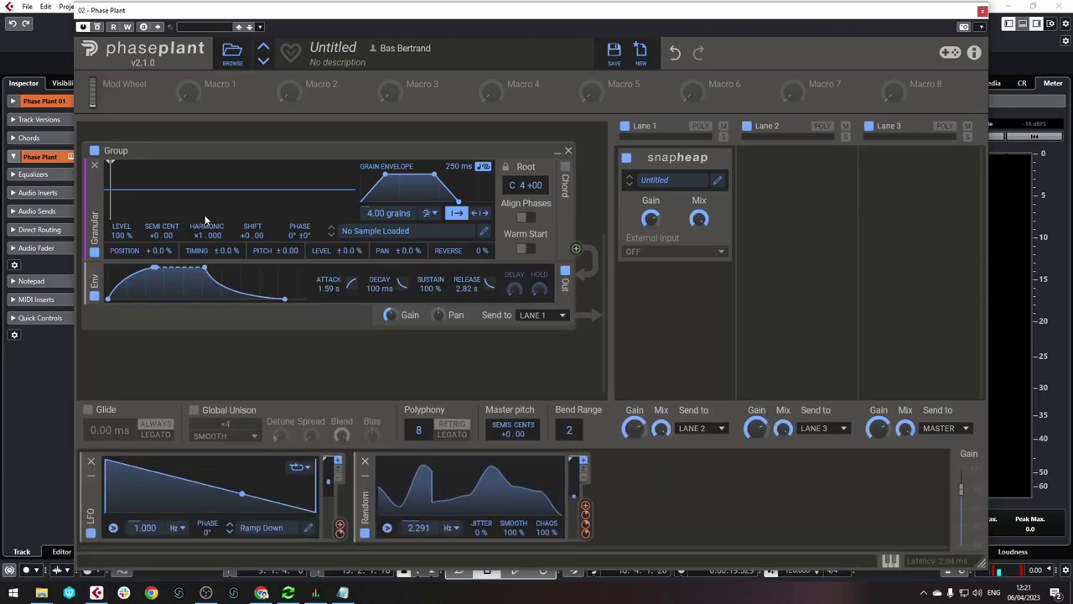
pyautogui.click(345, 234)
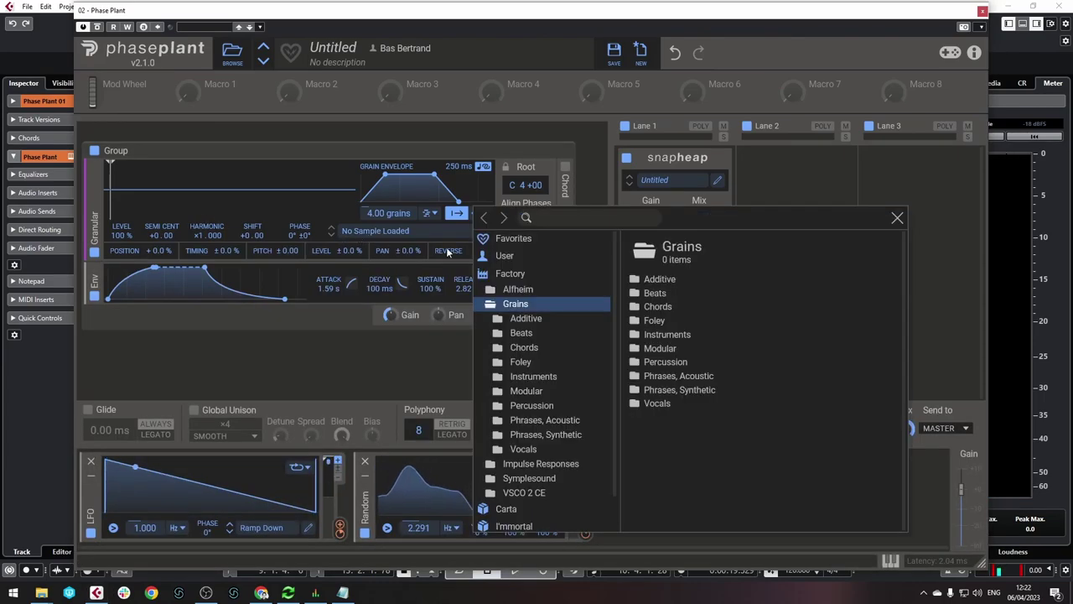
pyautogui.click(535, 256)
pyautogui.click(700, 296)
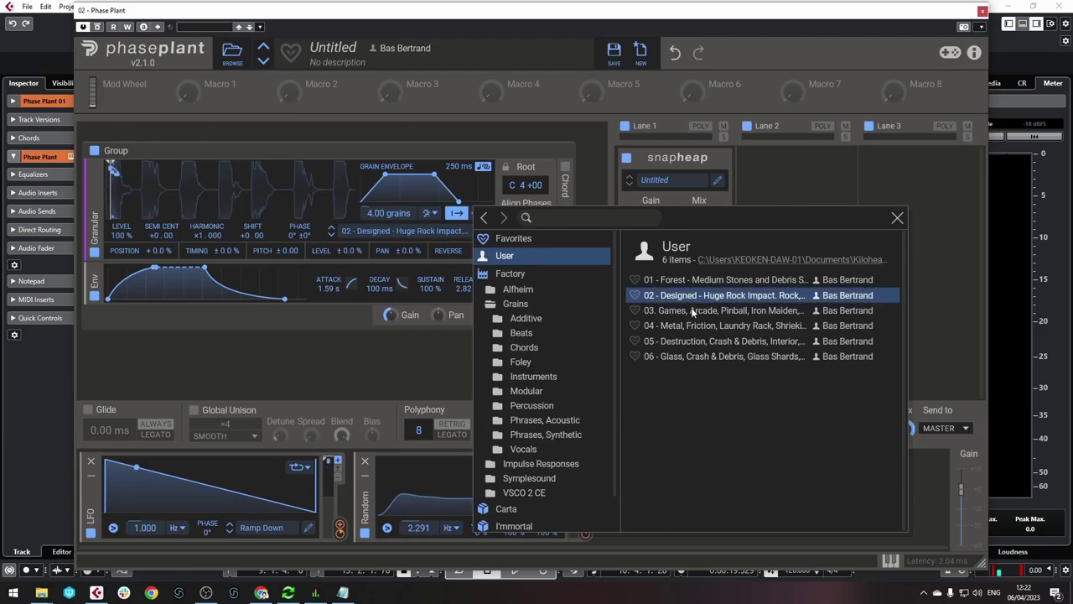
pyautogui.click(399, 357)
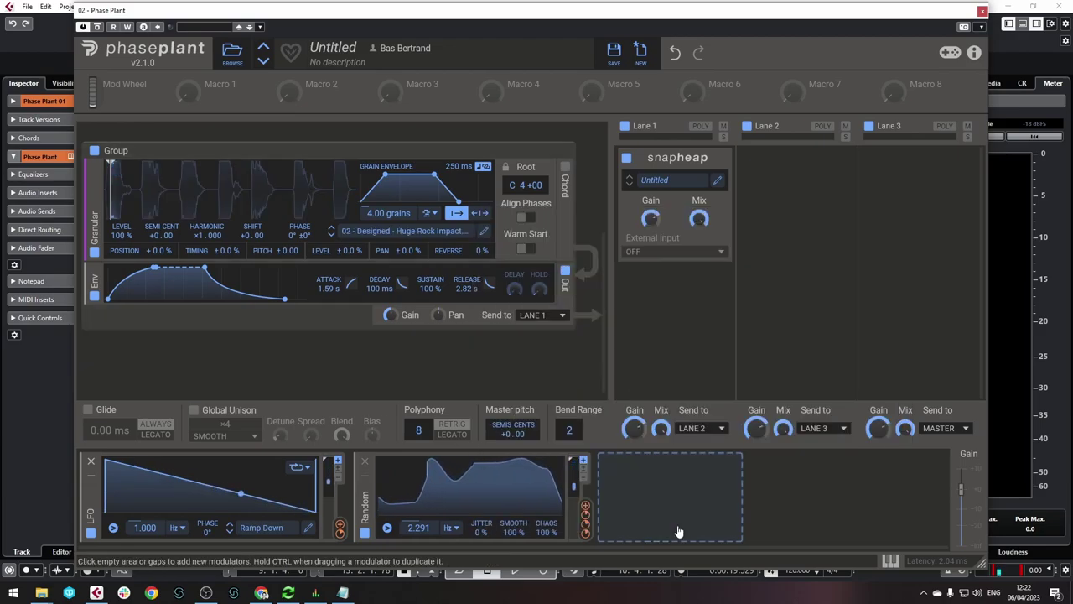
# Add a second Random modulator at 1.911 Hz with 100% smooth and 73% chaos, and assign it to the rock impact's grain position at about 80%
pyautogui.click(656, 495)
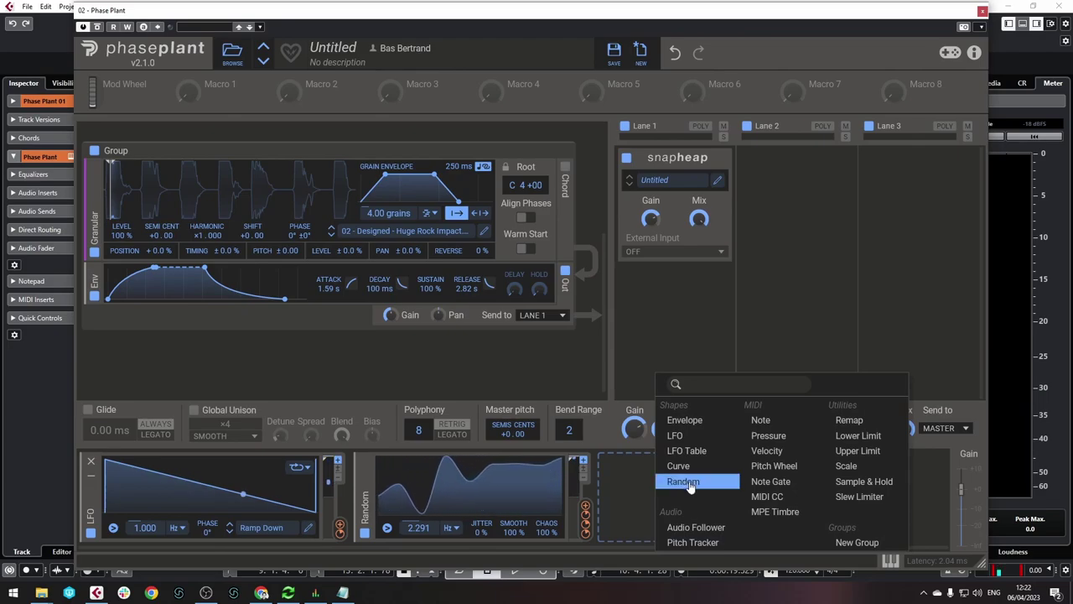
pyautogui.click(686, 482)
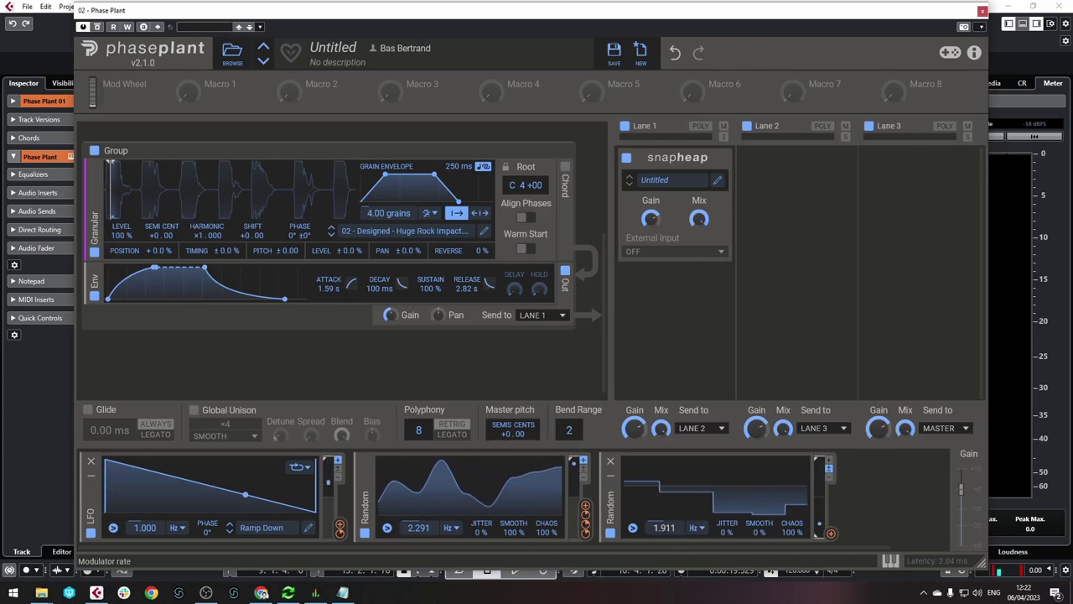
pyautogui.moveTo(758, 528); pyautogui.dragTo(790, 534)
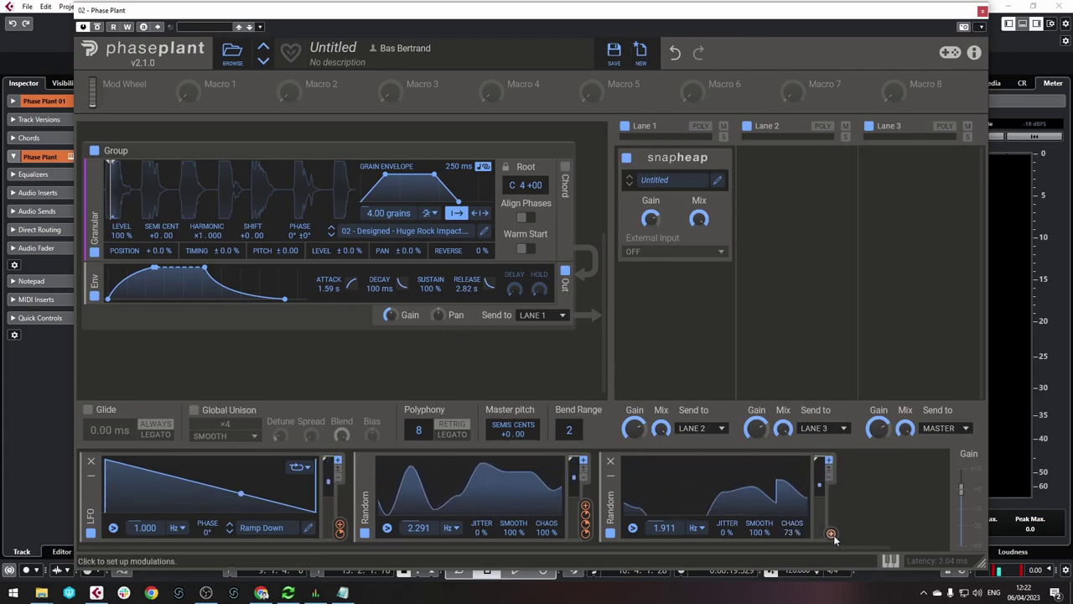
pyautogui.moveTo(831, 533); pyautogui.dragTo(107, 186)
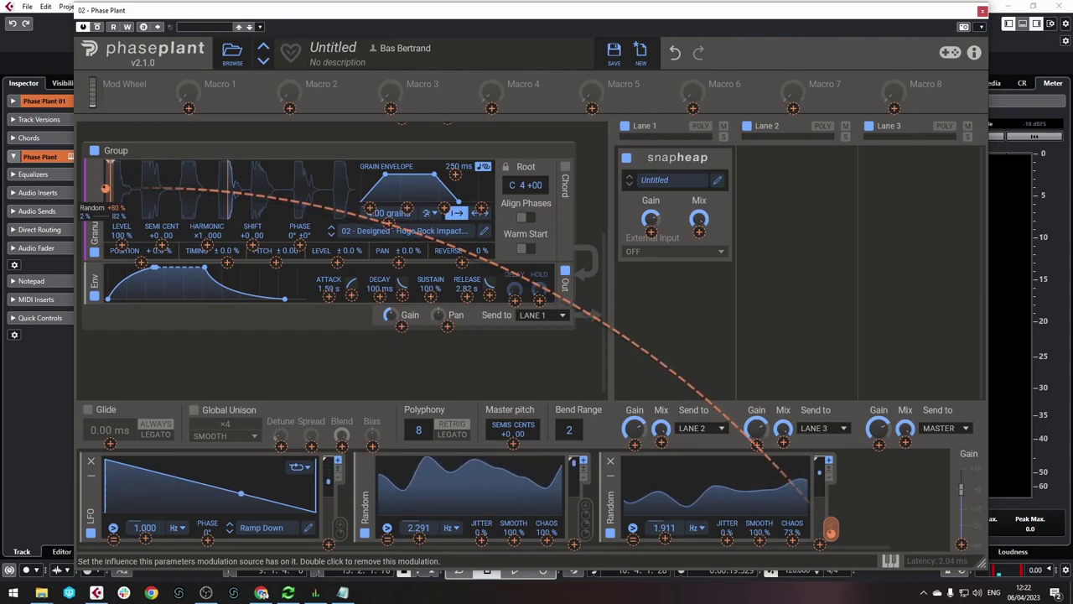
pyautogui.moveTo(106, 186); pyautogui.dragTo(106, 188)
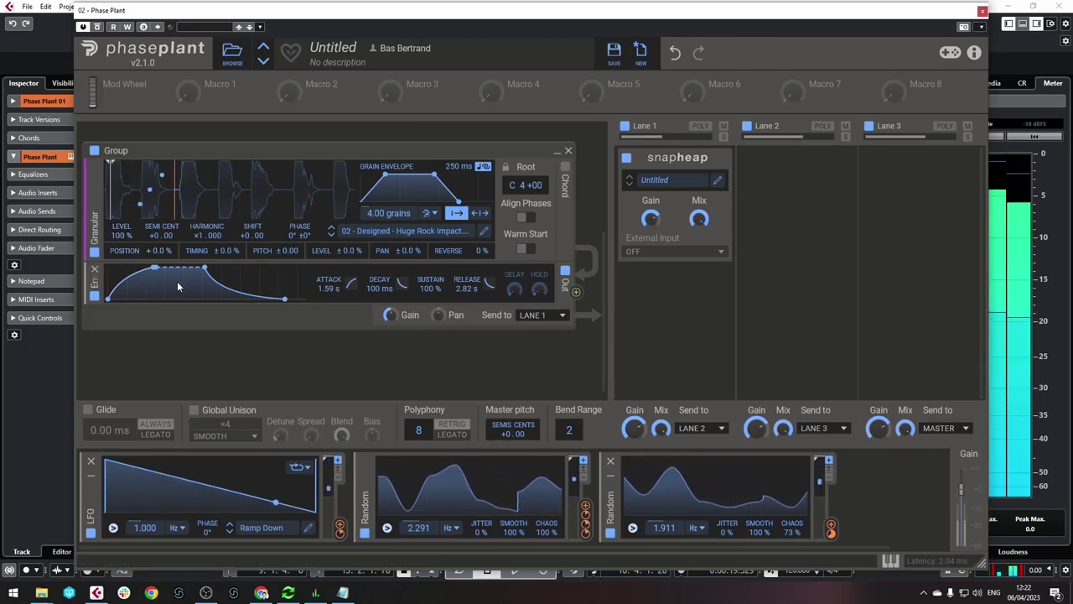
# Send the rock impact group's output to Lane 2
pyautogui.scroll(2, 397, 267)
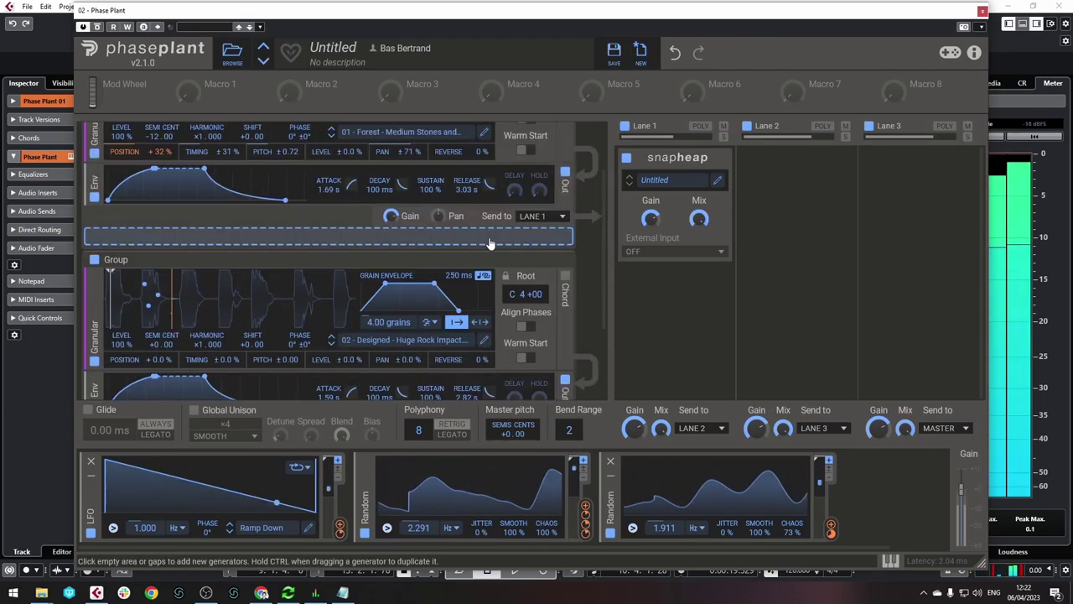
pyautogui.scroll(-2, 495, 240)
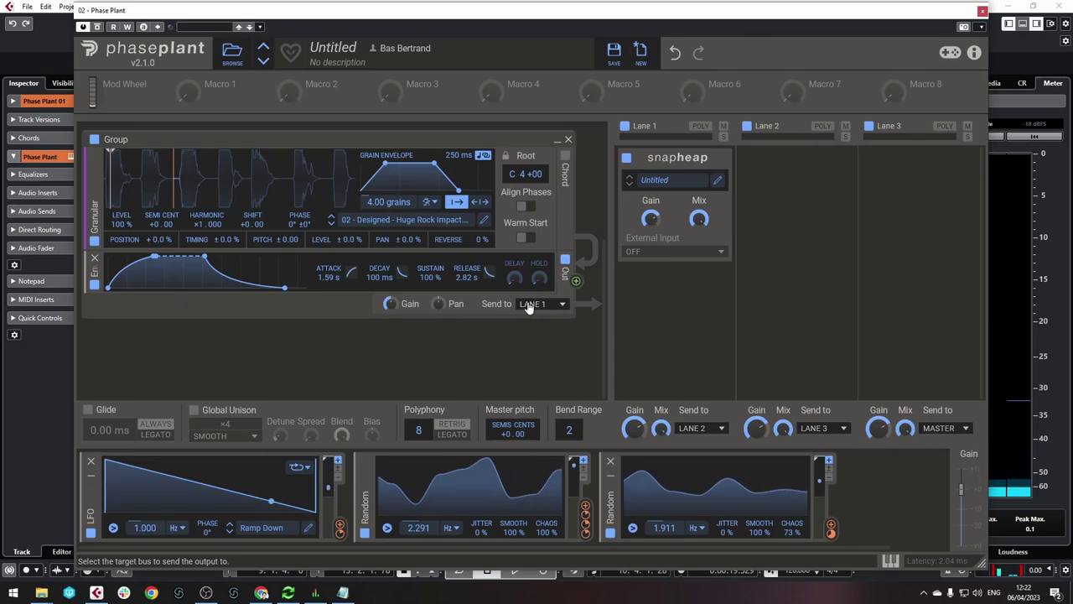
pyautogui.scroll(4, 503, 298)
pyautogui.scroll(-3, 560, 371)
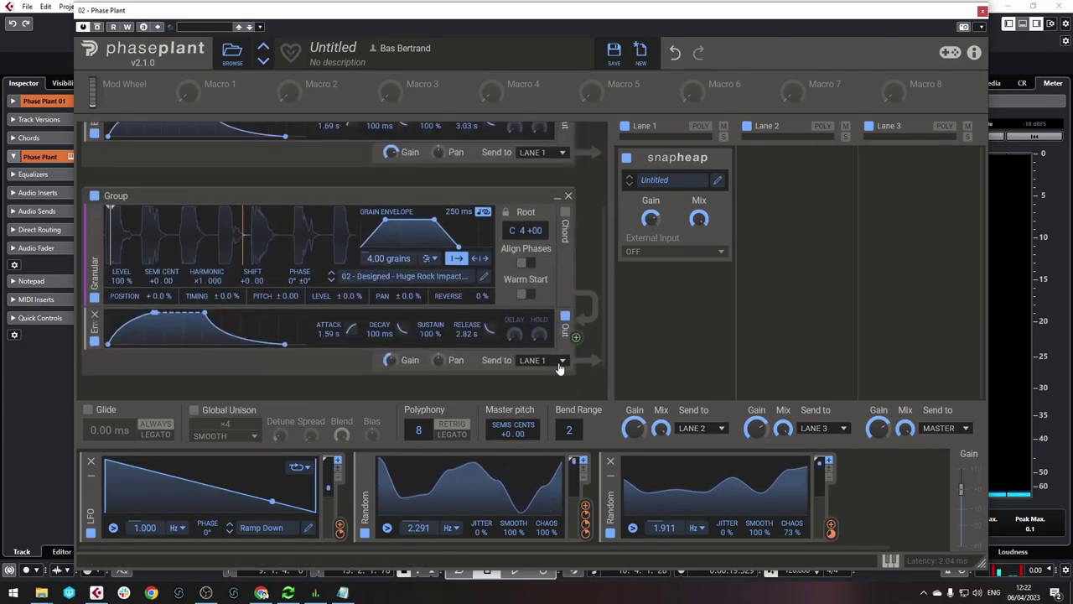
pyautogui.click(560, 360)
pyautogui.click(563, 371)
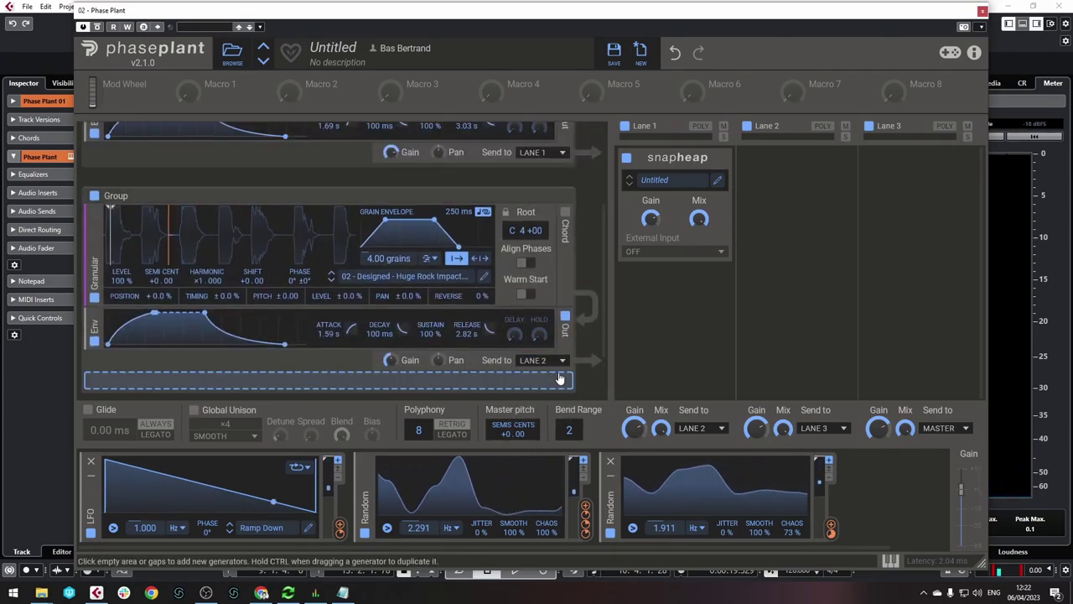
# Route Lane 1's output directly to Lane 3
pyautogui.scroll(3, 567, 367)
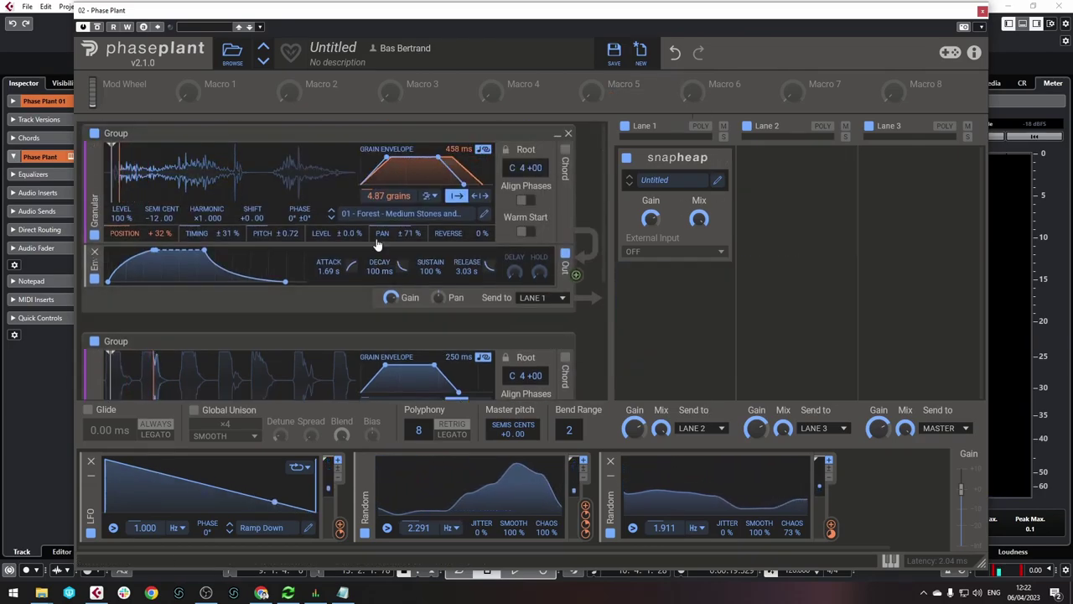
pyautogui.moveTo(109, 175)
pyautogui.moveTo(109, 173); pyautogui.dragTo(110, 172)
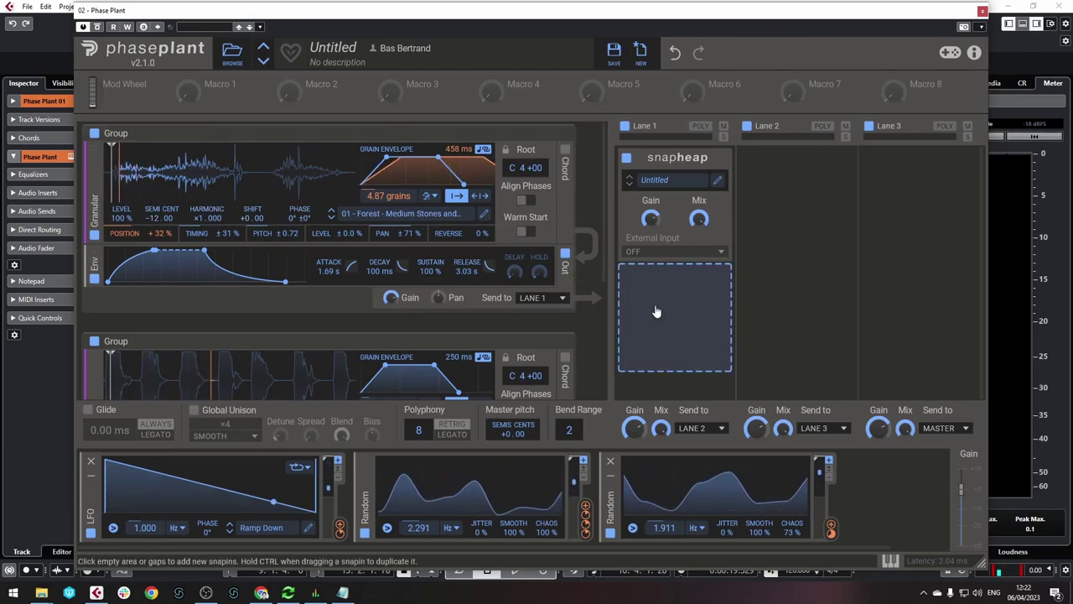
pyautogui.click(694, 429)
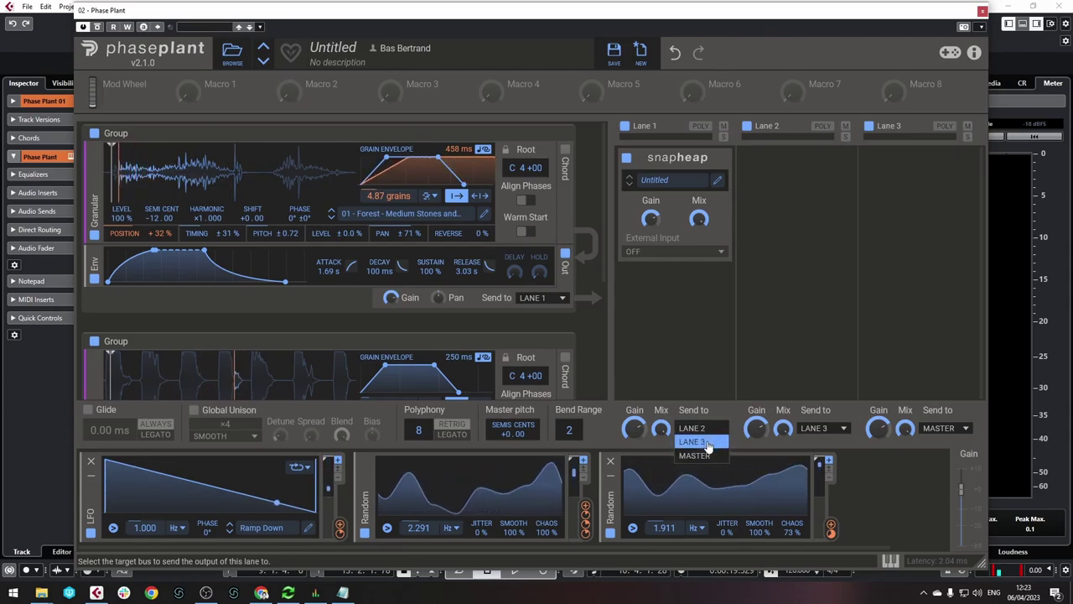
pyautogui.click(707, 441)
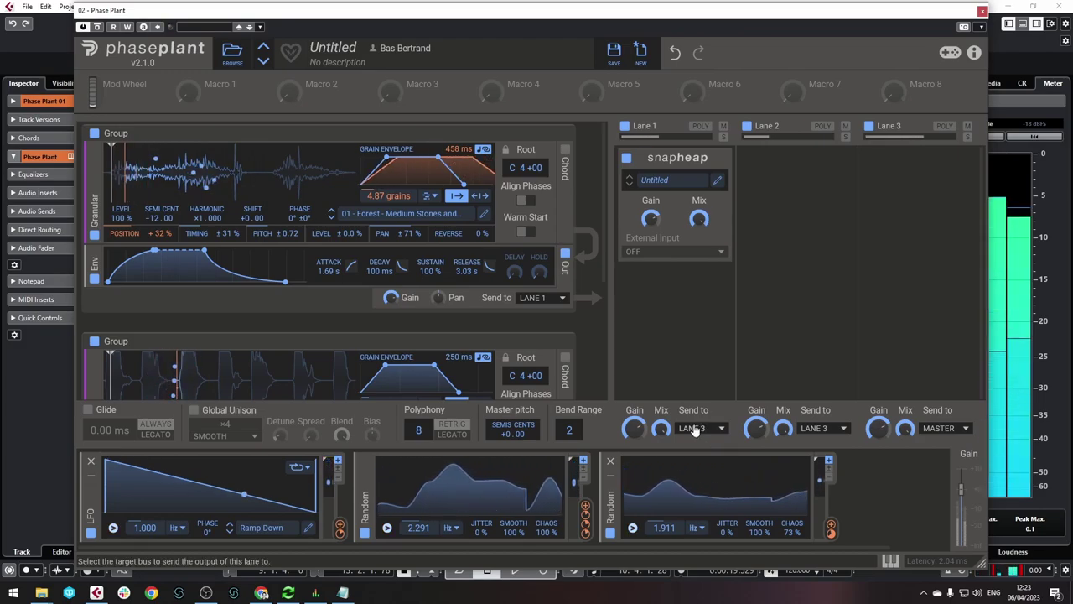
# Disable the first group and give the rock impact generator 973 ms grains with random position 31%, pitch 1.22 and pan 81%
pyautogui.scroll(-2, 297, 291)
pyautogui.scroll(-1, 298, 291)
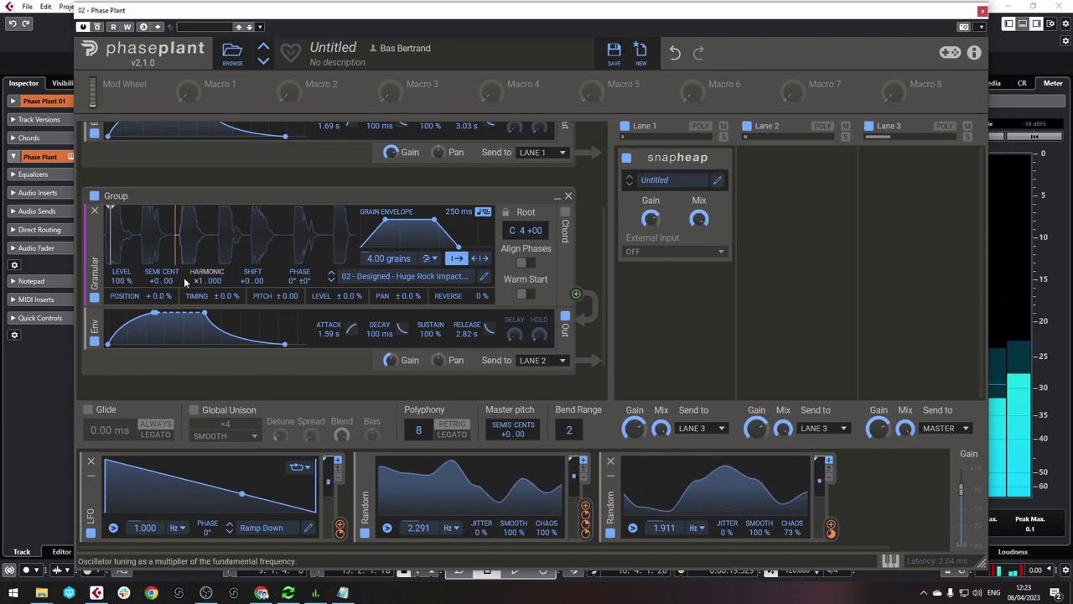
pyautogui.scroll(2, 94, 195)
pyautogui.scroll(-2, 245, 188)
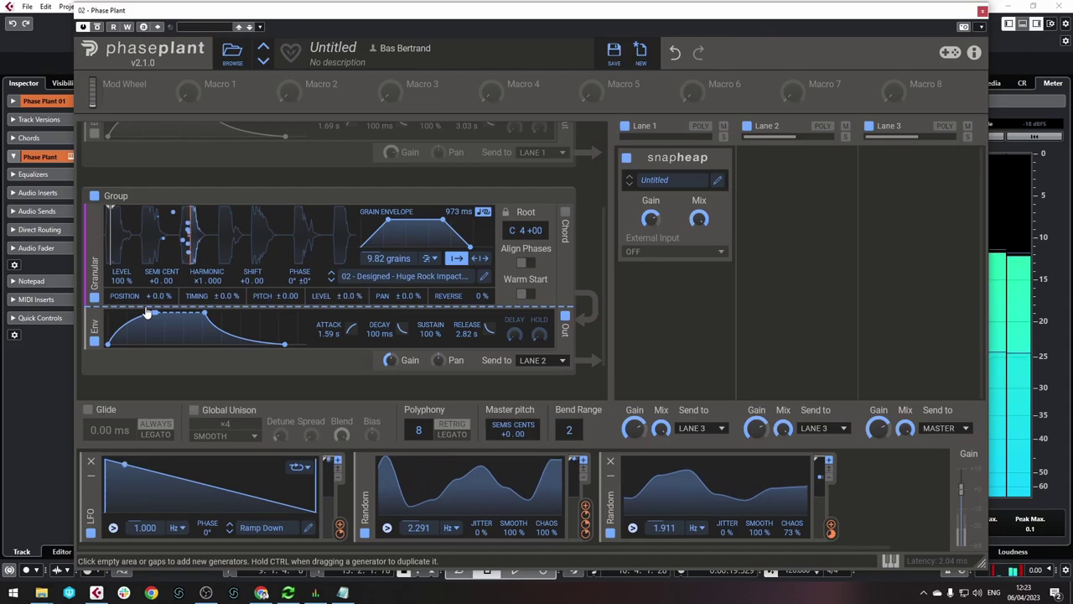
pyautogui.moveTo(409, 304); pyautogui.dragTo(409, 286)
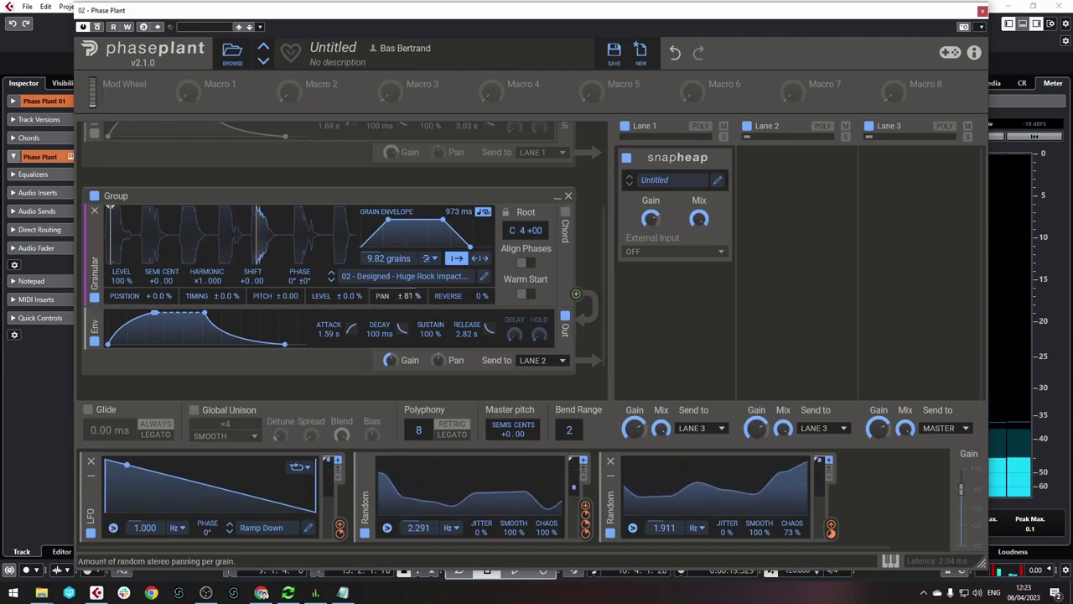
pyautogui.moveTo(159, 295); pyautogui.dragTo(159, 293)
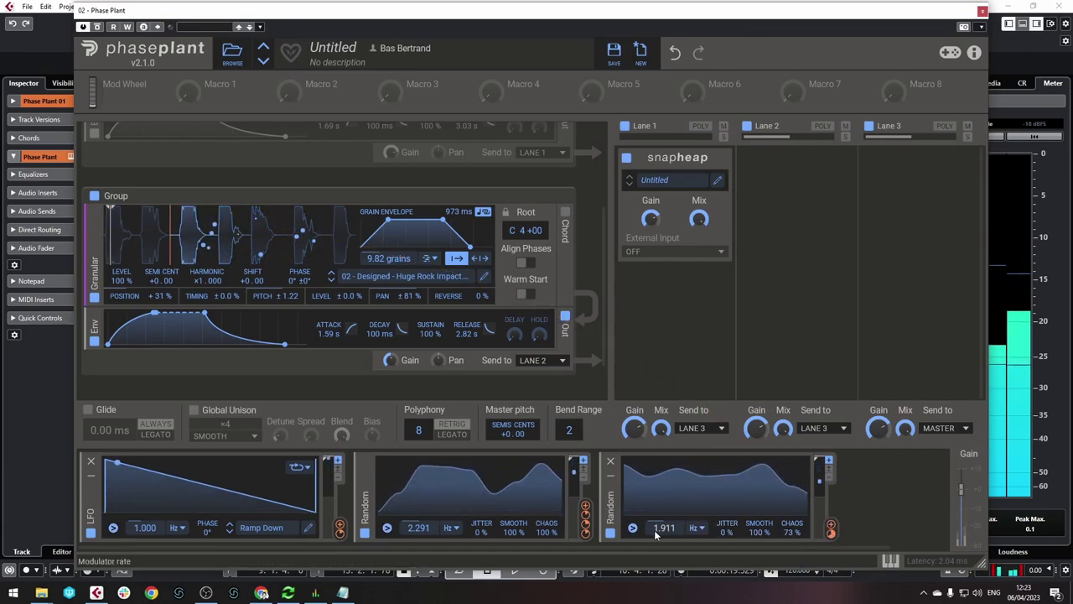
# Fine-tune the rock impact layer with a 3.328 Hz rate on its Random modulator, 11.4 grains and a higher group gain
pyautogui.moveTo(654, 529)
pyautogui.mouseDown()
pyautogui.moveTo(654, 488)
pyautogui.moveTo(657, 531)
pyautogui.mouseUp()
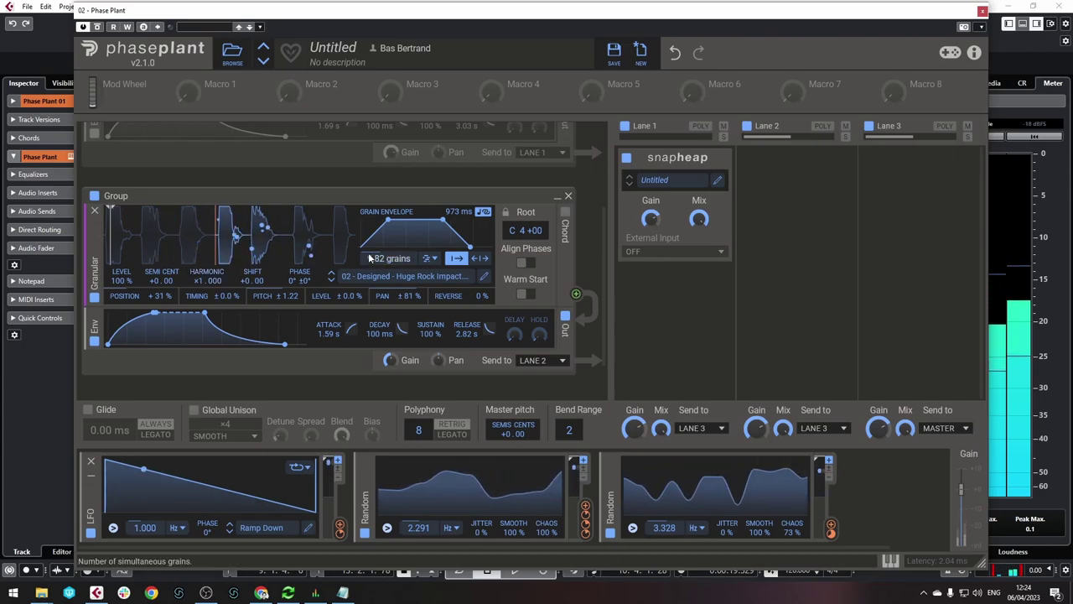
pyautogui.moveTo(372, 262); pyautogui.dragTo(372, 239)
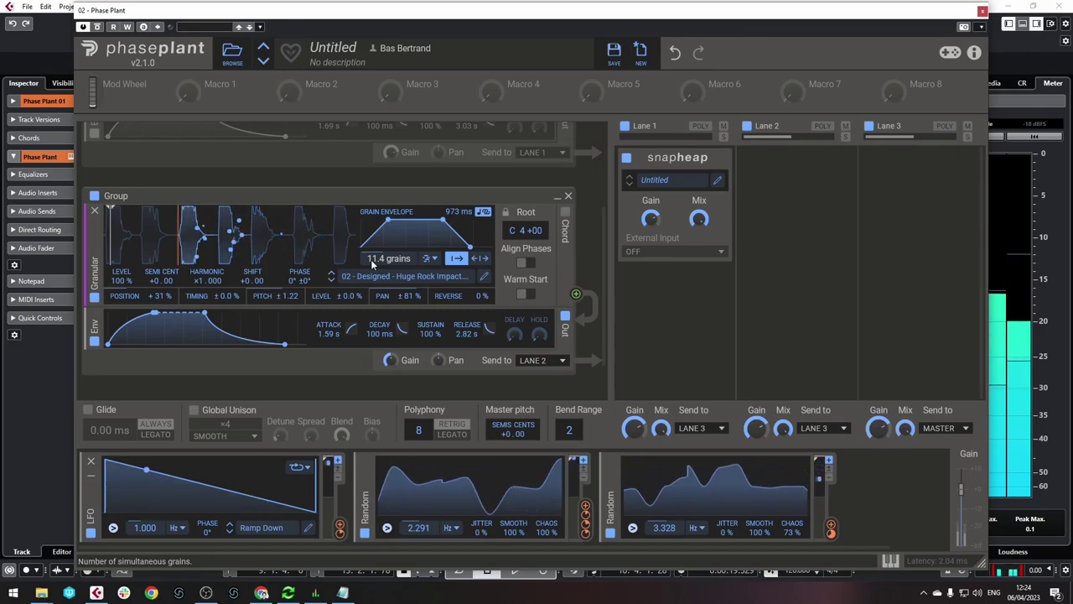
pyautogui.moveTo(390, 360)
pyautogui.mouseDown()
pyautogui.moveTo(390, 340)
pyautogui.moveTo(390, 355)
pyautogui.mouseUp()
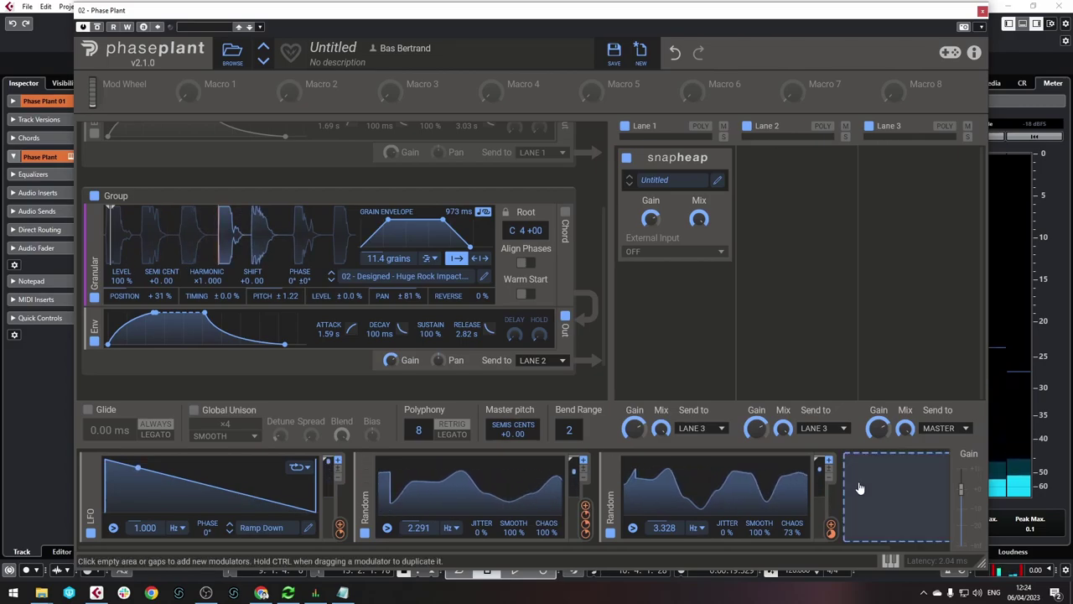
# Collapse the two Random modulators and add a third one at 0.601 Hz with smooth and chaos at 100%
pyautogui.click(364, 476)
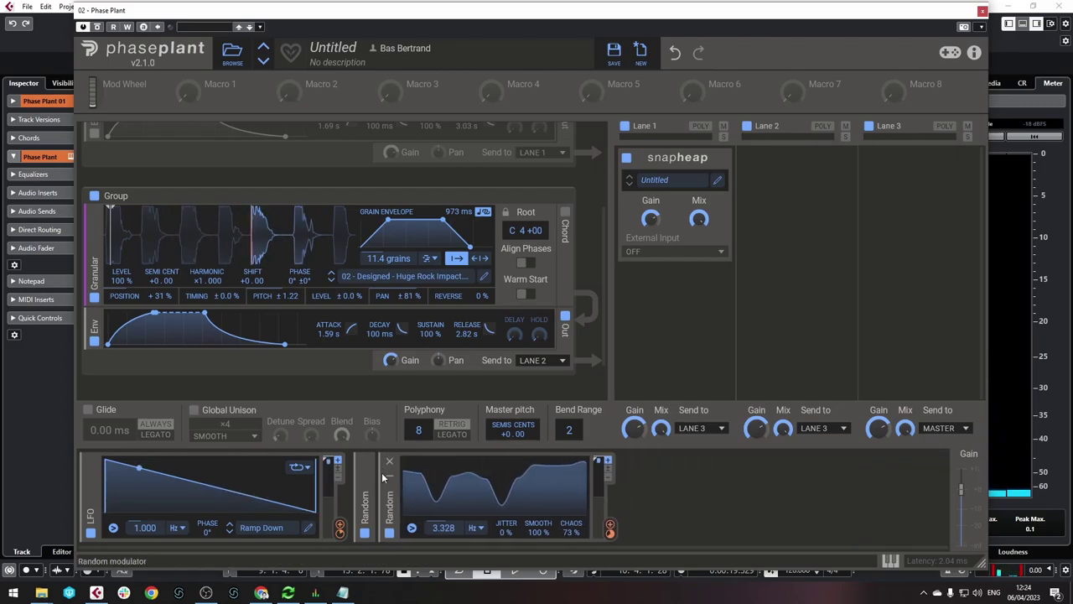
pyautogui.click(388, 475)
pyautogui.click(529, 489)
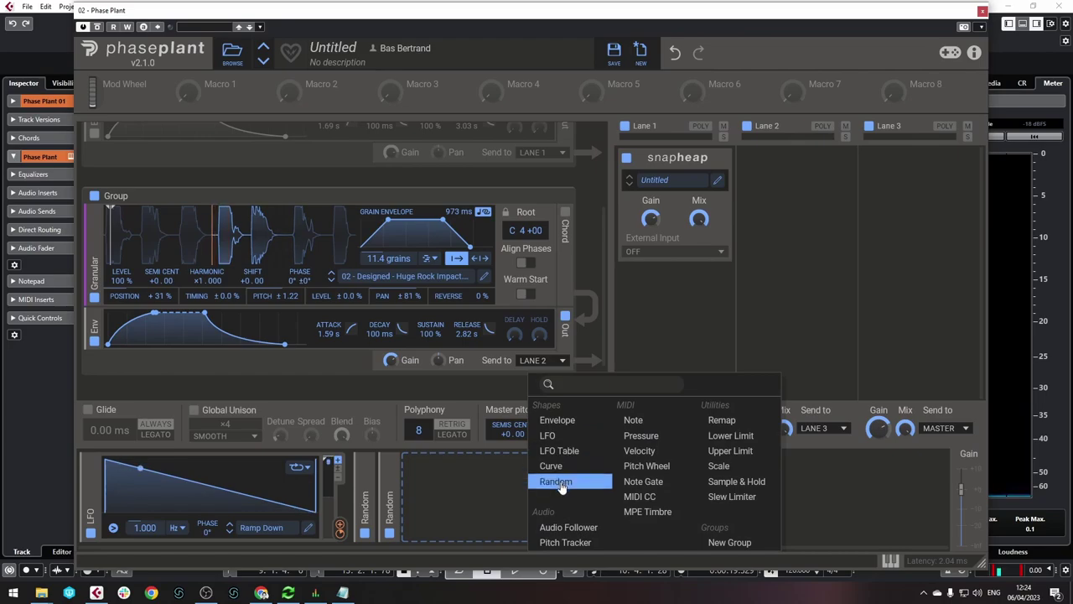
pyautogui.click(557, 478)
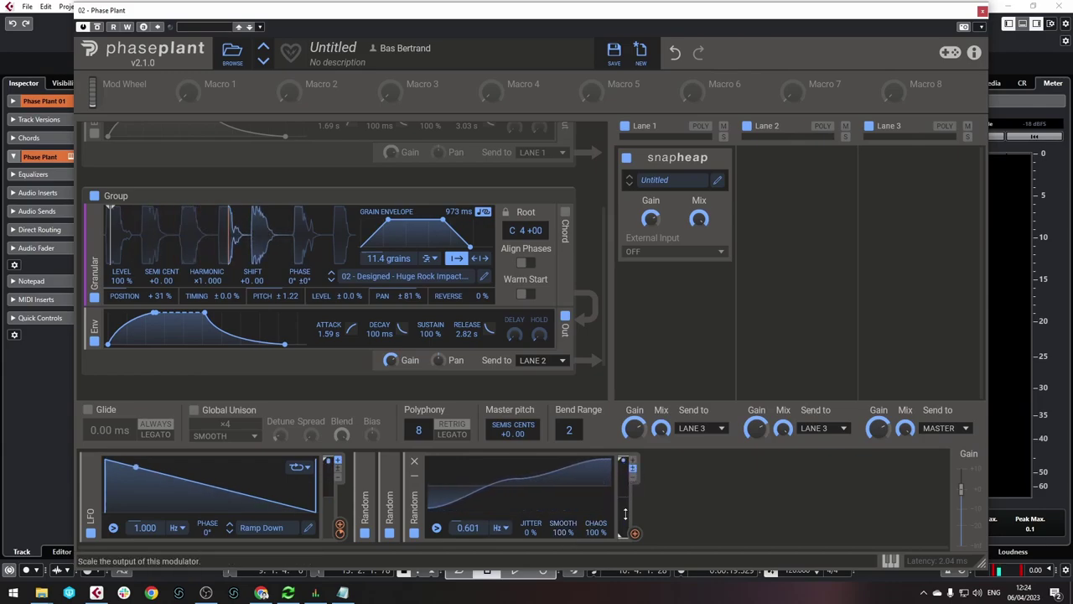
pyautogui.click(724, 507)
pyautogui.click(684, 502)
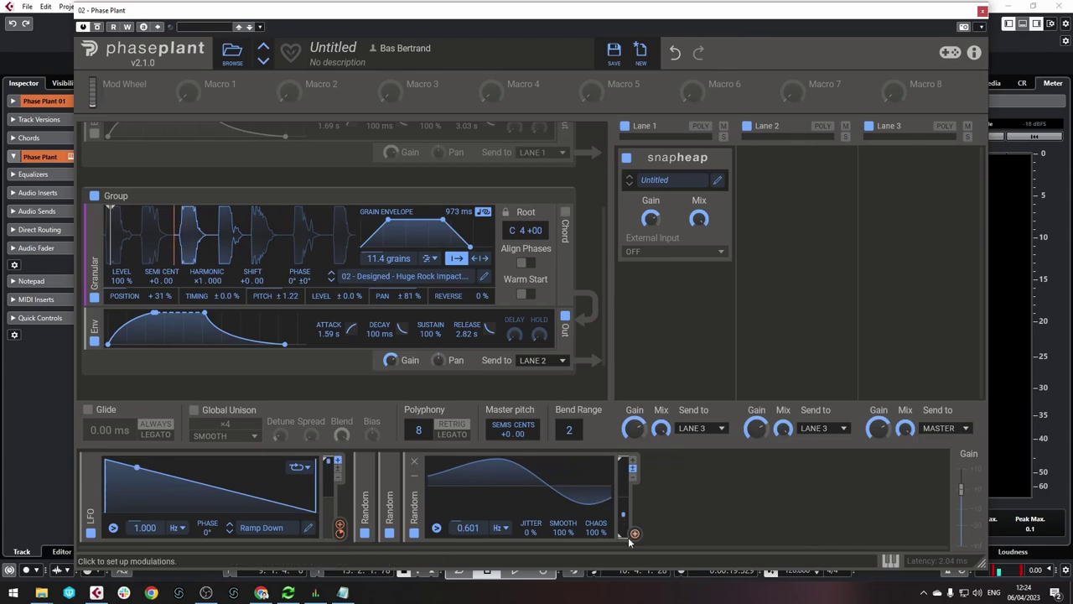
# Assign the third Random modulator to the rock impact generator's semitone tuning
pyautogui.click(635, 534)
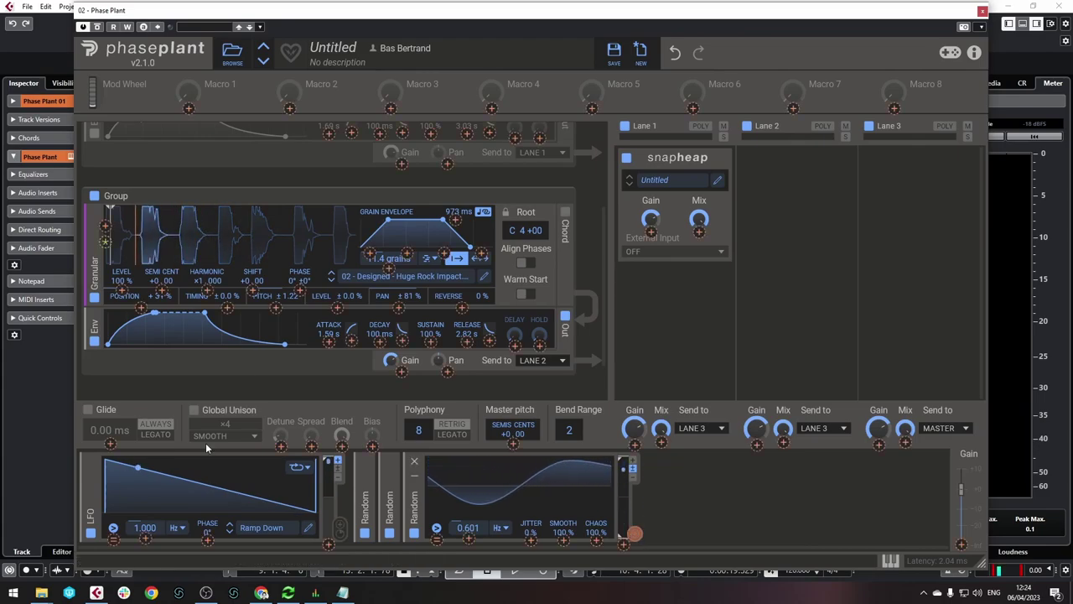
pyautogui.moveTo(178, 406); pyautogui.dragTo(161, 290)
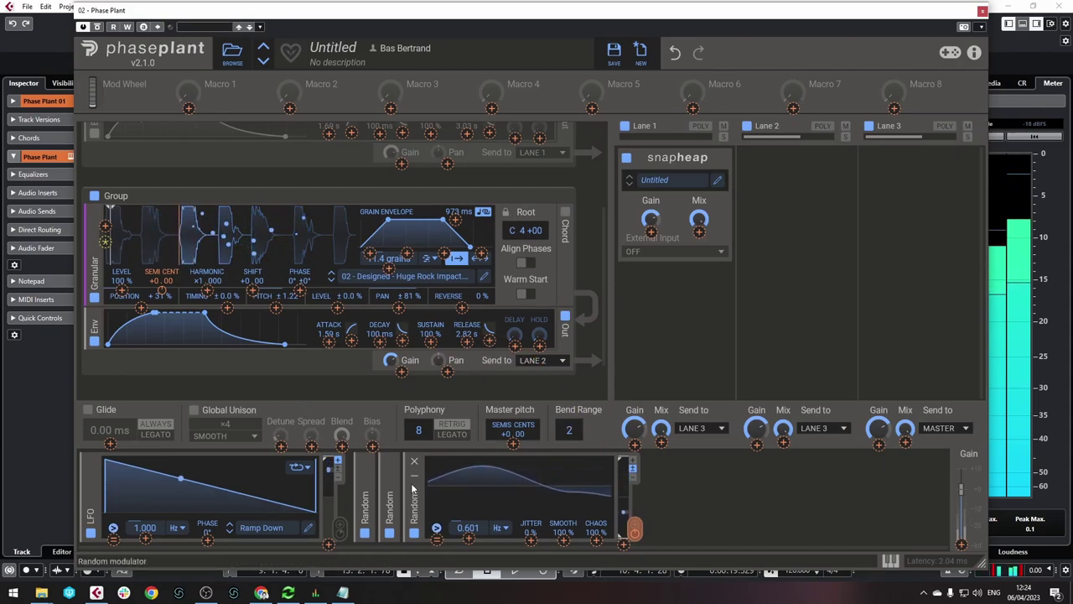
# Assign the third Random modulator to the rock impact generator's grain length
pyautogui.moveTo(635, 529); pyautogui.dragTo(455, 220)
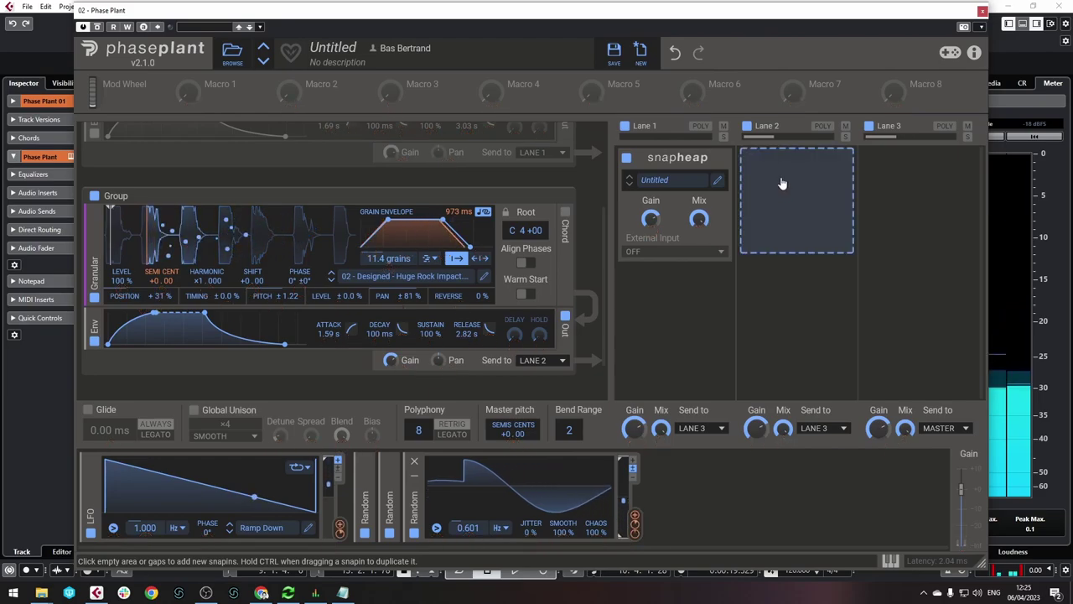
# Add a Slice EQ to Lane 2 with a low cut at about 60 Hz and a high-shelf boost at about 3.3 kHz
pyautogui.click(791, 178)
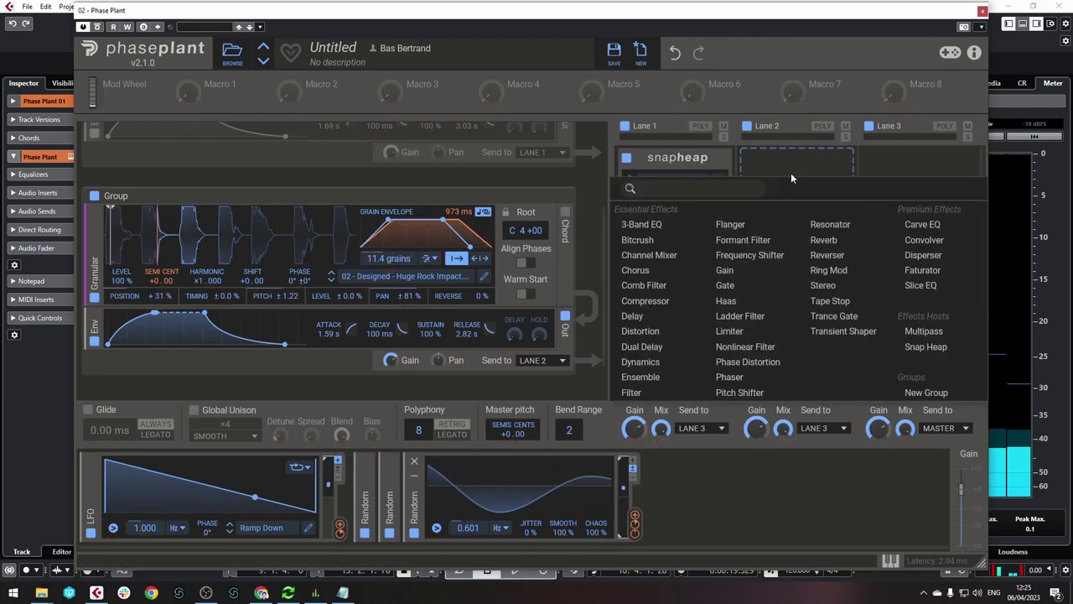
pyautogui.click(913, 285)
pyautogui.click(839, 181)
pyautogui.moveTo(252, 314); pyautogui.dragTo(328, 305)
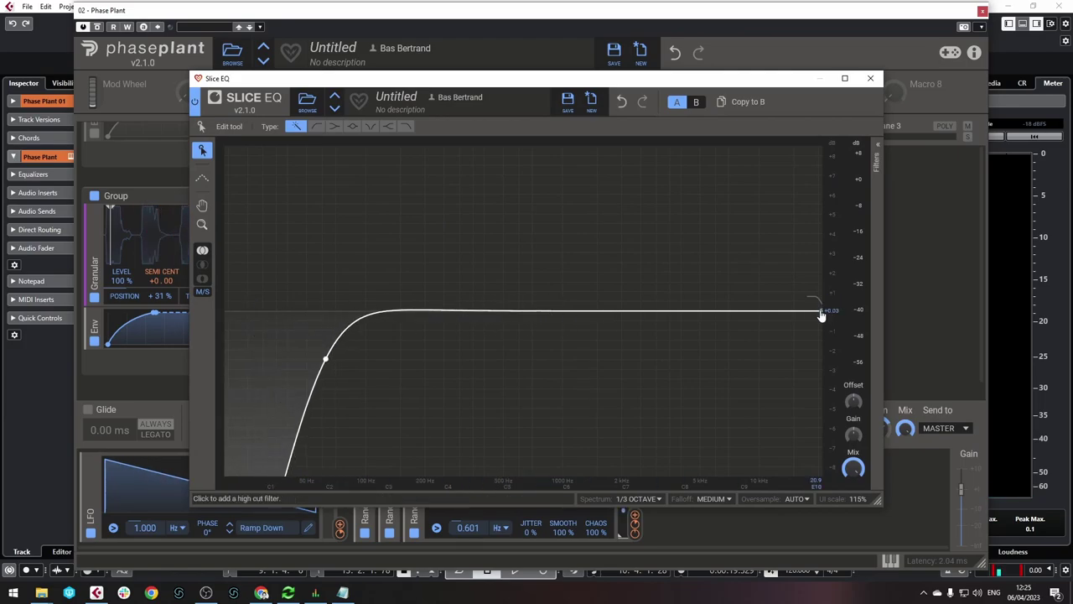
pyautogui.moveTo(769, 313); pyautogui.dragTo(710, 294)
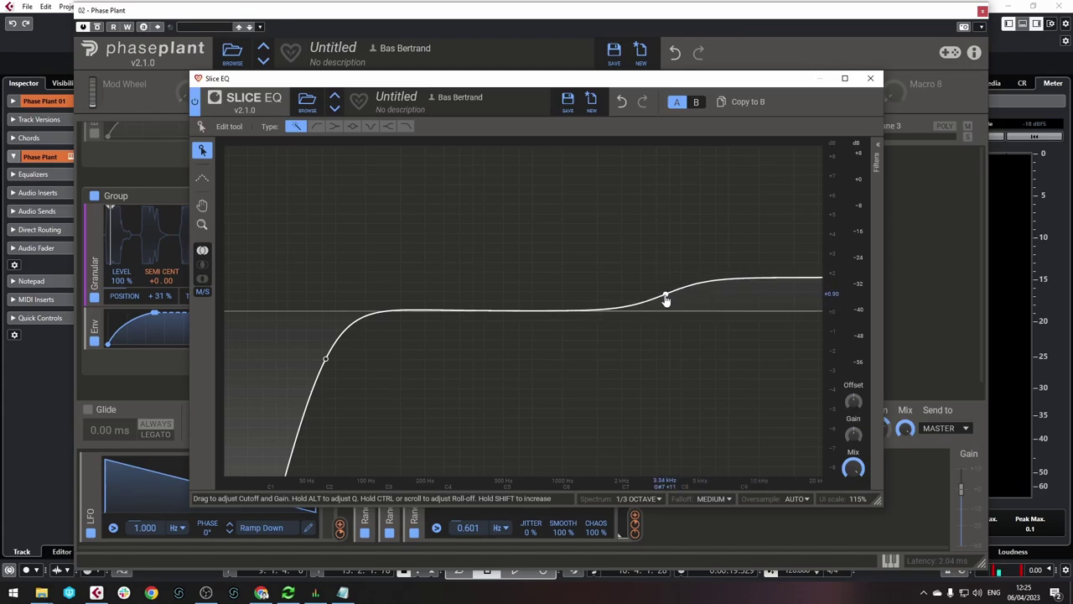
pyautogui.press('space')
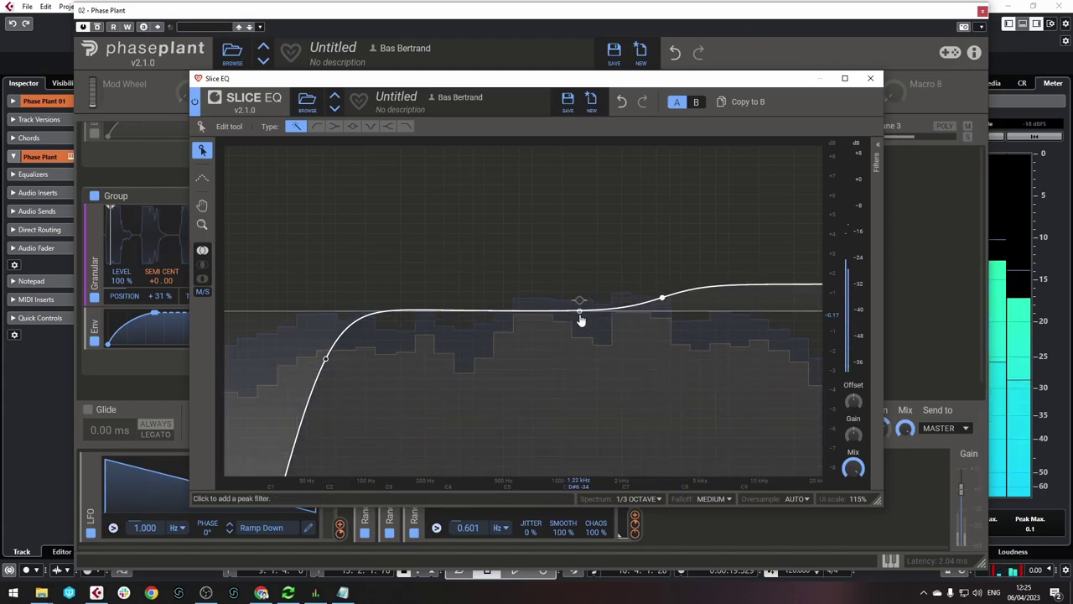
pyautogui.click(868, 79)
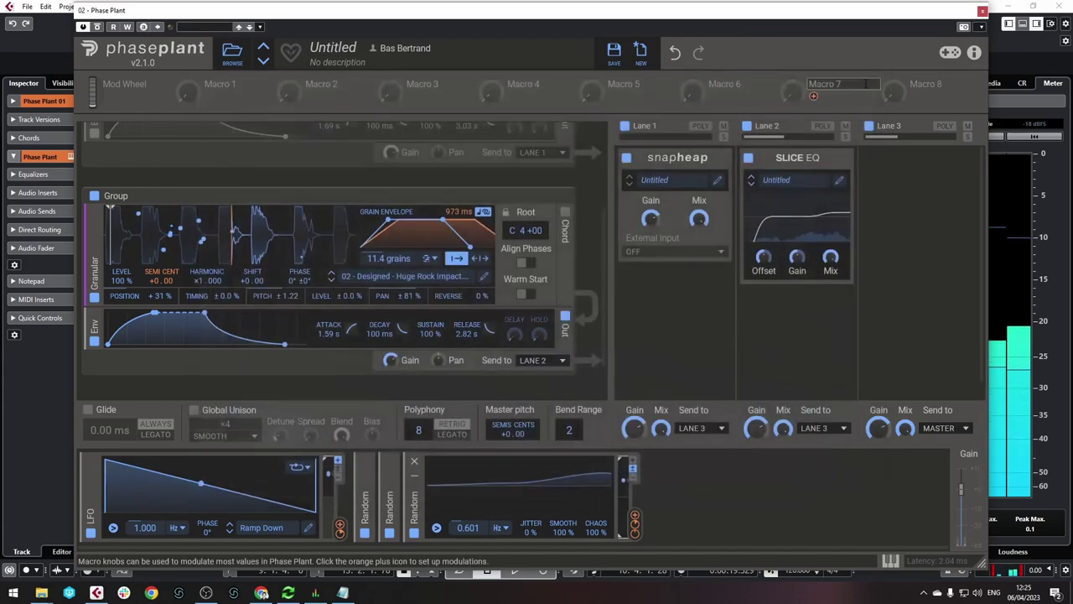
# Re-enable the first group so the forest stones layer plays together with the rock impact layer
pyautogui.scroll(3, 256, 214)
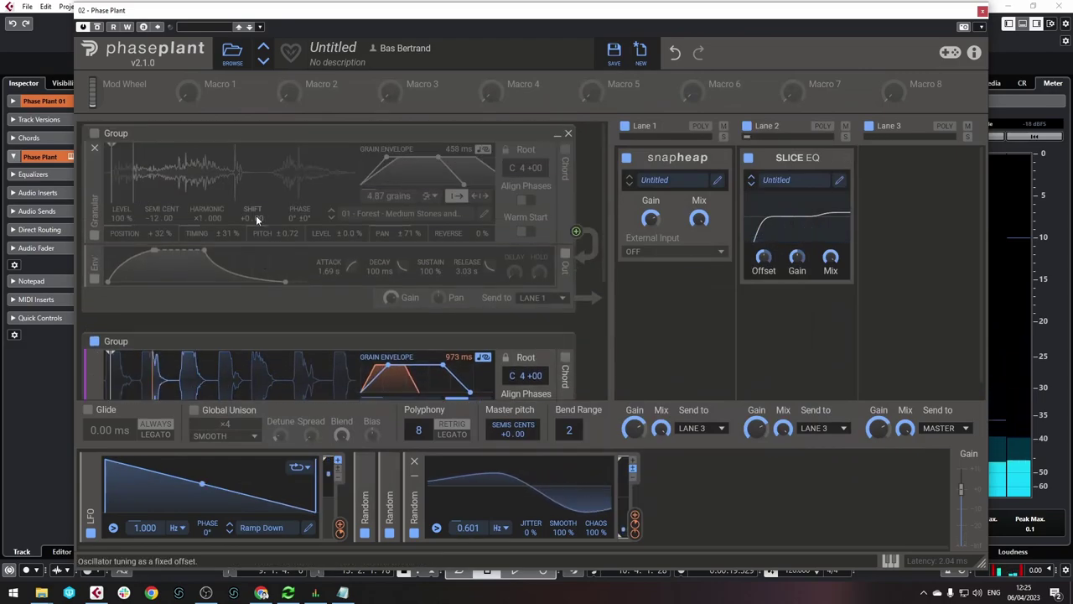
pyautogui.click(95, 134)
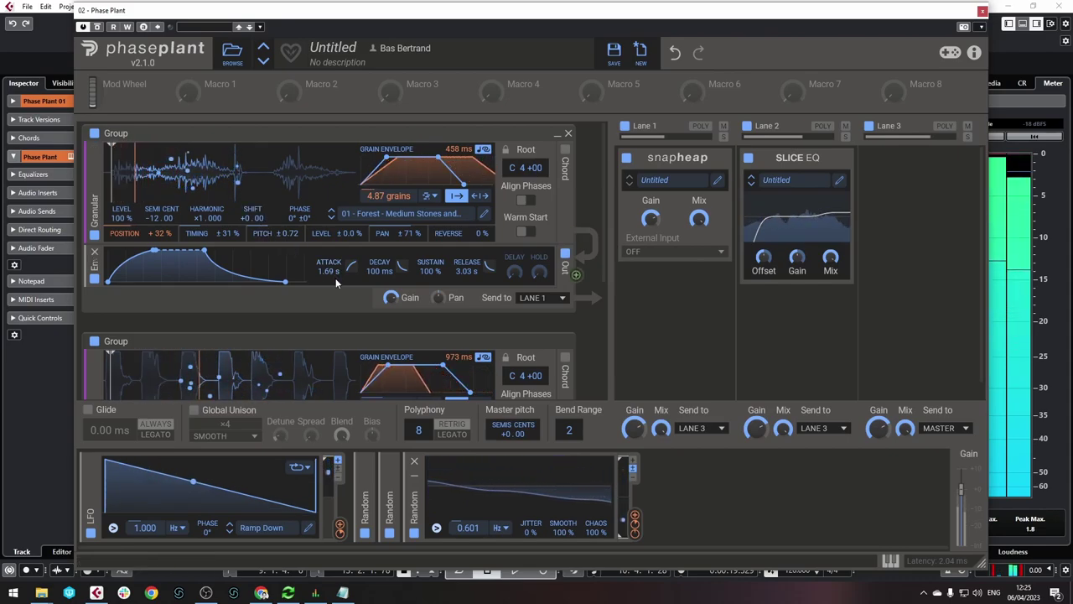
pyautogui.scroll(-3, 336, 282)
pyautogui.scroll(-3, 335, 282)
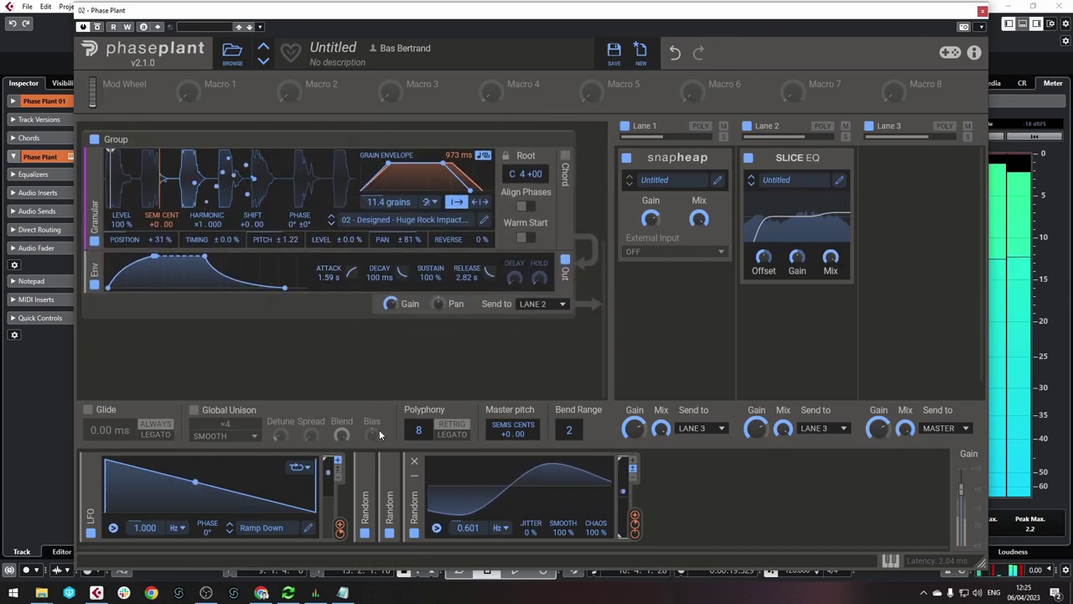
# Modulate the rock impact group's gain by 24.2% with the 3.328 Hz Random modulator and adjust the base gain
pyautogui.click(365, 476)
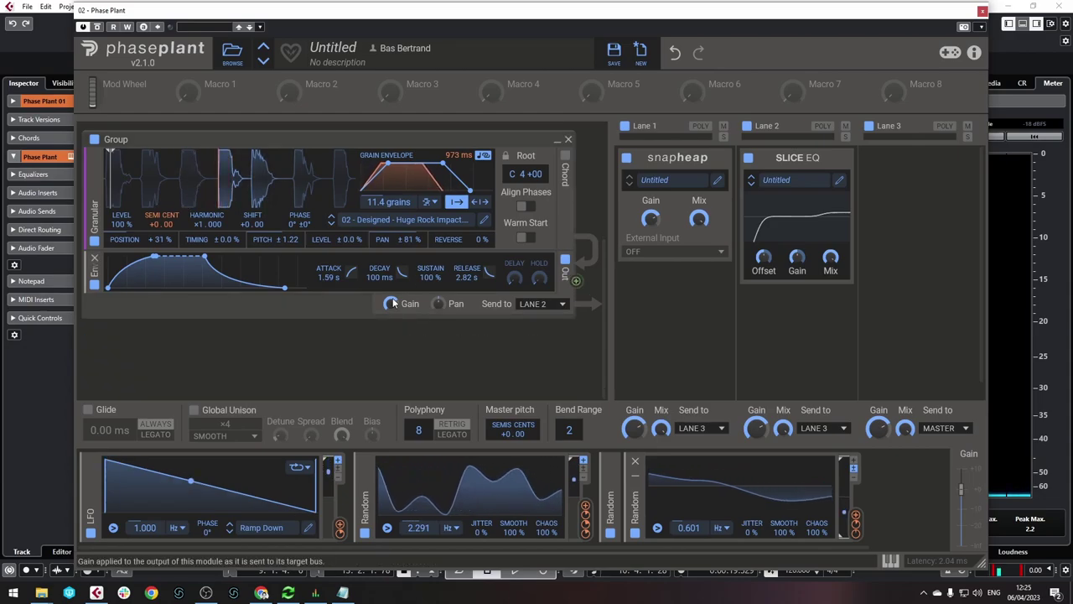
pyautogui.moveTo(391, 303); pyautogui.dragTo(392, 314)
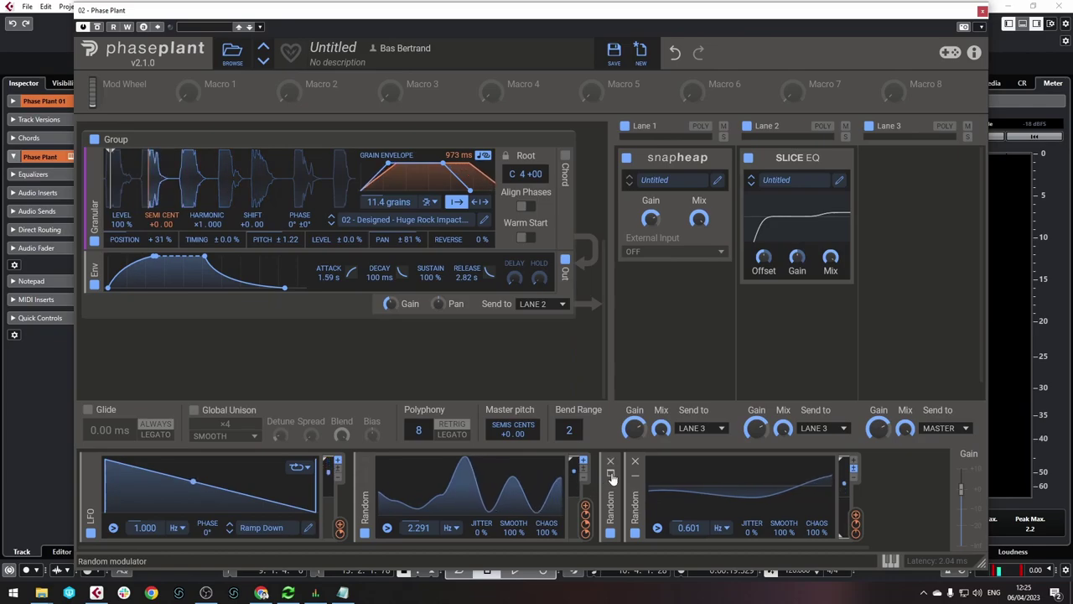
pyautogui.click(612, 477)
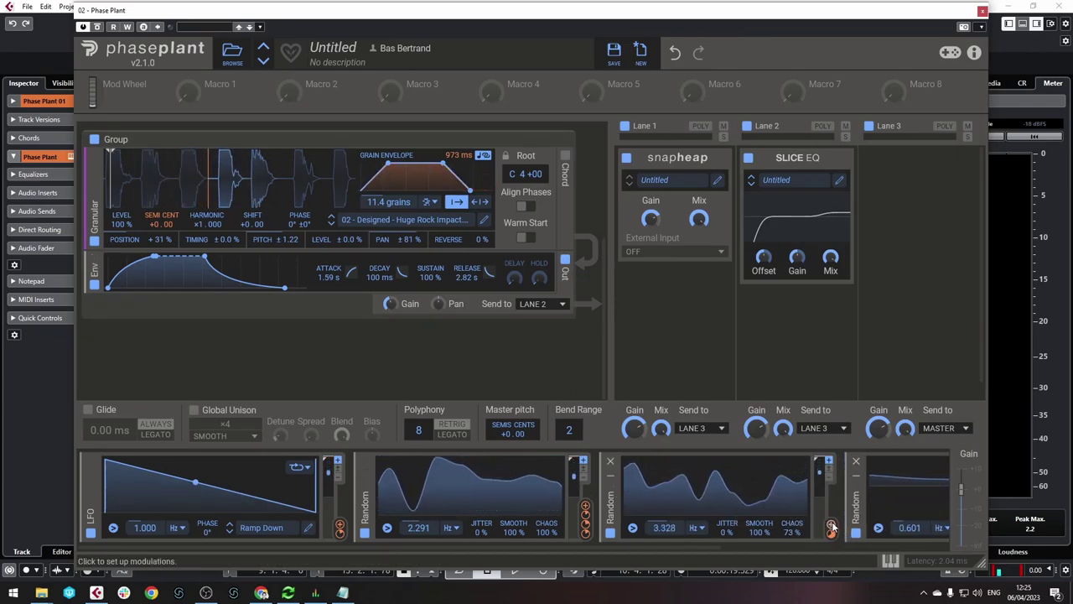
pyautogui.moveTo(833, 527); pyautogui.dragTo(402, 293)
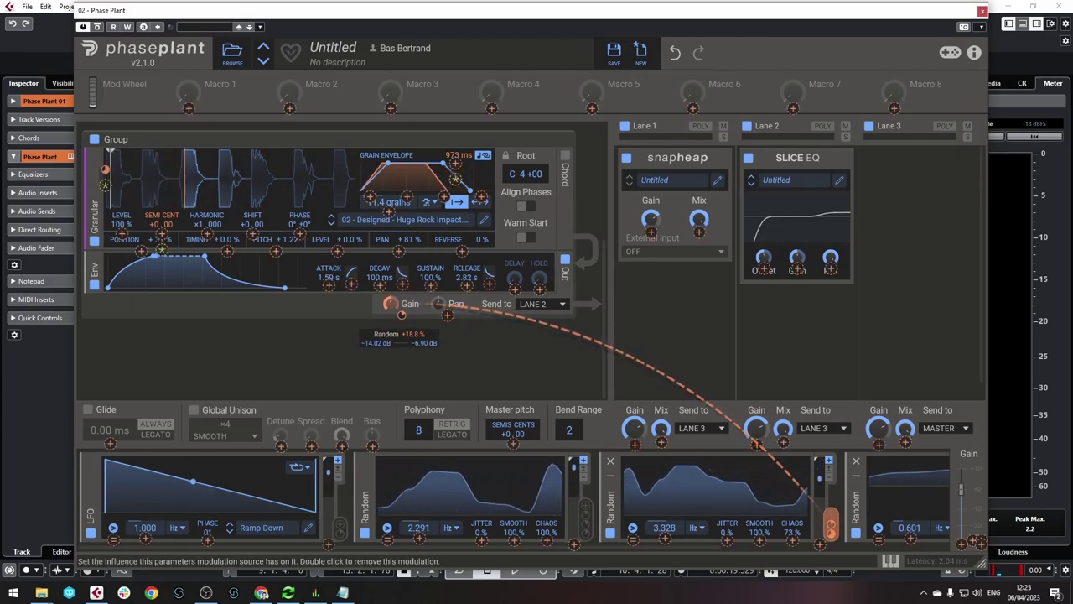
pyautogui.click(389, 303)
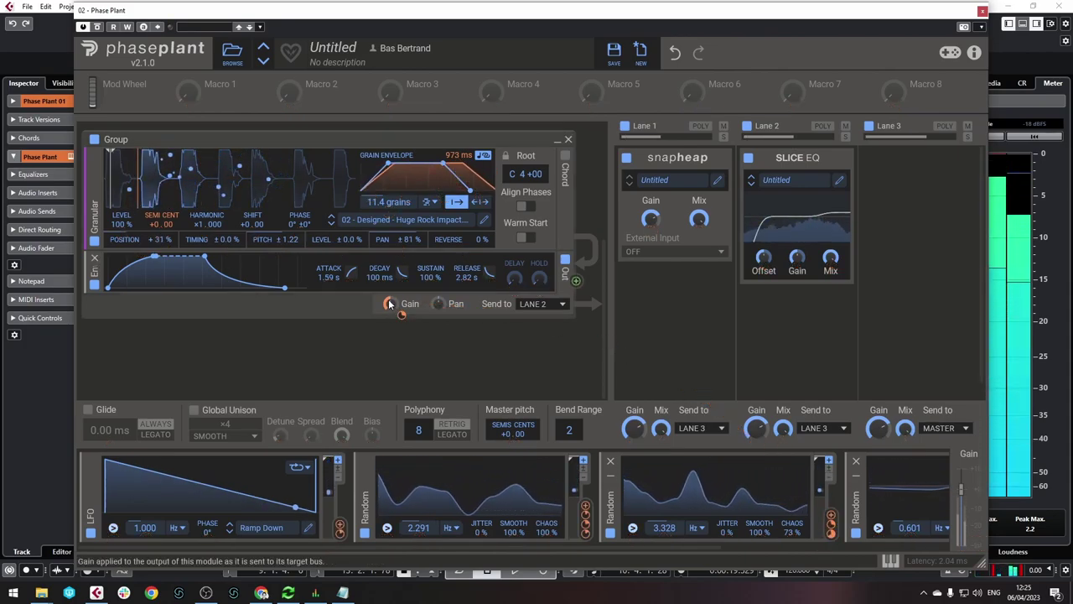
pyautogui.moveTo(390, 303)
pyautogui.mouseDown()
pyautogui.moveTo(390, 316)
pyautogui.moveTo(401, 317)
pyautogui.mouseUp()
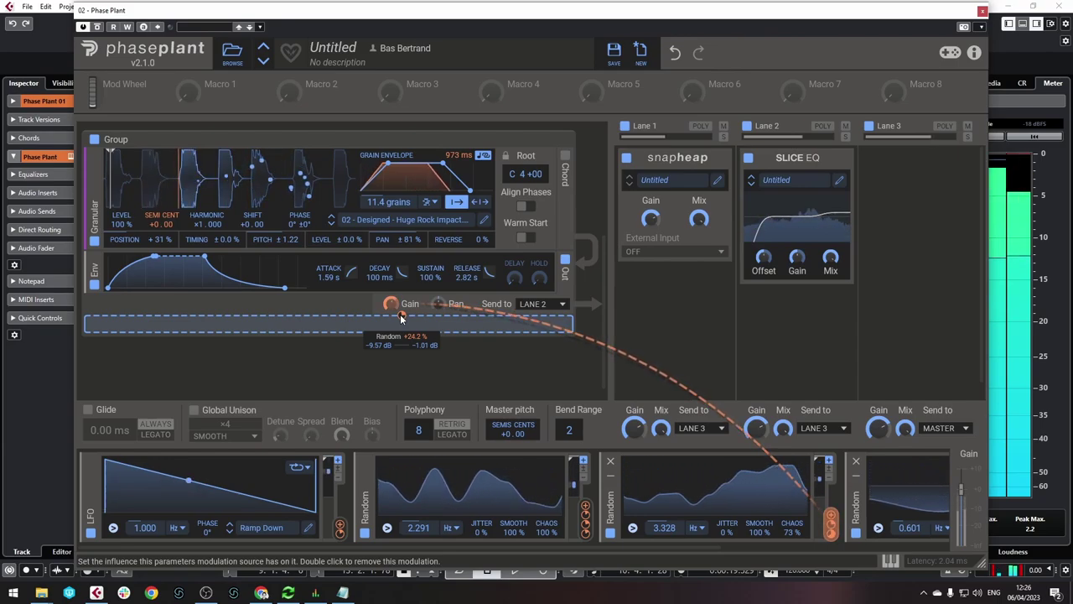
# Rename the first group as Rocks Low and the rock impact group as Rocks High
pyautogui.scroll(3, 321, 325)
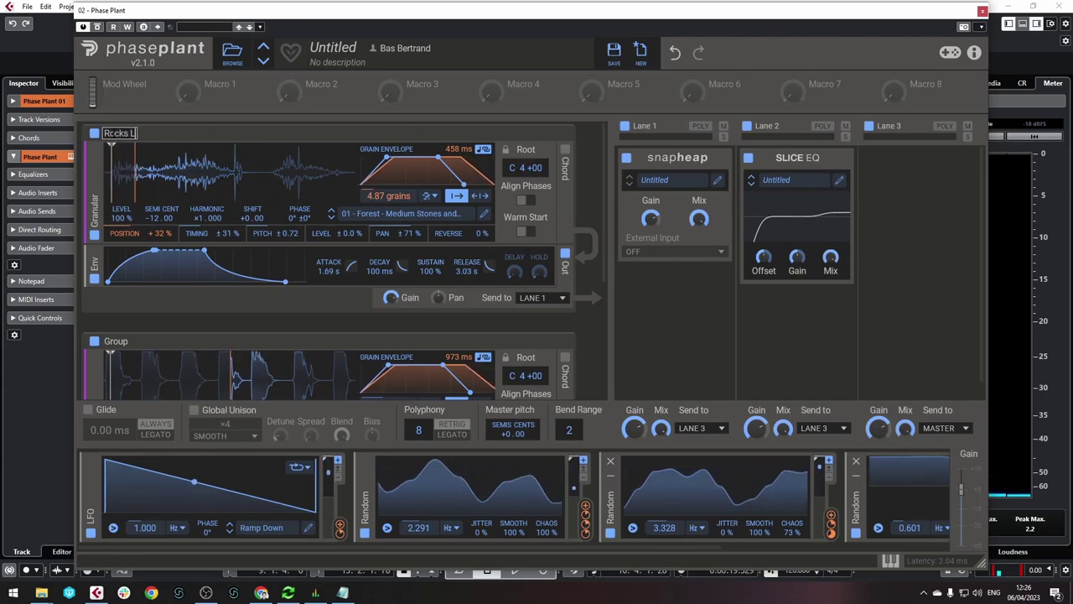
pyautogui.write('ow')
pyautogui.doubleClick(116, 340)
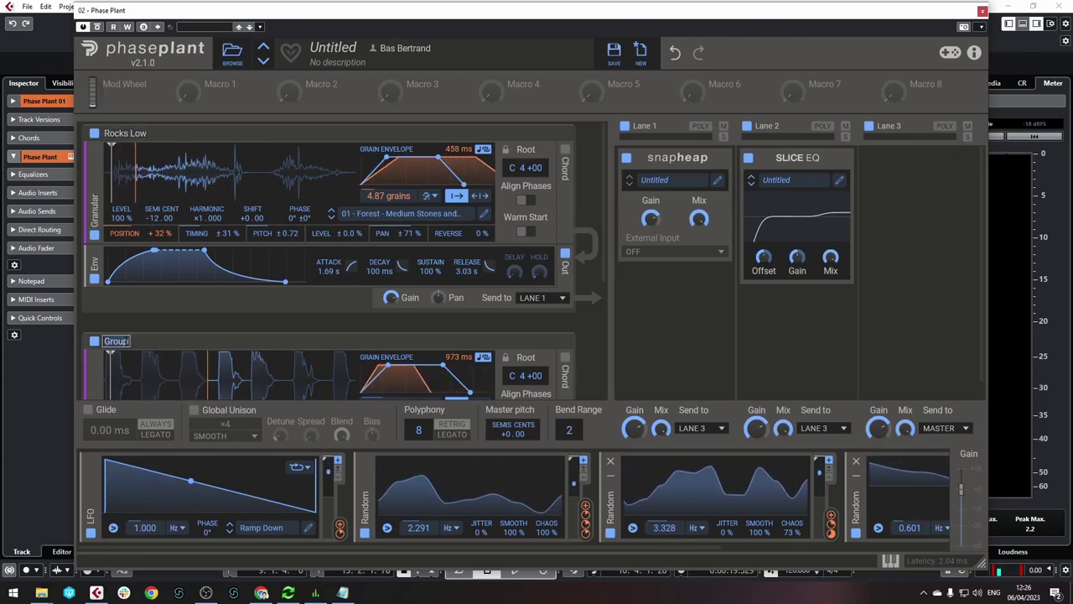
pyautogui.write('Rocks High')
pyautogui.press('Return')
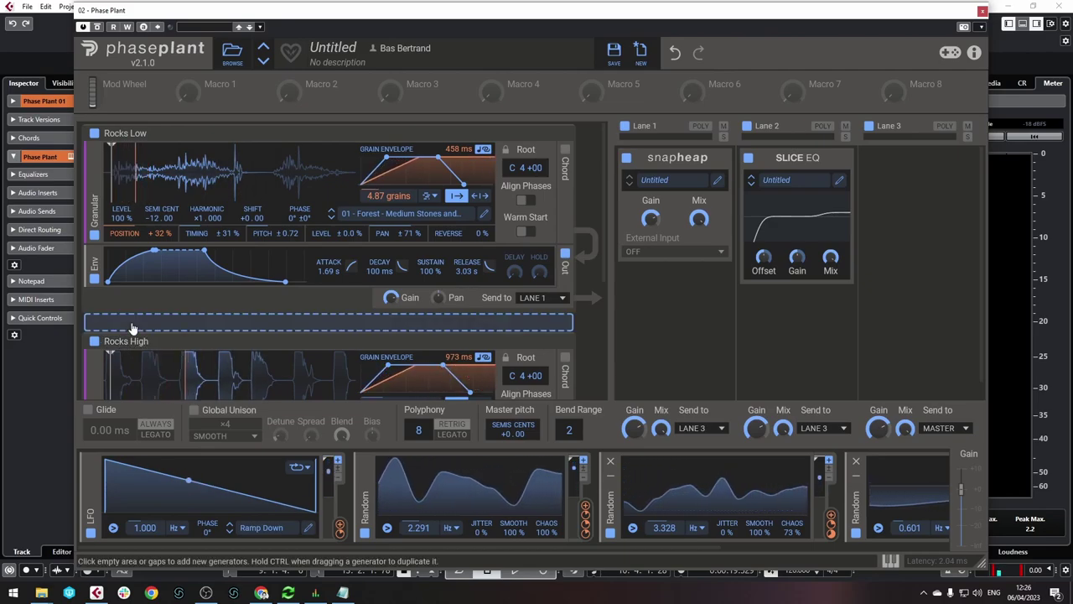
# Return to the Cubase project timeline and audition the 03 pinball cabinet rattling sample on the Preview track
pyautogui.scroll(-2, 284, 307)
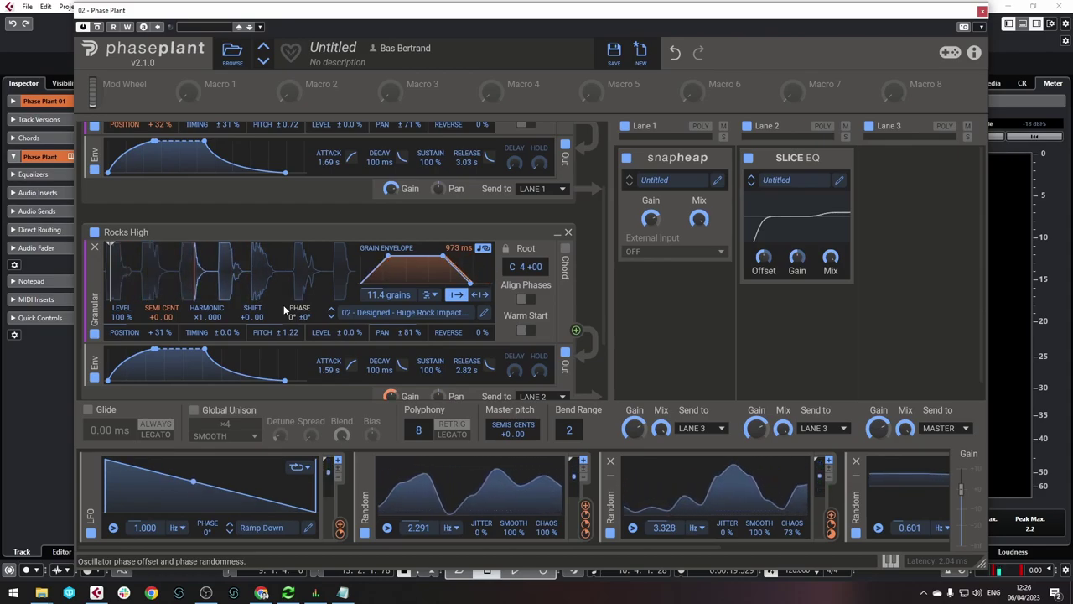
pyautogui.scroll(-2, 285, 306)
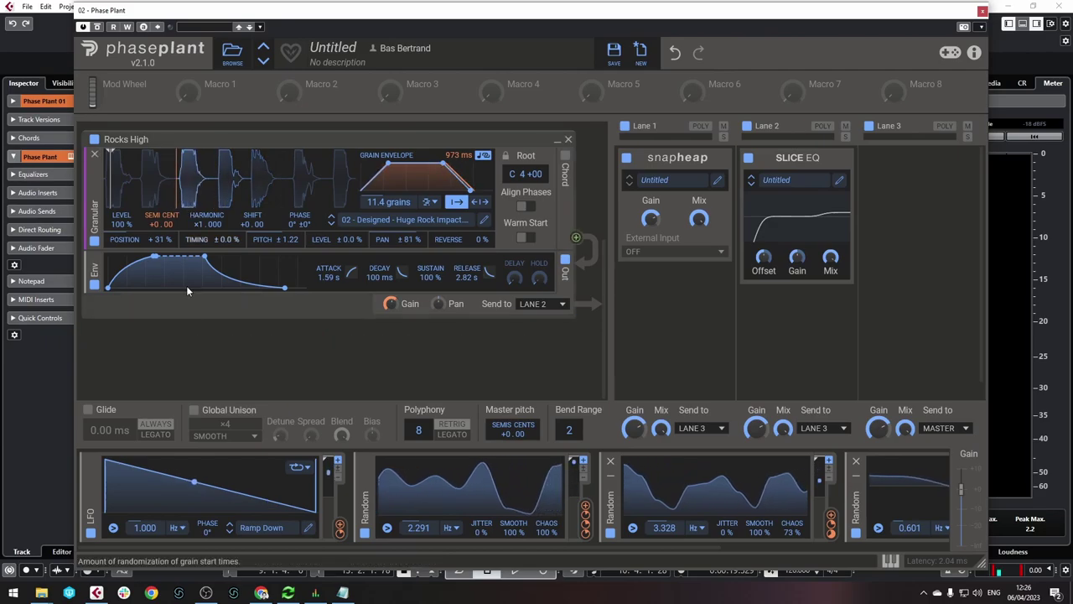
pyautogui.click(981, 10)
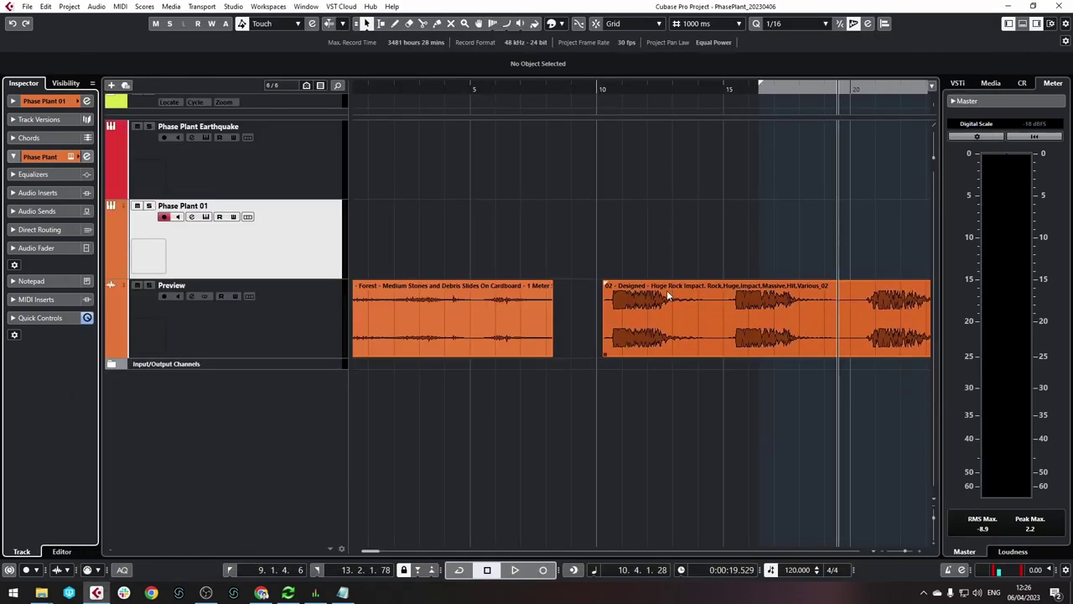
pyautogui.press('g')
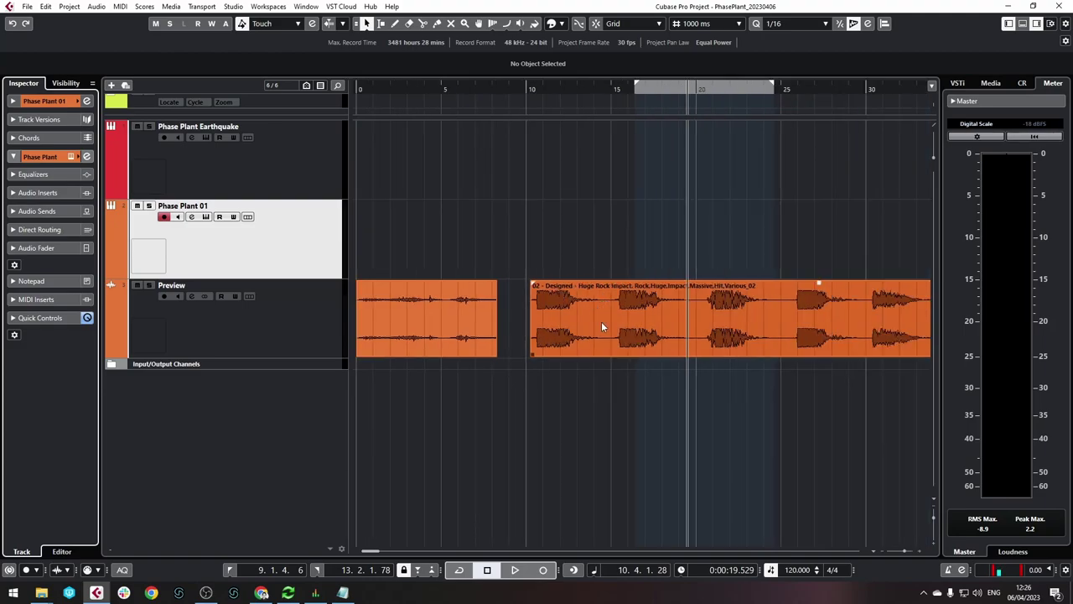
pyautogui.press('g')
pyautogui.click(793, 89)
pyautogui.press('h')
pyautogui.press('h')
pyautogui.press('h')
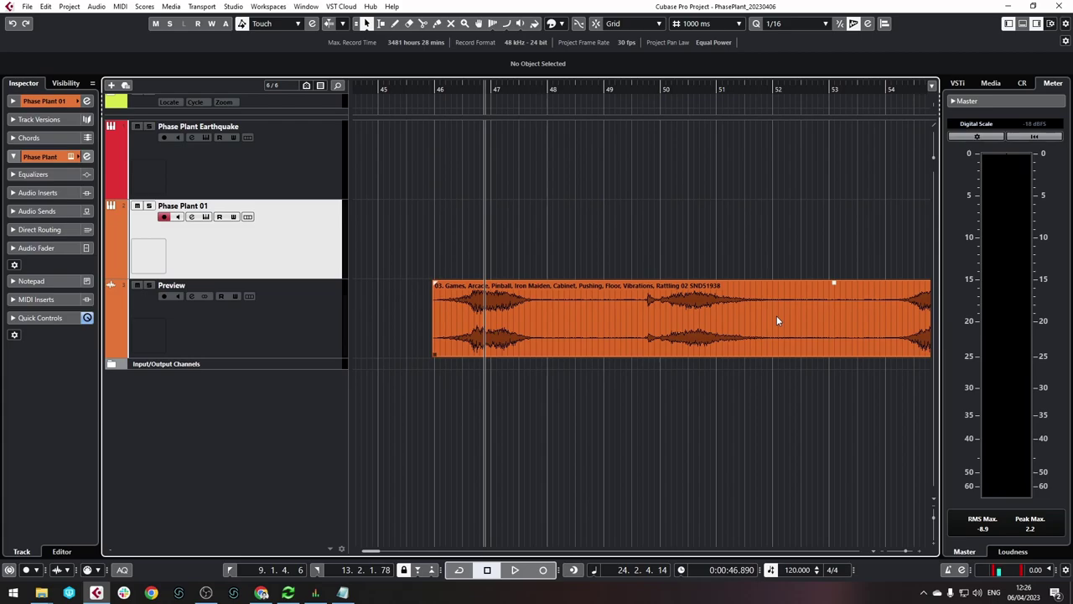
pyautogui.click(466, 90)
pyautogui.click(440, 89)
pyautogui.press('space')
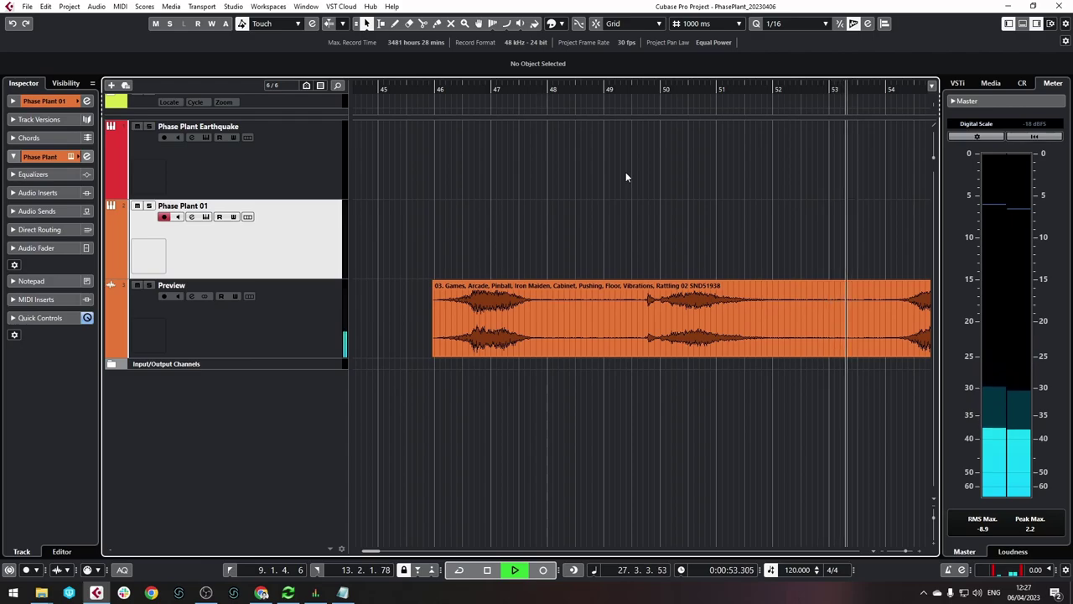
pyautogui.press('space')
# Reopen the Phase Plant instrument editor from the Phase Plant 01 track
pyautogui.click(250, 176)
pyautogui.click(244, 244)
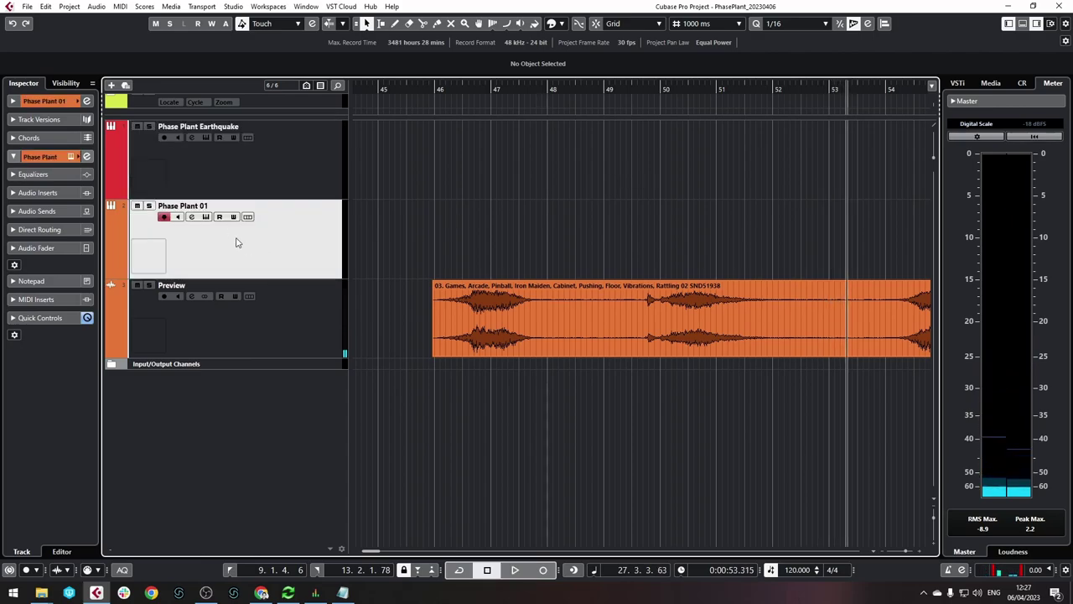
pyautogui.click(206, 216)
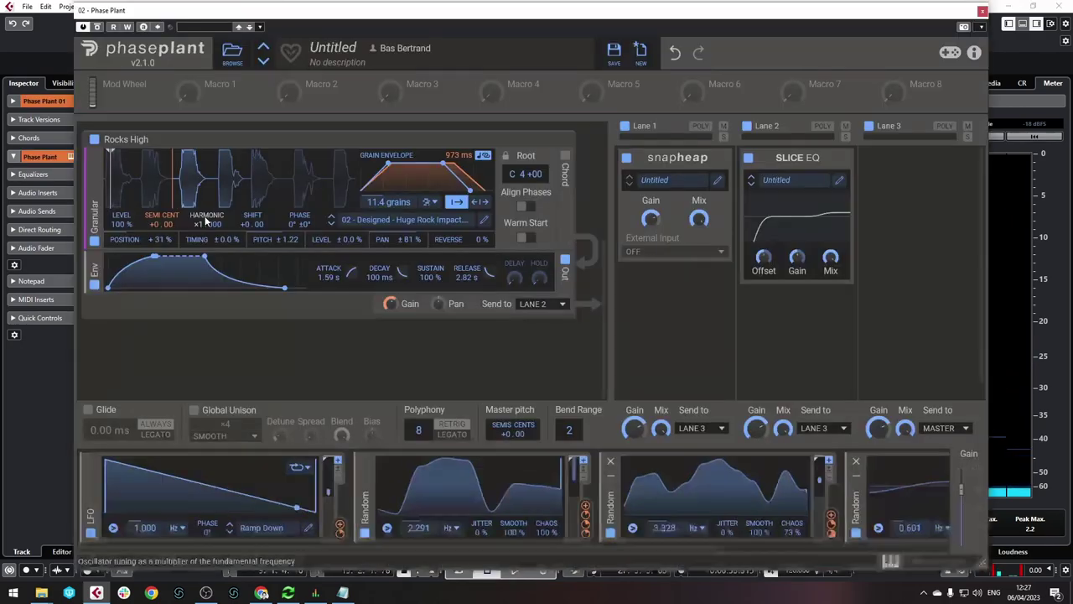
pyautogui.click(245, 356)
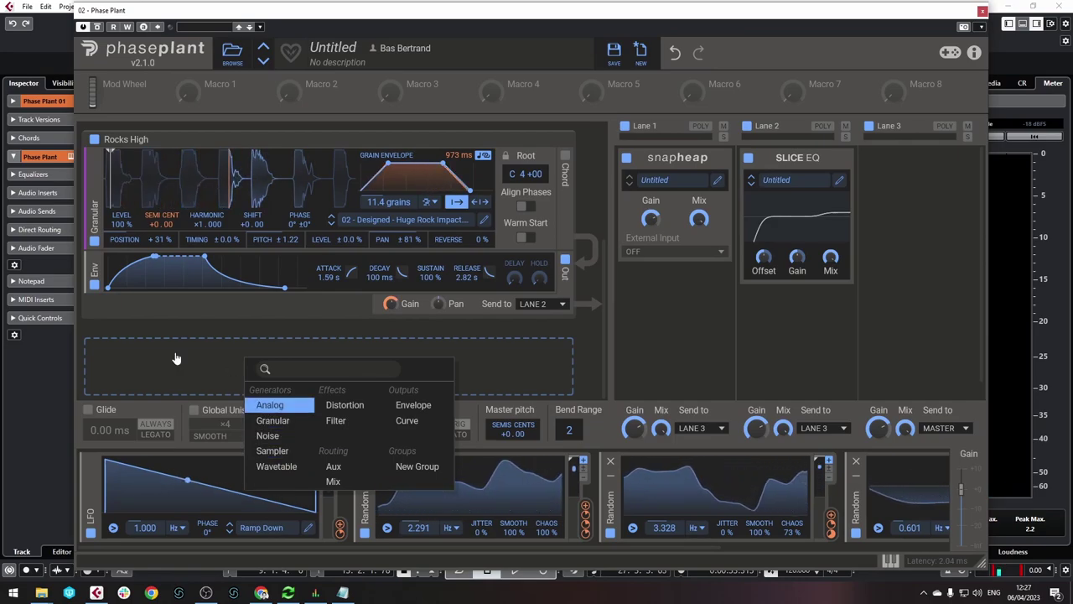
pyautogui.click(277, 421)
# Disable and collapse both the Rocks Low and Rocks High groups
pyautogui.click(95, 284)
pyautogui.scroll(1, 96, 285)
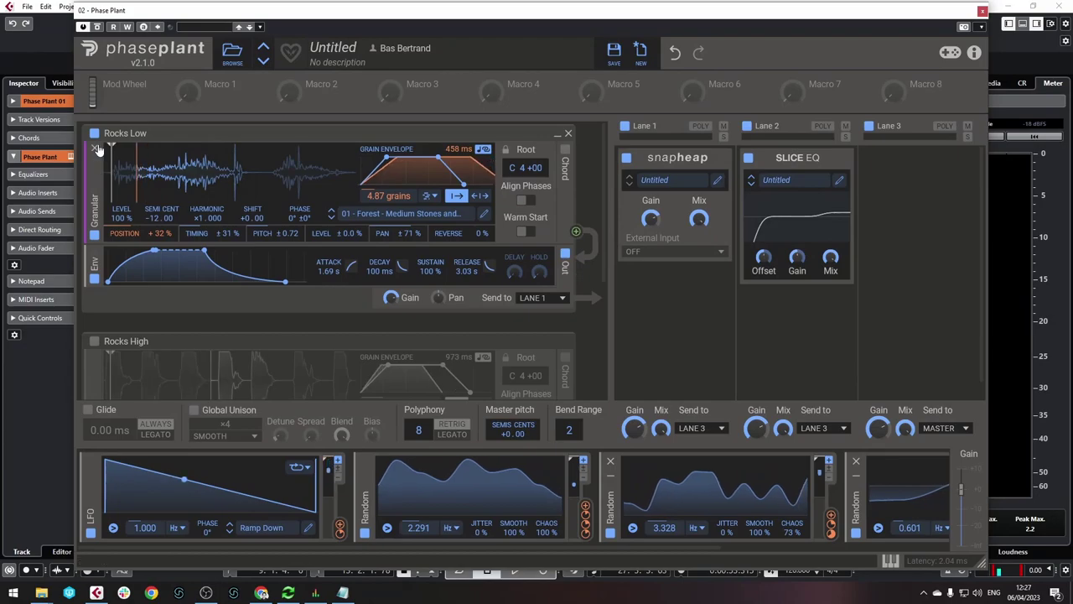
pyautogui.click(94, 133)
pyautogui.click(556, 134)
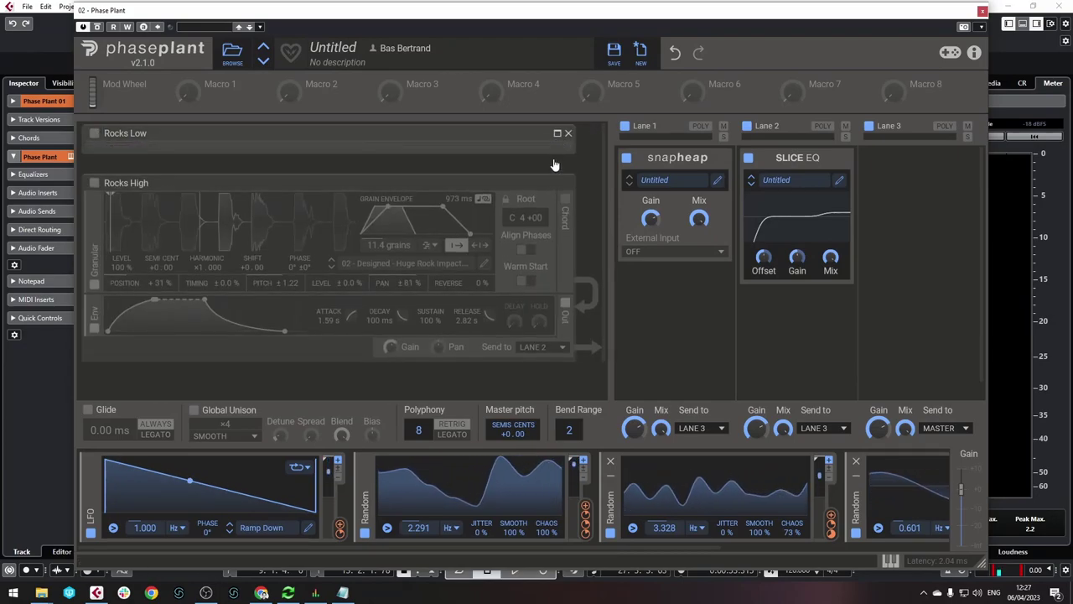
pyautogui.click(556, 181)
# Add a third Granular generator below Rocks High and load the 03 Games, Arcade, Pinball user sample into it
pyautogui.click(352, 252)
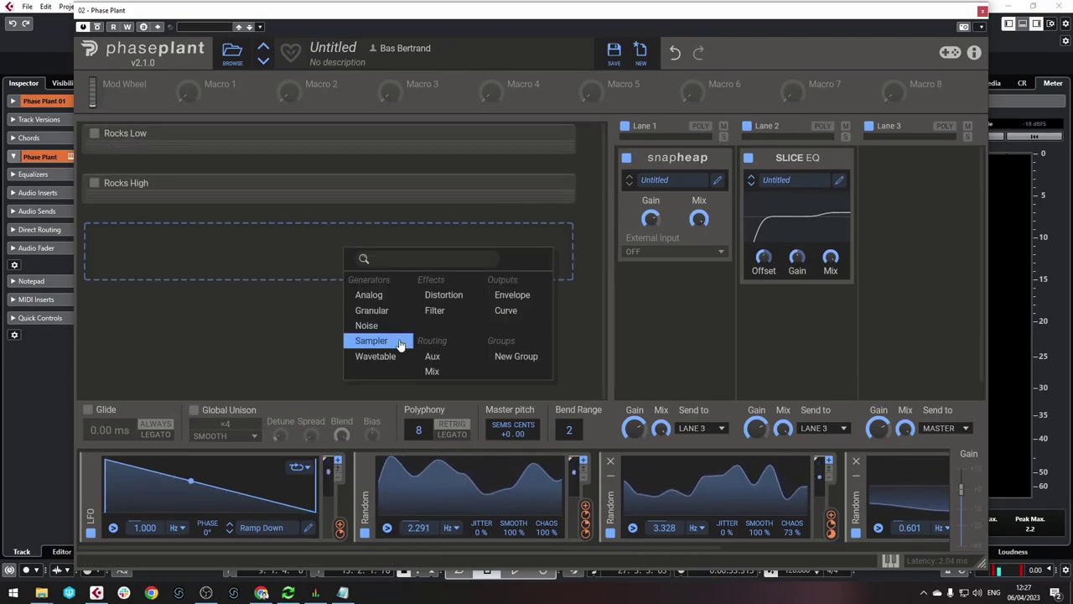
pyautogui.click(372, 310)
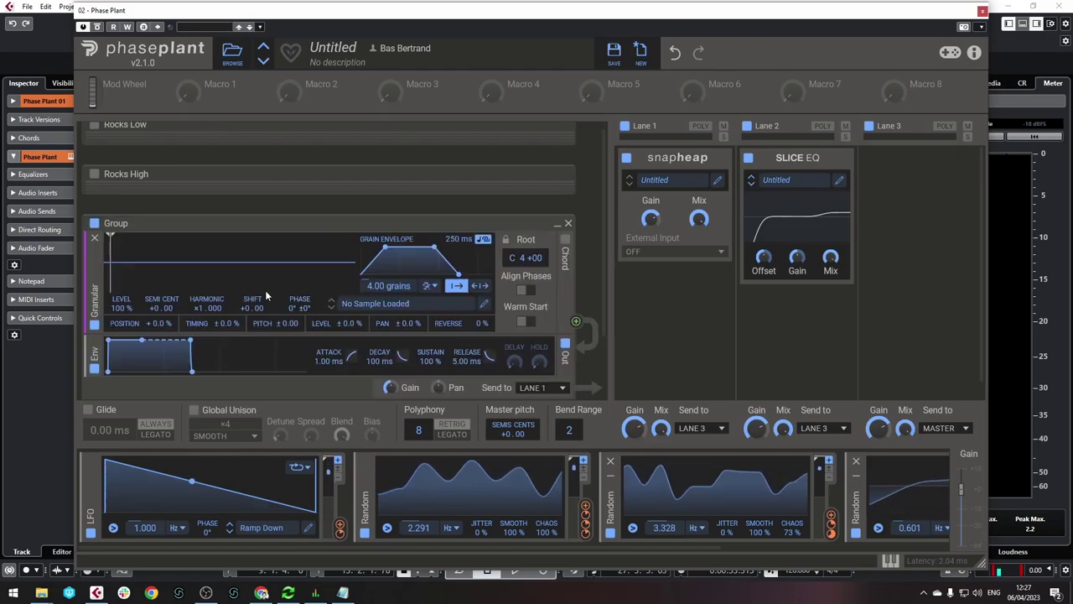
pyautogui.click(400, 305)
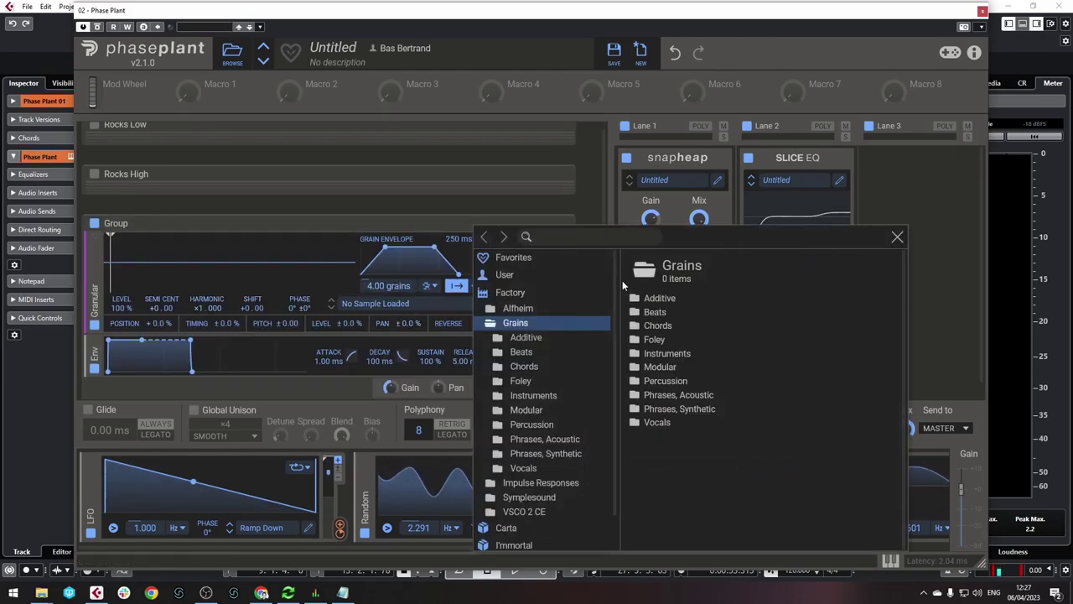
pyautogui.click(503, 274)
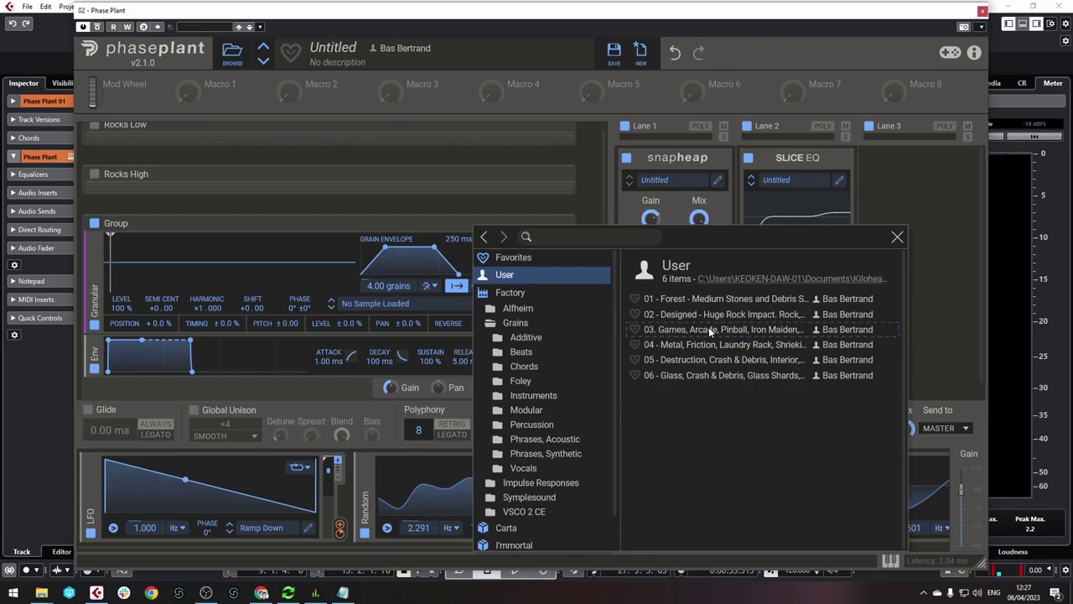
pyautogui.click(709, 329)
pyautogui.click(897, 238)
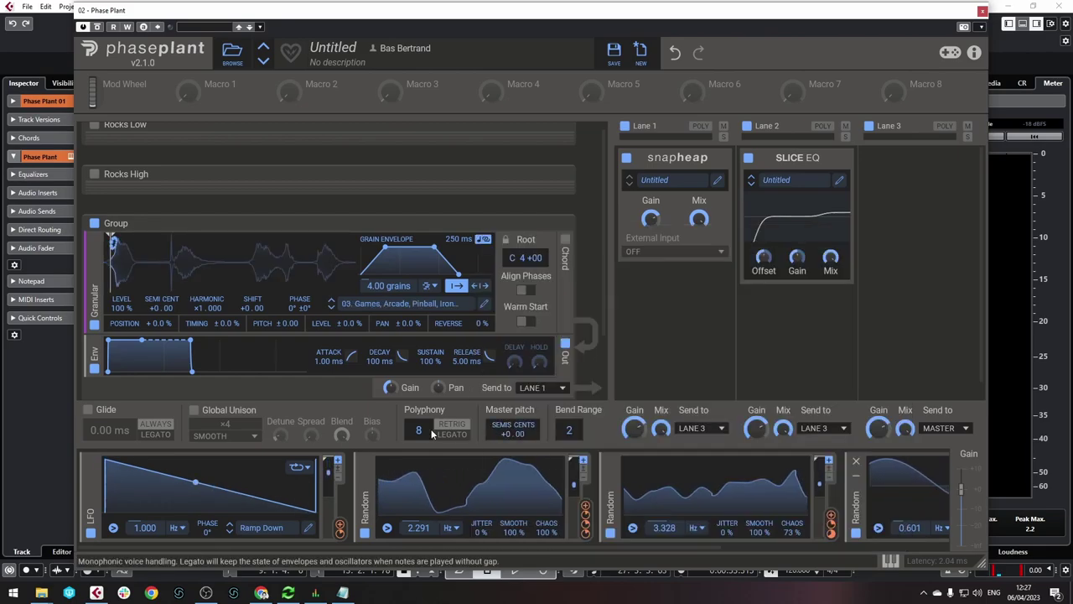
# Collapse the first two Random modulators and set the pinball group's envelope to 1.62 s attack and 3.01 s release
pyautogui.click(364, 476)
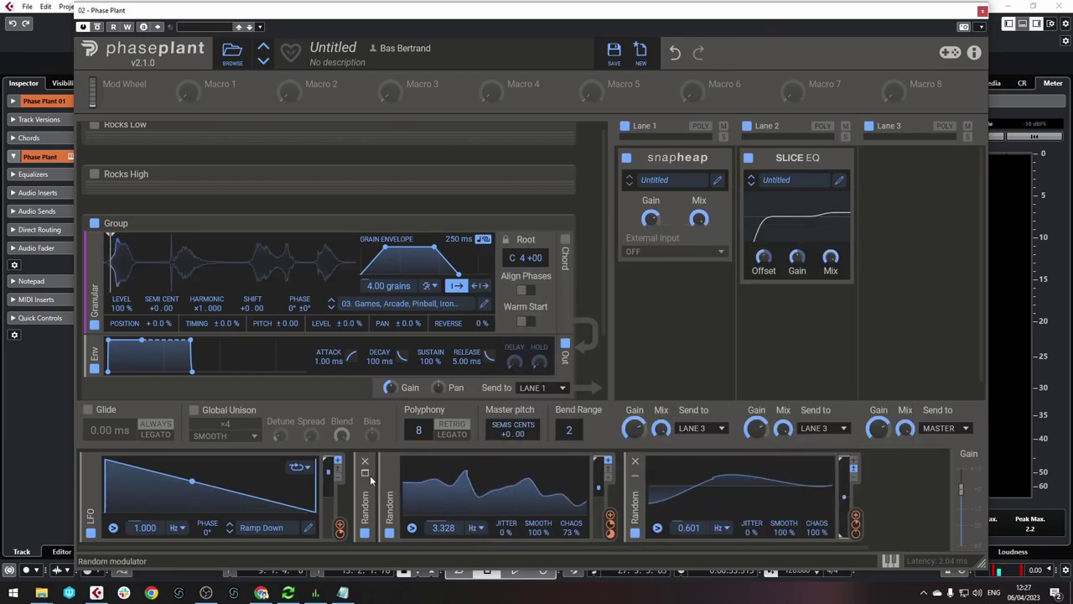
pyautogui.click(389, 475)
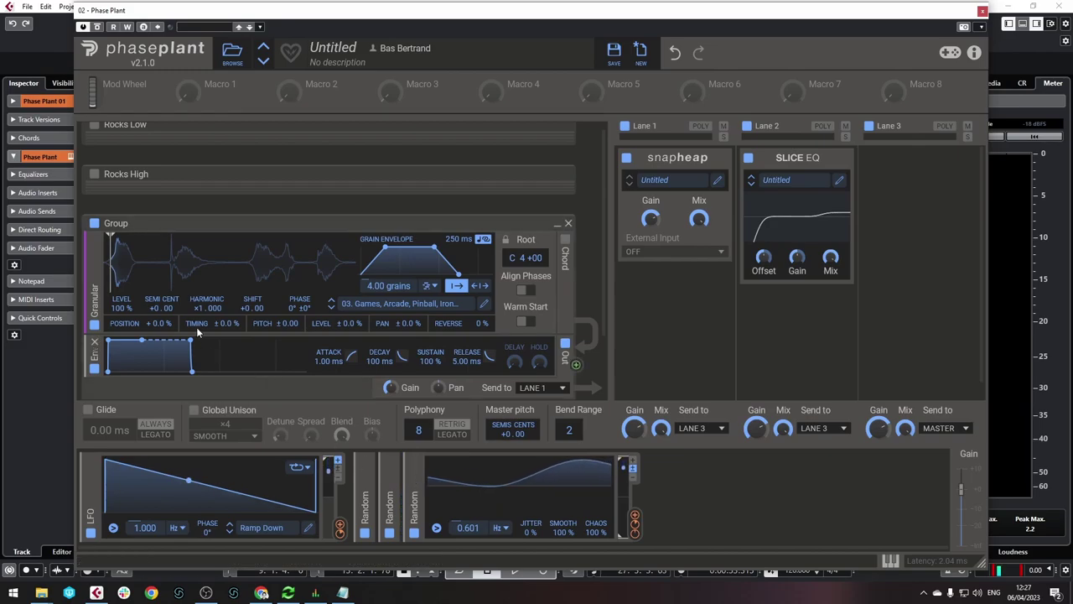
pyautogui.scroll(-2, 151, 293)
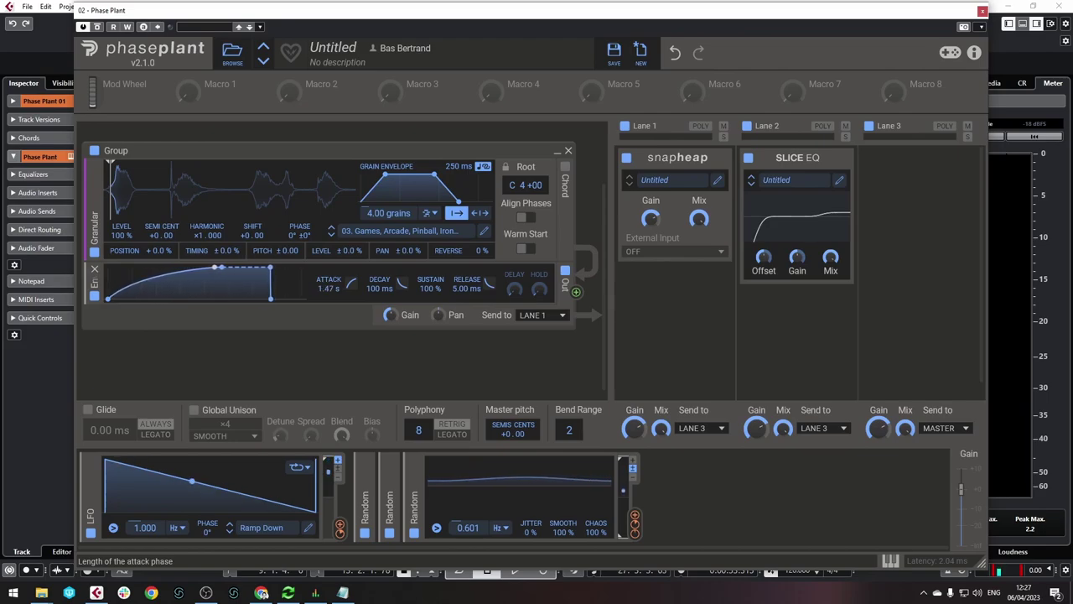
pyautogui.moveTo(472, 295); pyautogui.dragTo(472, 252)
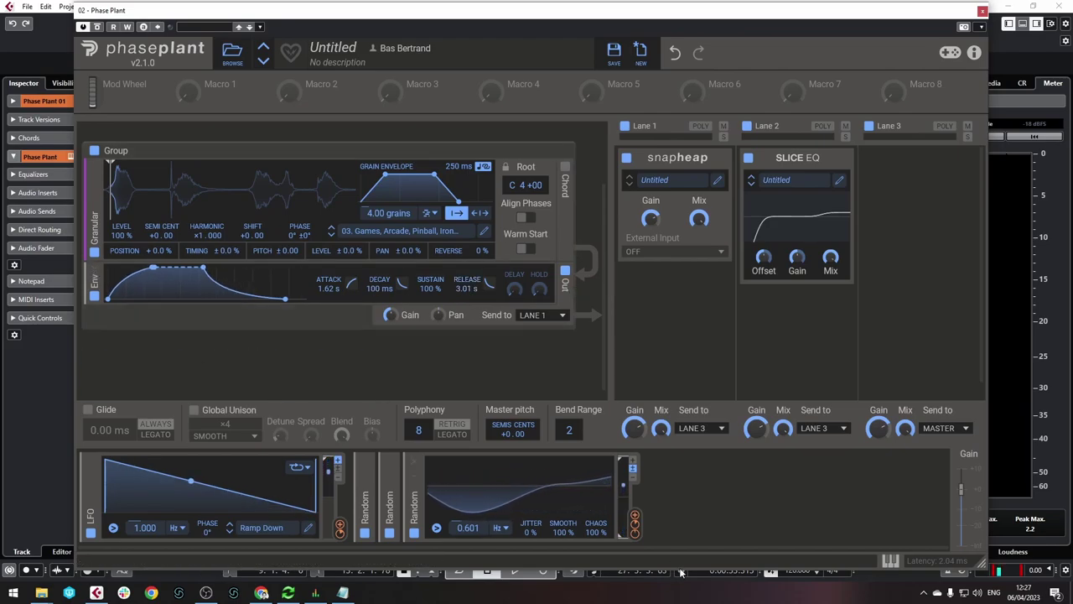
# Add a fourth Random modulator with unipolar output and a rate of 0.473 Hz
pyautogui.click(673, 487)
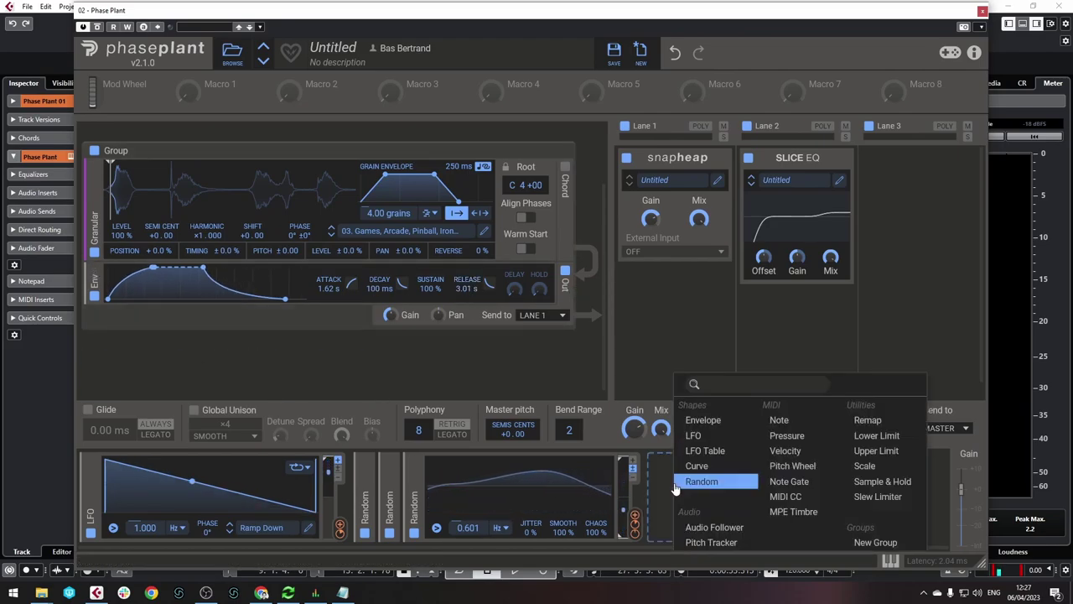
pyautogui.click(701, 481)
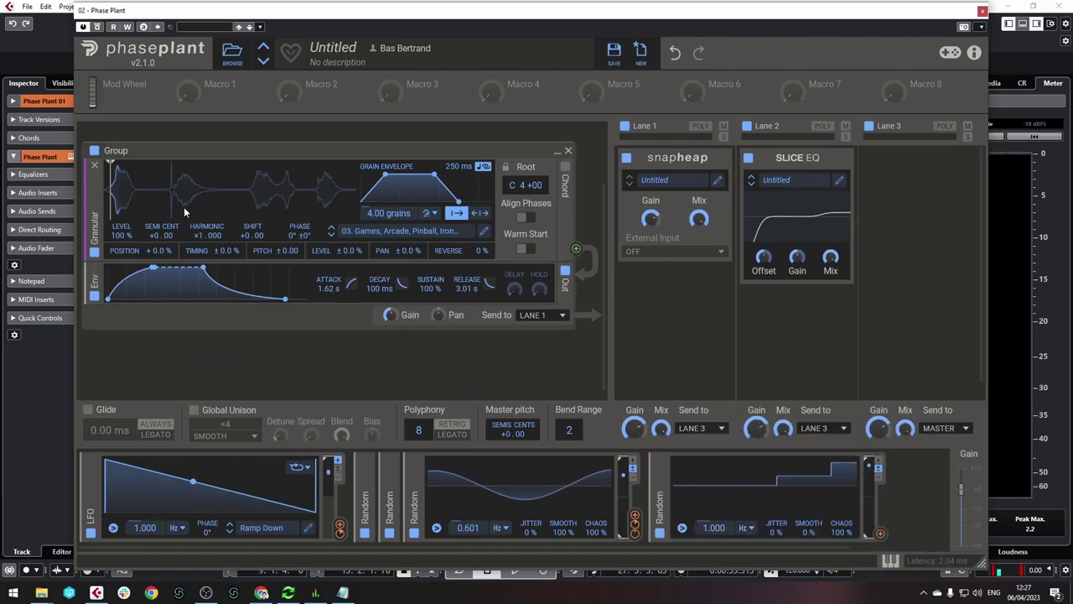
pyautogui.click(880, 461)
pyautogui.moveTo(705, 529); pyautogui.dragTo(713, 570)
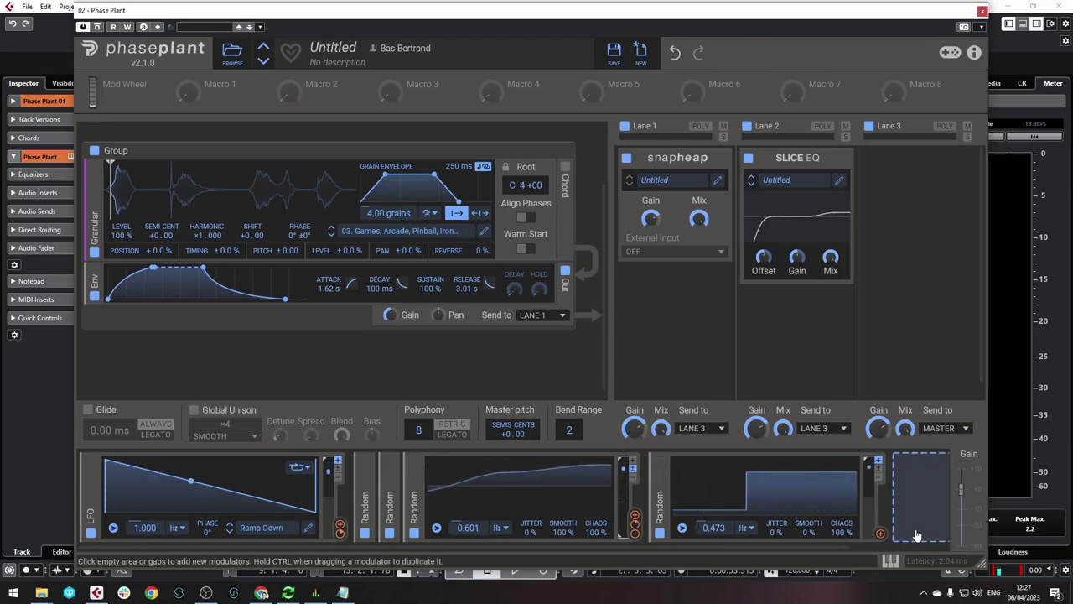
# Modulate the pinball granular generator's playback position with the 0.473 Hz Random modulator and set its smoothness to 91%
pyautogui.moveTo(881, 537); pyautogui.dragTo(875, 541)
pyautogui.moveTo(127, 179)
pyautogui.mouseDown()
pyautogui.moveTo(99, 180)
pyautogui.moveTo(107, 186)
pyautogui.mouseUp()
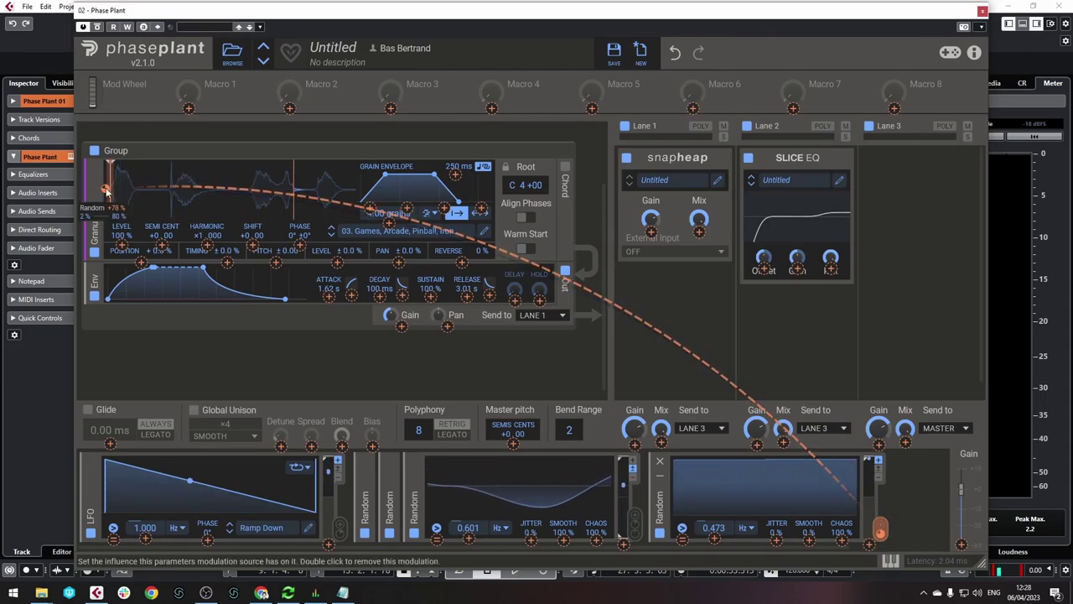
pyautogui.moveTo(115, 190); pyautogui.dragTo(116, 191)
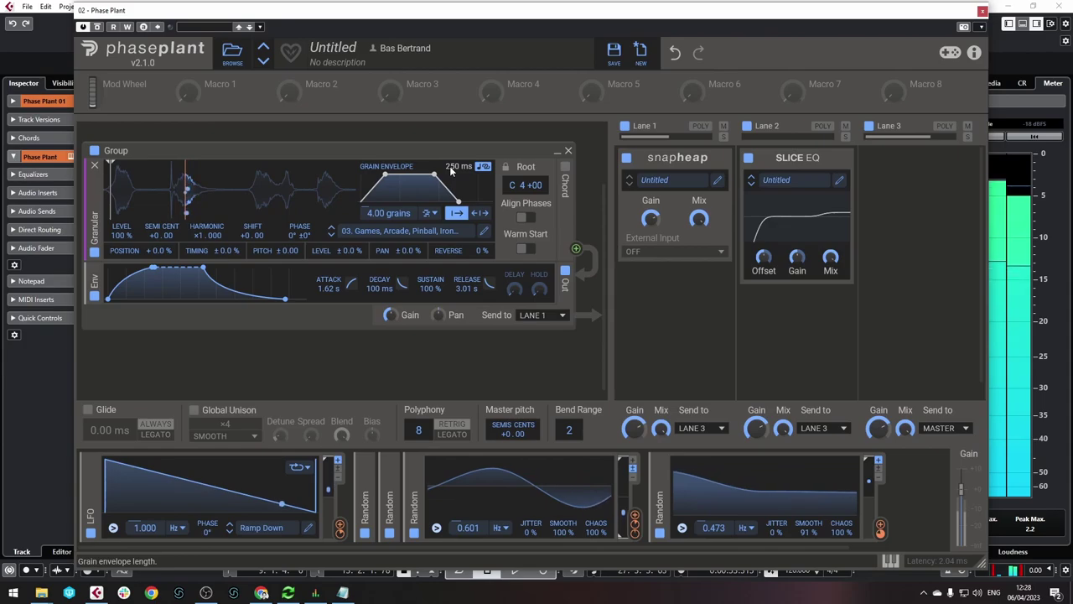
# Set grain length to 1.03 s with 6.30 grains, and randomize position by 48%, pitch by 1.85 and pan by 70%
pyautogui.moveTo(452, 171); pyautogui.dragTo(451, 133)
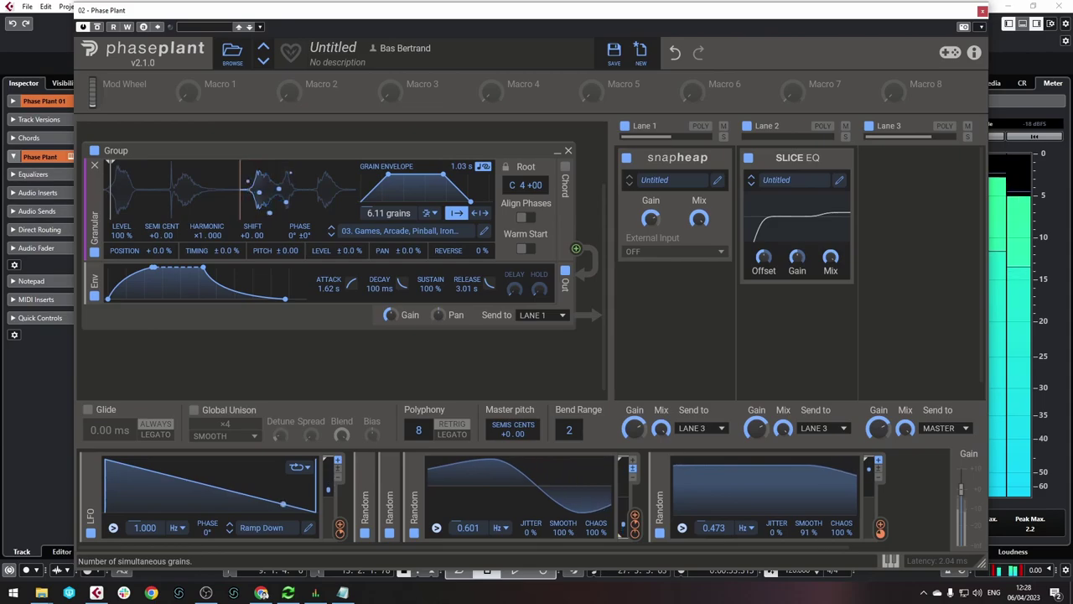
pyautogui.moveTo(388, 213); pyautogui.dragTo(388, 210)
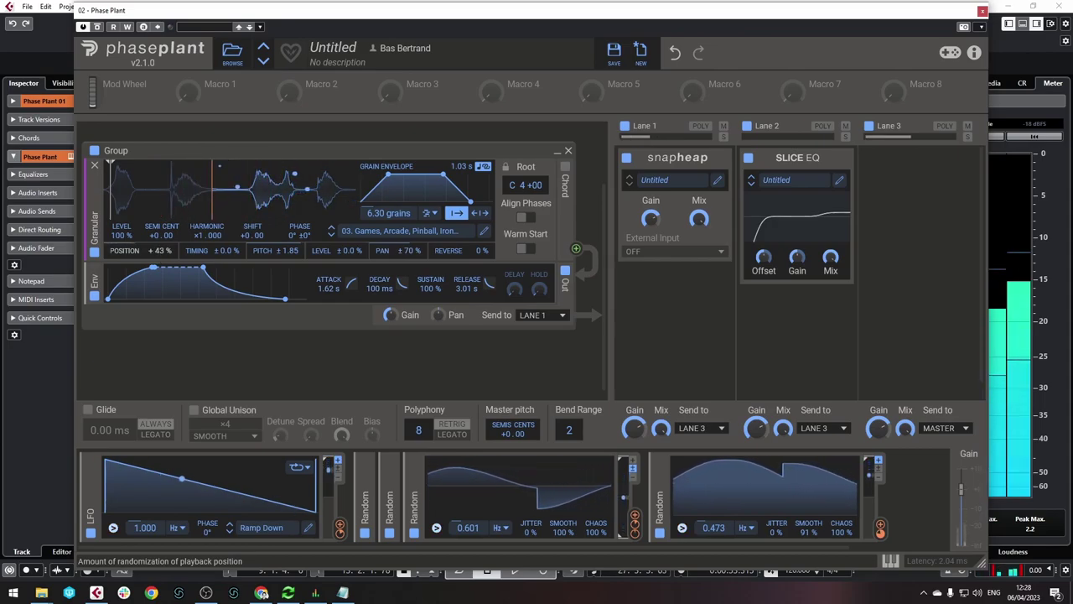
pyautogui.moveTo(160, 249); pyautogui.dragTo(159, 242)
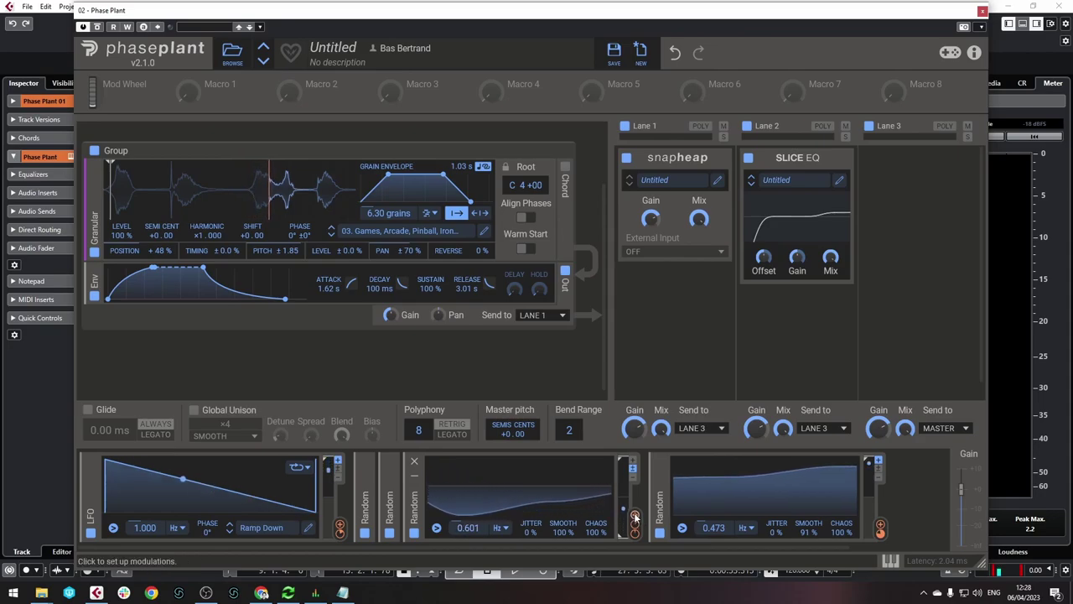
# Lower the pinball group's output gain to about -15.2 dB and modulate it with the 0.601 Hz Random modulator
pyautogui.moveTo(390, 314); pyautogui.dragTo(390, 317)
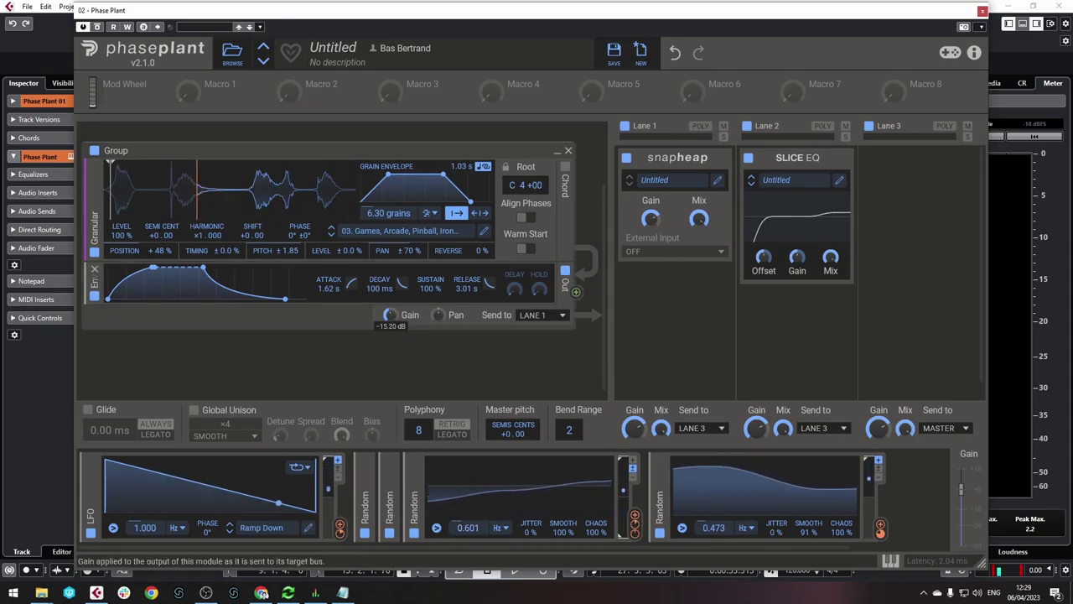
pyautogui.click(634, 521)
pyautogui.moveTo(400, 326); pyautogui.dragTo(399, 307)
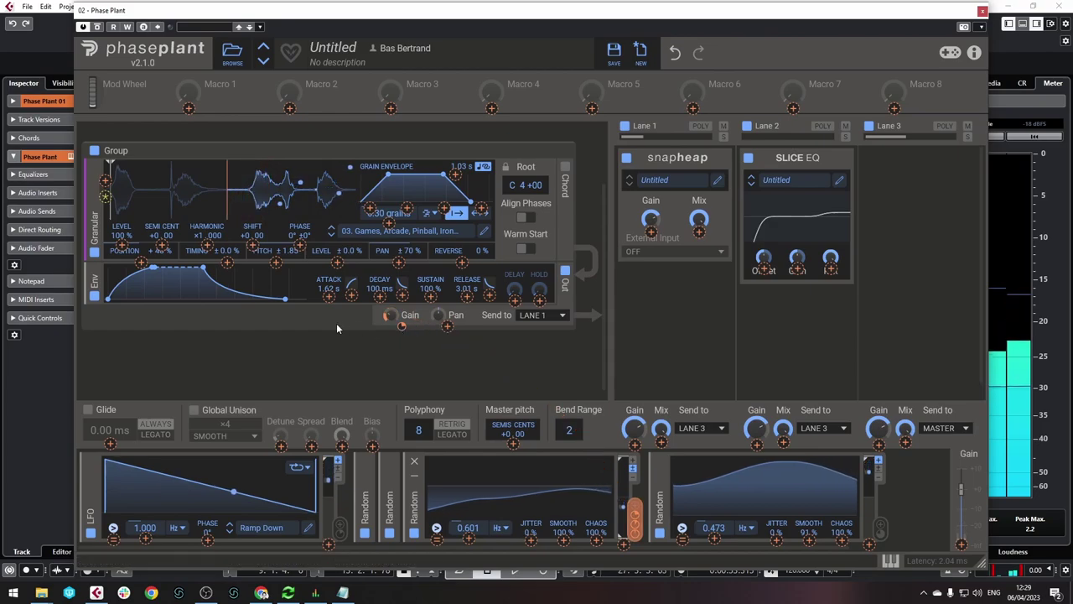
# Send the pinball group's output to Lane 3 and re-enable the Rocks High and Rocks Low groups
pyautogui.click(557, 316)
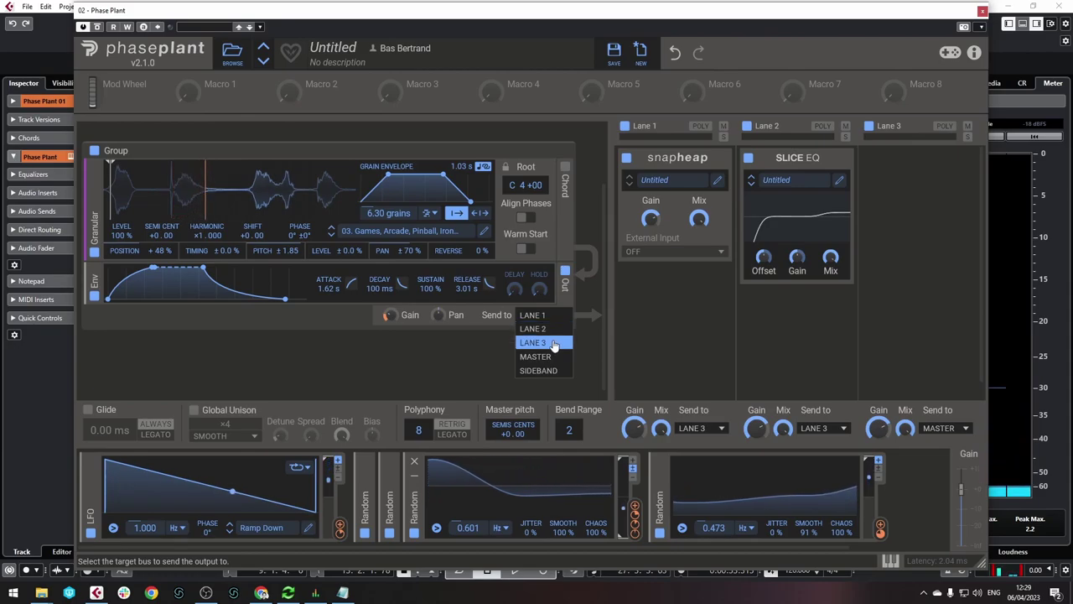
pyautogui.click(537, 342)
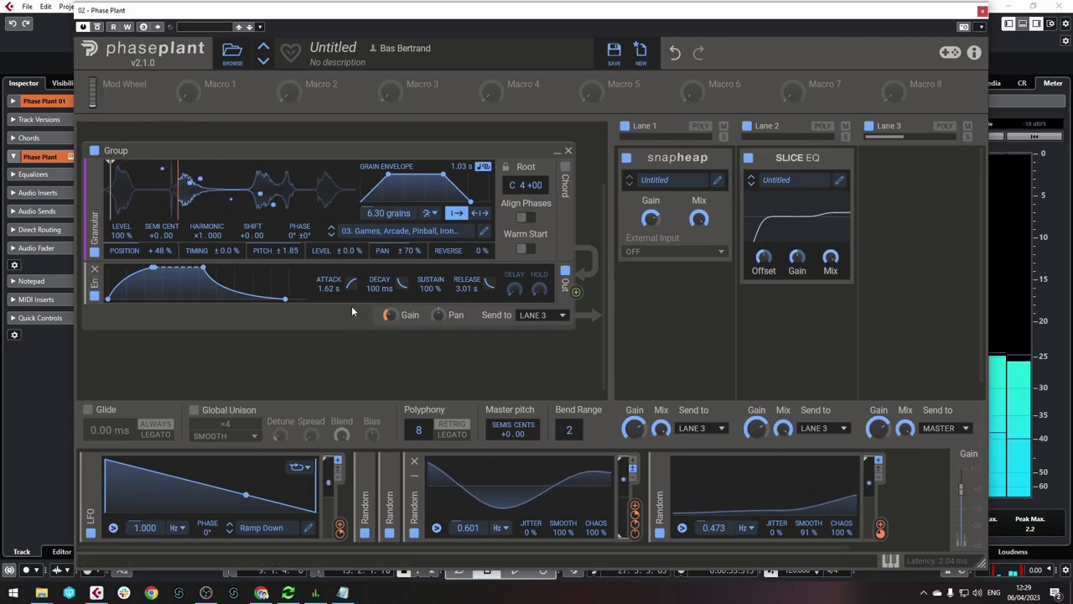
pyautogui.scroll(2, 93, 191)
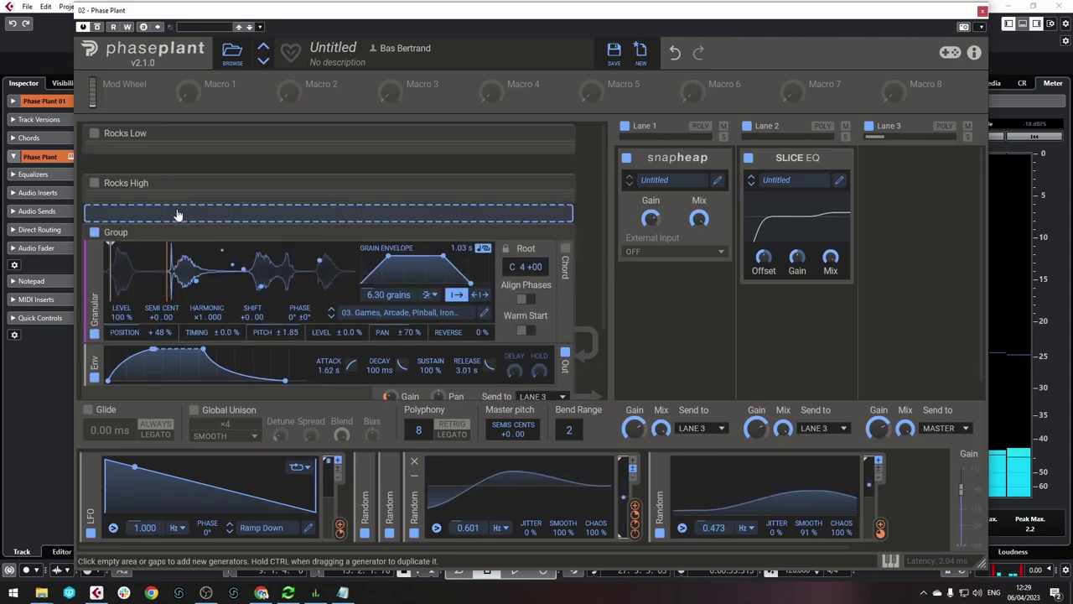
pyautogui.click(94, 183)
pyautogui.click(94, 133)
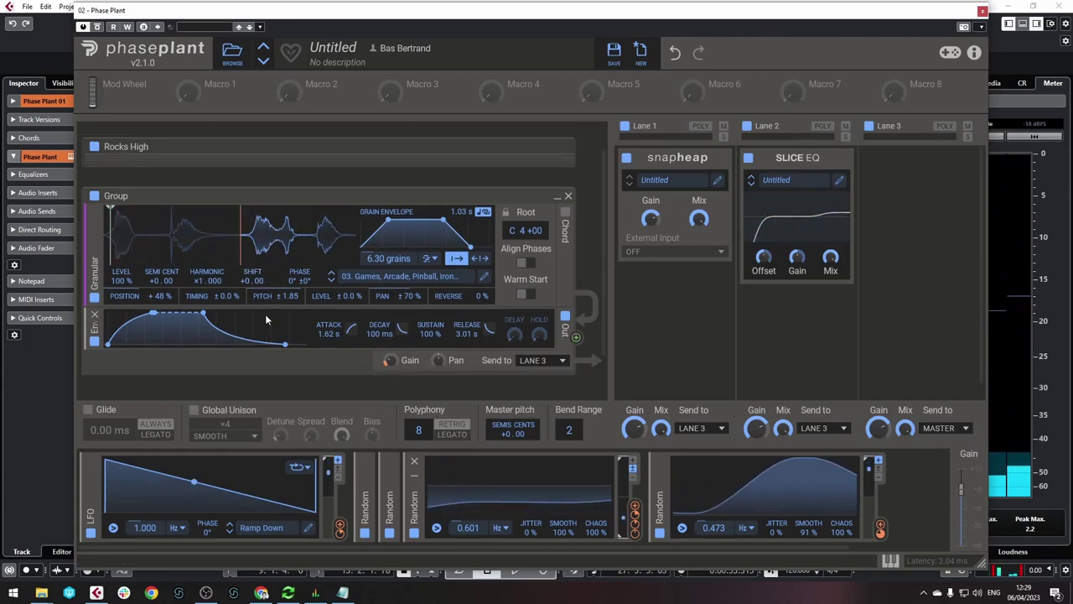
# Add a Distortion effect after the pinball granular generator, using the Saturate type with about 8 dB of drive
pyautogui.scroll(-1, 265, 314)
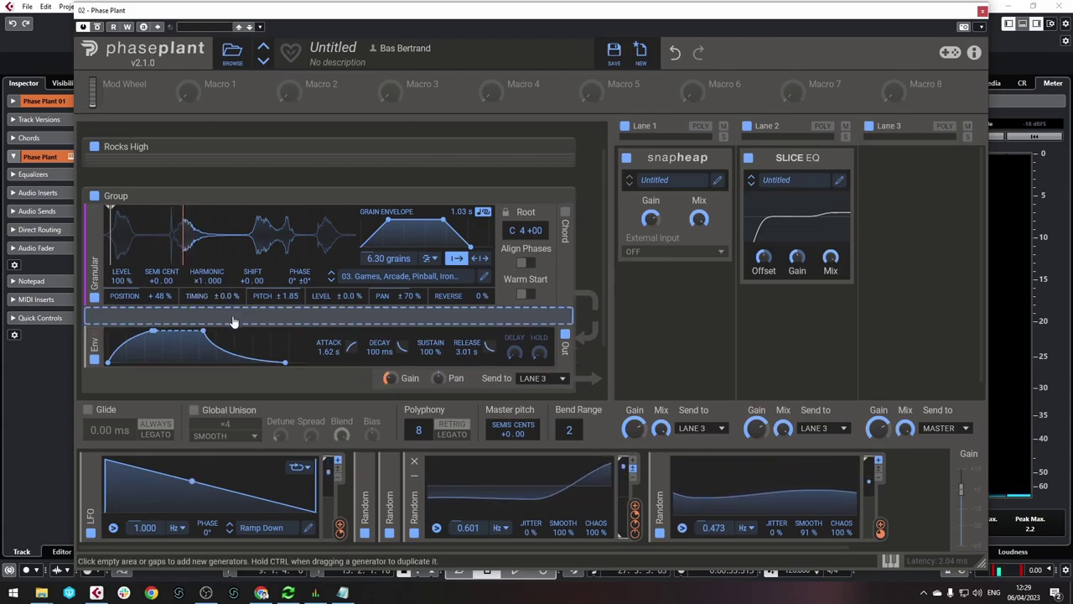
pyautogui.click(233, 321)
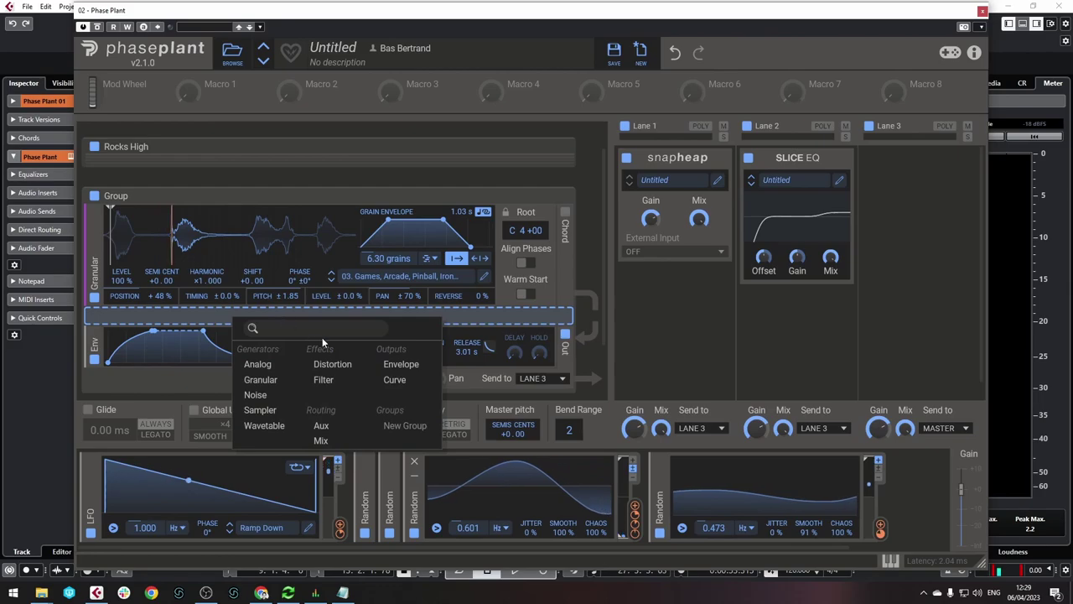
pyautogui.click(332, 364)
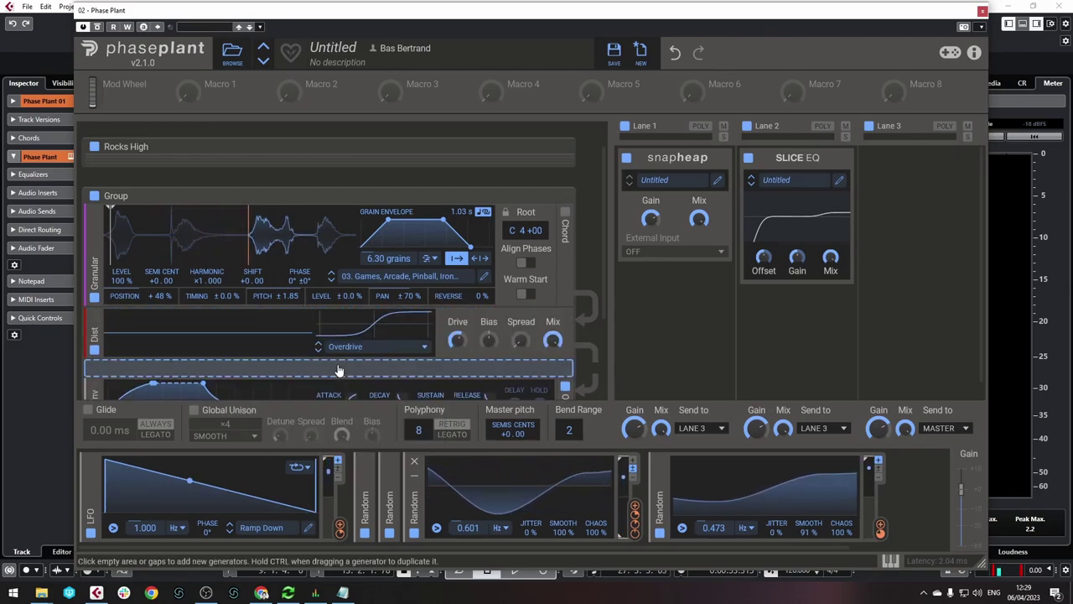
pyautogui.scroll(-2, 268, 280)
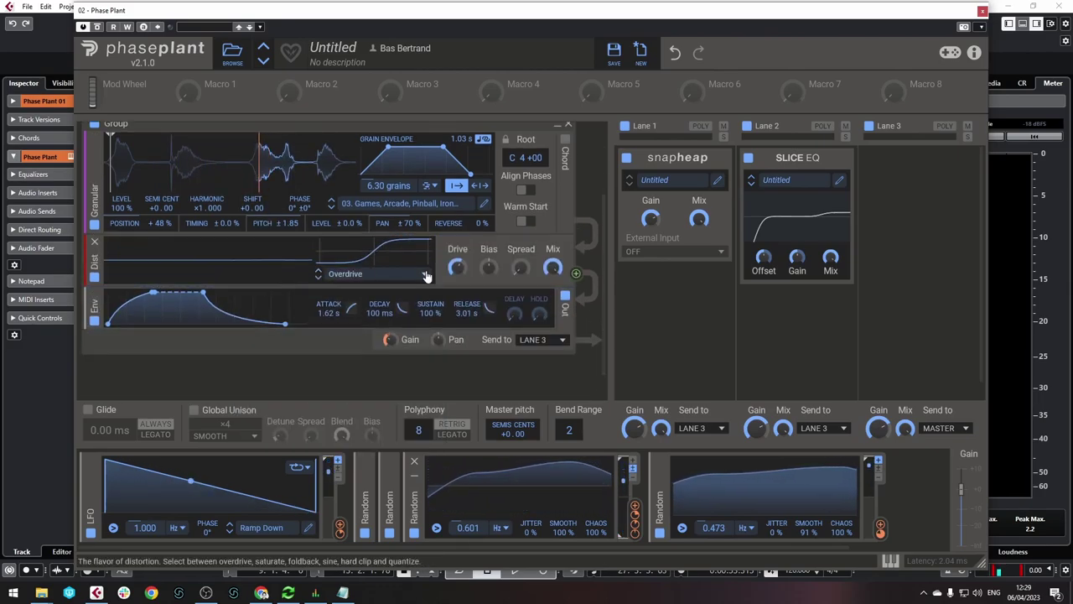
pyautogui.click(403, 283)
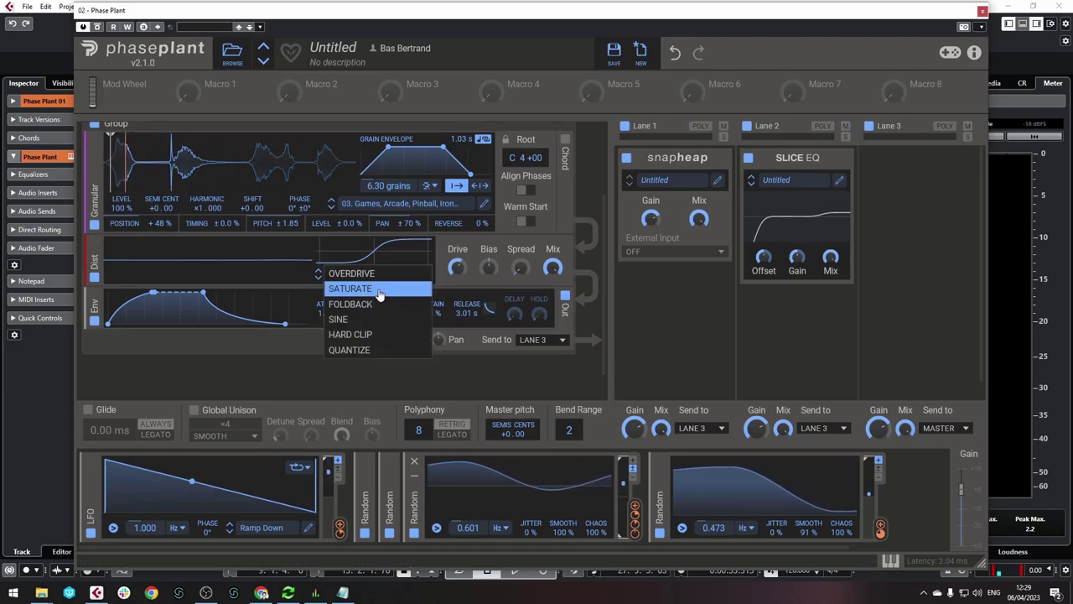
pyautogui.click(386, 290)
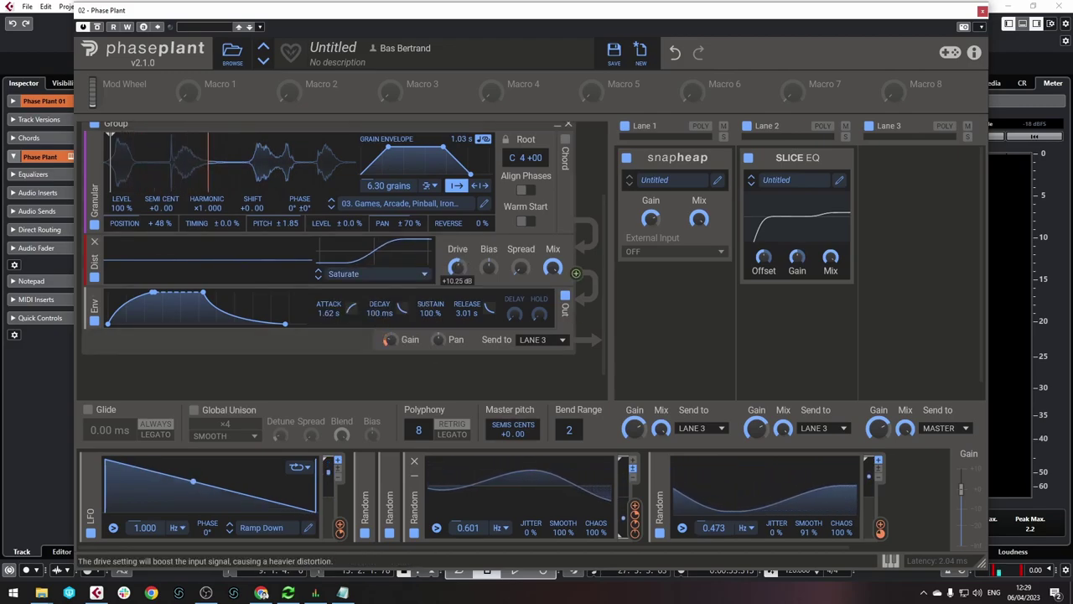
pyautogui.moveTo(457, 267); pyautogui.dragTo(456, 274)
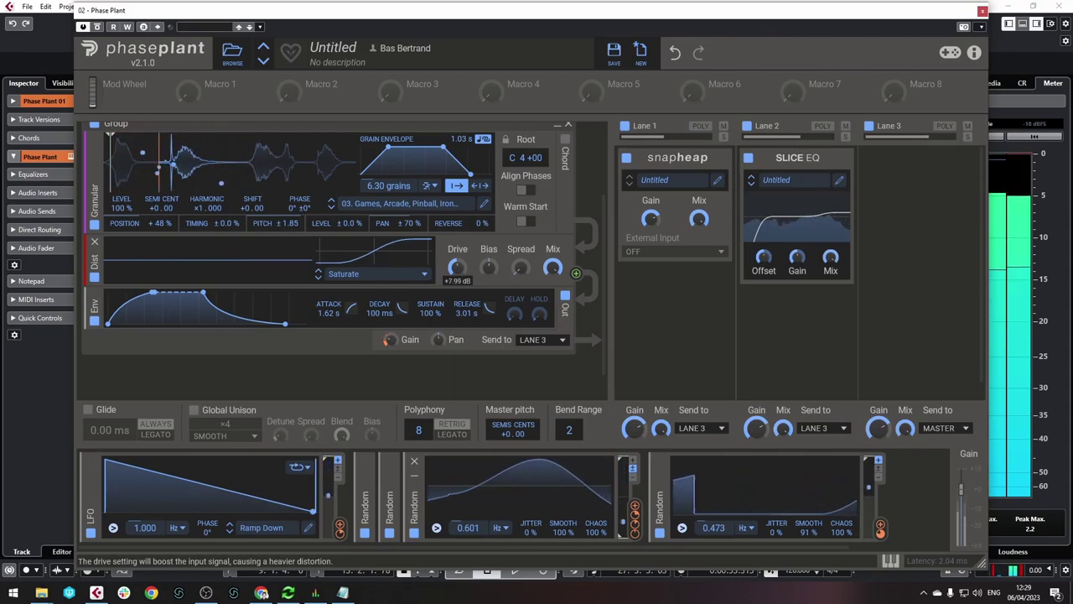
pyautogui.moveTo(553, 269); pyautogui.dragTo(553, 270)
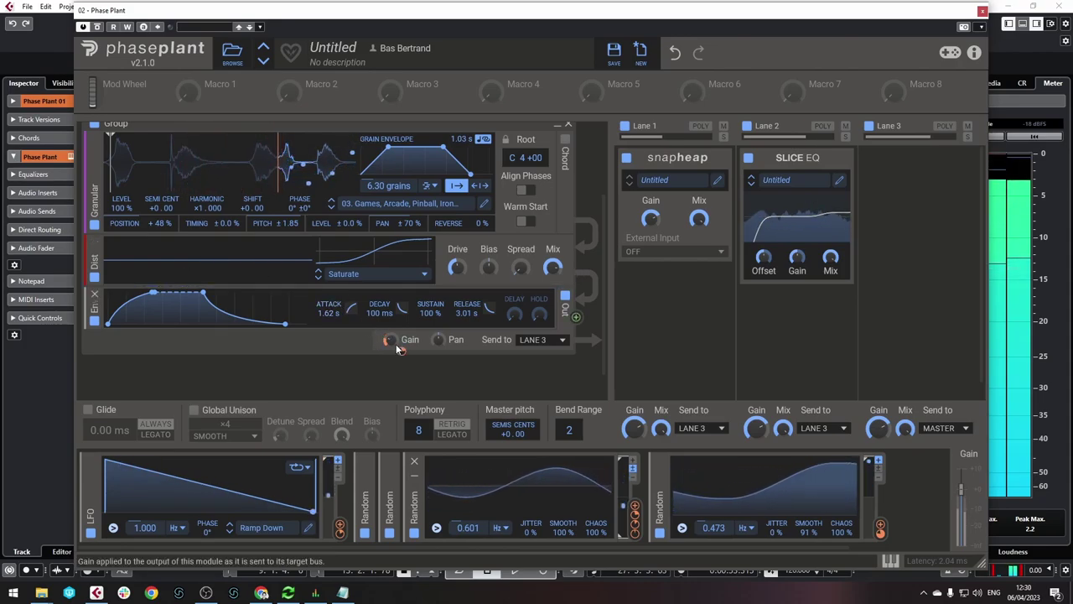
# Rename the pinball sample's group to "Metal vibration"
pyautogui.scroll(2, 143, 227)
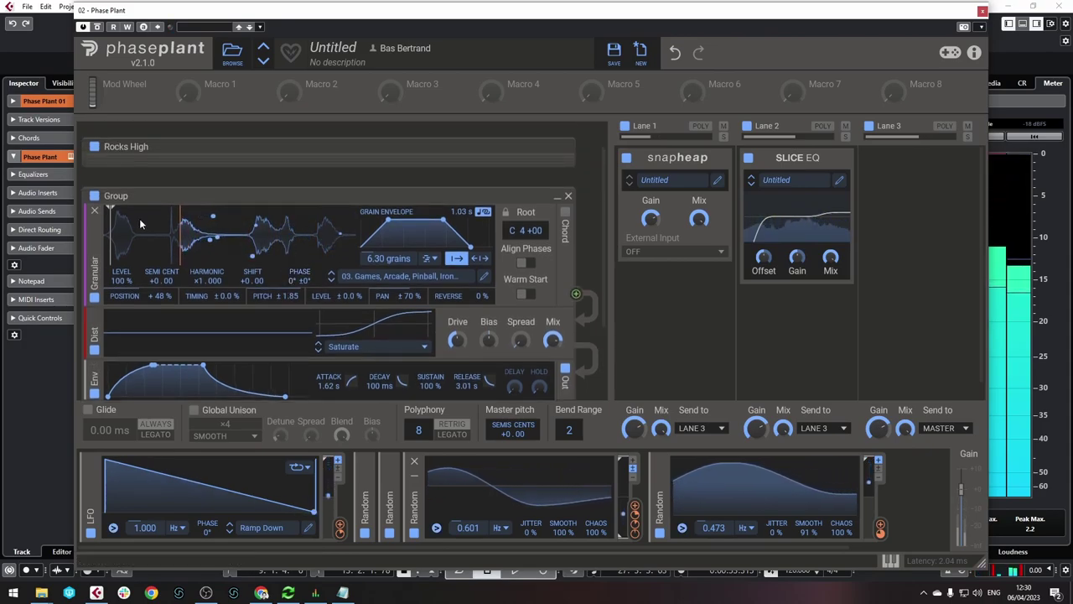
pyautogui.doubleClick(110, 197)
pyautogui.write('Metal vibrati')
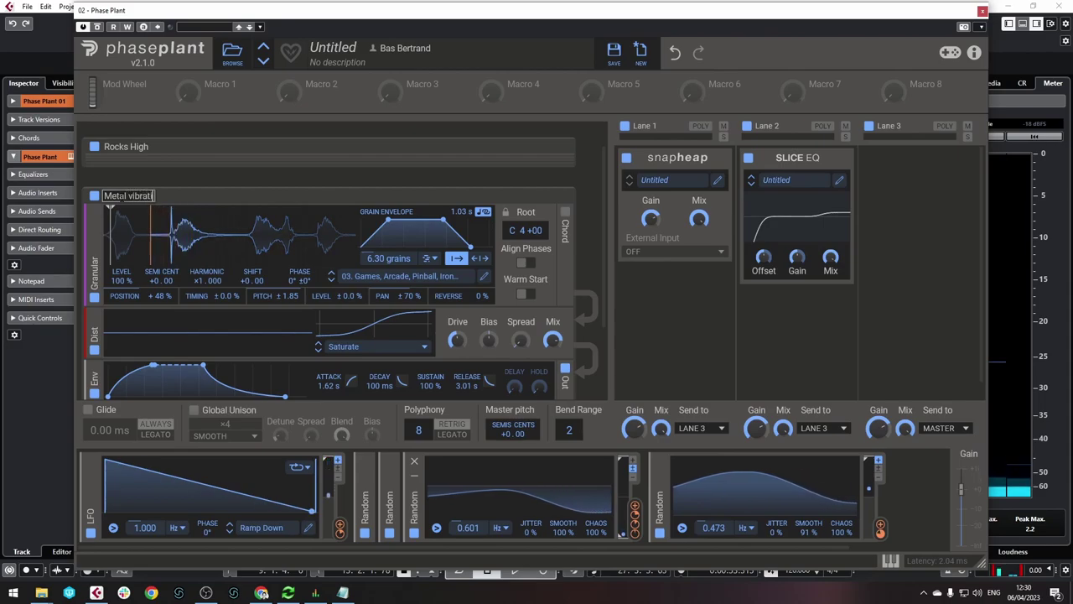
pyautogui.write('on')
pyautogui.moveTo(305, 191); pyautogui.dragTo(143, 170)
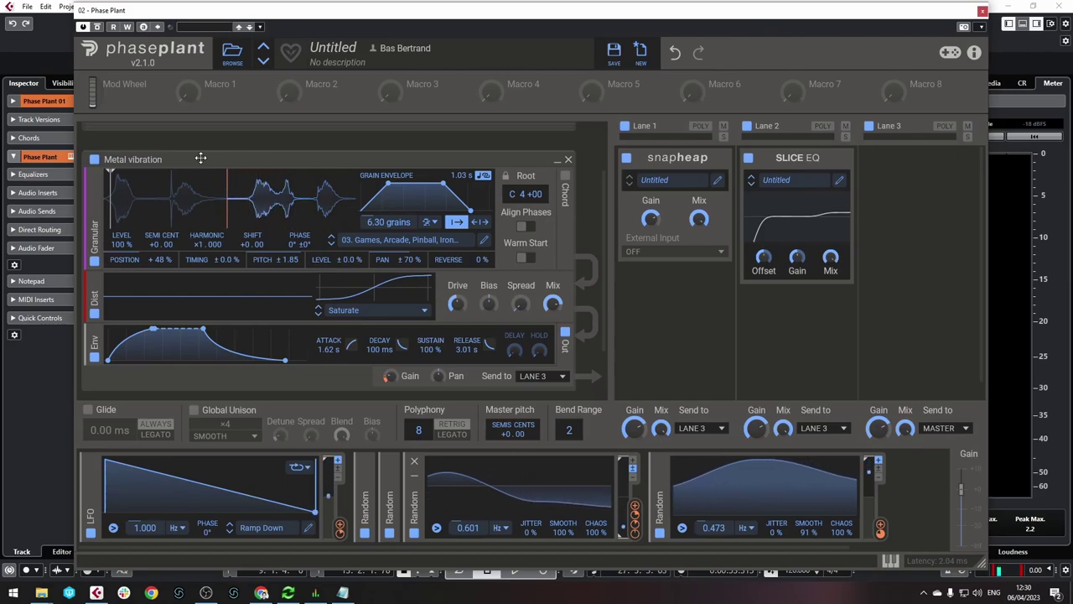
# Return to the Cubase project timeline and audition the 03 Metal, Friction, Laundry Rack sample on the Preview track
pyautogui.click(983, 13)
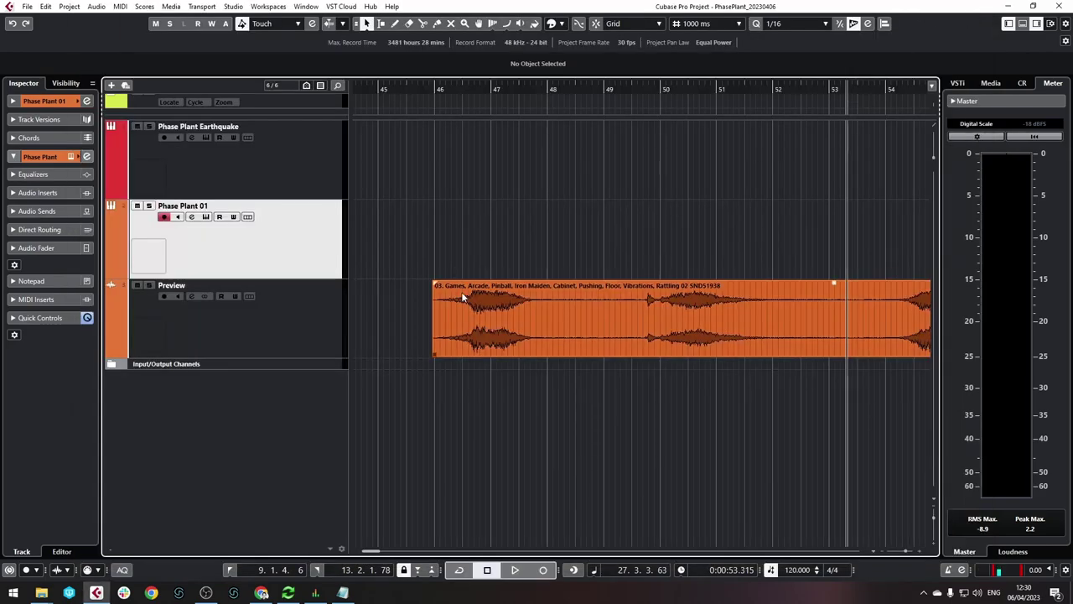
pyautogui.click(478, 354)
pyautogui.scroll(-4, 479, 356)
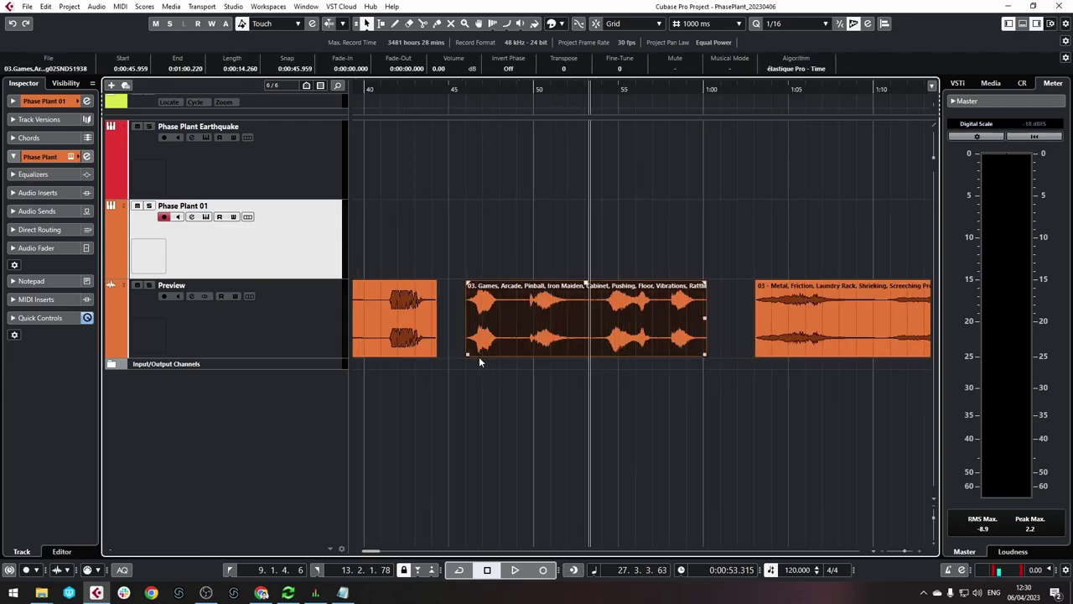
pyautogui.hscroll(3, 493, 364)
pyautogui.scroll(1, 438, 356)
pyautogui.hscroll(-2, 415, 335)
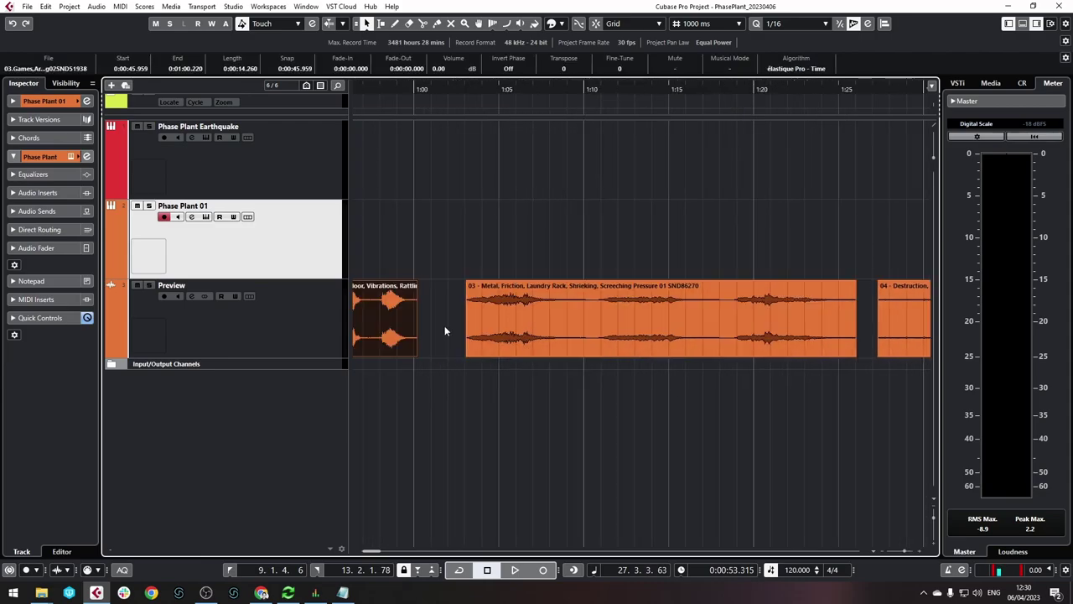
pyautogui.scroll(3, 461, 332)
pyautogui.hscroll(1, 477, 339)
pyautogui.click(415, 93)
pyautogui.moveTo(416, 92); pyautogui.dragTo(412, 99)
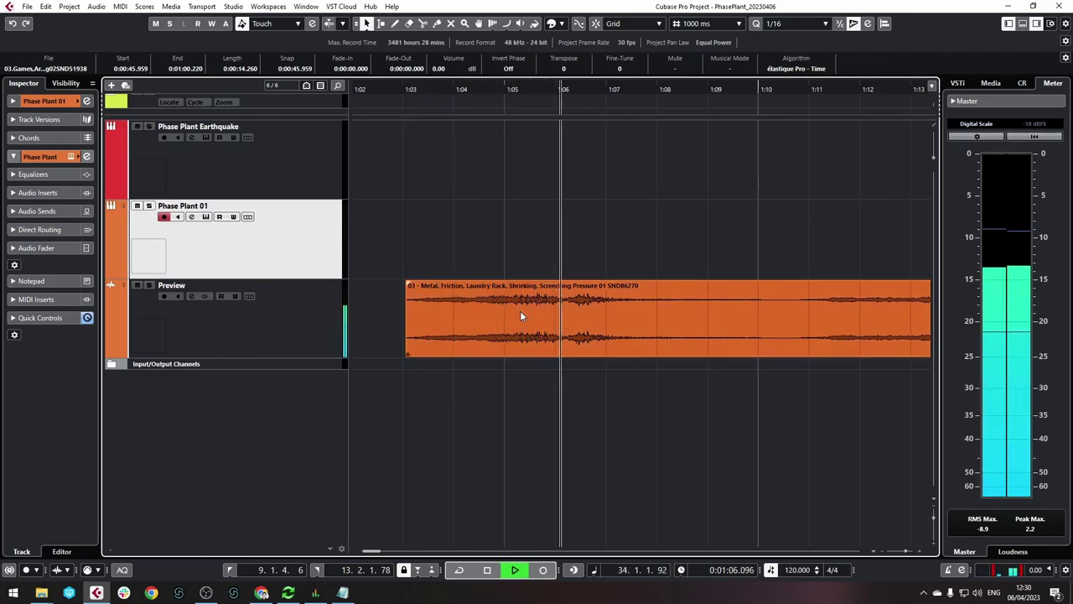
pyautogui.hscroll(5, 520, 315)
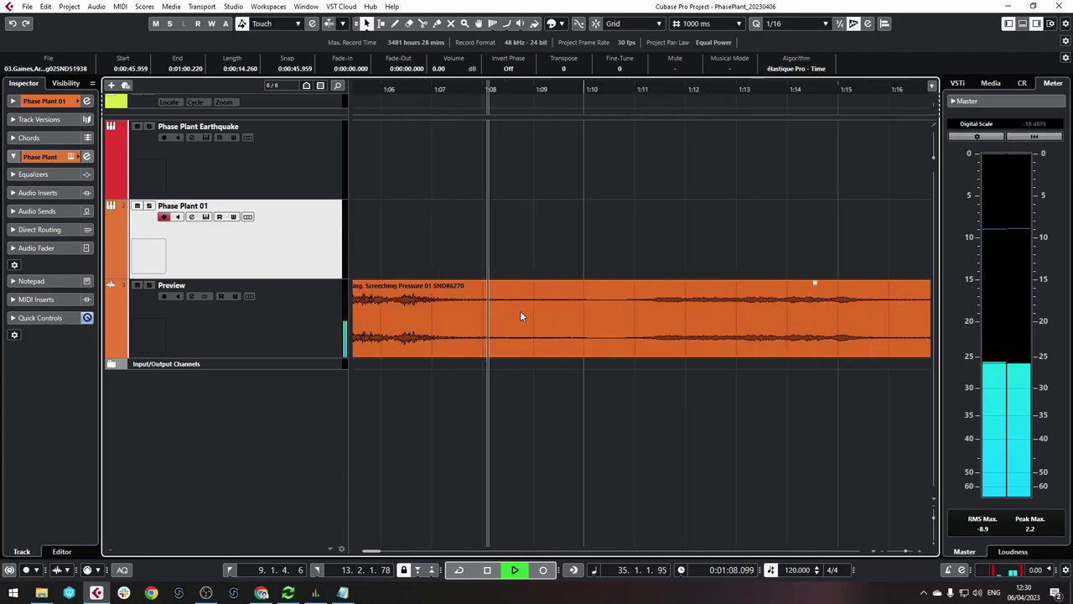
pyautogui.click(541, 89)
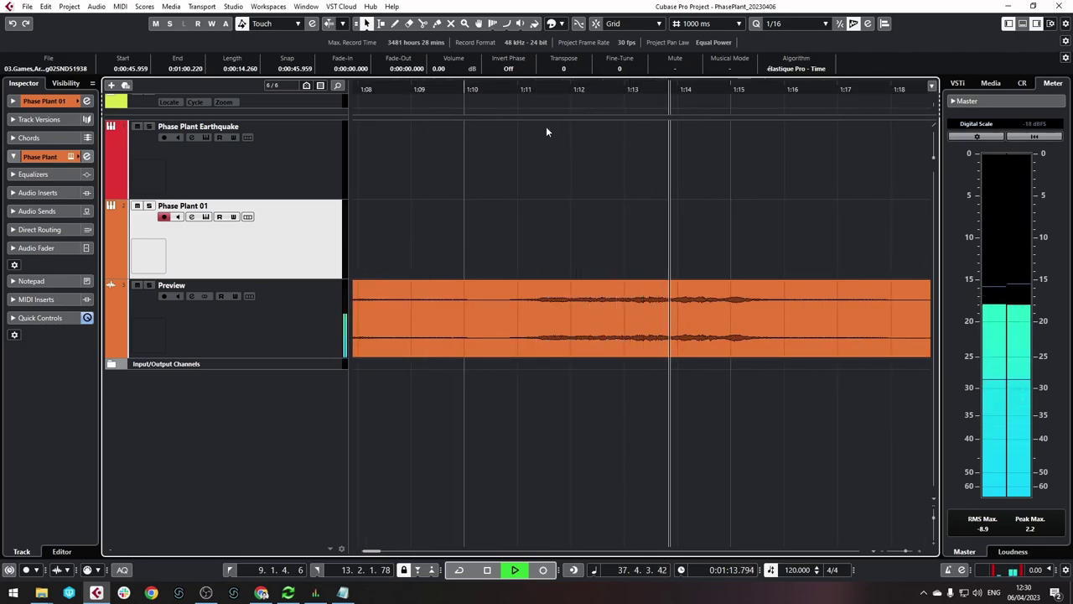
# Stop the playback, reopen the Phase Plant 01 instrument and duplicate the Metal vibration group below the original
pyautogui.press('space')
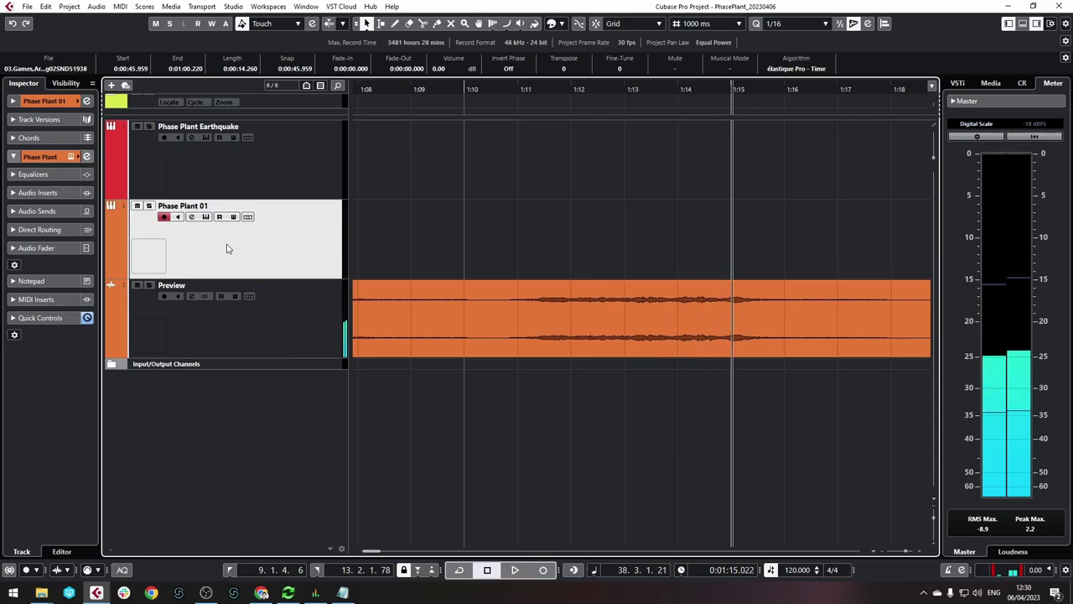
pyautogui.click(205, 217)
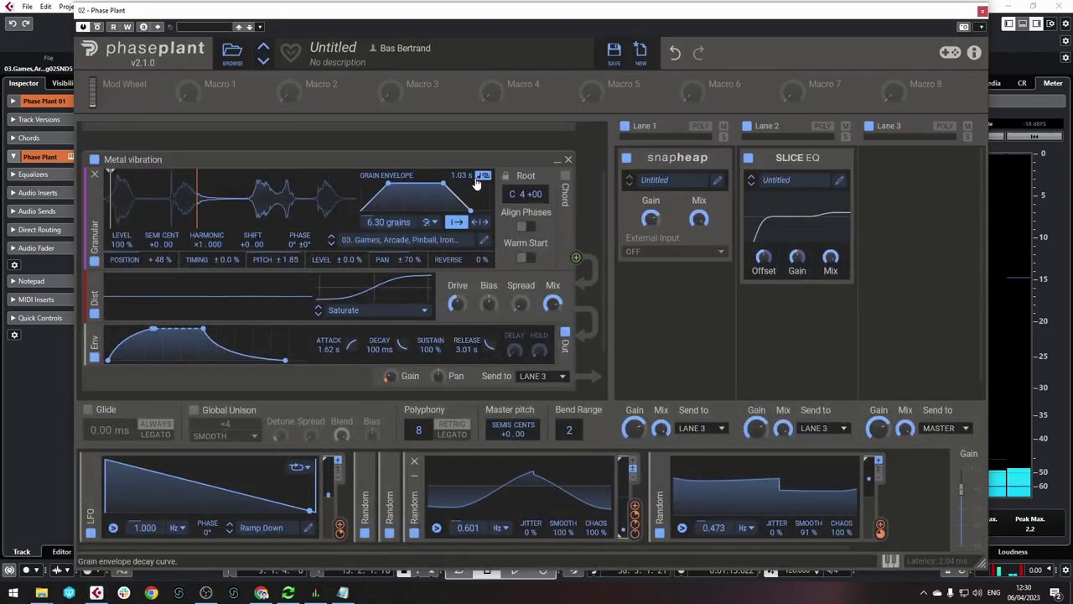
pyautogui.moveTo(553, 162); pyautogui.dragTo(415, 304)
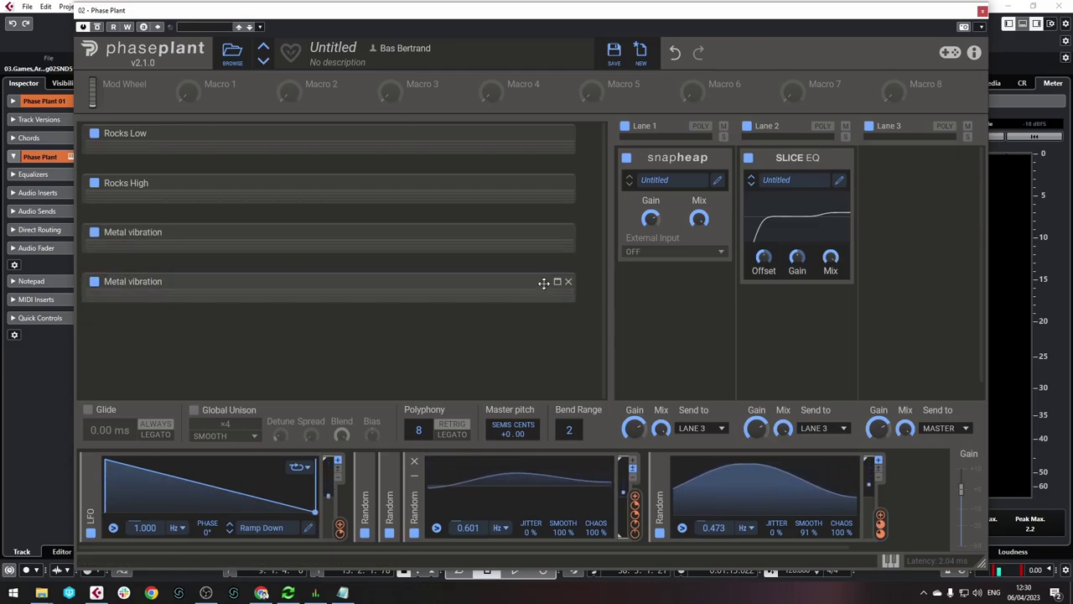
# Rename the duplicated Metal vibration group to "Metal squeak"
pyautogui.doubleClick(134, 281)
pyautogui.doubleClick(144, 282)
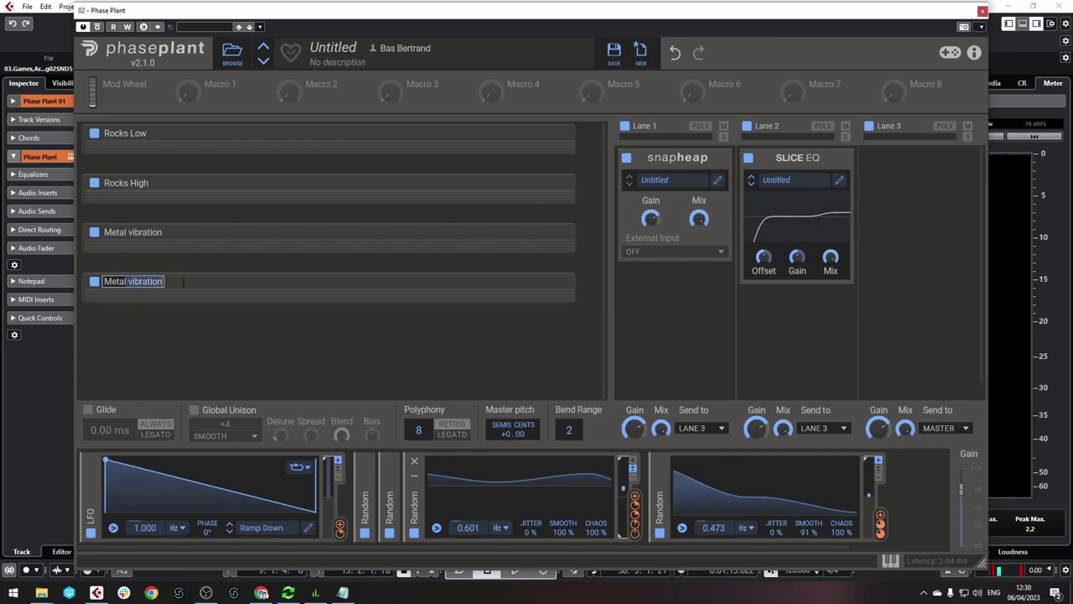
pyautogui.write('squ')
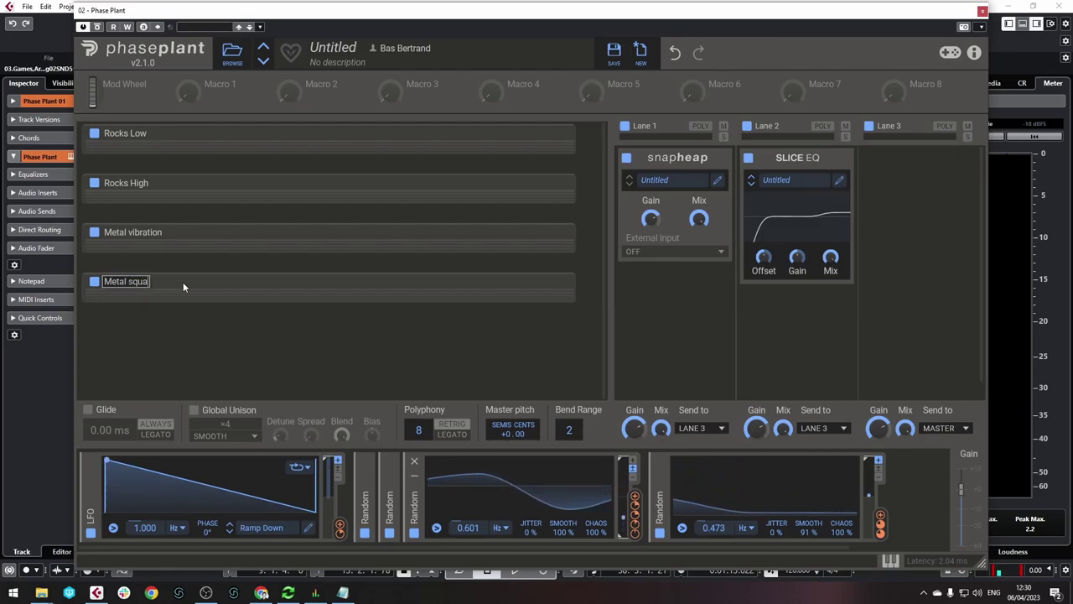
pyautogui.write('eak')
pyautogui.press('Return')
# Expand the Metal squeak group and load the user sample "04 - Metal, Friction, Laundry Rack" into its granular generator
pyautogui.click(557, 284)
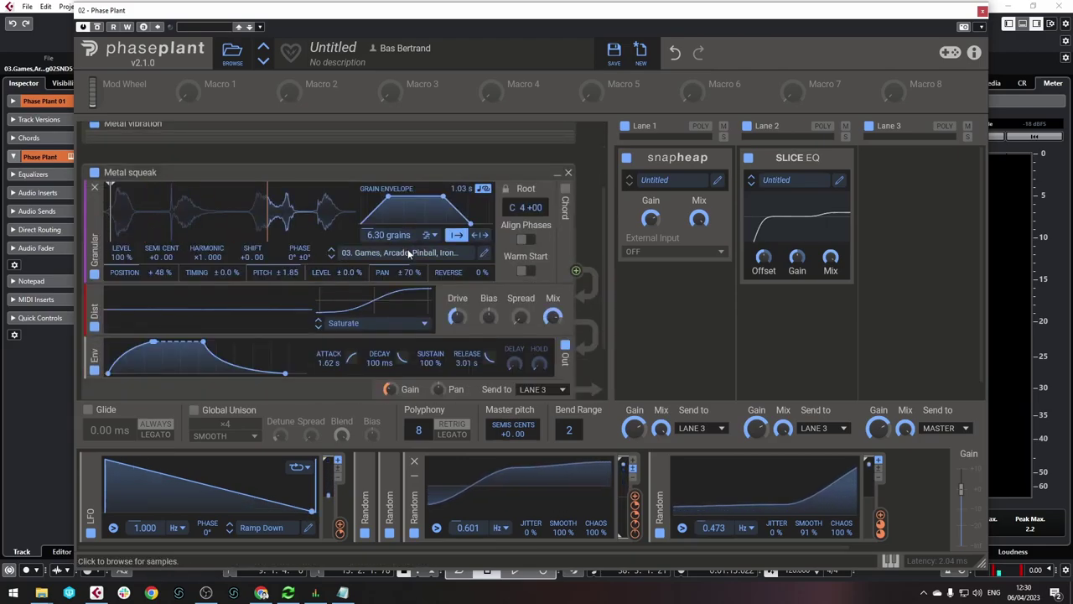
pyautogui.click(411, 252)
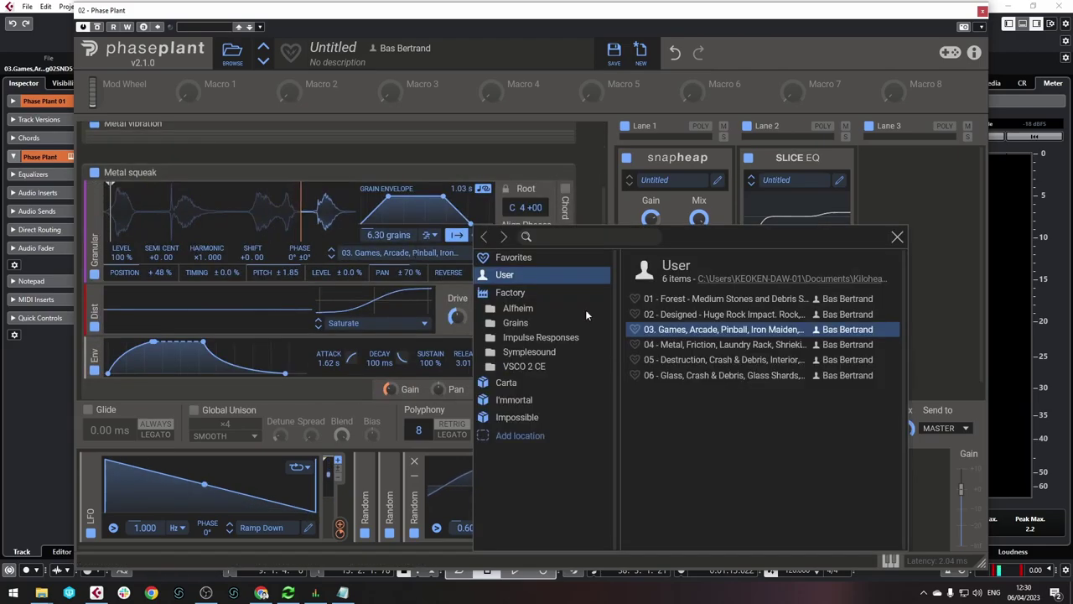
pyautogui.click(684, 344)
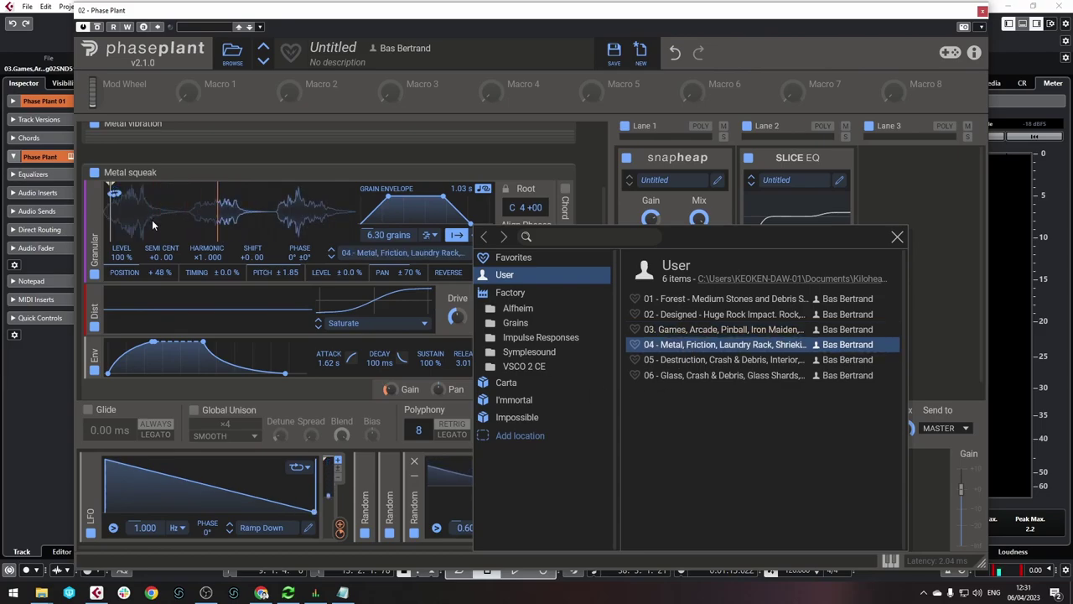
pyautogui.click(503, 154)
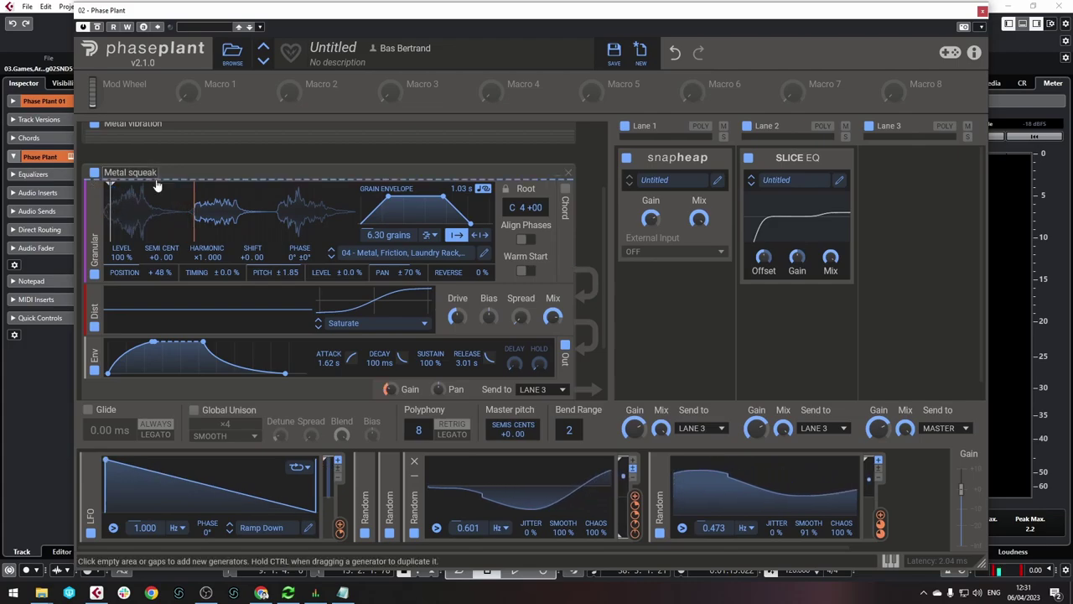
# Lower the Metal squeak group's output gain to about -21 dB and modulate it with the 0.473 Hz Random modulator
pyautogui.scroll(3, 134, 209)
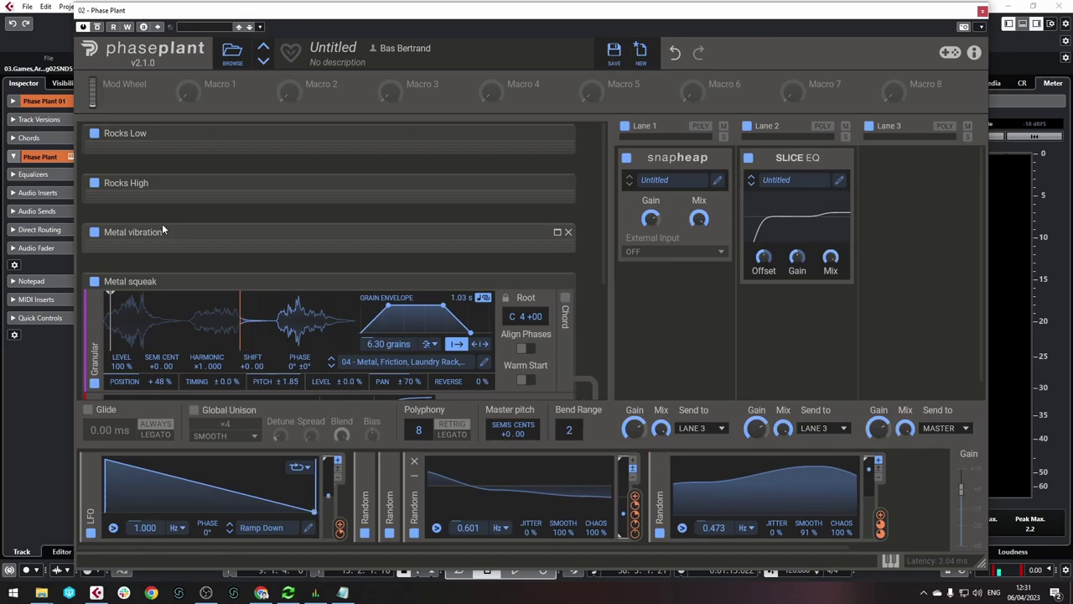
pyautogui.scroll(-1, 167, 245)
pyautogui.scroll(-4, 167, 244)
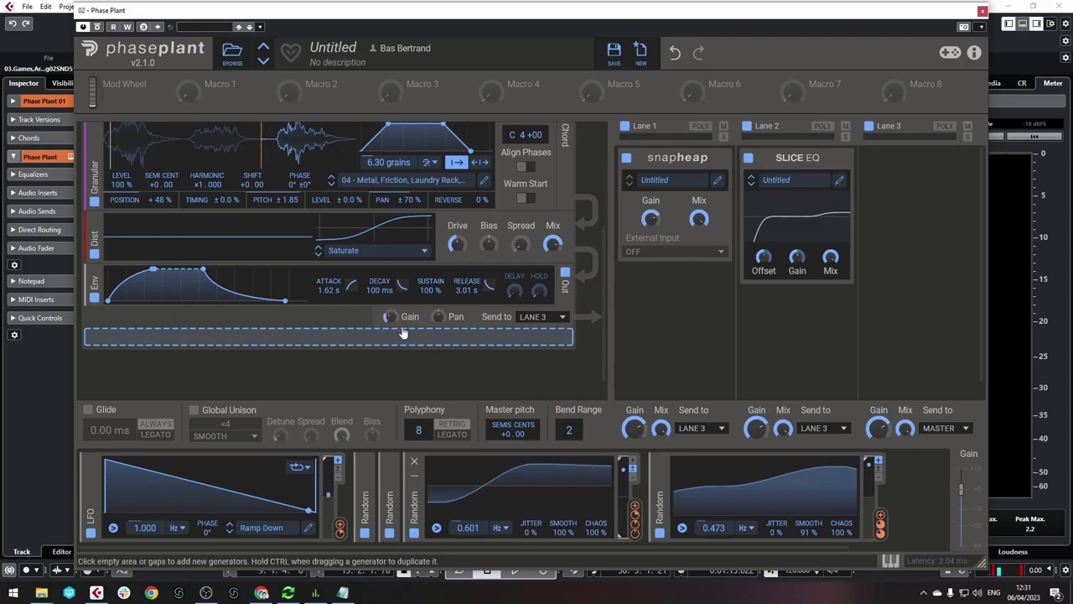
pyautogui.doubleClick(402, 330)
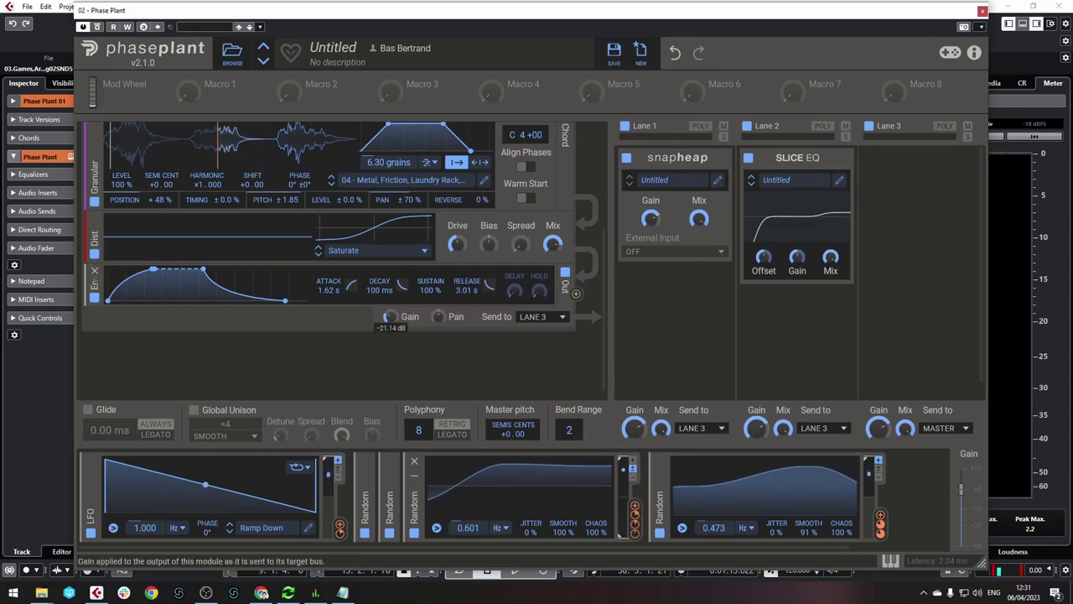
pyautogui.click(880, 518)
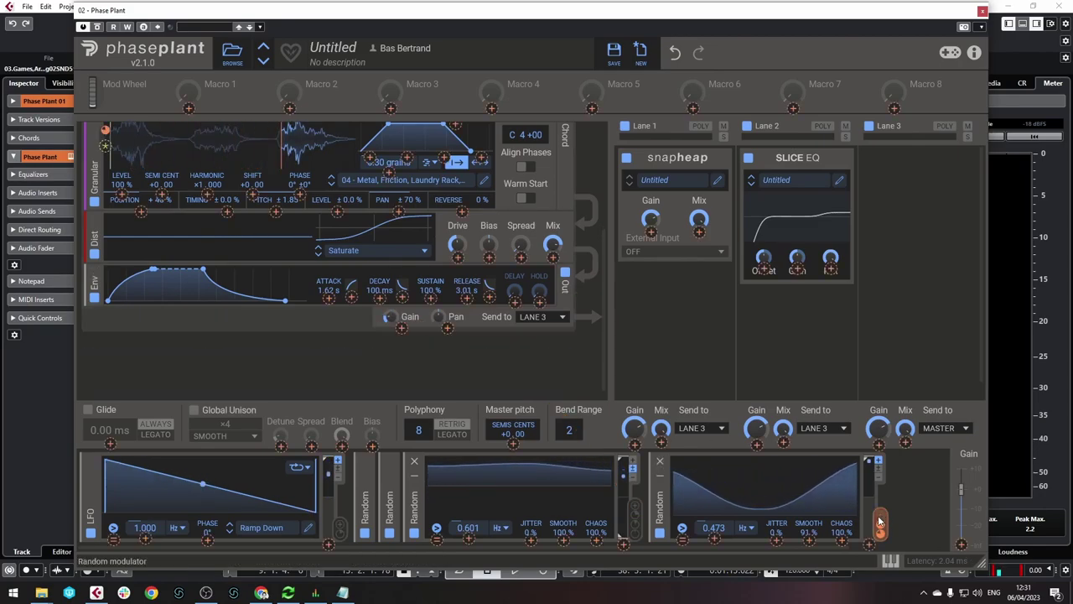
pyautogui.click(402, 328)
pyautogui.moveTo(402, 328)
pyautogui.mouseDown()
pyautogui.moveTo(402, 347)
pyautogui.moveTo(400, 337)
pyautogui.mouseUp()
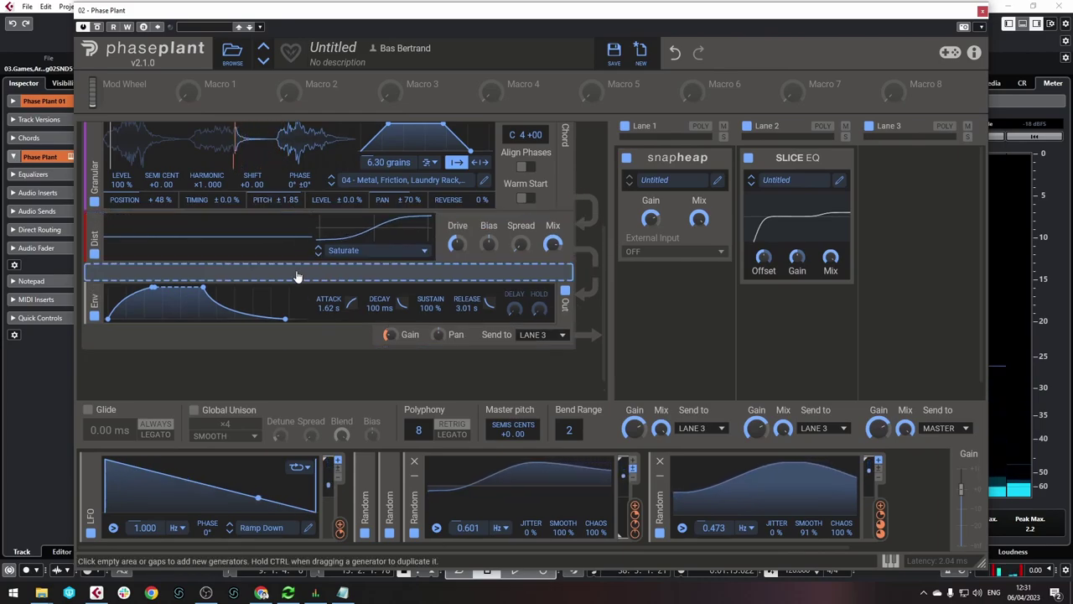
# Insert a low-pass Filter between the Metal squeak granular generator and its distortion, with the cutoff at about 6.33 kHz
pyautogui.click(296, 276)
pyautogui.click(301, 222)
pyautogui.click(298, 212)
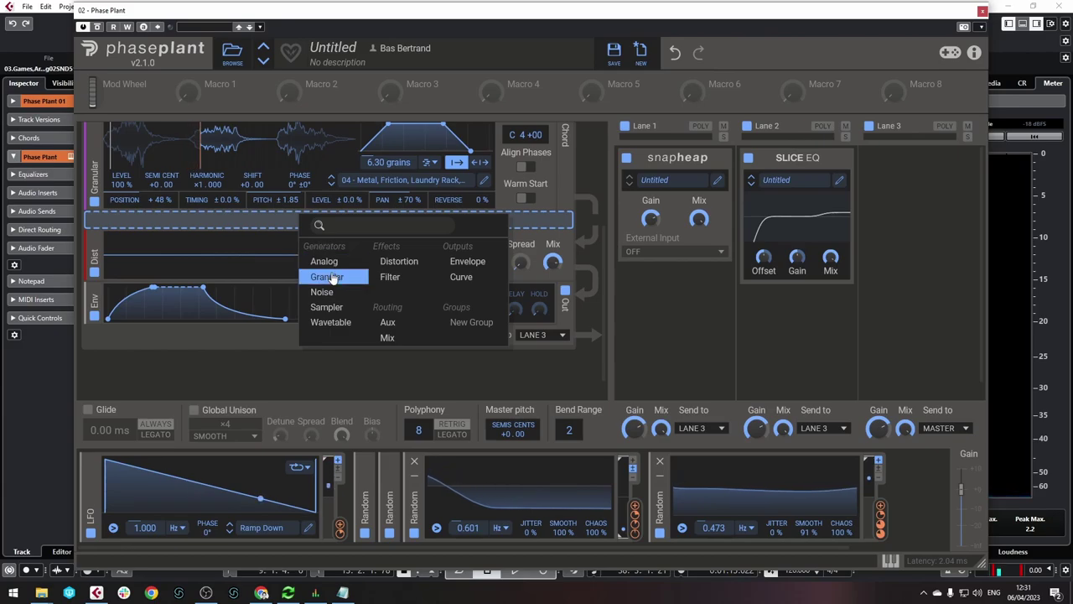
pyautogui.click(392, 280)
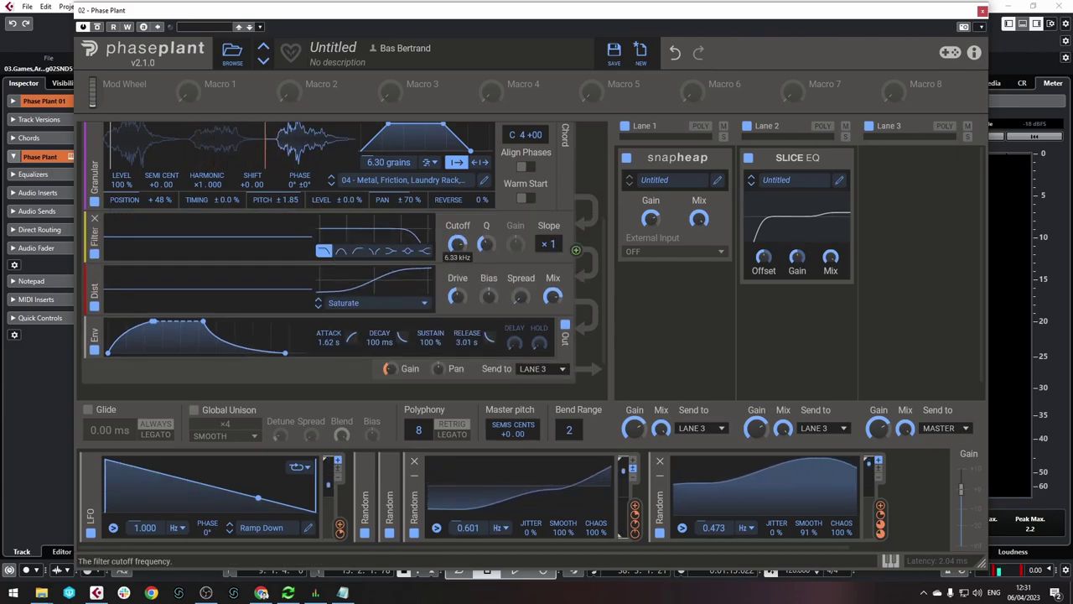
pyautogui.moveTo(457, 243); pyautogui.dragTo(457, 257)
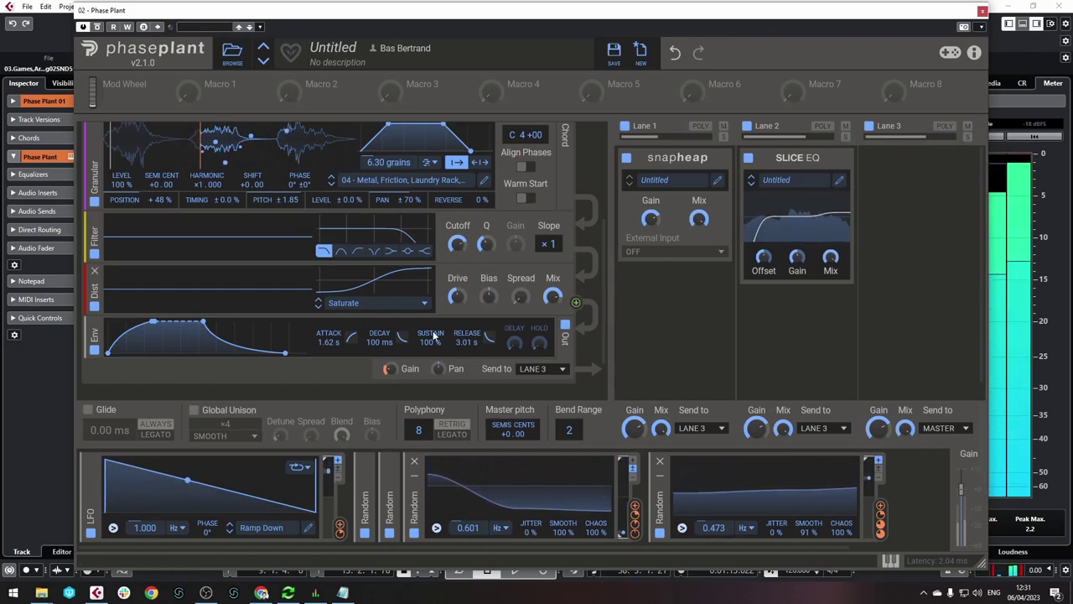
# Set the Metal squeak granular generator to 1.83 grains and its pitch randomization to ±0.24
pyautogui.moveTo(401, 382)
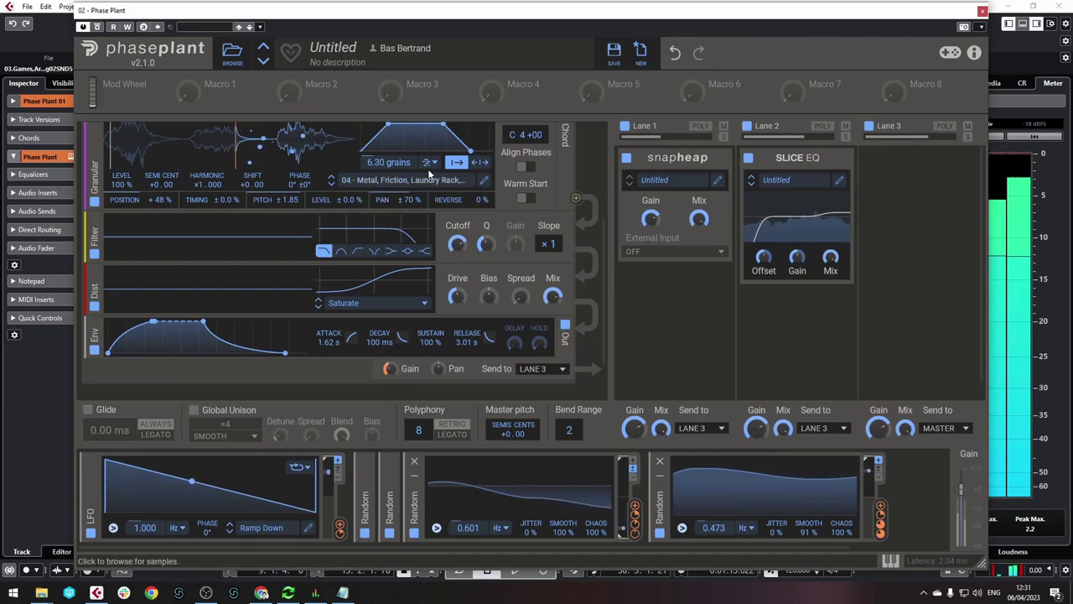
pyautogui.scroll(3, 444, 180)
pyautogui.moveTo(371, 310)
pyautogui.mouseDown()
pyautogui.moveTo(372, 285)
pyautogui.moveTo(371, 306)
pyautogui.mouseUp()
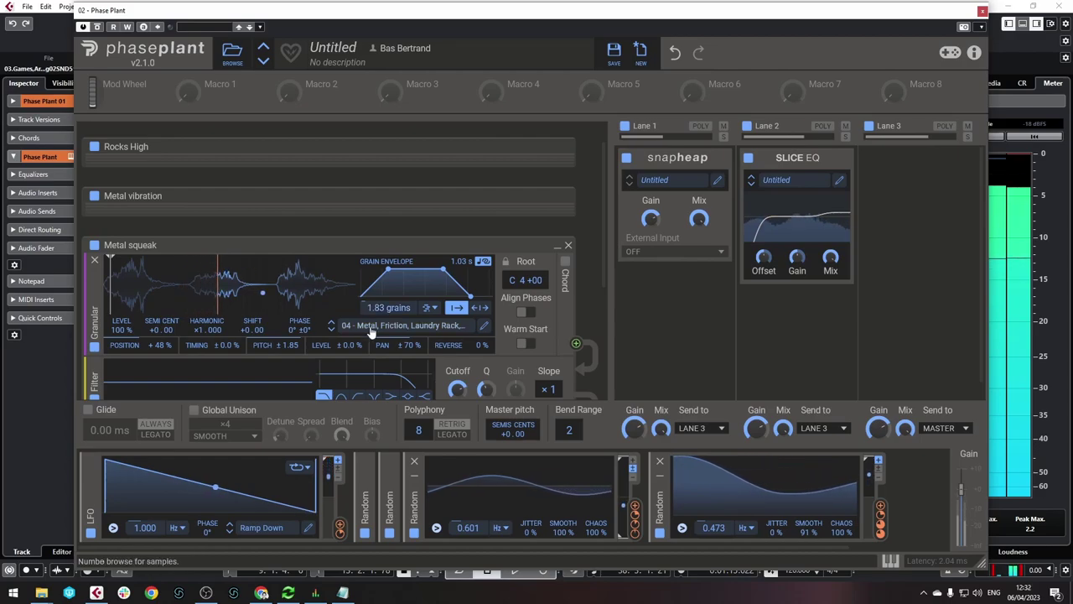
pyautogui.scroll(-2, 352, 308)
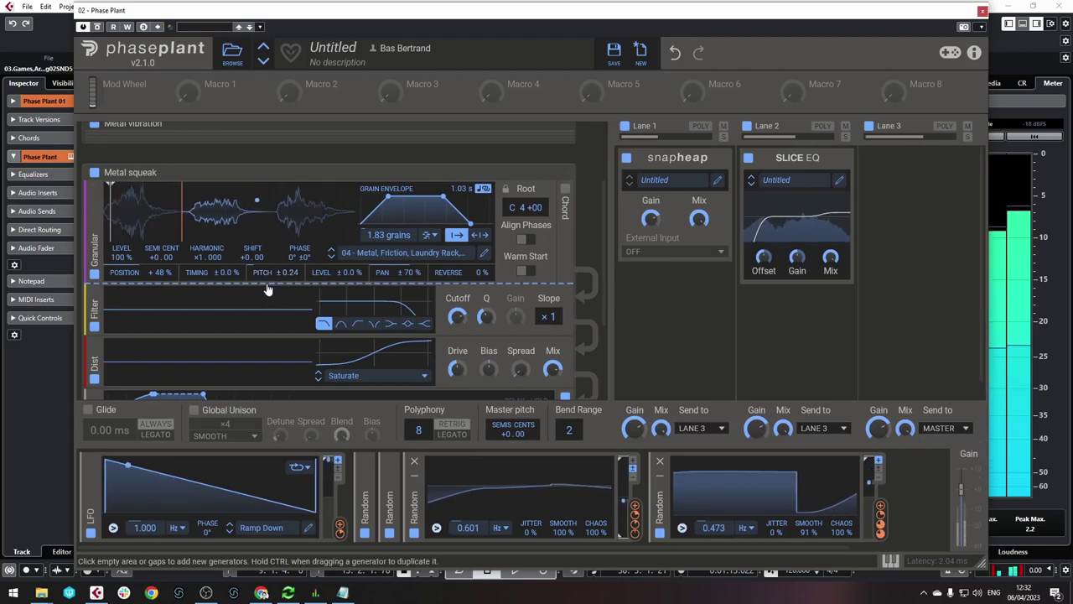
pyautogui.scroll(3, 266, 283)
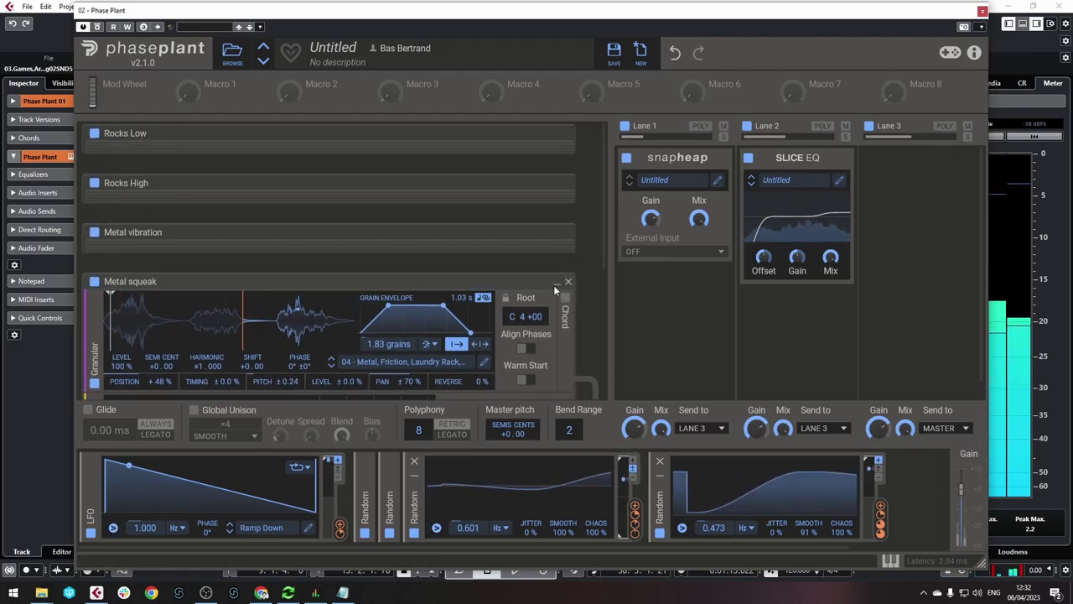
# Set the Random modulation on the Metal squeak output gain to about +22.3% and tune its granular generator to -8.00 semitones
pyautogui.scroll(-5, 554, 290)
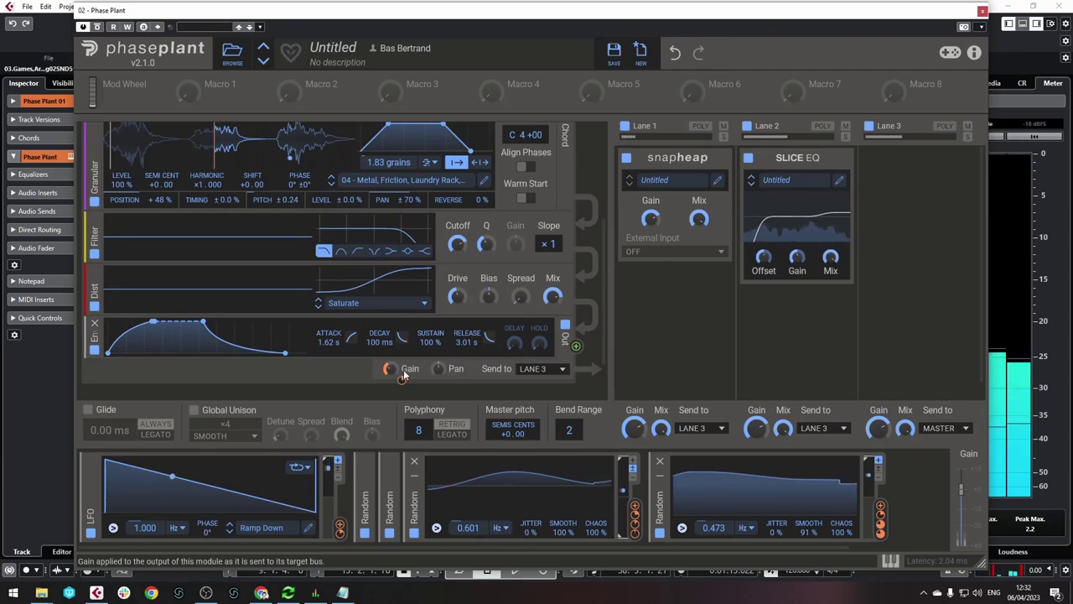
pyautogui.moveTo(403, 379); pyautogui.dragTo(404, 385)
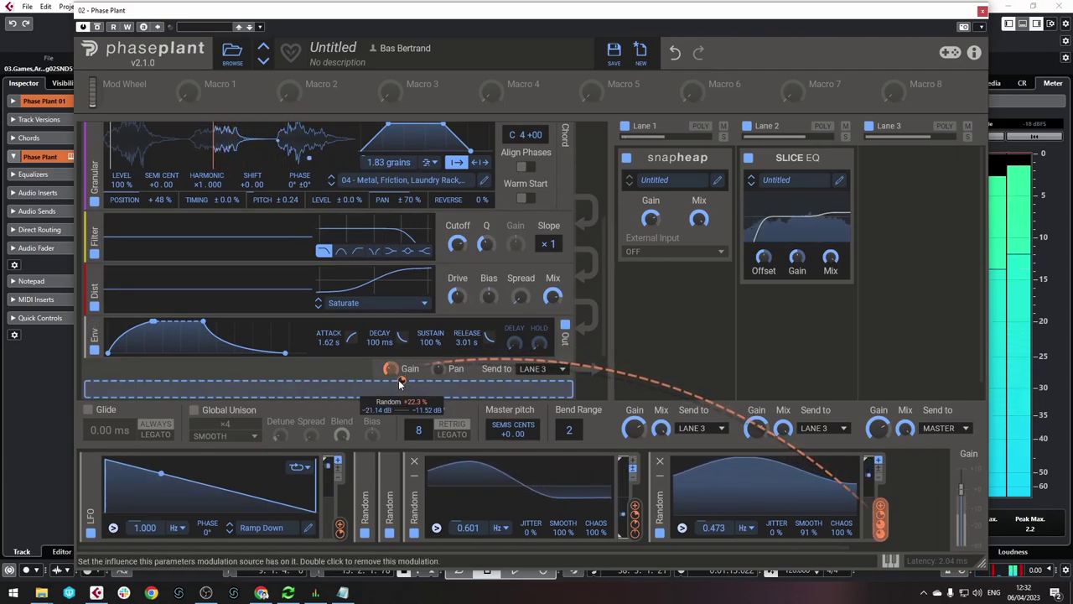
pyautogui.scroll(4, 349, 279)
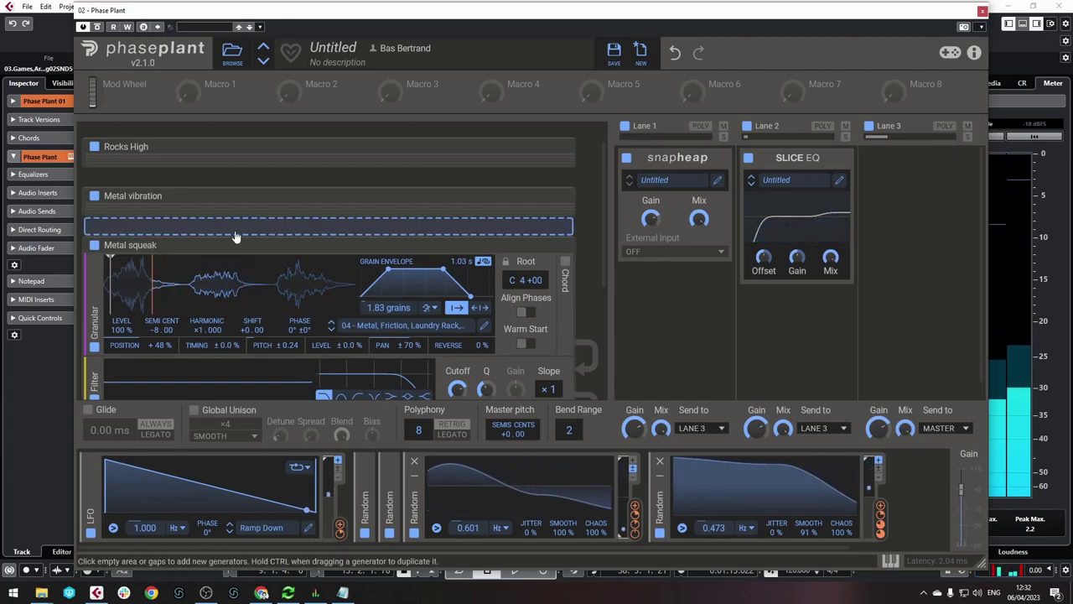
# Collapse the Metal squeak group, duplicate it below the original and expand the copy
pyautogui.click(566, 246)
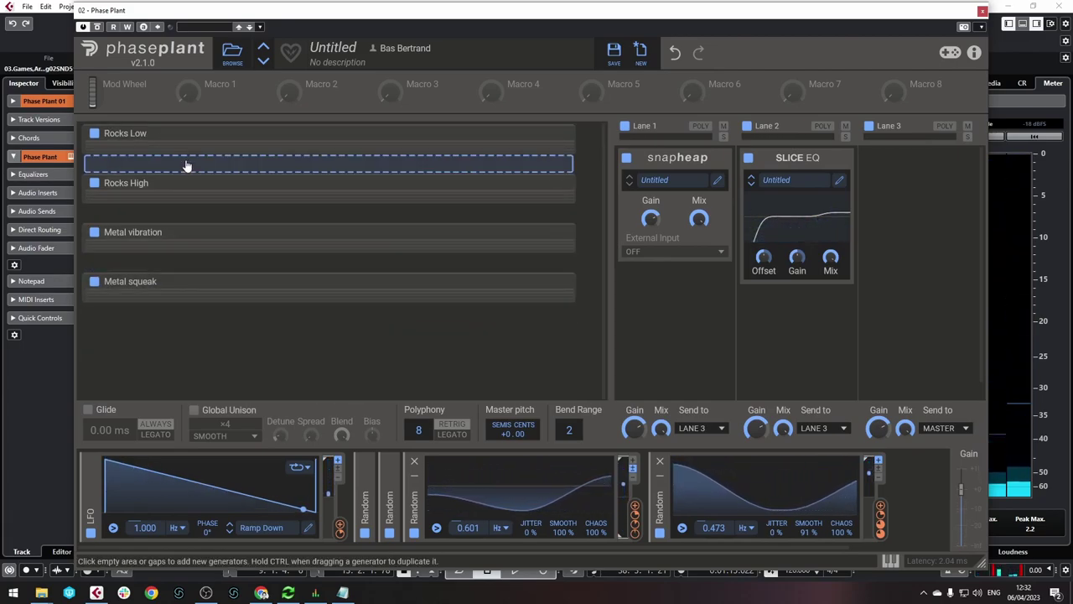
pyautogui.click(180, 346)
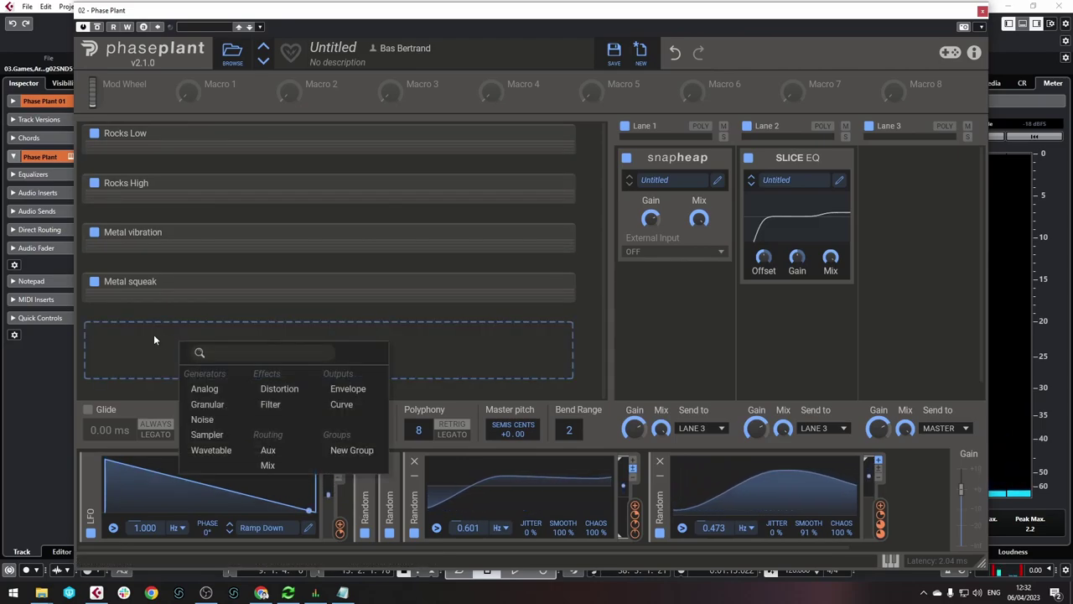
pyautogui.press('Escape')
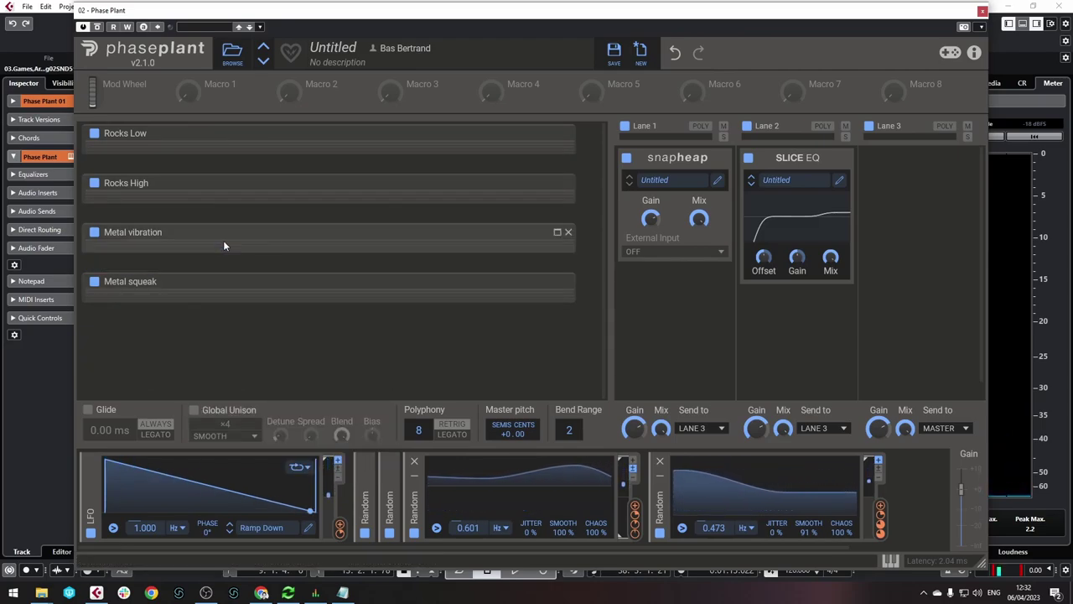
pyautogui.click(219, 368)
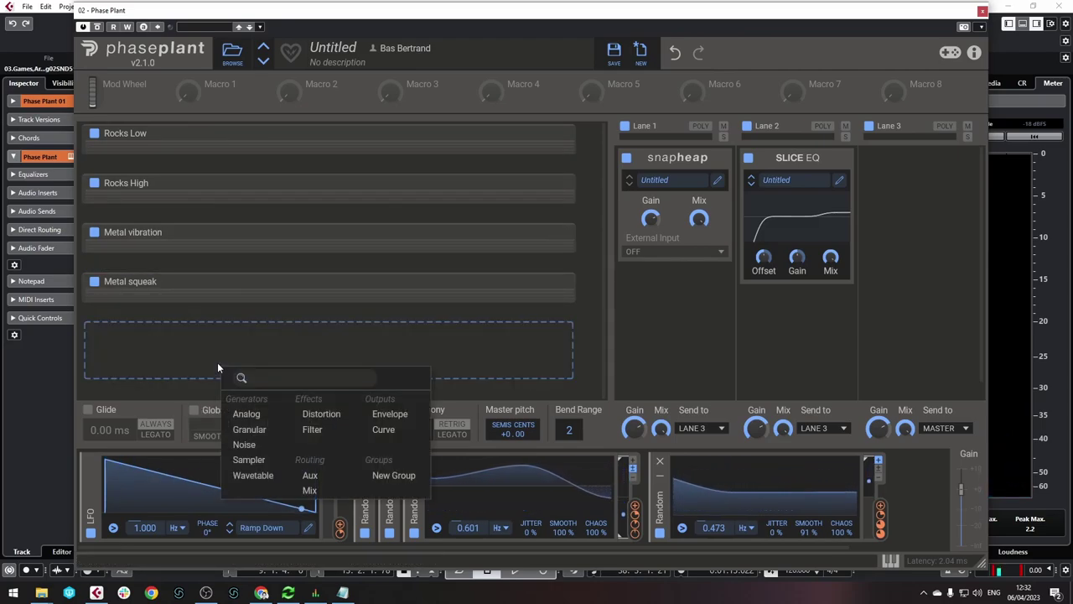
pyautogui.click(347, 304)
pyautogui.moveTo(362, 278); pyautogui.dragTo(386, 349)
pyautogui.press('ctrl')
pyautogui.click(556, 331)
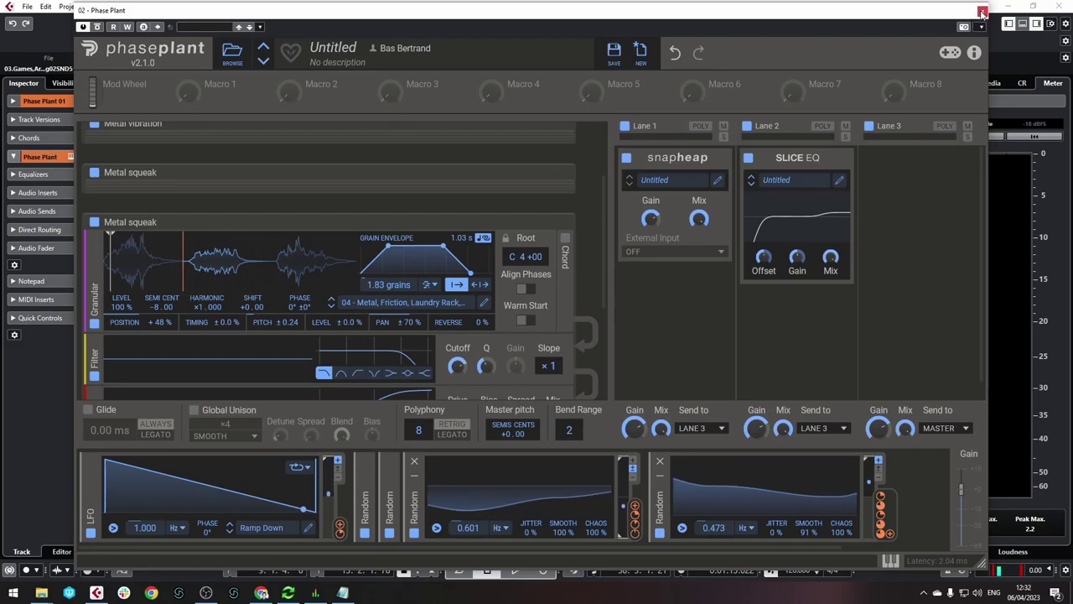
# Return to the Cubase timeline and audition the 04 - Destruction, Crash & Debris sample on the Preview track
pyautogui.click(982, 12)
pyautogui.scroll(-5, 530, 350)
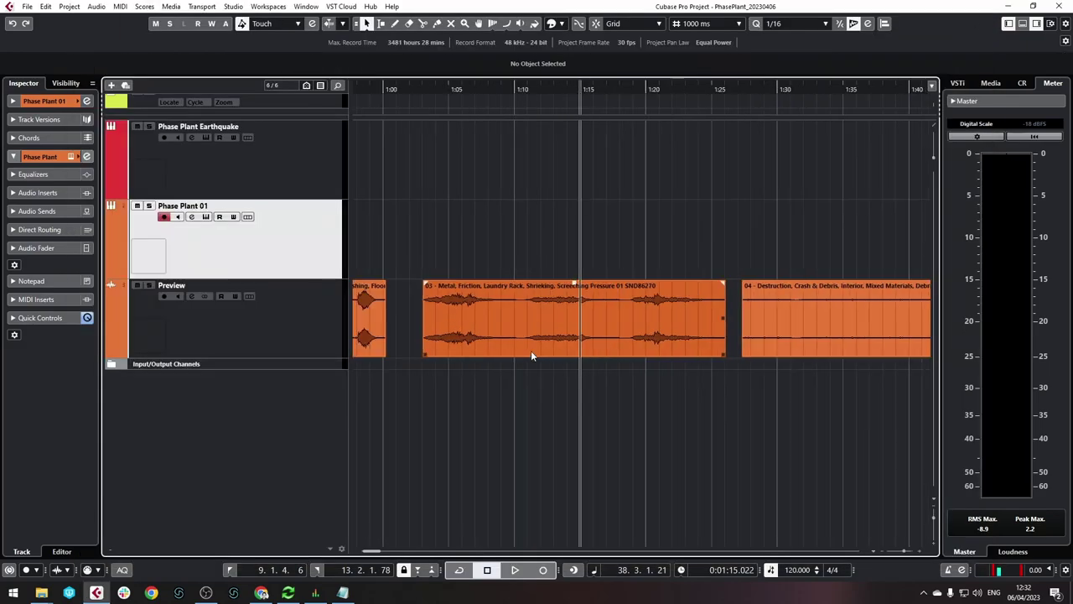
pyautogui.hscroll(3, 531, 356)
pyautogui.scroll(5, 453, 333)
pyautogui.moveTo(623, 284); pyautogui.dragTo(624, 94)
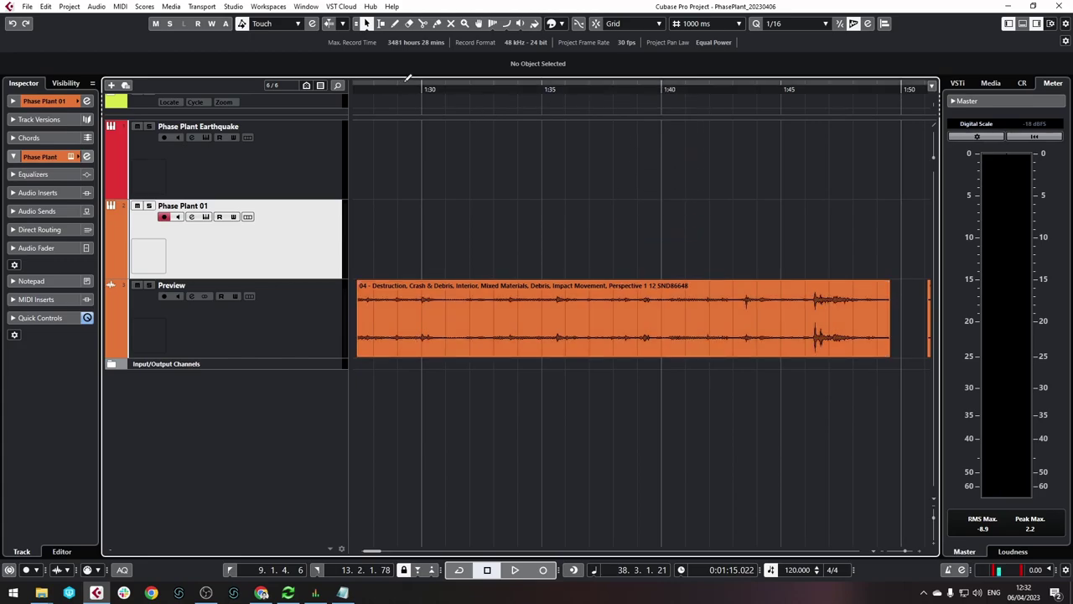
pyautogui.moveTo(414, 88)
pyautogui.mouseDown()
pyautogui.moveTo(389, 95)
pyautogui.moveTo(404, 91)
pyautogui.mouseUp()
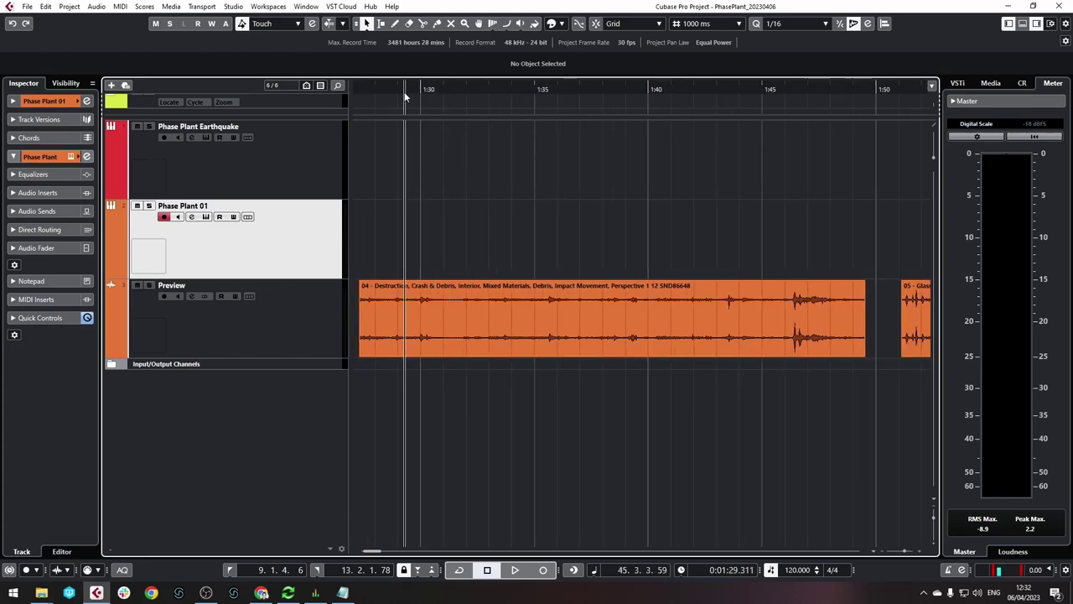
pyautogui.press('space')
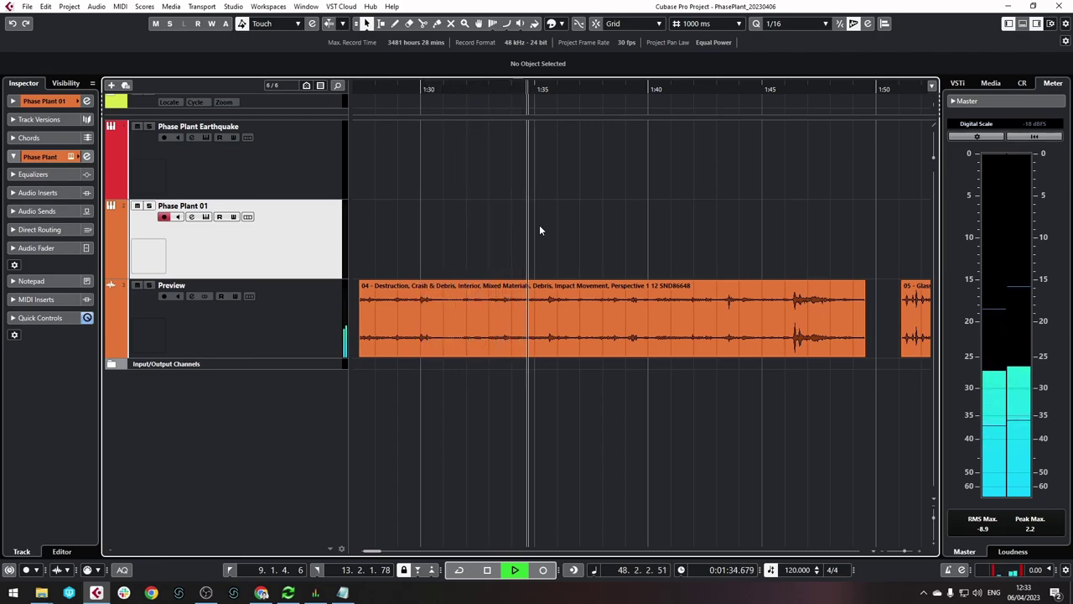
pyautogui.press('space')
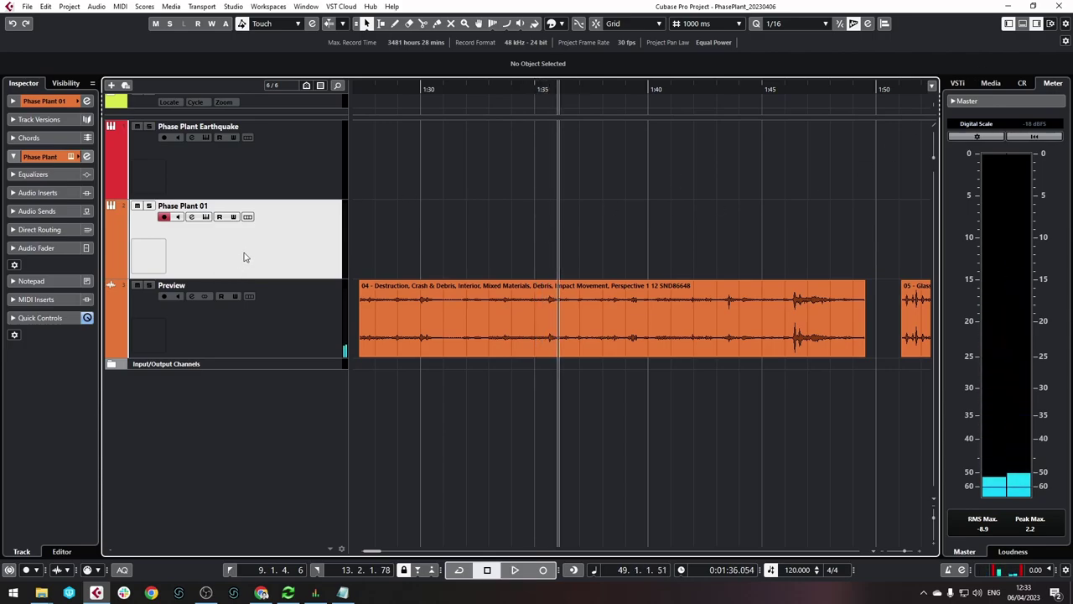
# Reopen the Phase Plant instrument on the Phase Plant 01 track and rename the copied Metal squeak group as Debris 1
pyautogui.click(205, 216)
pyautogui.scroll(-5, 374, 269)
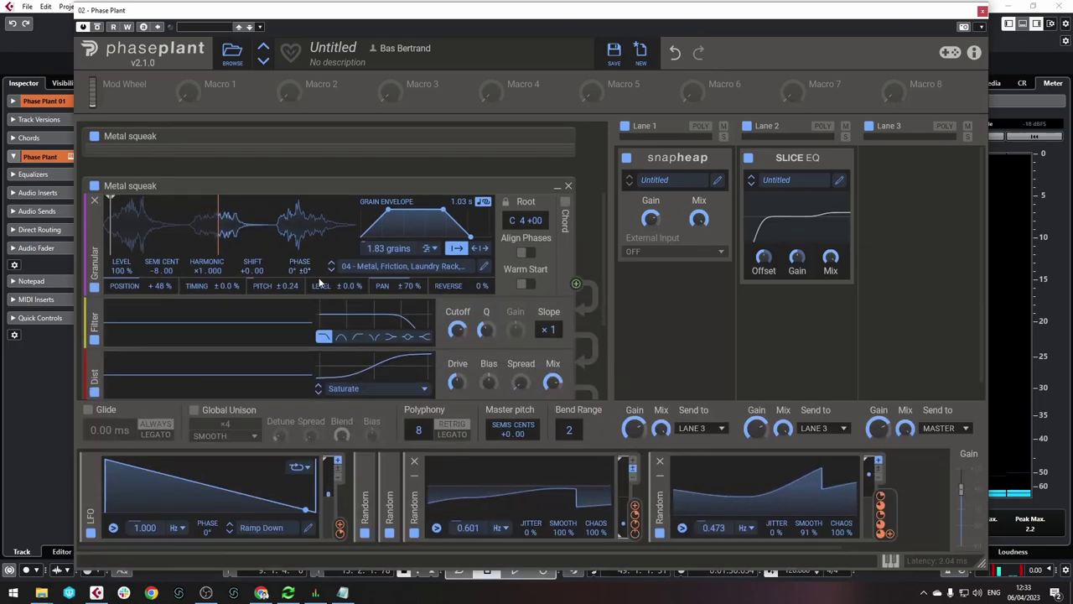
pyautogui.scroll(3, 379, 270)
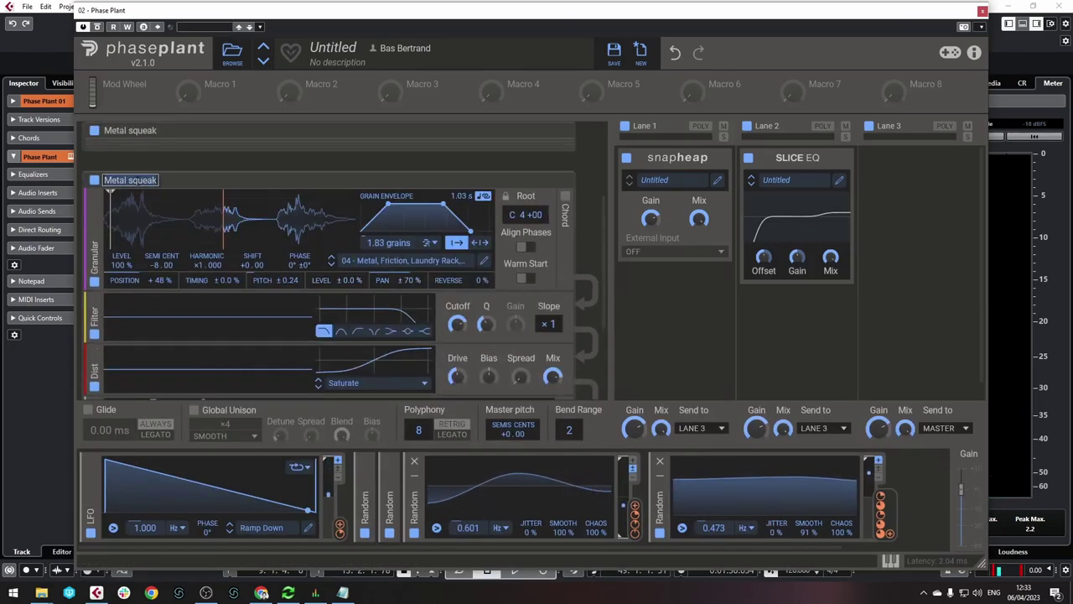
pyautogui.write('Debris 1')
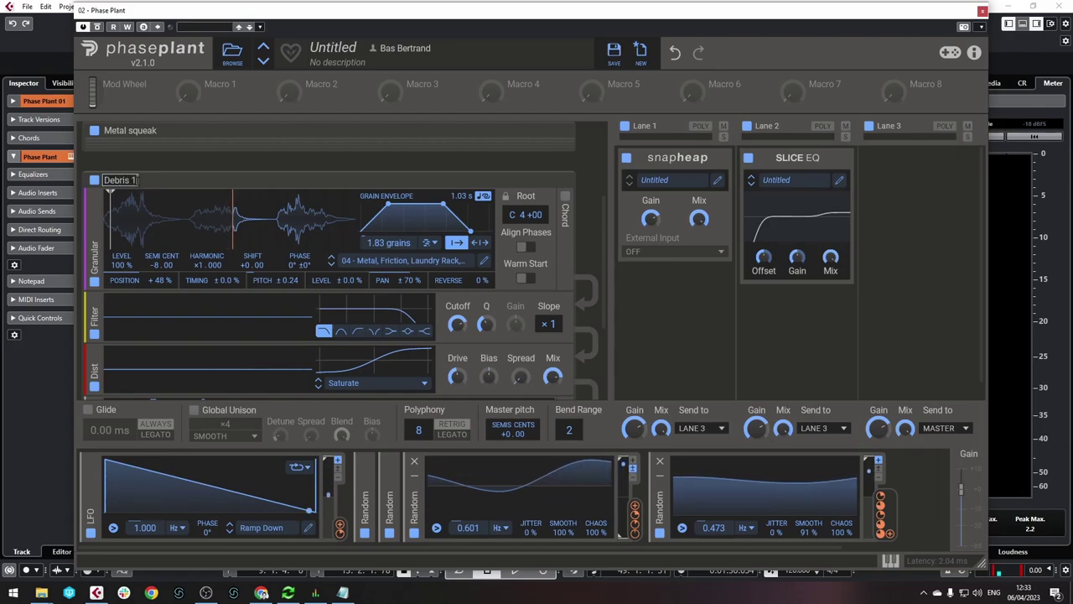
pyautogui.press('Return')
# Load the user sample 05 - Destruction, Crash & Debris into the Debris 1 granular generator and close the sample browser
pyautogui.click(413, 263)
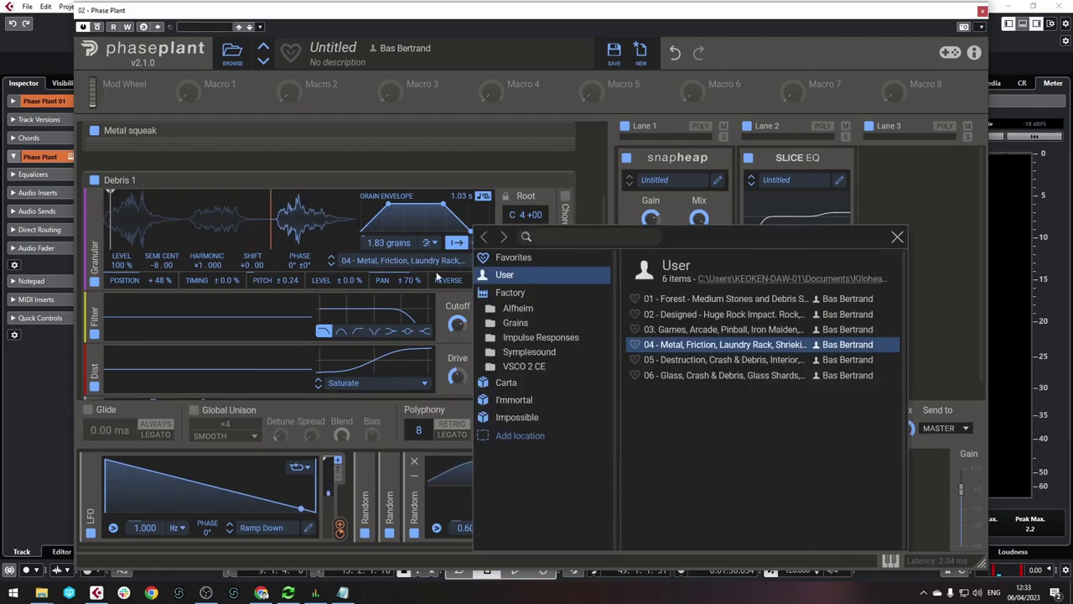
pyautogui.click(711, 359)
pyautogui.click(897, 239)
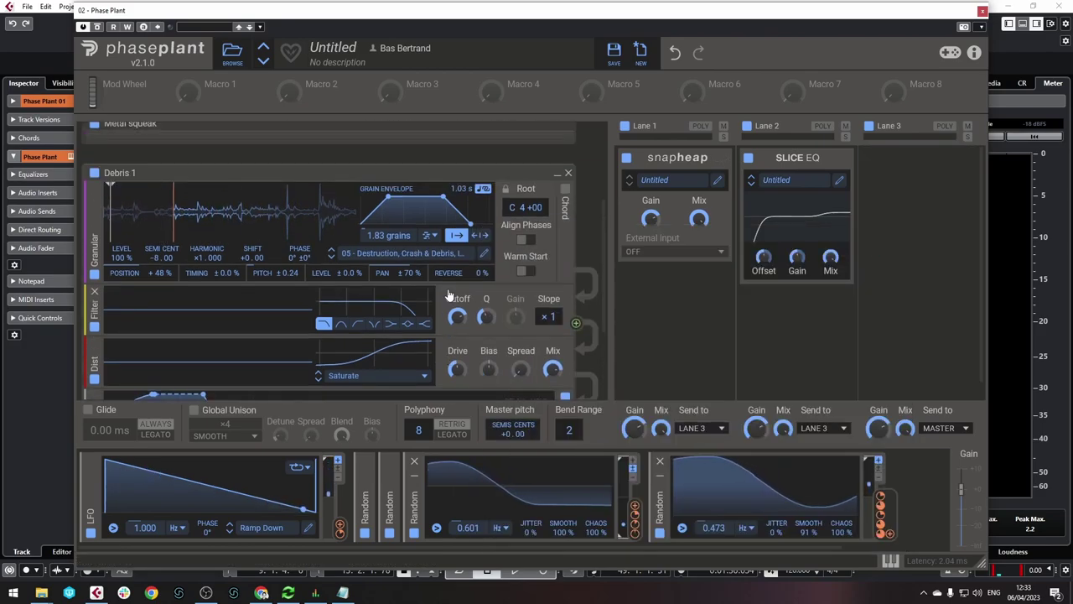
# Delete the Filter module from the Debris 1 group and remove the Random modulation from its output gain
pyautogui.scroll(2, 449, 283)
pyautogui.scroll(-3, 448, 283)
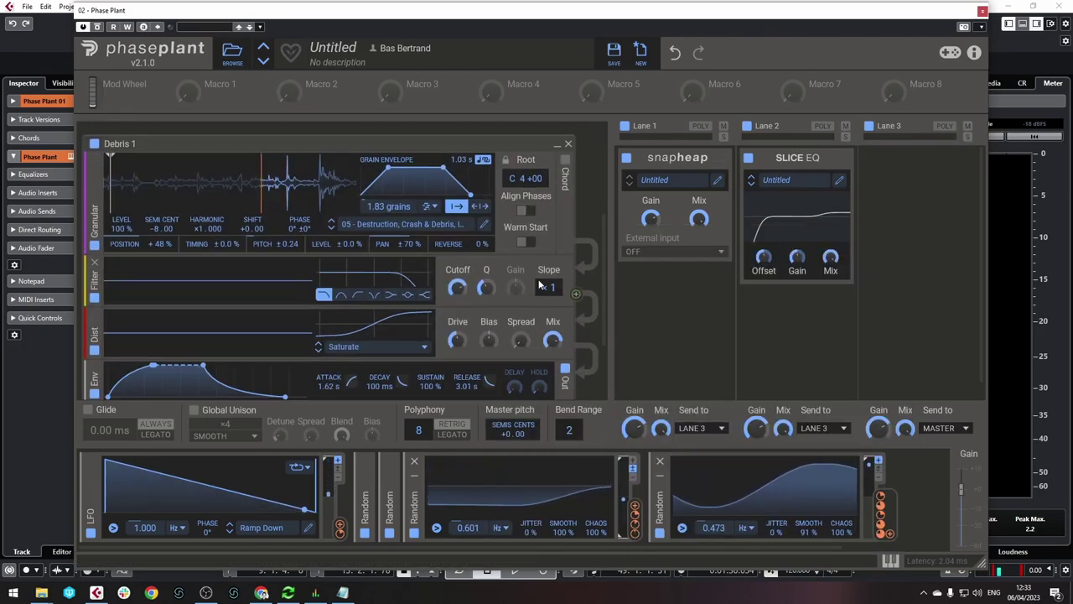
pyautogui.click(95, 265)
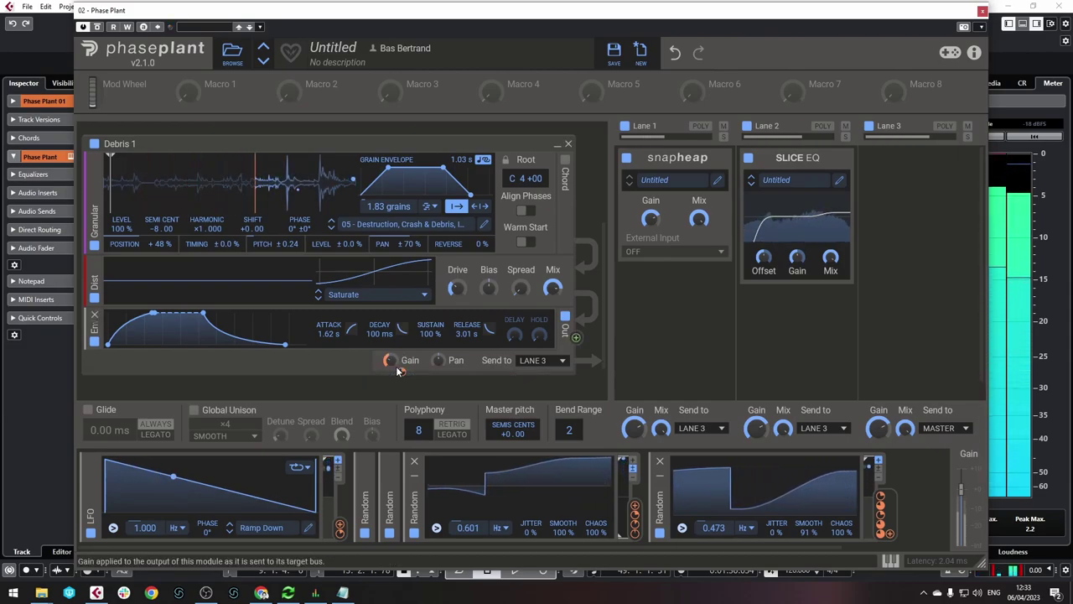
pyautogui.moveTo(401, 369)
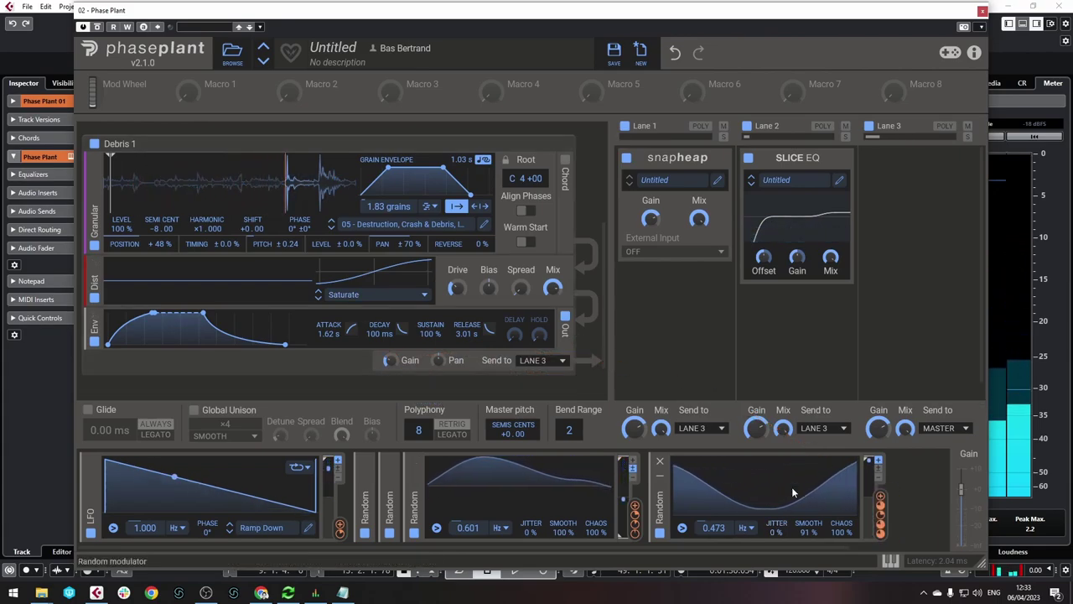
# Collapse the two expanded Random modulators and add a new Random modulator with a rate of 1.022 Hz
pyautogui.click(413, 460)
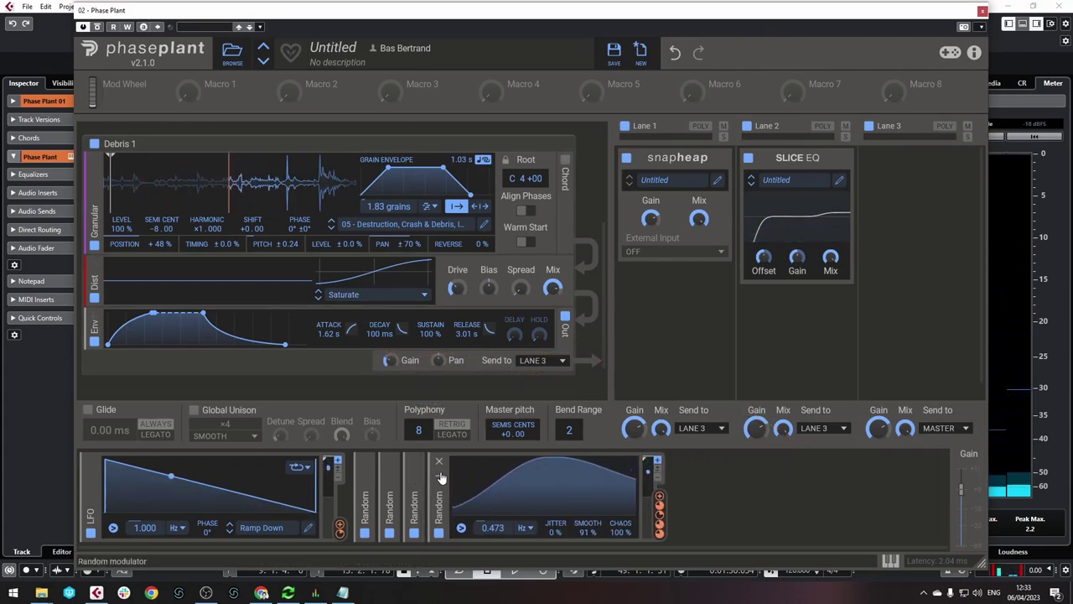
pyautogui.click(438, 460)
pyautogui.click(488, 485)
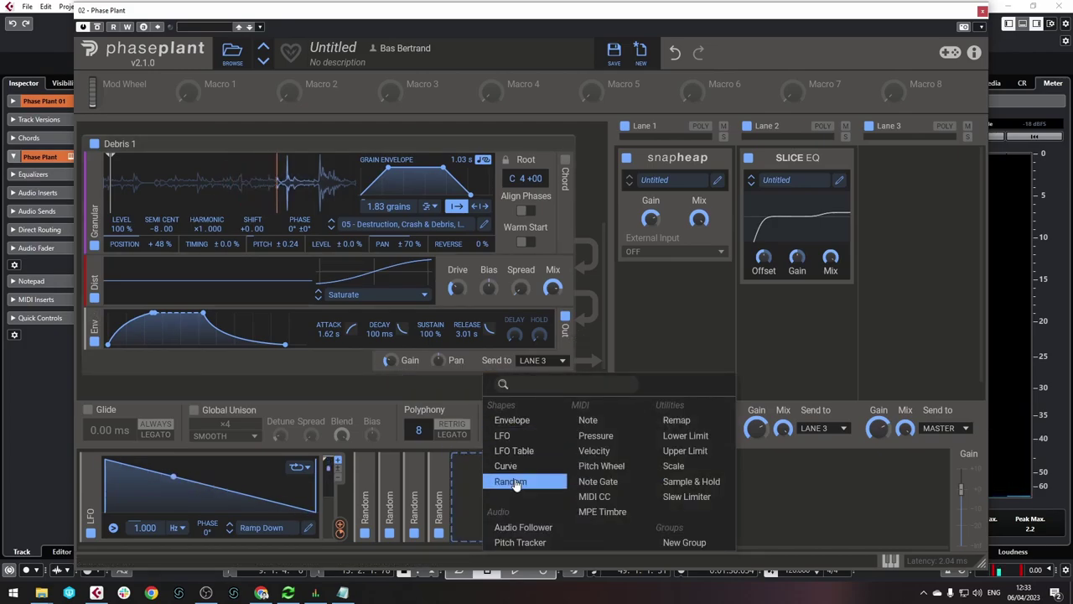
pyautogui.click(513, 481)
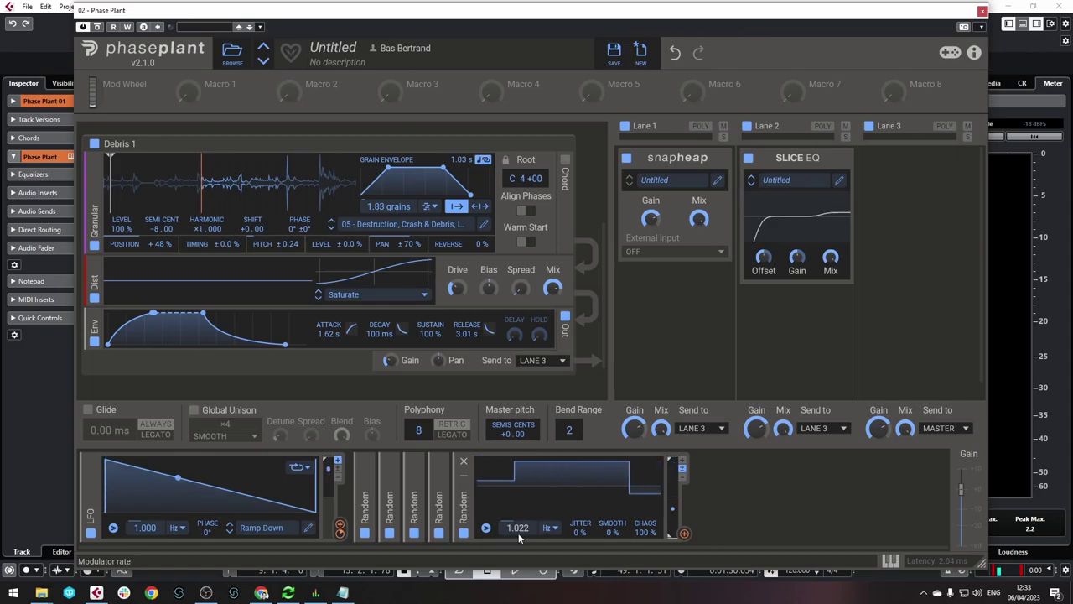
# Set the new Random modulator to 96% smooth and 67% chaos, with positive-only output polarity
pyautogui.moveTo(612, 532); pyautogui.dragTo(612, 528)
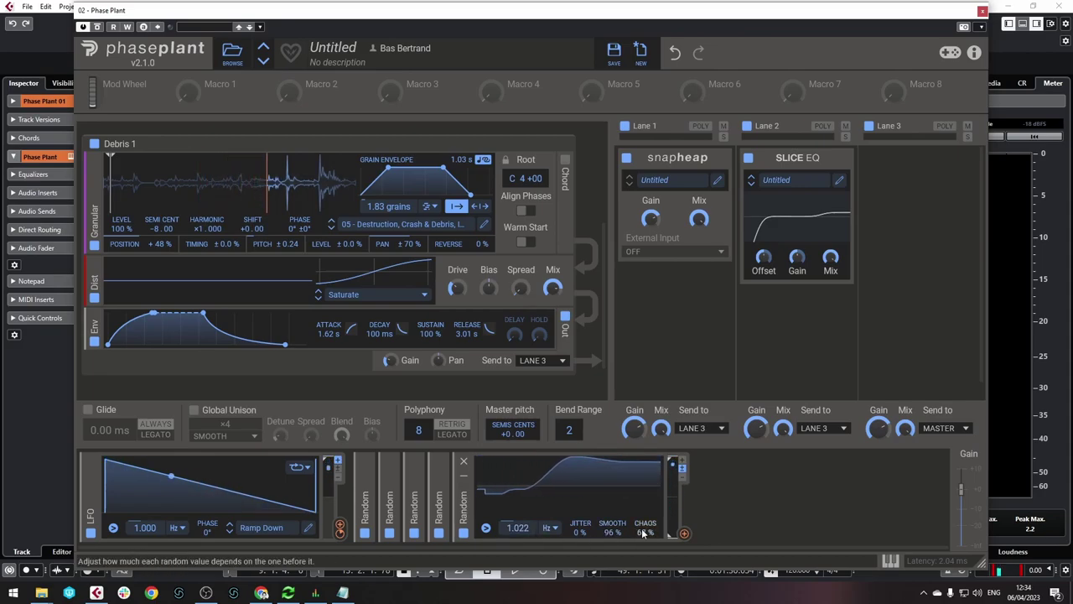
pyautogui.click(682, 467)
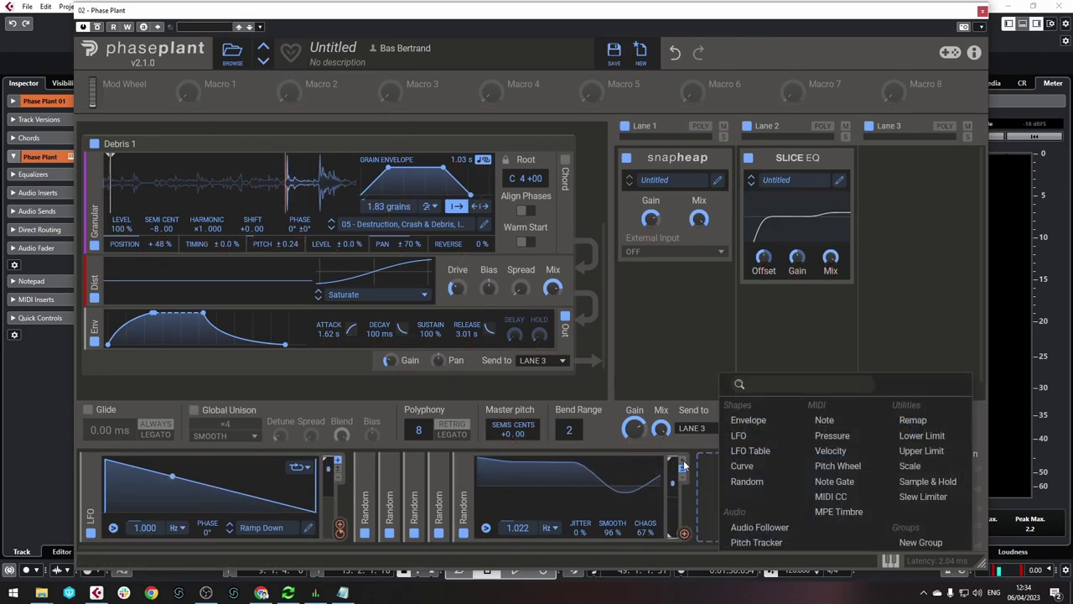
pyautogui.click(684, 461)
pyautogui.click(682, 461)
# Set the Debris 1 output gain to about -25 dB, modulate it with the new Random modulator and send the output to Lane 2
pyautogui.moveTo(390, 360); pyautogui.dragTo(390, 358)
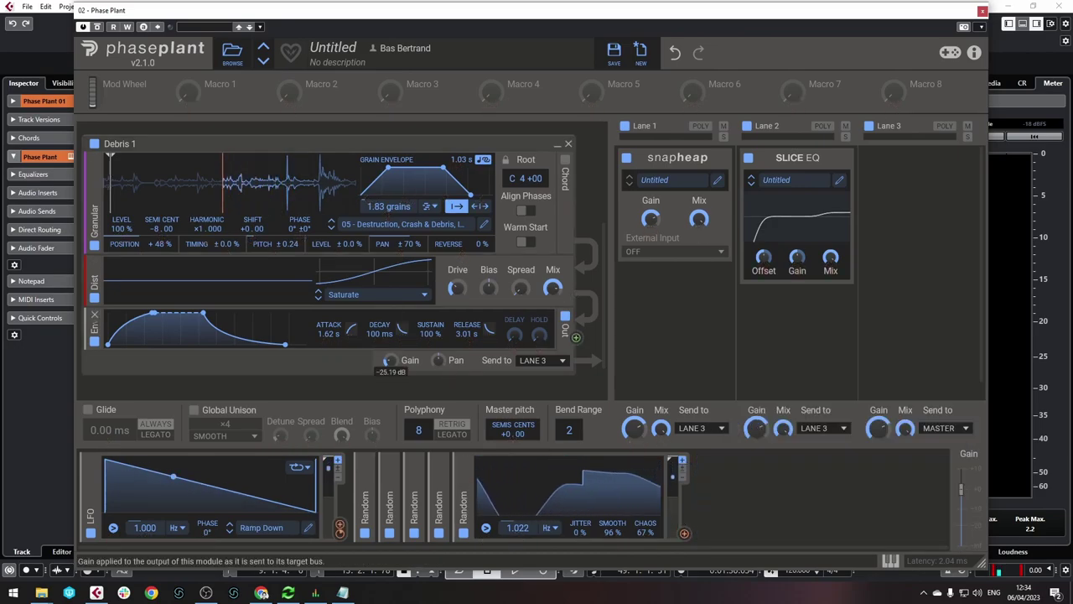
pyautogui.moveTo(683, 534); pyautogui.dragTo(399, 369)
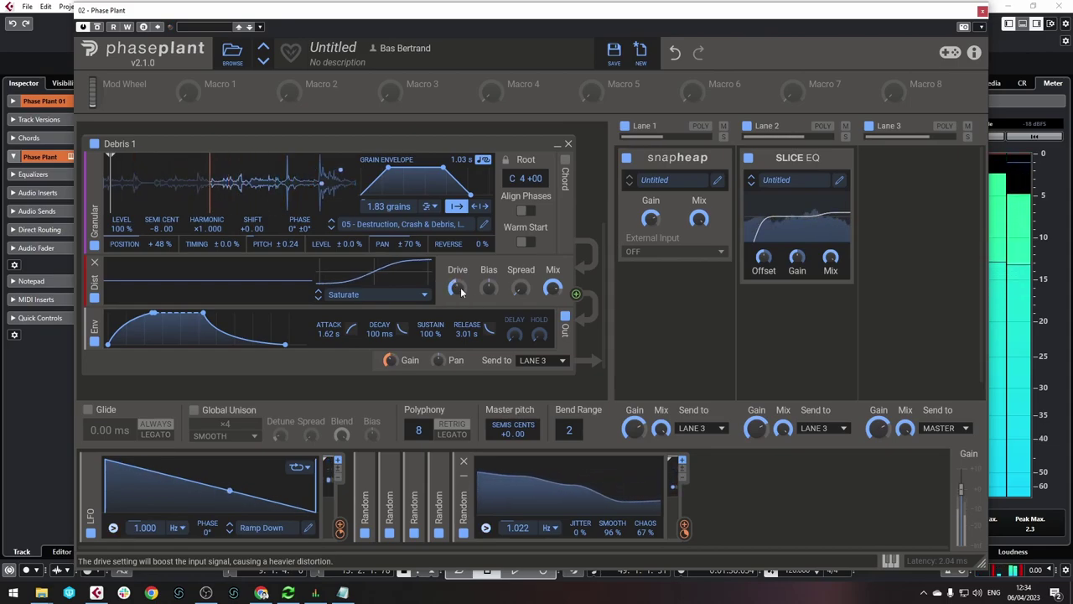
pyautogui.click(541, 359)
pyautogui.click(542, 374)
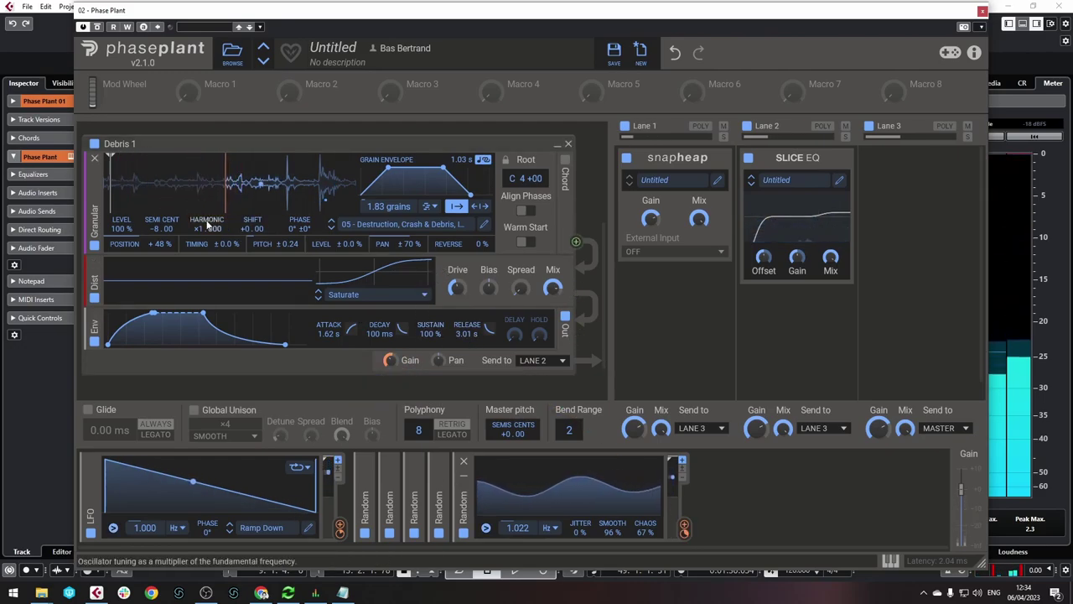
# Expand the 3.328 Hz Random modulator and assign it to the grain length of the Debris 1 granular generator
pyautogui.click(414, 503)
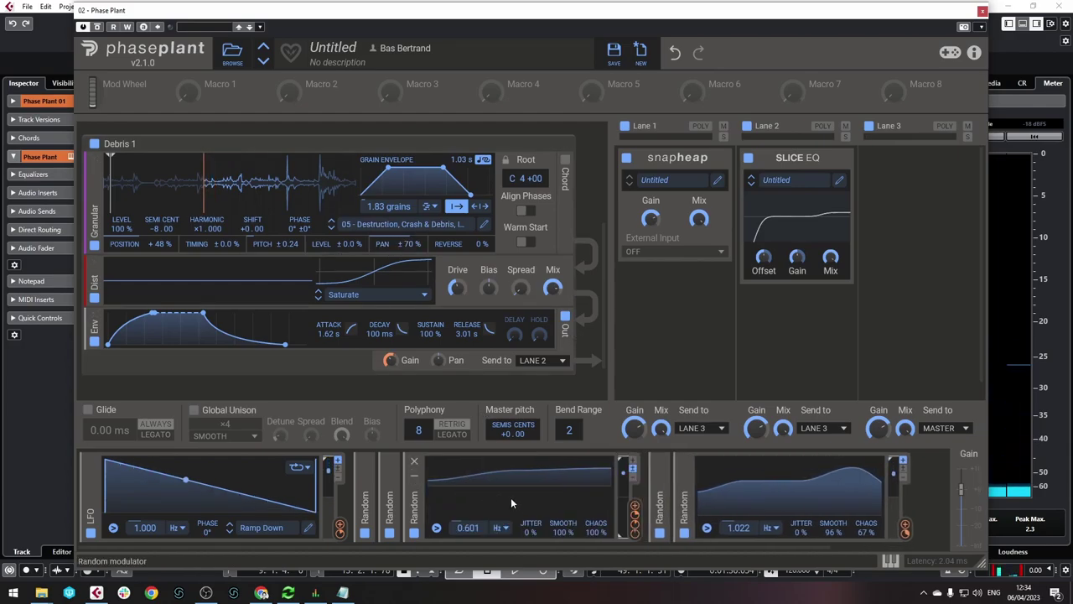
pyautogui.click(413, 474)
pyautogui.click(390, 473)
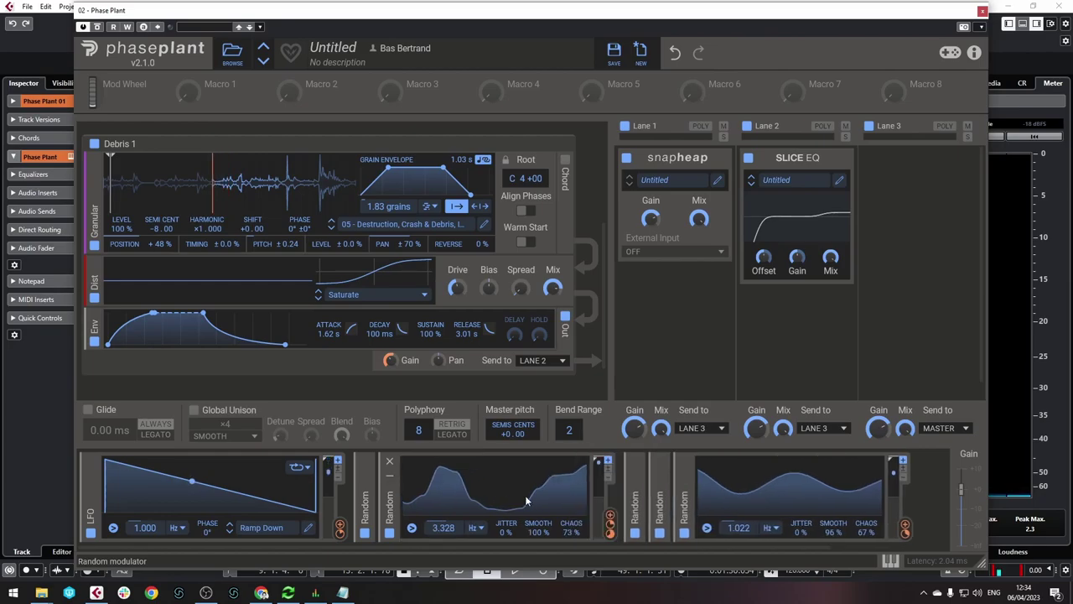
pyautogui.click(610, 517)
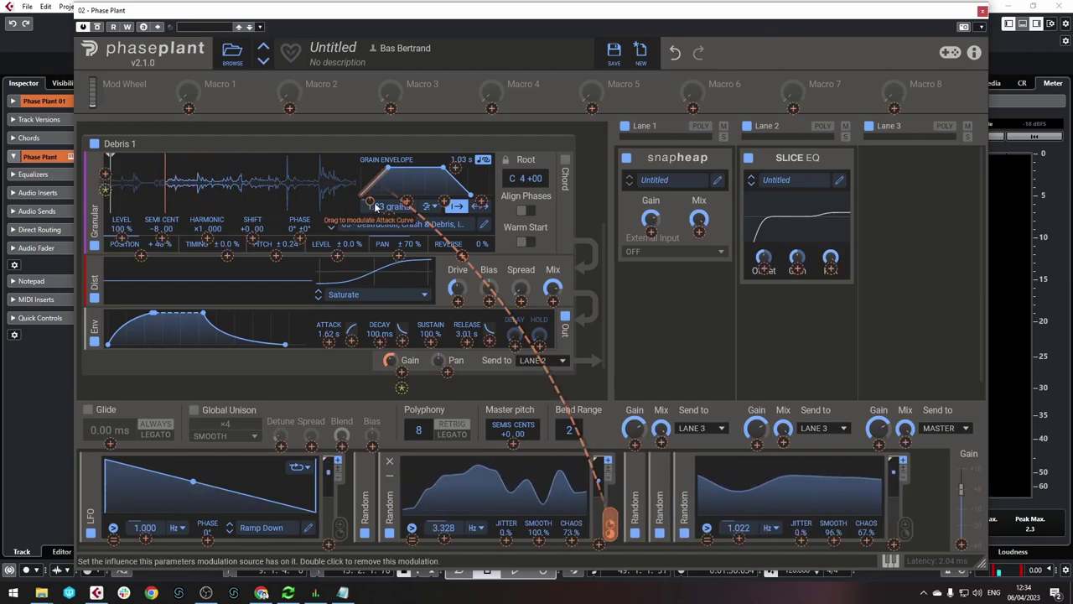
pyautogui.click(450, 167)
pyautogui.moveTo(455, 168); pyautogui.dragTo(456, 153)
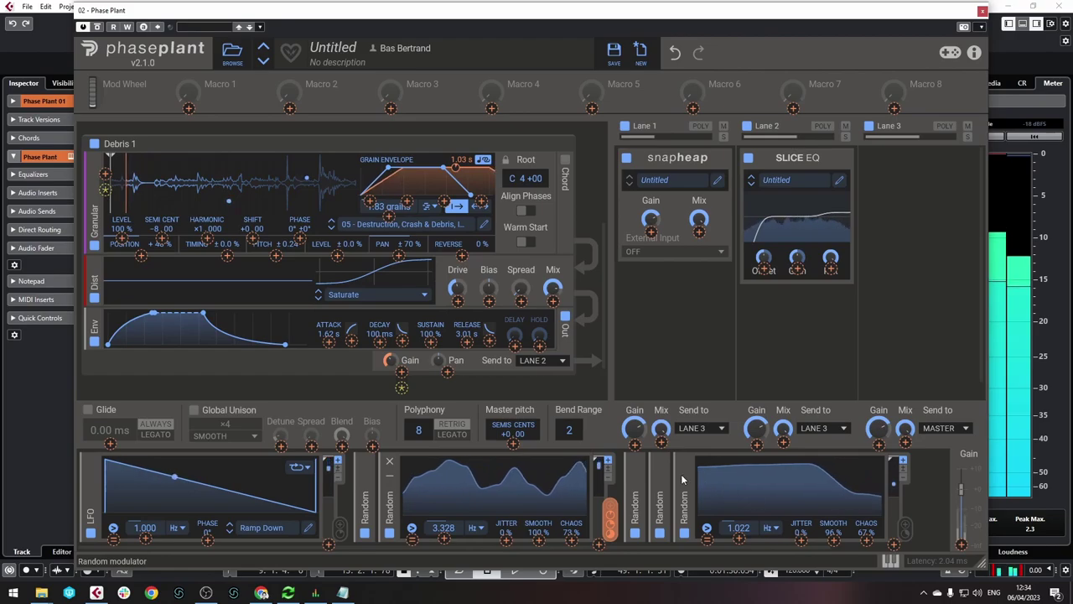
# Collapse that modulator, expand the 2.291 Hz Random and assign it to the attack curve of the Debris 1 grain envelope
pyautogui.click(389, 477)
pyautogui.click(368, 473)
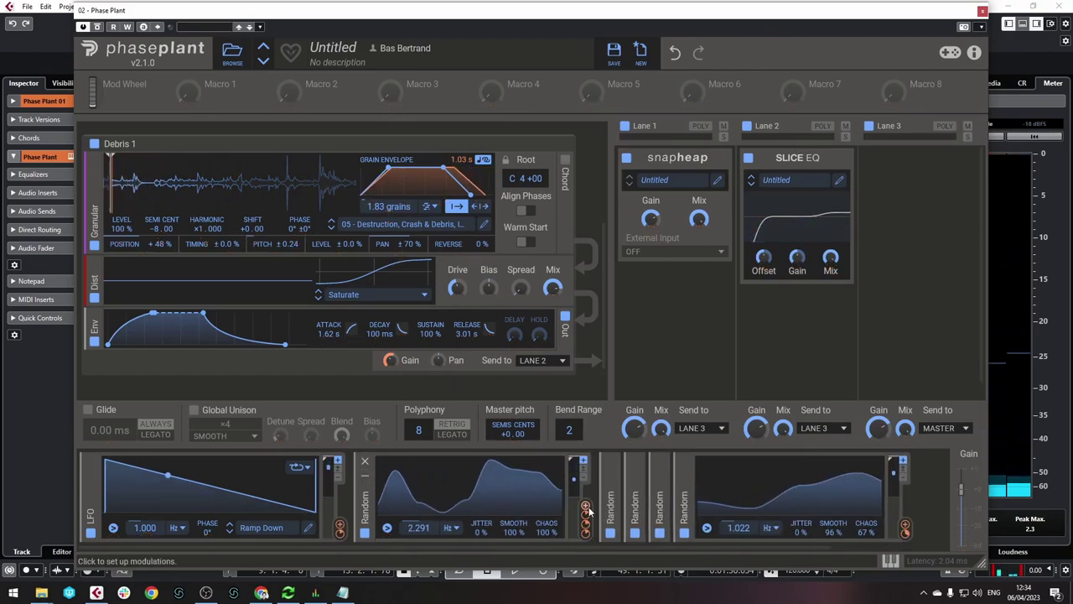
pyautogui.moveTo(584, 513); pyautogui.dragTo(373, 206)
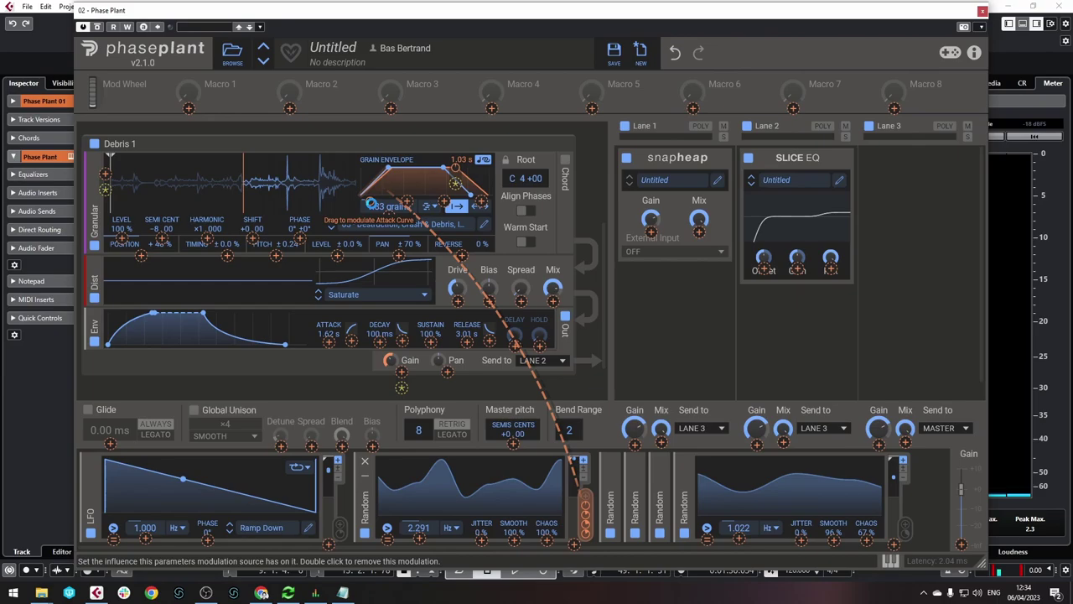
pyautogui.moveTo(375, 206); pyautogui.dragTo(370, 204)
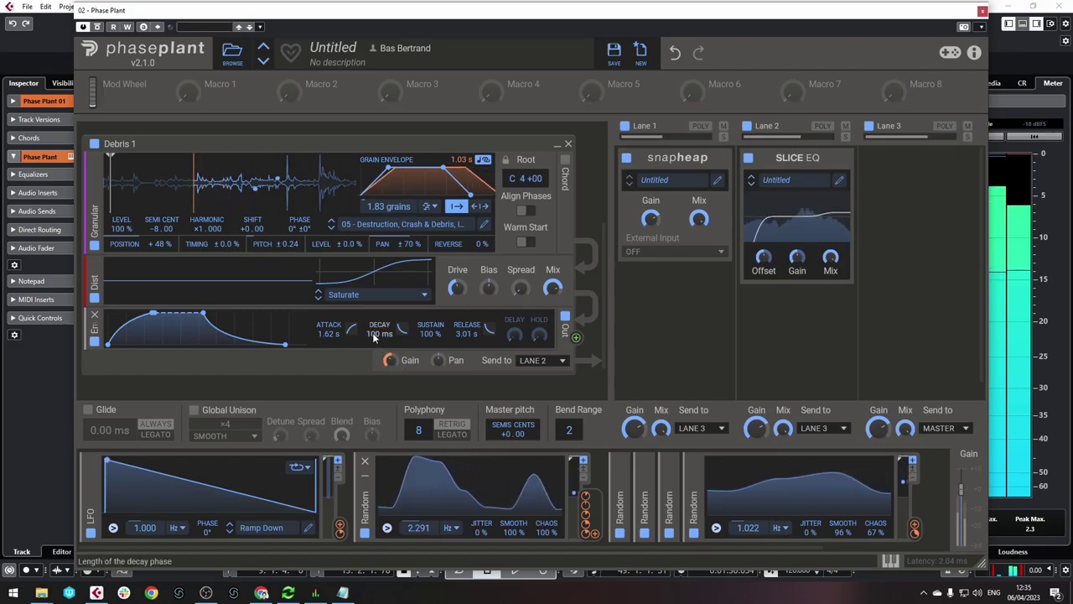
# Lower the Debris 1 output gain and set its Random modulation amount to about +35.4%
pyautogui.scroll(-1, 378, 332)
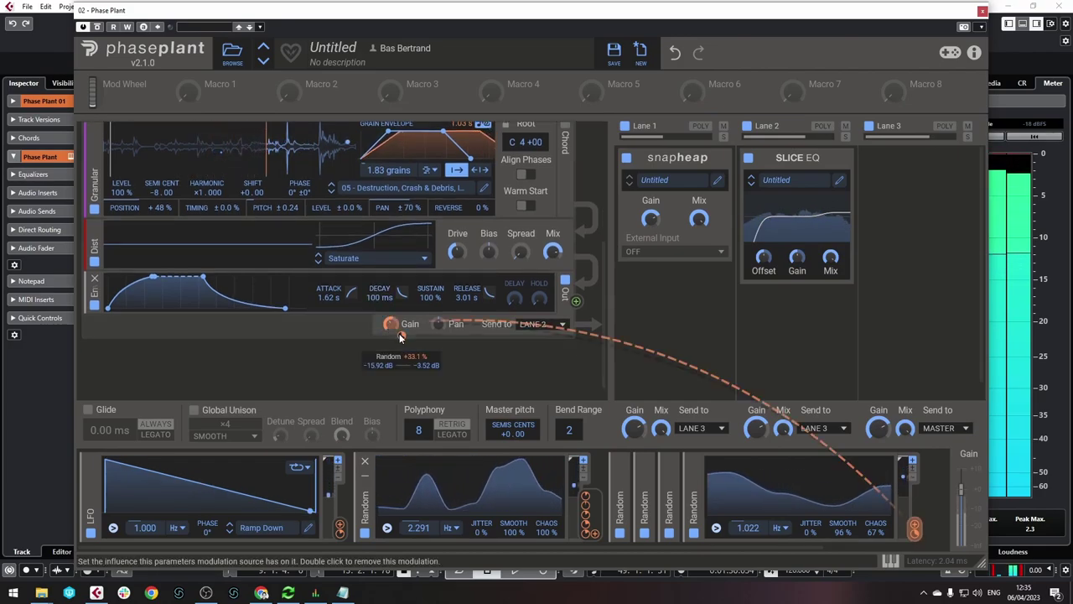
pyautogui.moveTo(402, 335)
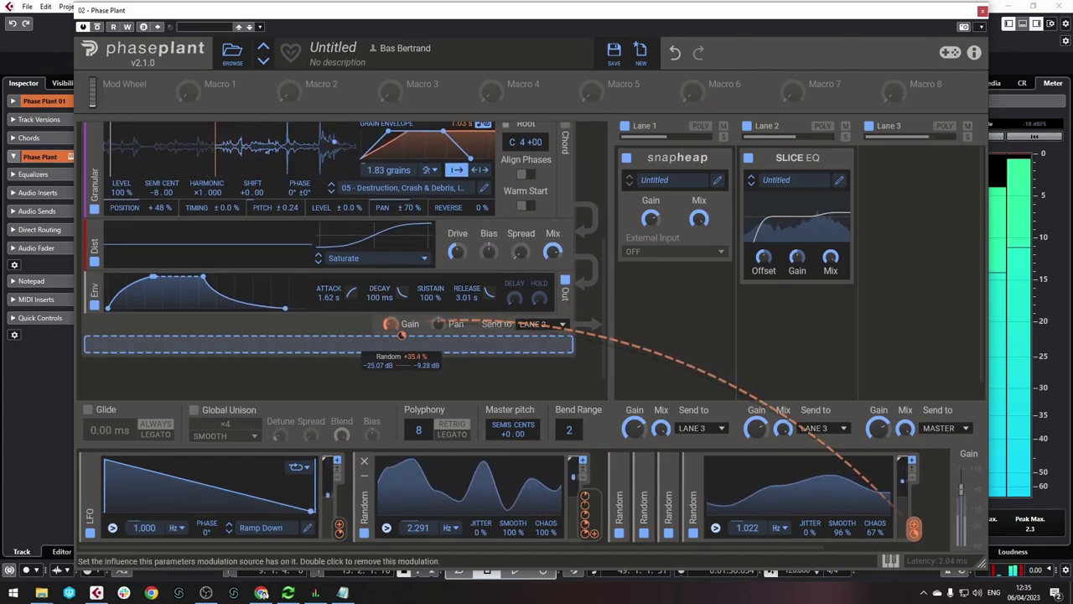
pyautogui.scroll(-1, 335, 349)
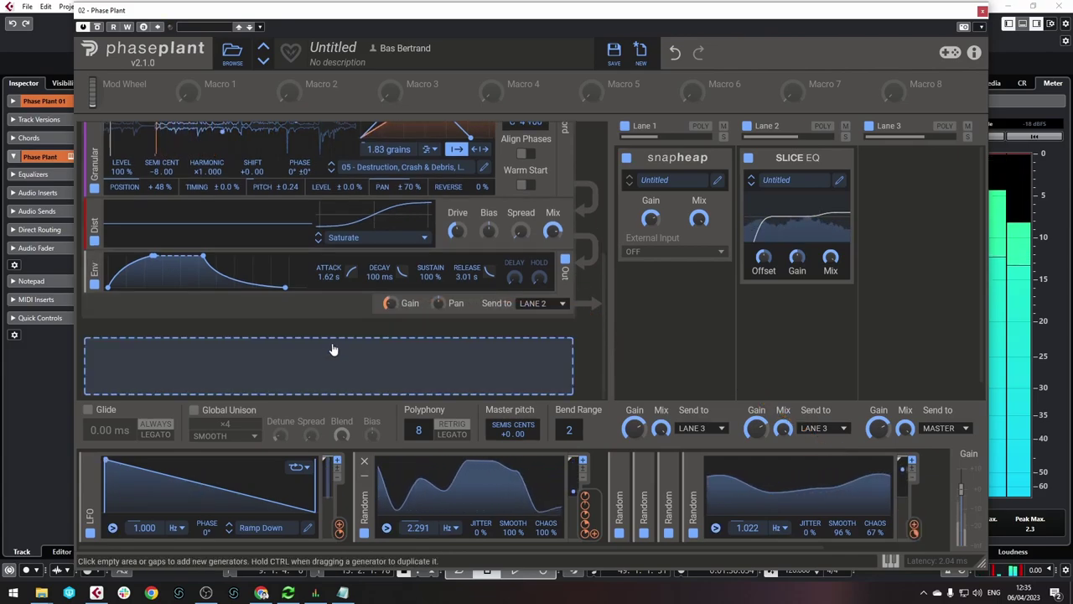
# Collapse the Debris 1 group, duplicate it below the original and rename the copy as Debris 2
pyautogui.scroll(2, 199, 255)
pyautogui.click(557, 159)
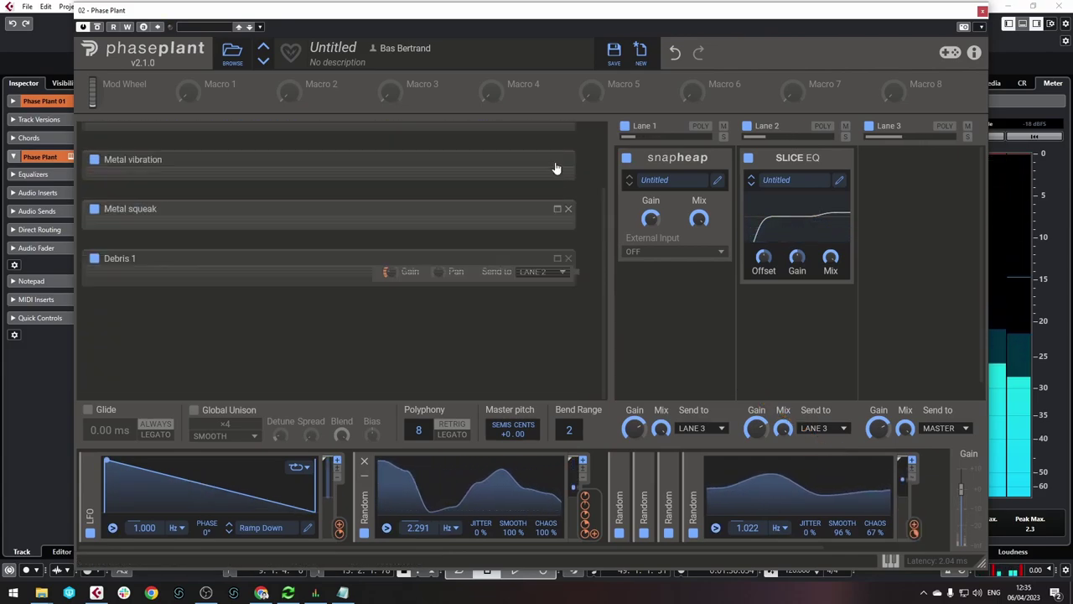
pyautogui.moveTo(143, 306)
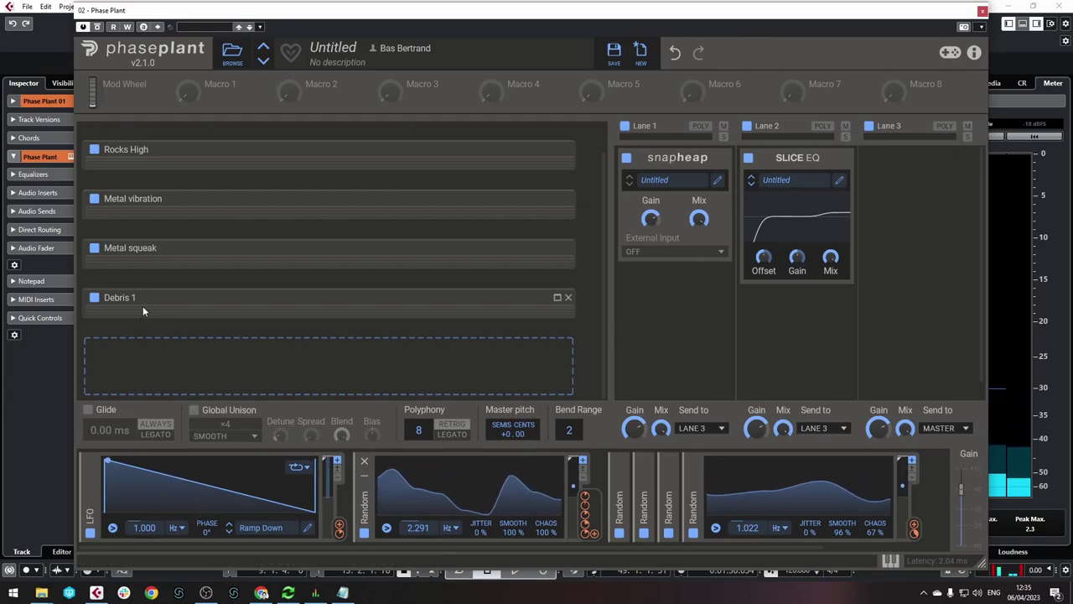
pyautogui.moveTo(155, 298); pyautogui.dragTo(151, 361)
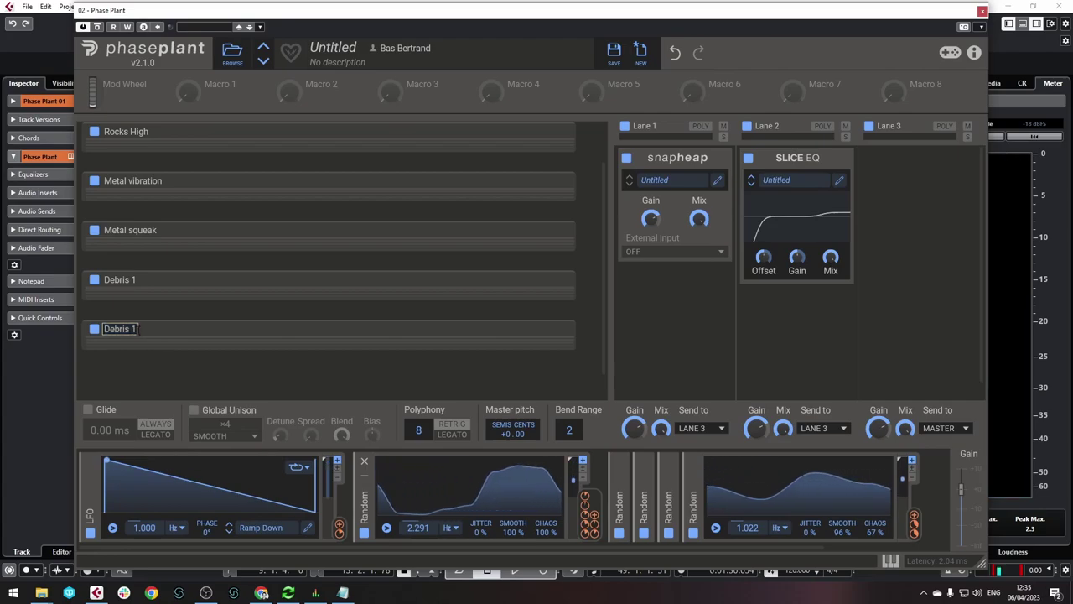
# Return to the Cubase timeline and audition the 05 - Glass, Crash & Debris sample on the Preview track
pyautogui.click(982, 11)
pyautogui.scroll(-2, 601, 387)
pyautogui.hscroll(3, 613, 372)
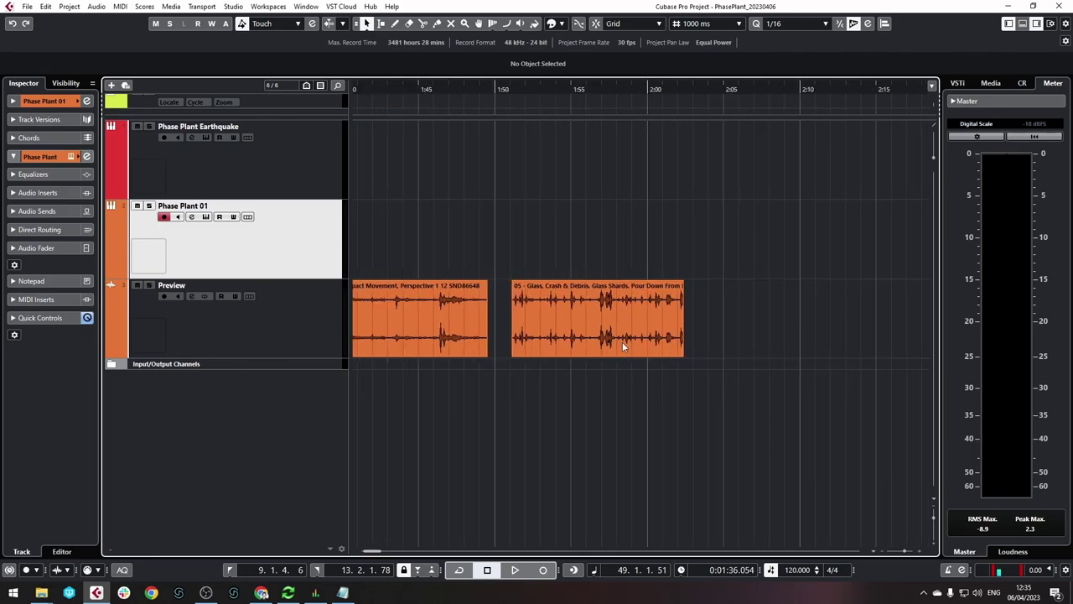
pyautogui.click(526, 96)
pyautogui.press('space')
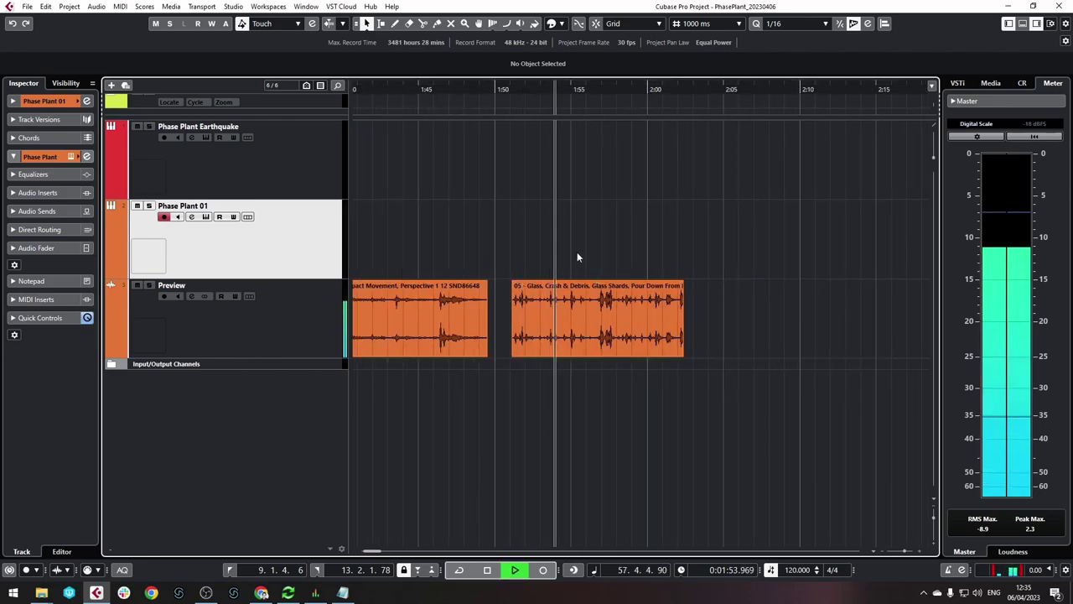
pyautogui.press('space')
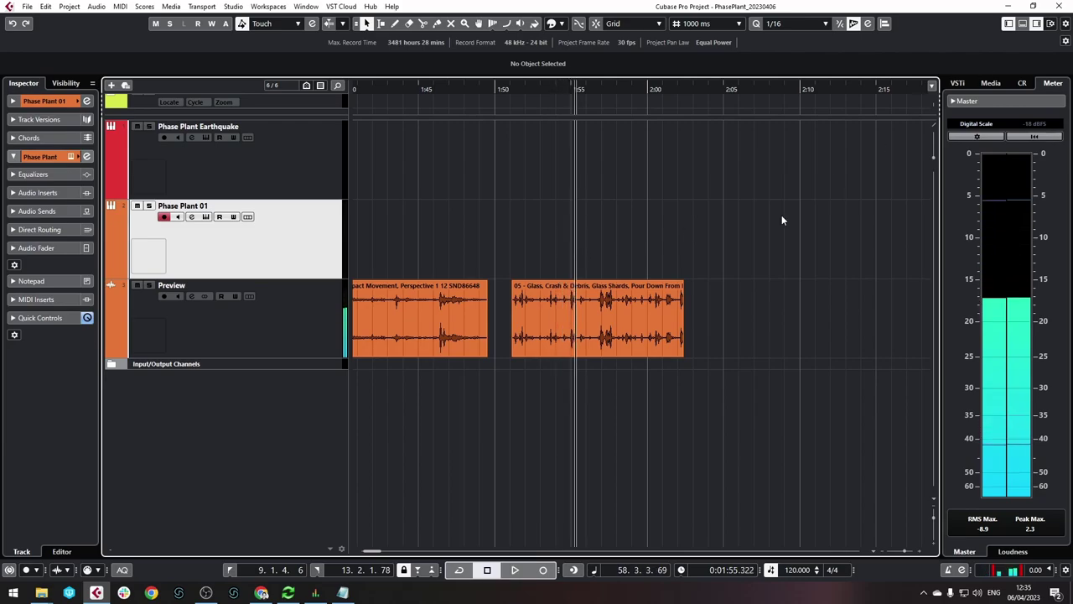
# Switch to the Phase Plant editor, expand Debris 2 and load the 06 - Glass, Crash & Debris sample into its granular generator
pyautogui.click(207, 217)
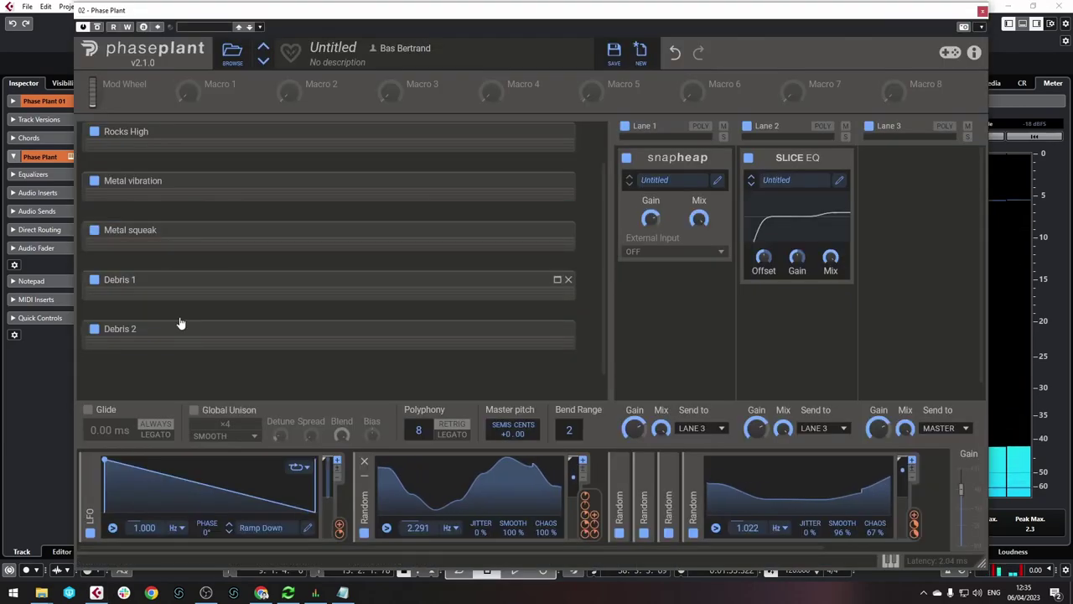
pyautogui.click(556, 330)
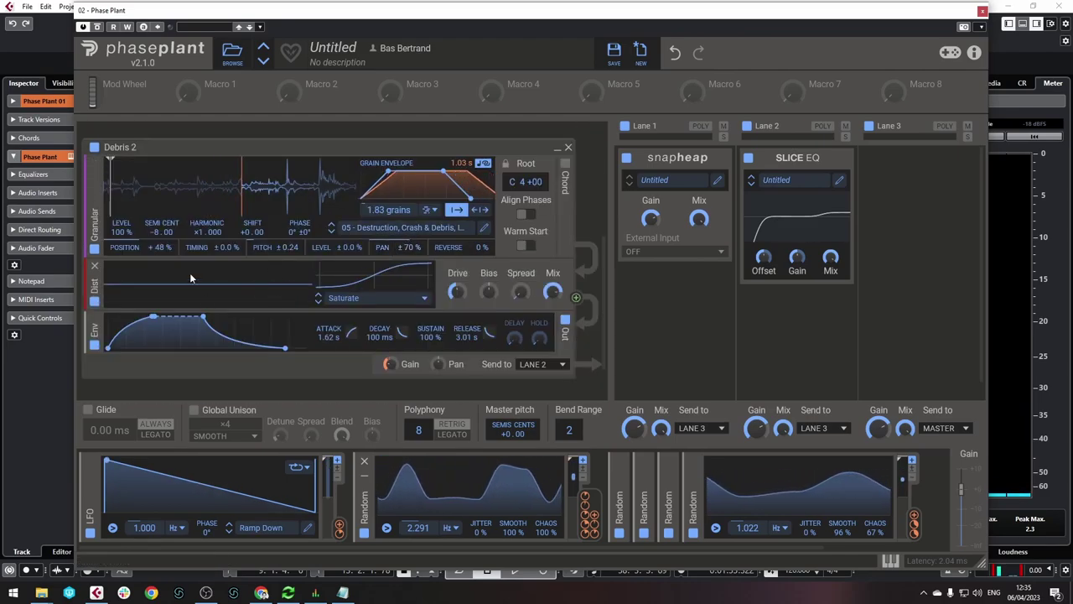
pyautogui.click(434, 228)
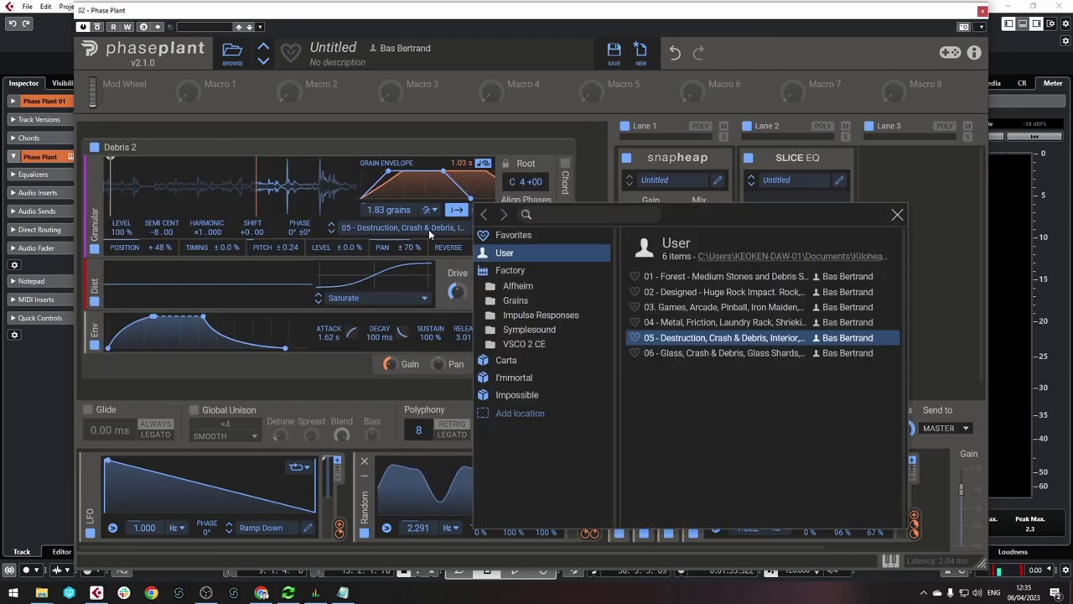
pyautogui.doubleClick(704, 353)
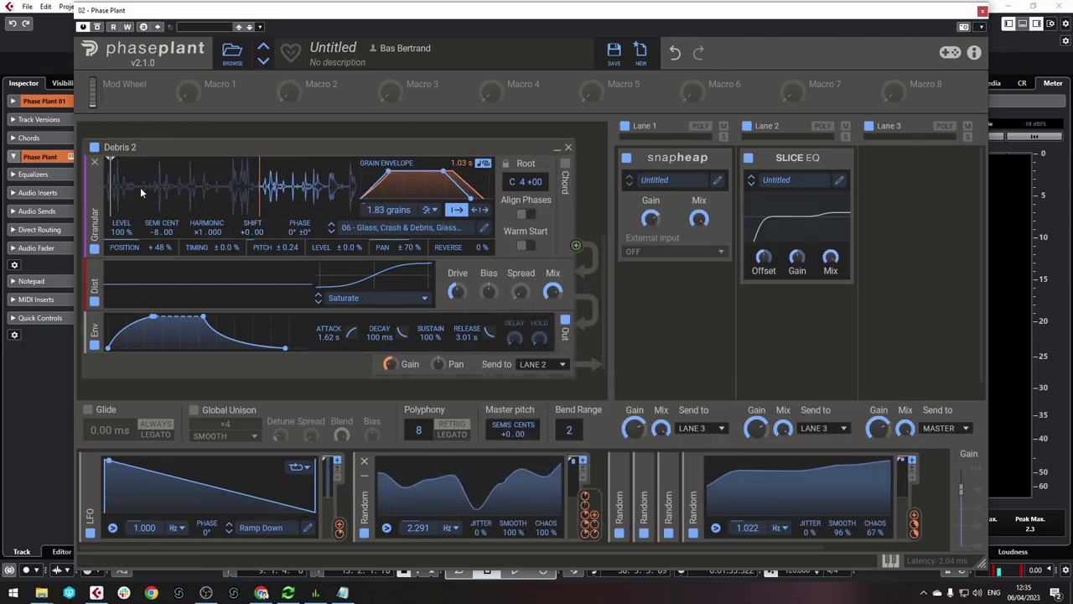
# Assign the Ramp Down LFO to the playback position of the Debris 2 granular generator
pyautogui.scroll(3, 144, 187)
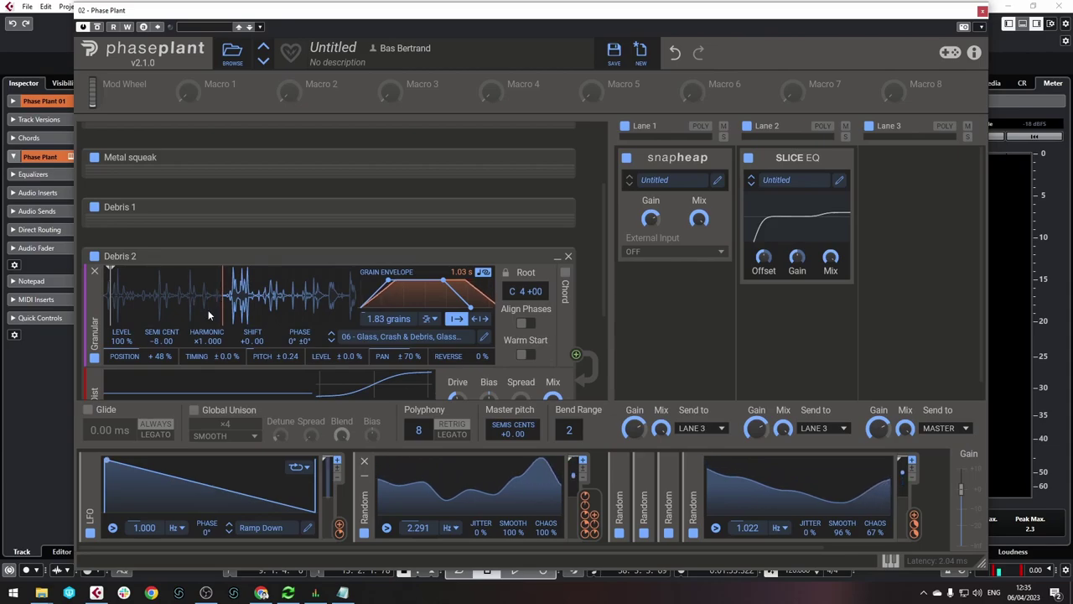
pyautogui.scroll(-2, 209, 315)
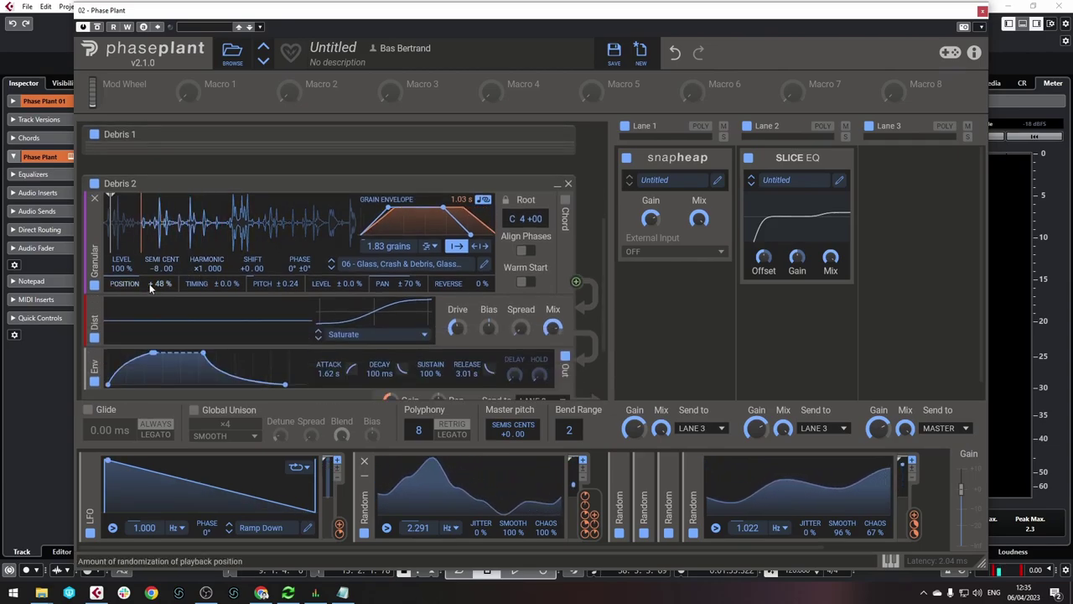
pyautogui.doubleClick(100, 222)
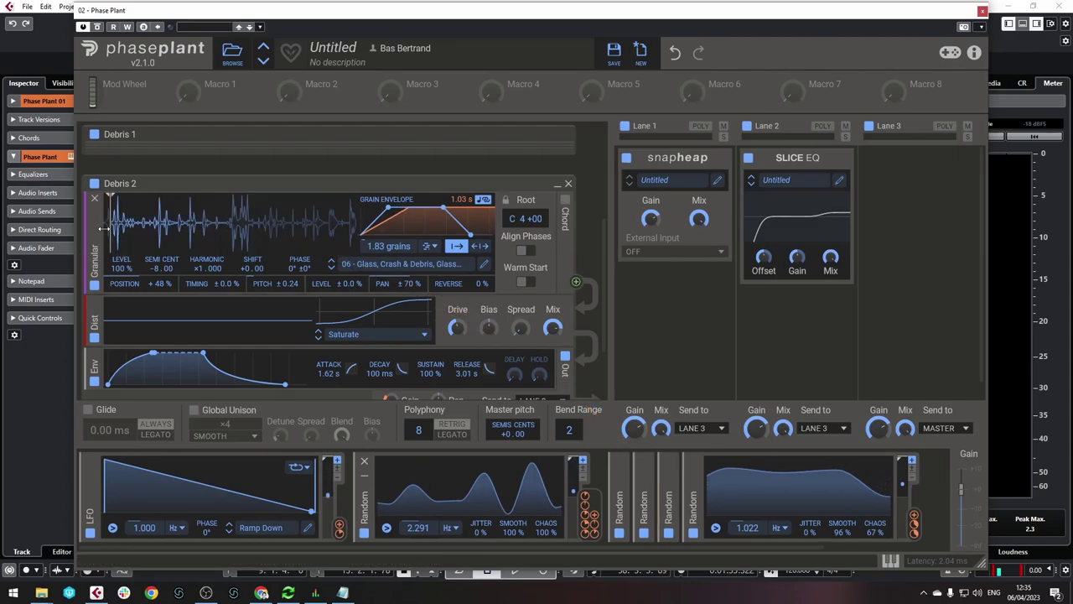
pyautogui.click(340, 527)
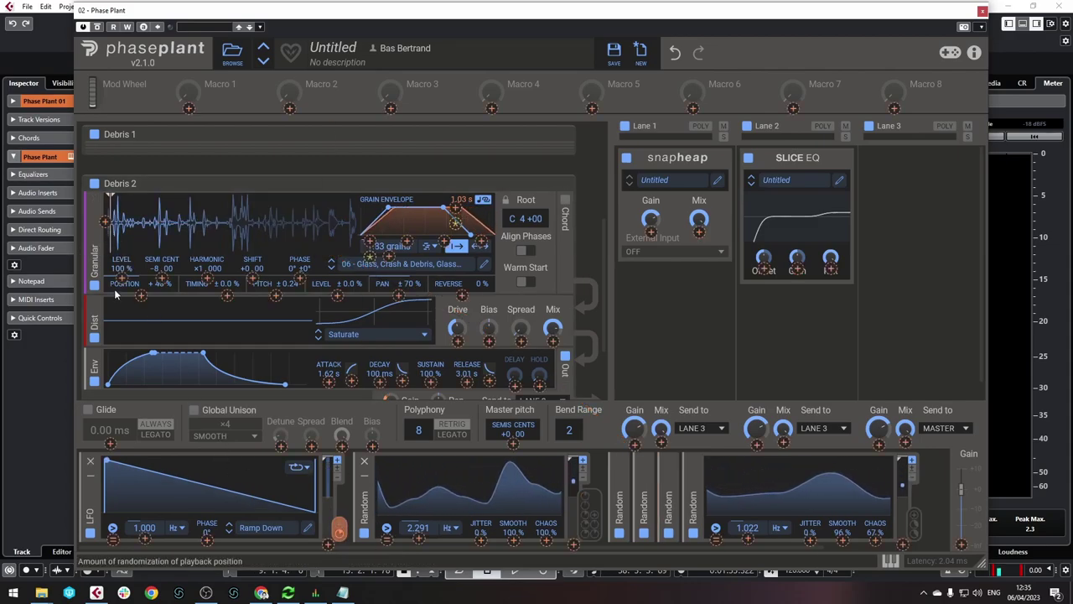
pyautogui.click(106, 223)
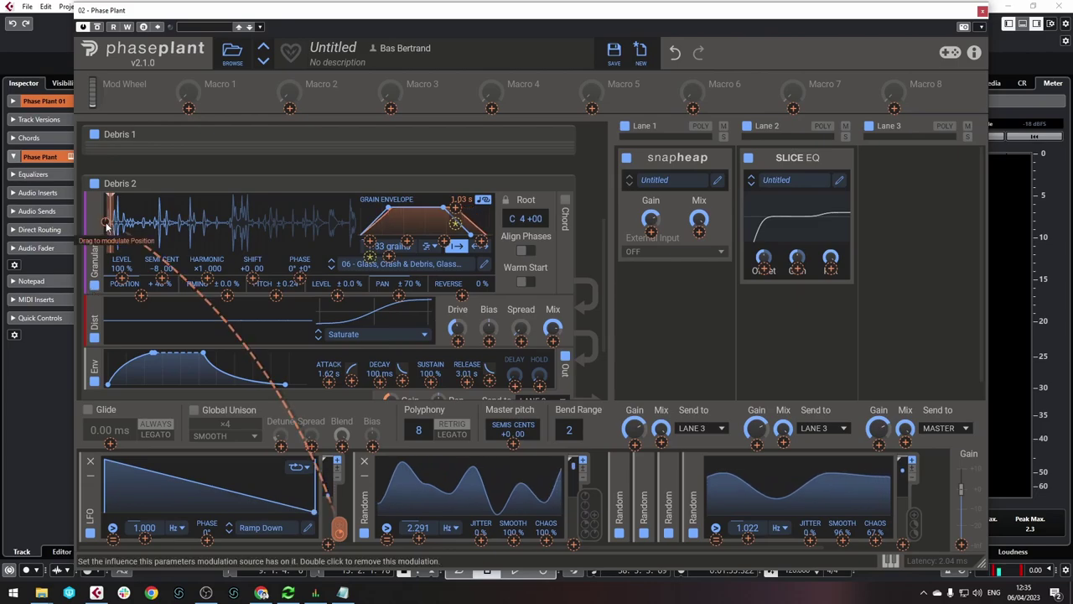
pyautogui.moveTo(105, 223); pyautogui.dragTo(106, 219)
# Set the number of simultaneous grains to 4.88 in Debris 2 and 7.98 in Debris 1
pyautogui.moveTo(359, 250); pyautogui.dragTo(358, 220)
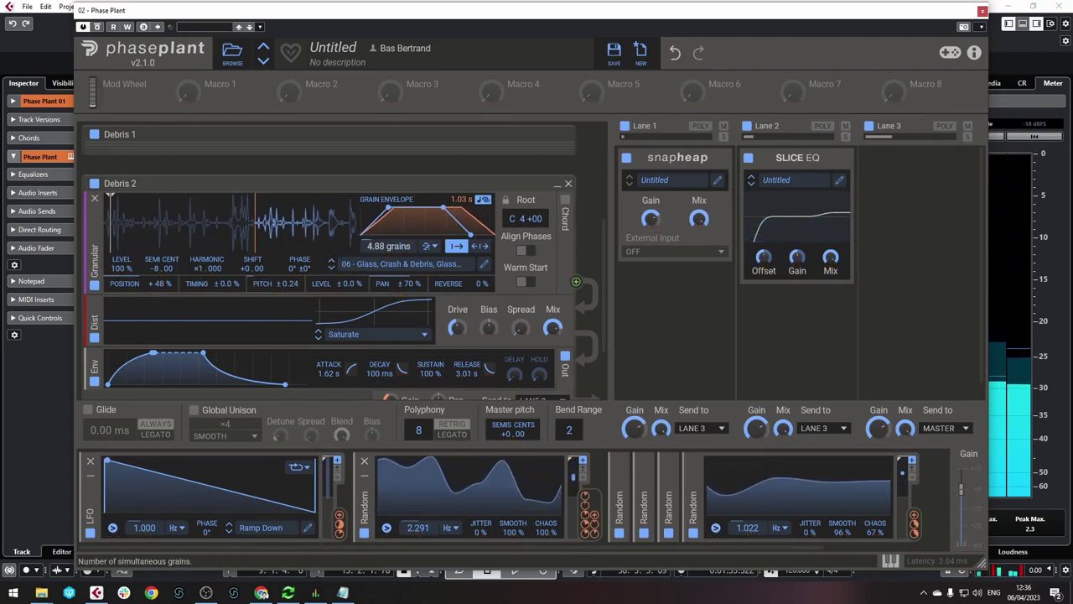
pyautogui.scroll(3, 366, 246)
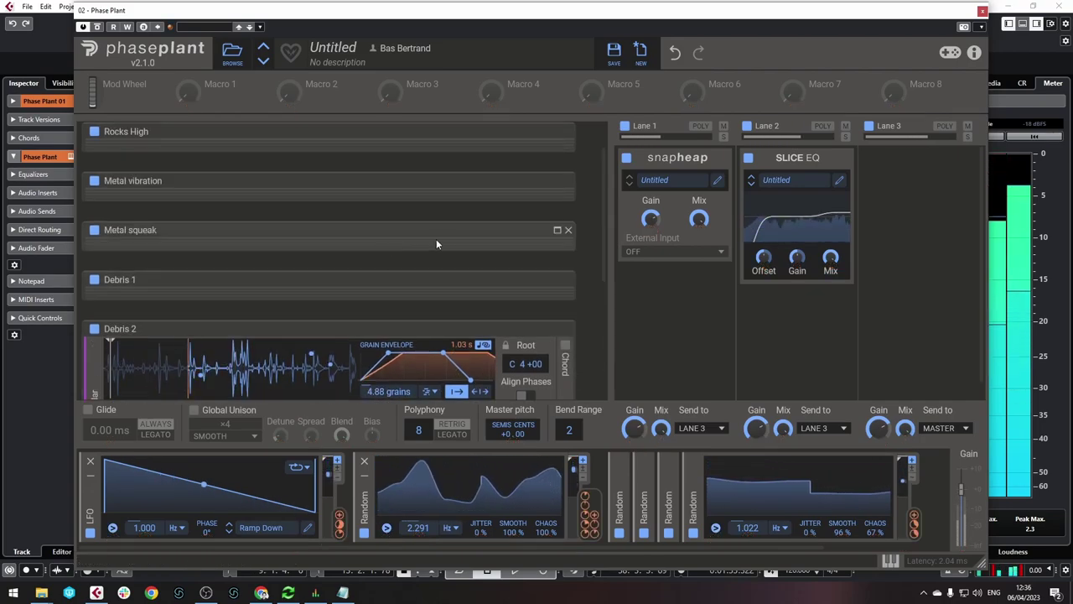
pyautogui.click(559, 280)
pyautogui.scroll(-2, 545, 288)
pyautogui.moveTo(381, 275); pyautogui.dragTo(382, 233)
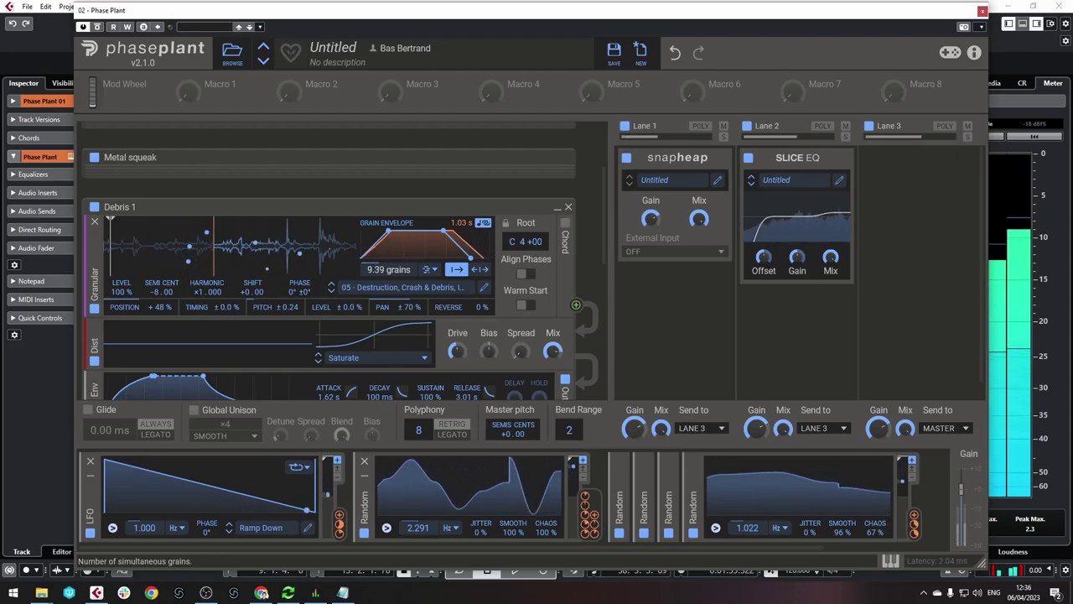
pyautogui.moveTo(369, 275); pyautogui.dragTo(370, 284)
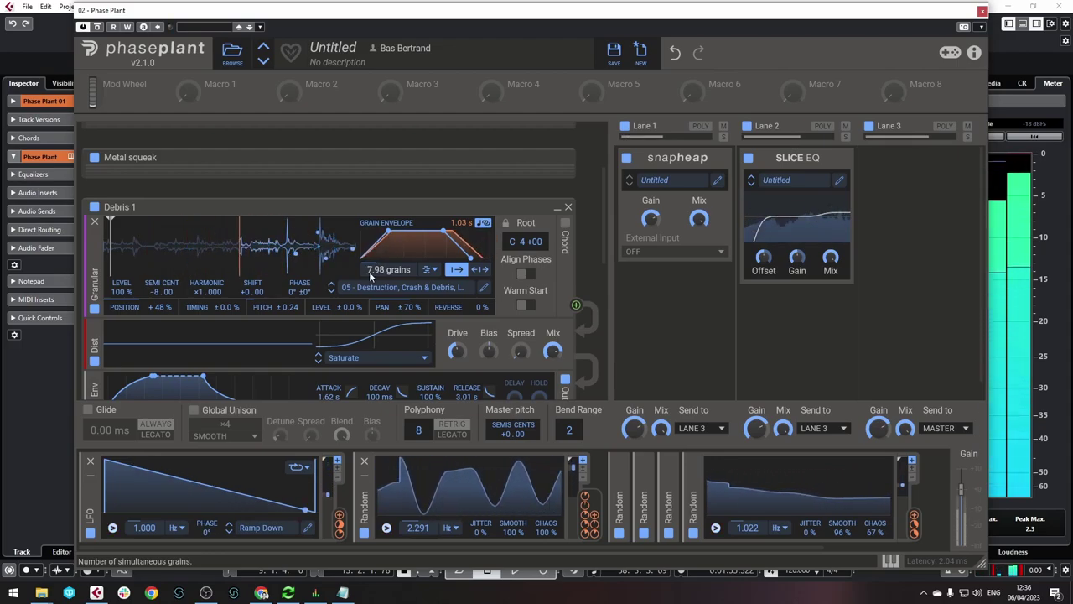
# Reduce the number of simultaneous grains in Debris 2 to 1.93
pyautogui.scroll(-1, 369, 285)
pyautogui.scroll(-3, 369, 290)
pyautogui.moveTo(912, 519); pyautogui.dragTo(399, 286)
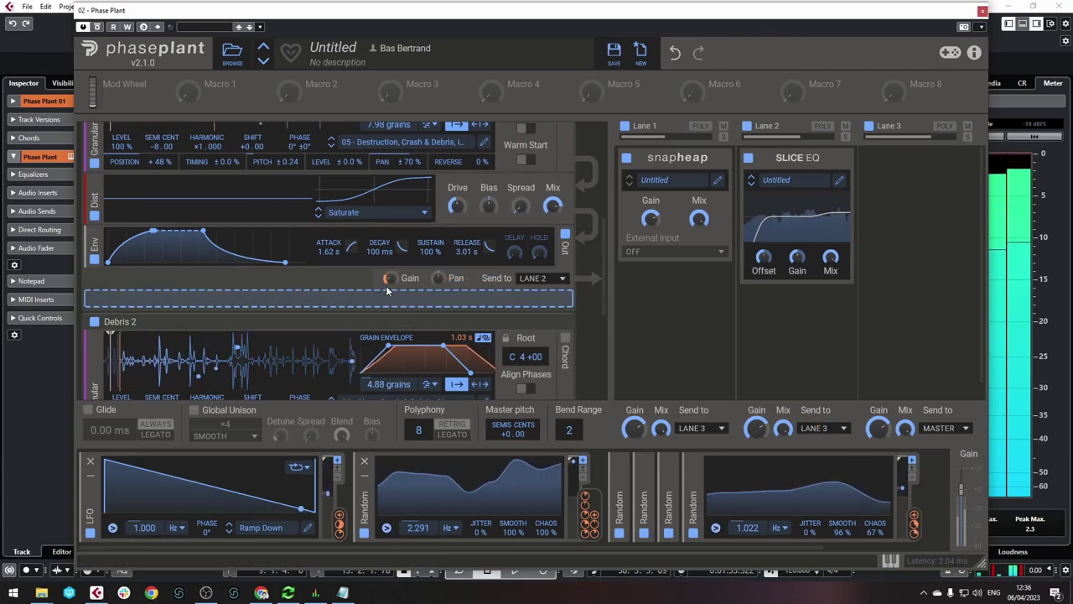
pyautogui.scroll(-5, 392, 280)
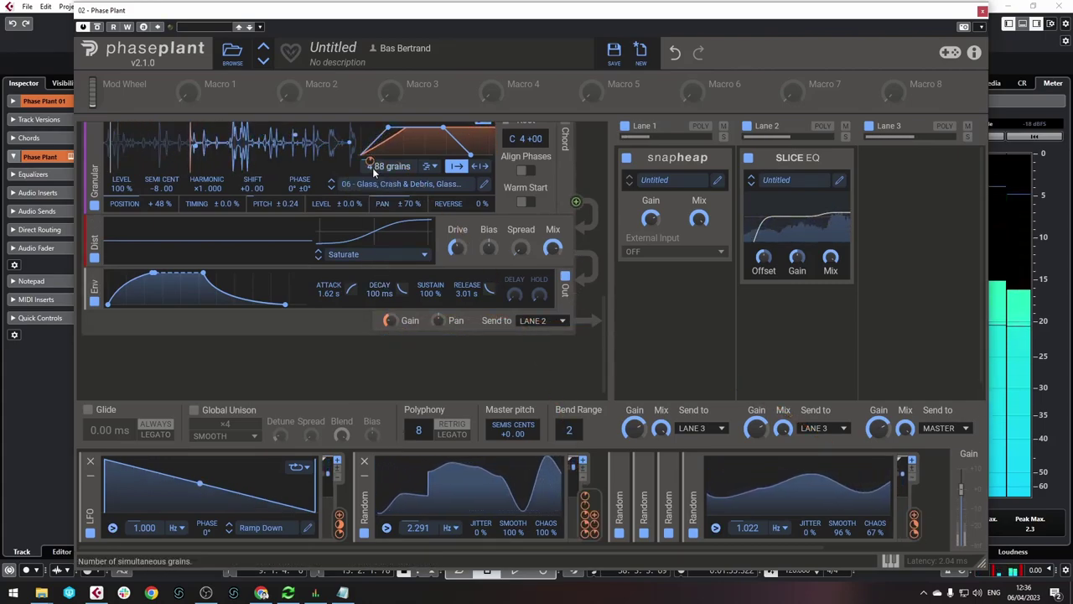
pyautogui.scroll(3, 380, 285)
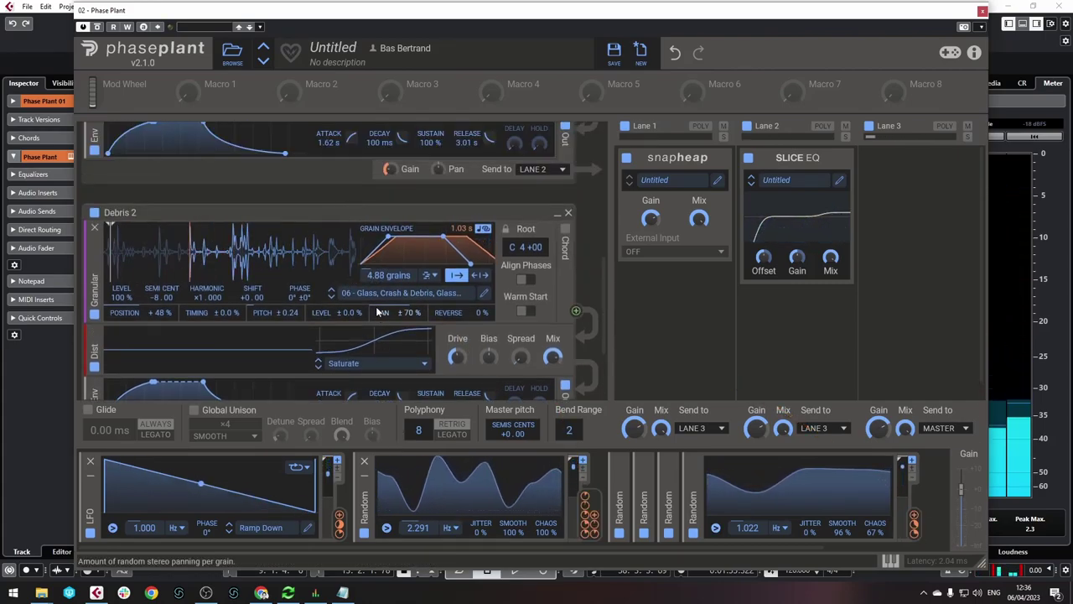
pyautogui.moveTo(388, 275); pyautogui.dragTo(388, 326)
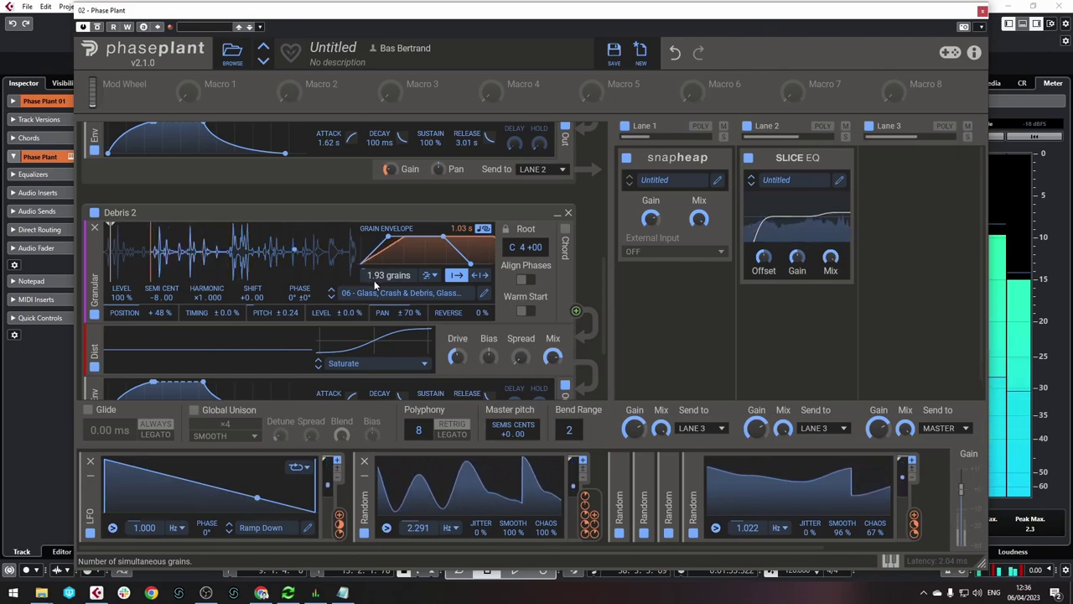
pyautogui.scroll(-3, 373, 293)
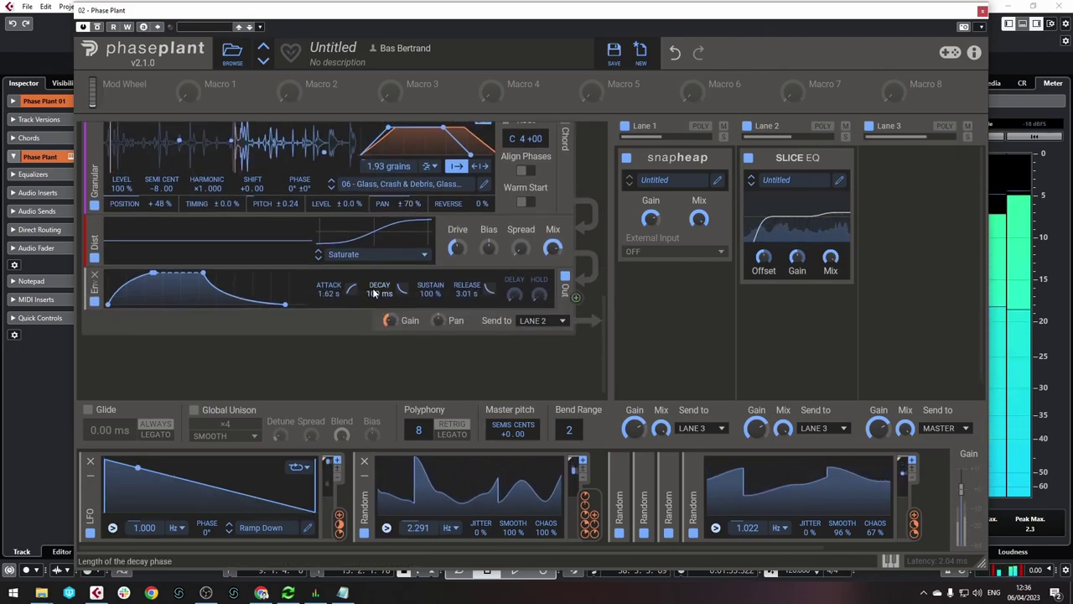
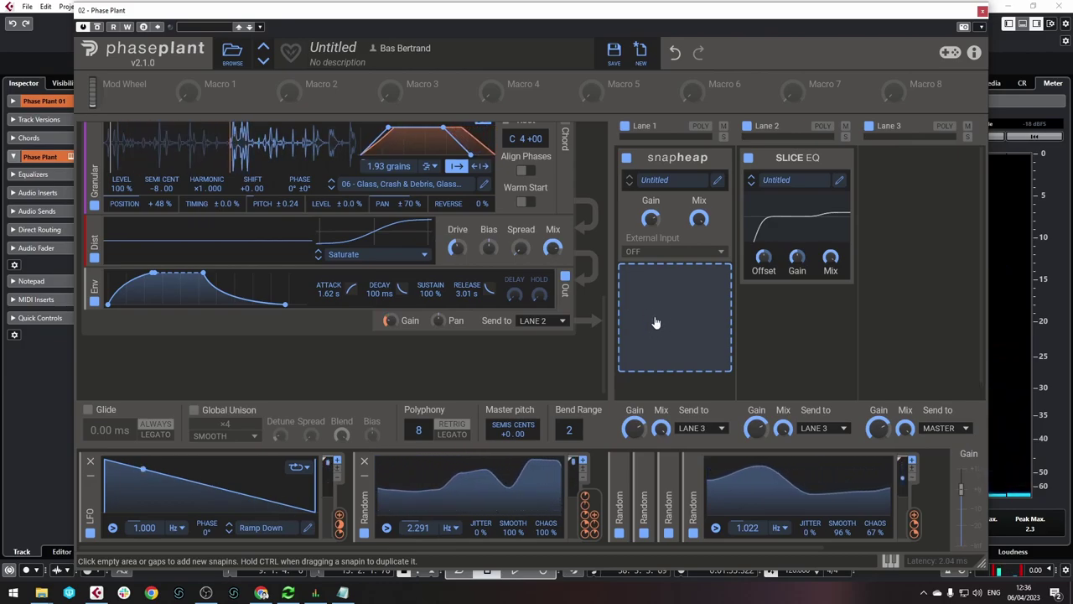
# Add a 3-Band EQ below Snap Heap in Lane 1 and boost its low band slightly
pyautogui.click(660, 330)
pyautogui.click(652, 374)
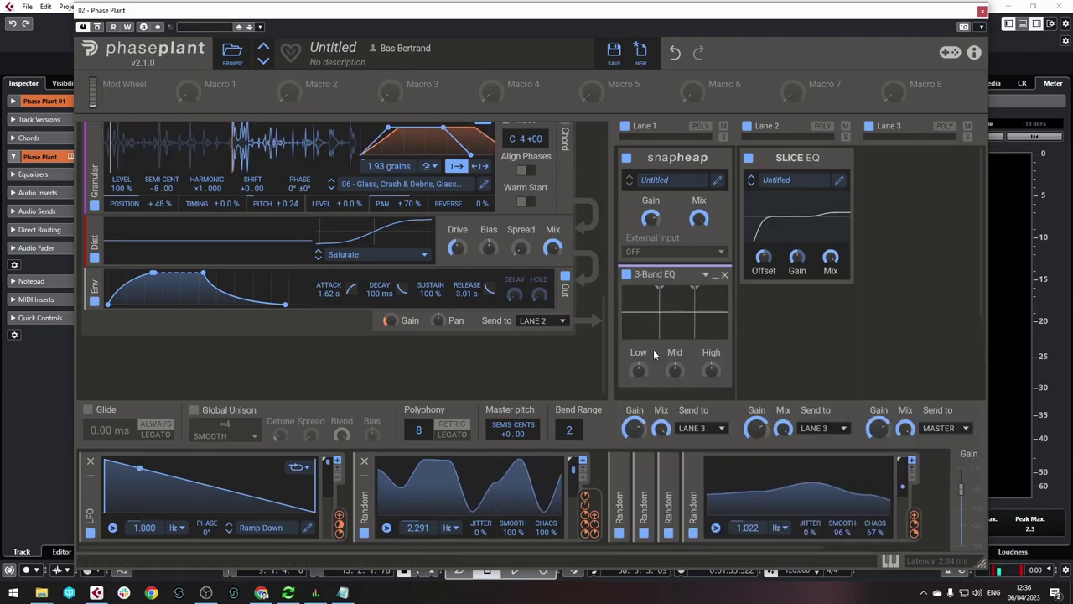
pyautogui.scroll(6, 556, 335)
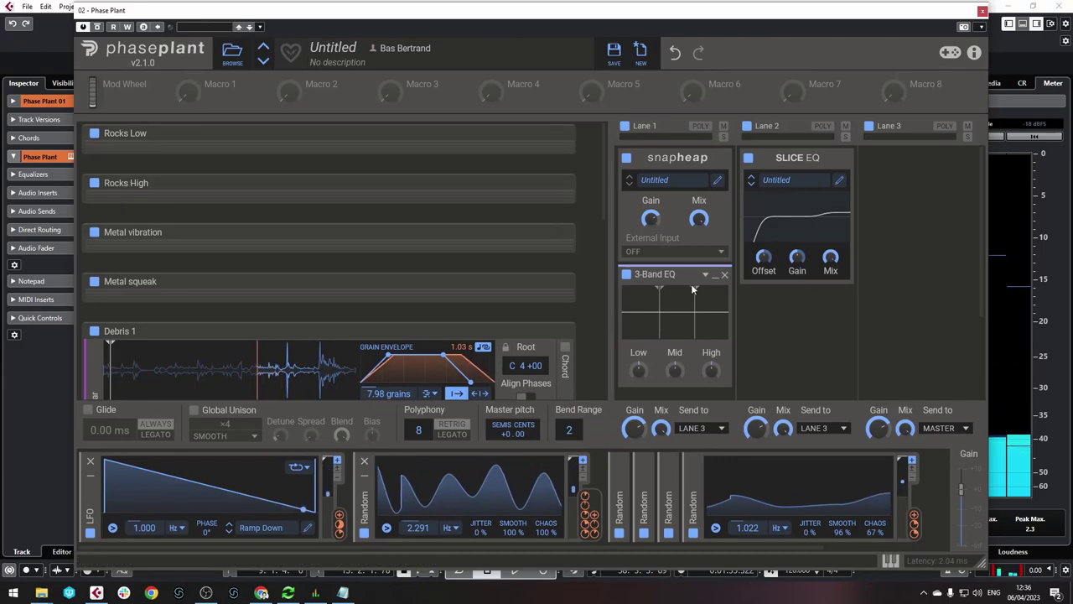
pyautogui.moveTo(637, 370); pyautogui.dragTo(637, 358)
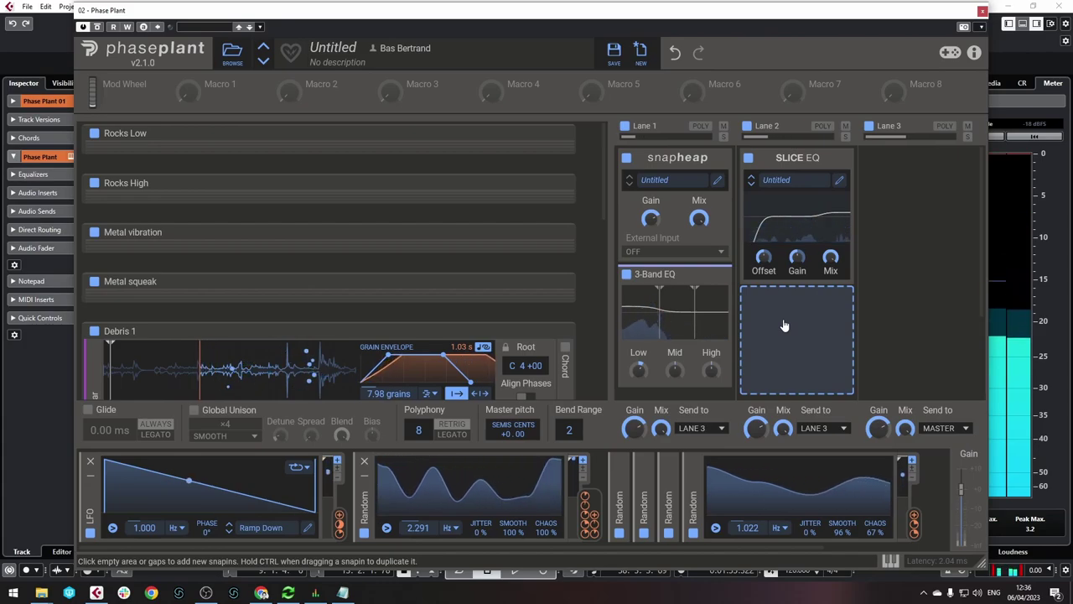
# Add a 3-Band EQ below Slice EQ in Lane 2 and boost its high band slightly
pyautogui.click(785, 326)
pyautogui.press('Return')
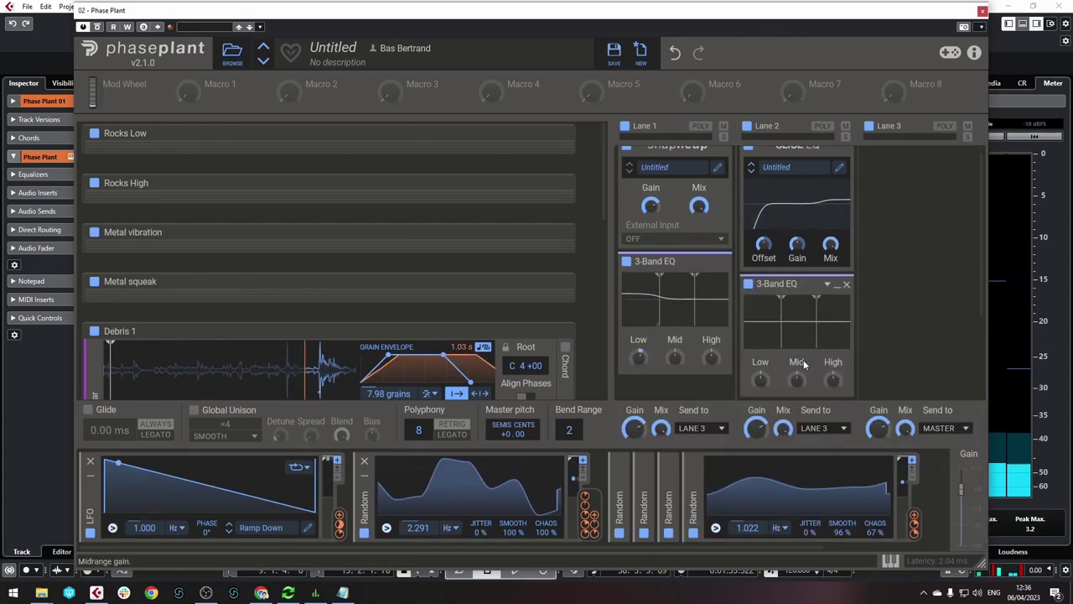
pyautogui.moveTo(832, 380); pyautogui.dragTo(832, 366)
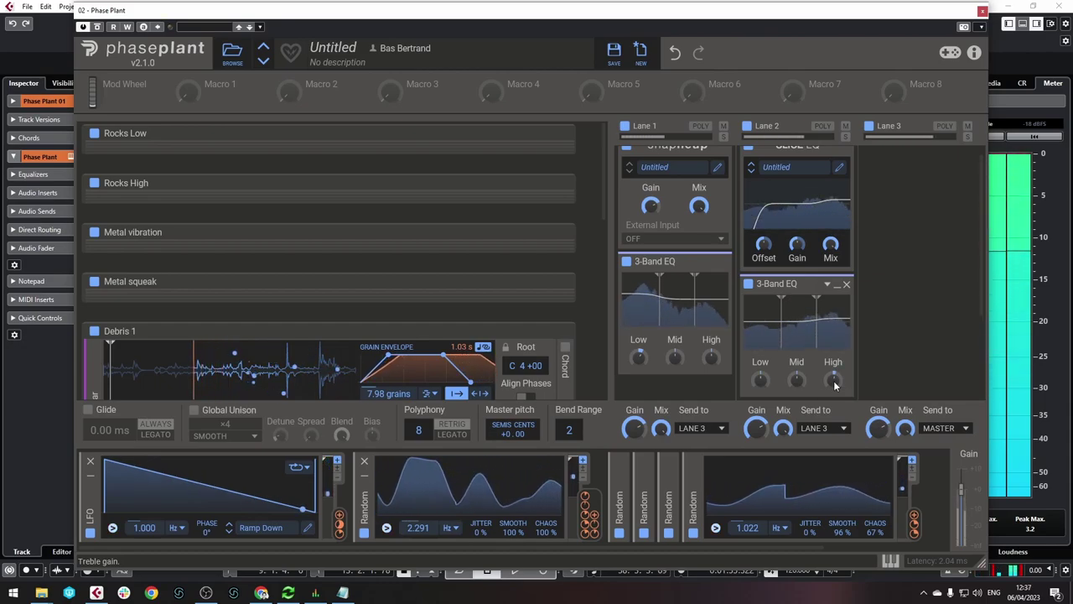
# Add a Dynamics effect to Lane 3 with a 1.9:1 ratio above the high threshold and raise its output gain to about 5.5 dB
pyautogui.scroll(1, 796, 315)
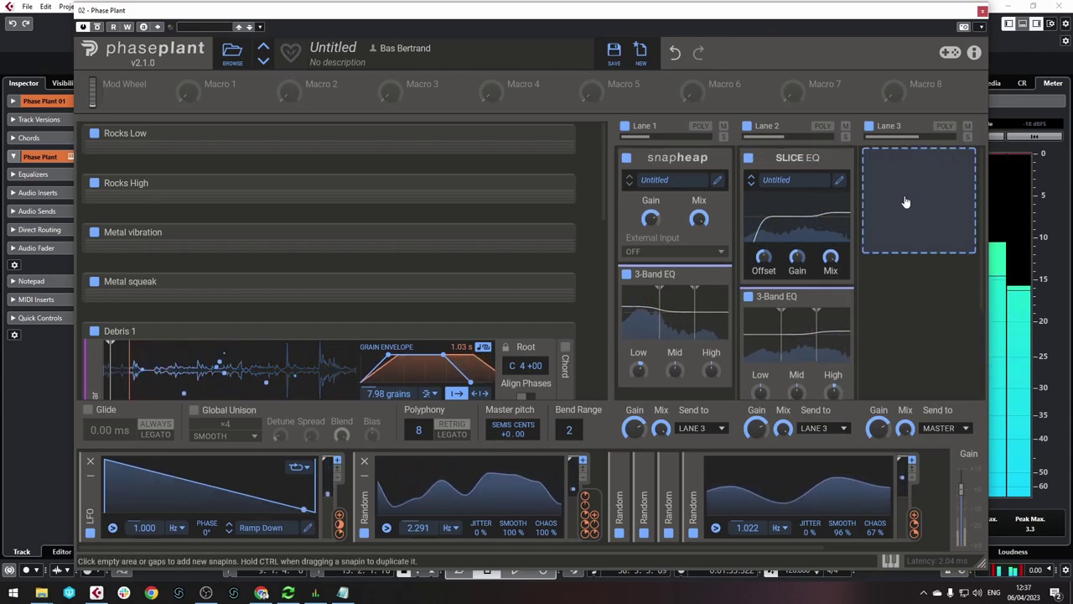
pyautogui.click(905, 202)
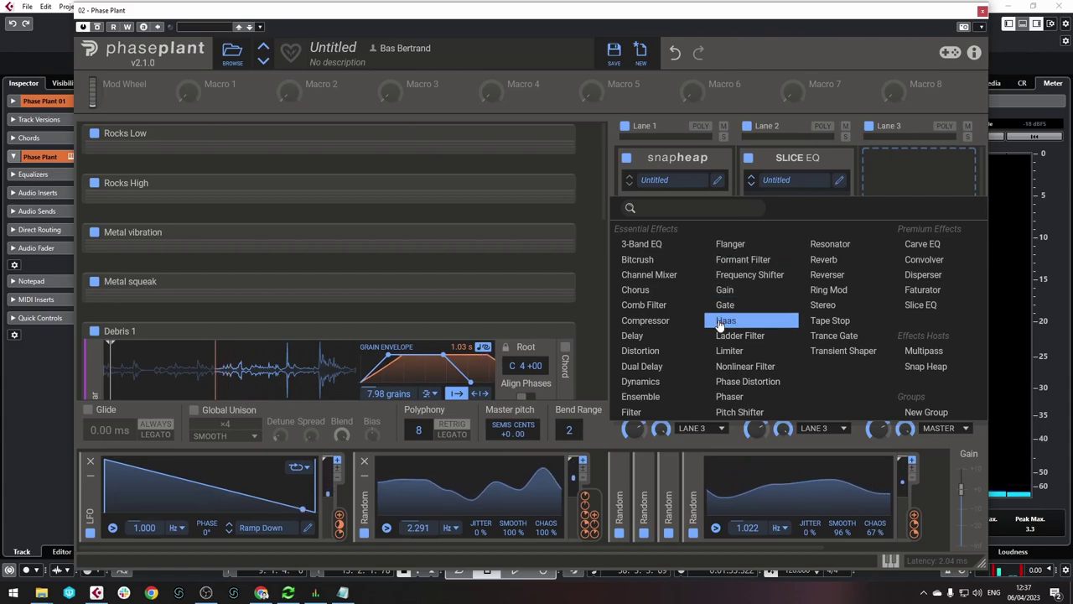
pyautogui.click(639, 380)
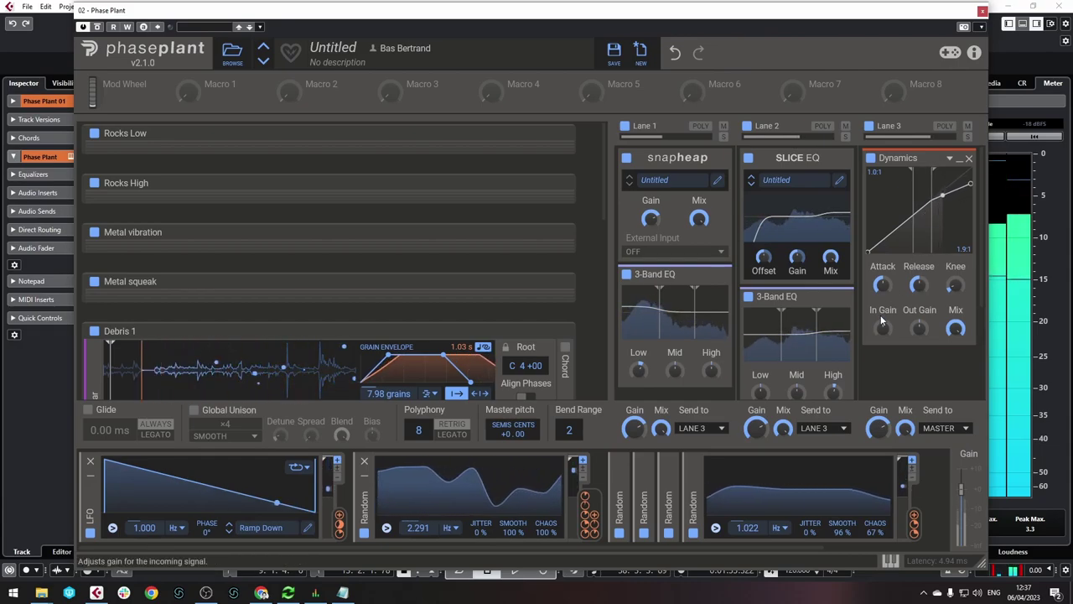
pyautogui.moveTo(920, 331); pyautogui.dragTo(921, 308)
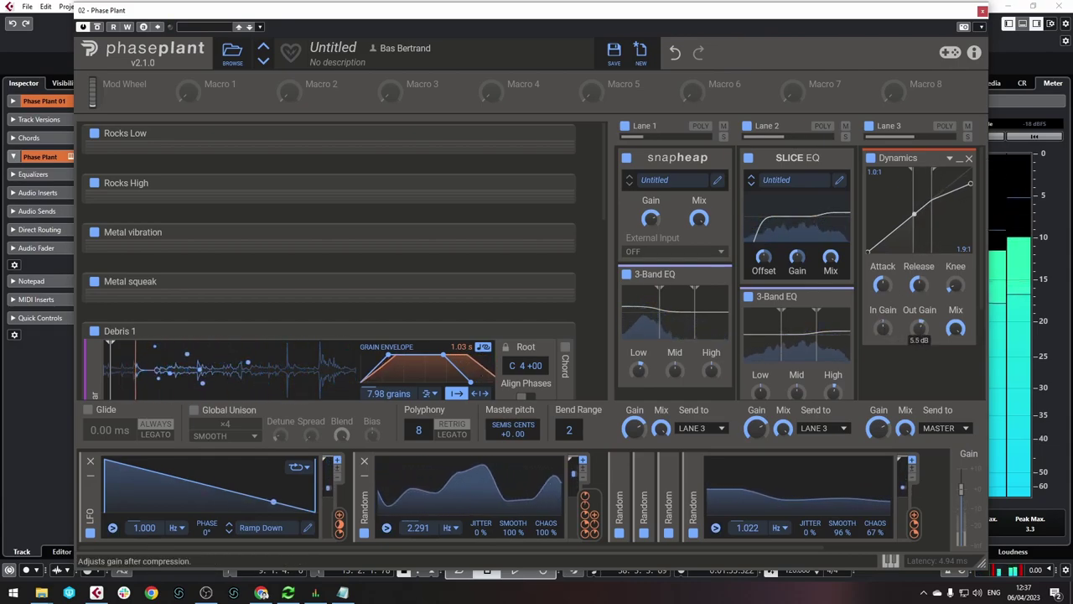
# Add a Limiter below the Dynamics effect in Lane 3
pyautogui.scroll(-3, 920, 331)
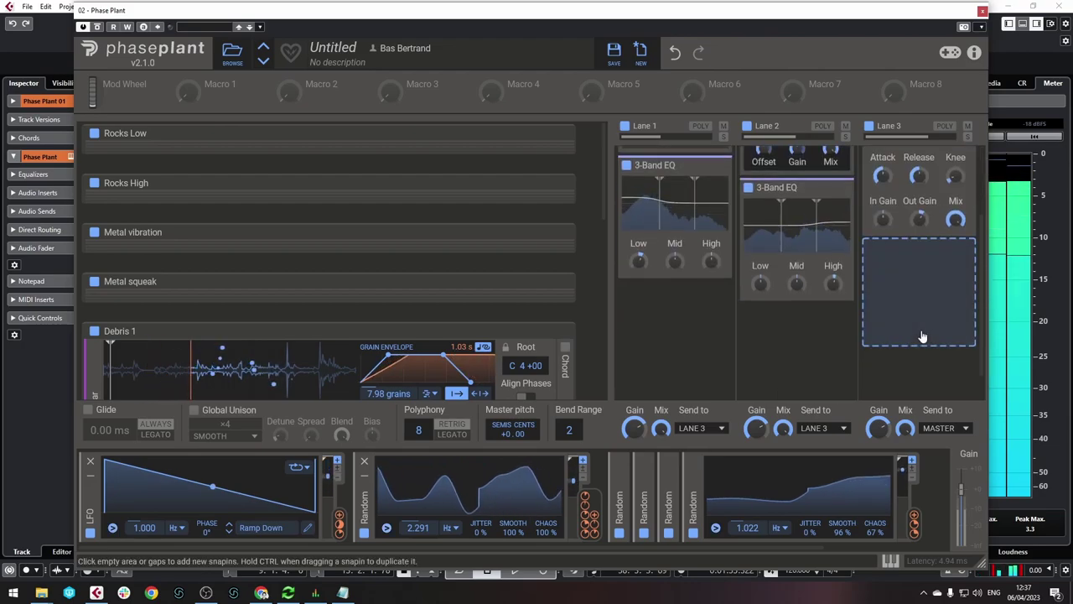
pyautogui.click(920, 310)
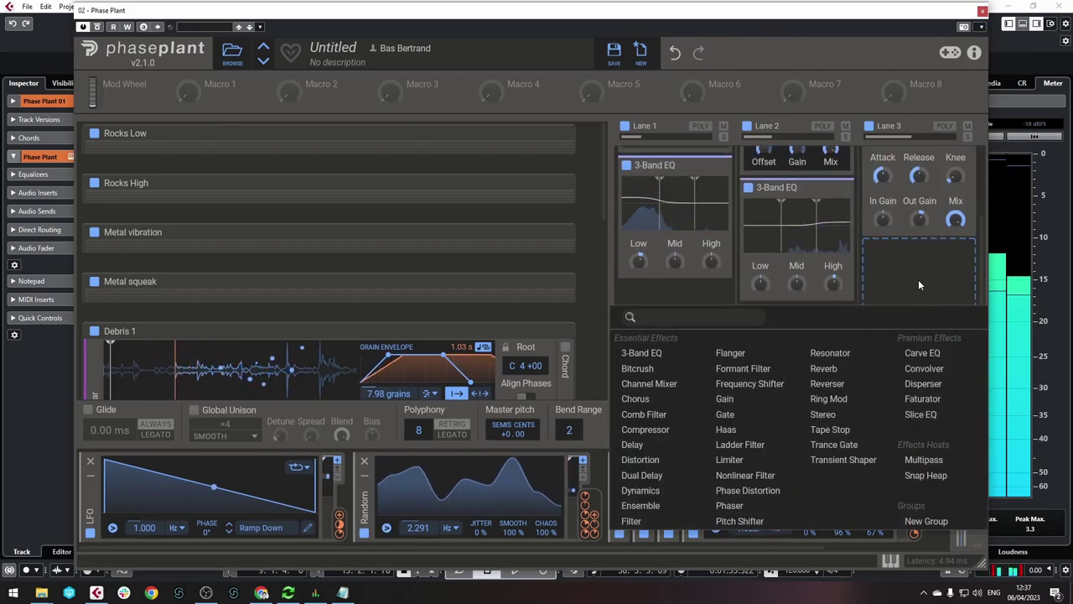
pyautogui.click(731, 460)
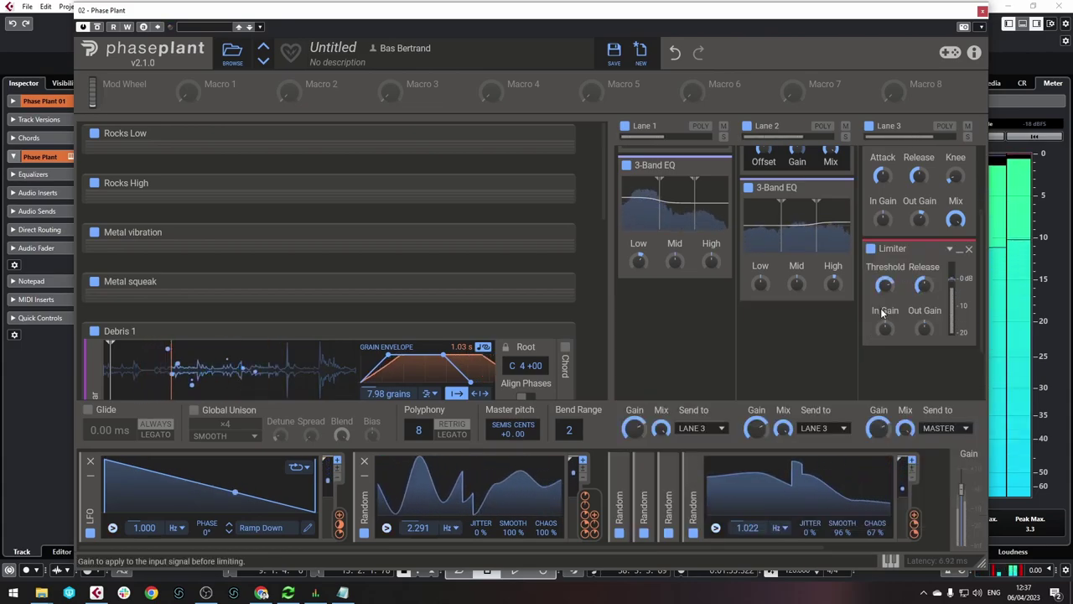
pyautogui.scroll(3, 884, 314)
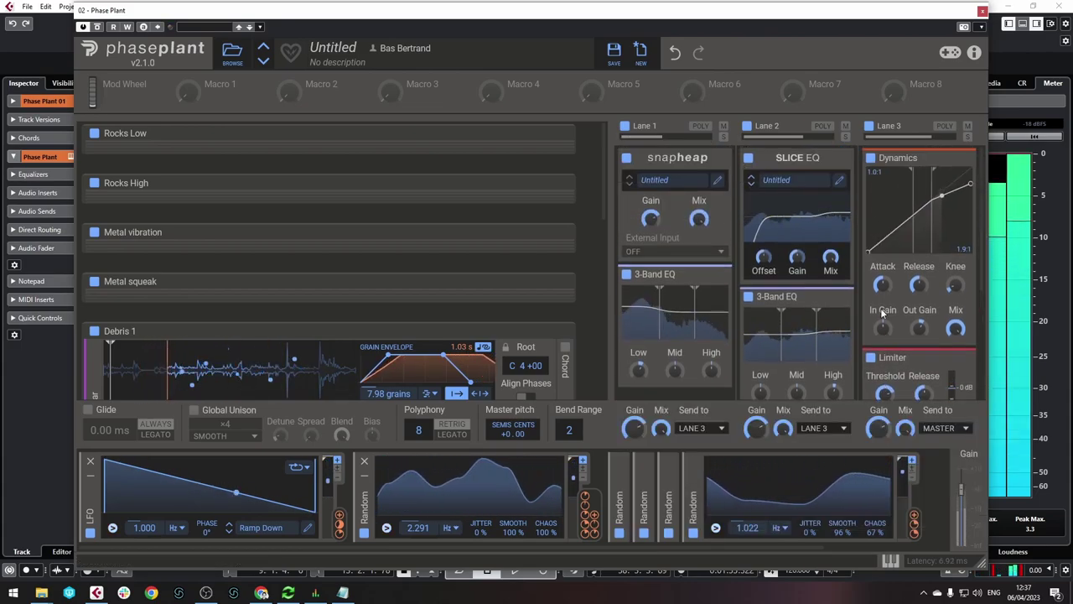
pyautogui.moveTo(920, 227); pyautogui.dragTo(922, 225)
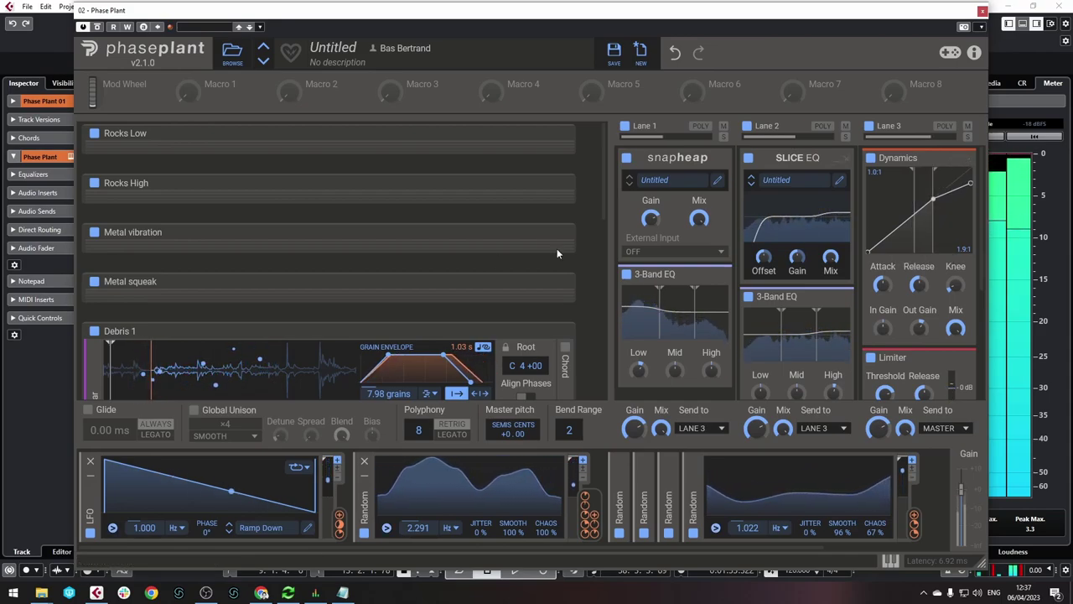
# Collapse the expanded debris groups and expand the Rocks Low group
pyautogui.click(557, 331)
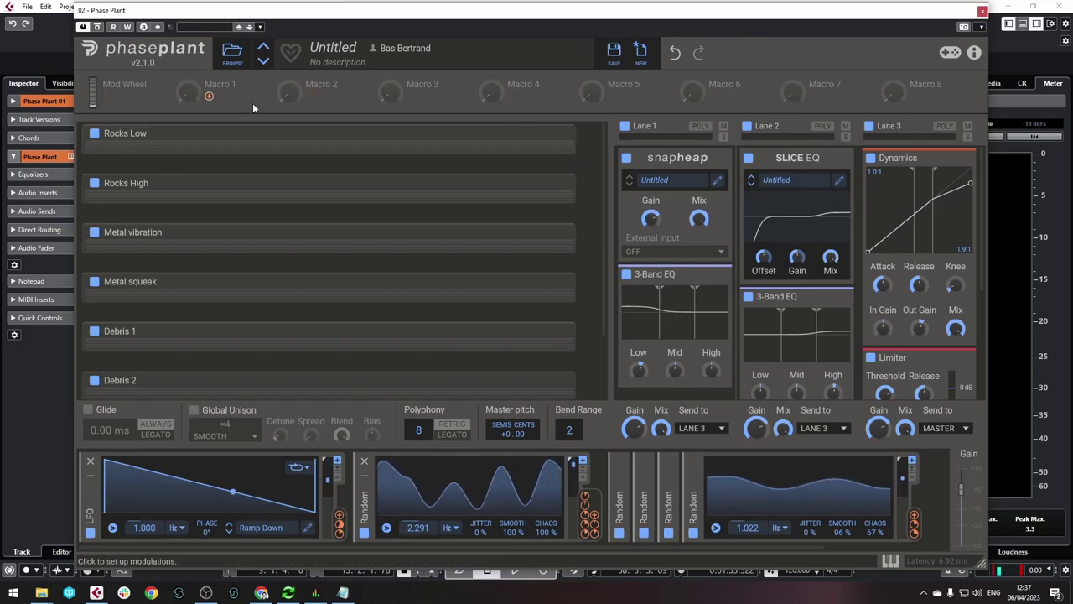
pyautogui.click(558, 137)
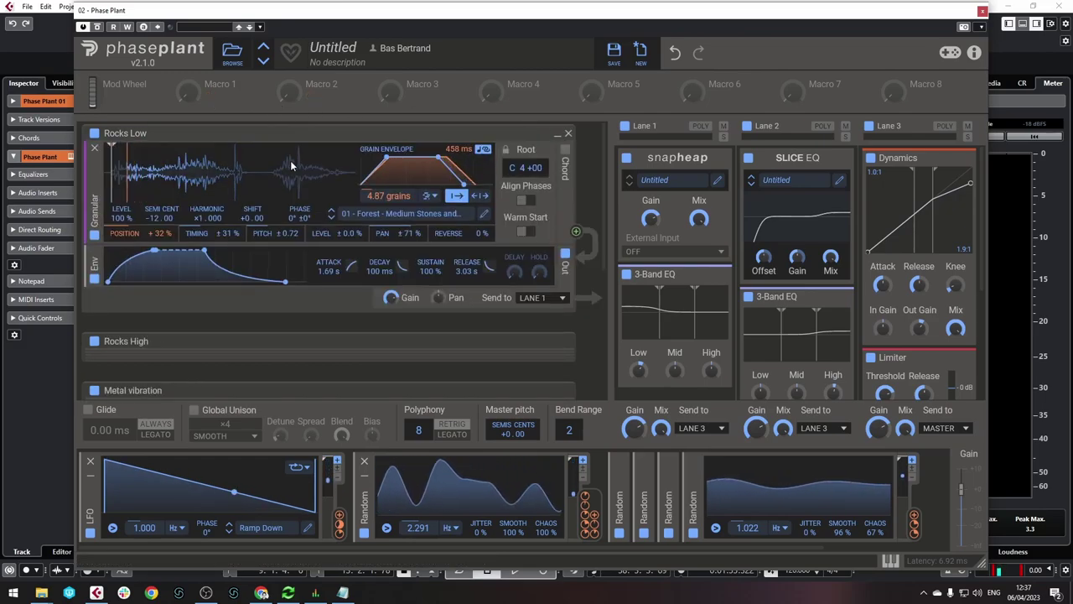
# Lower the Rocks Low output gain to minus infinity and modulate it from Macro 1 by about +80.4%
pyautogui.moveTo(217, 99)
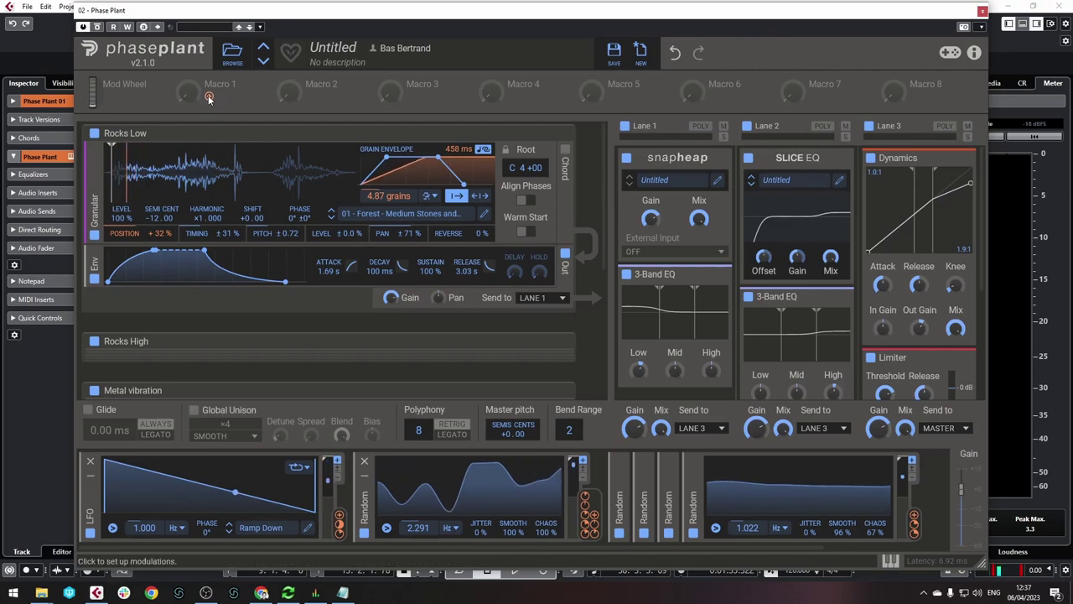
pyautogui.click(210, 97)
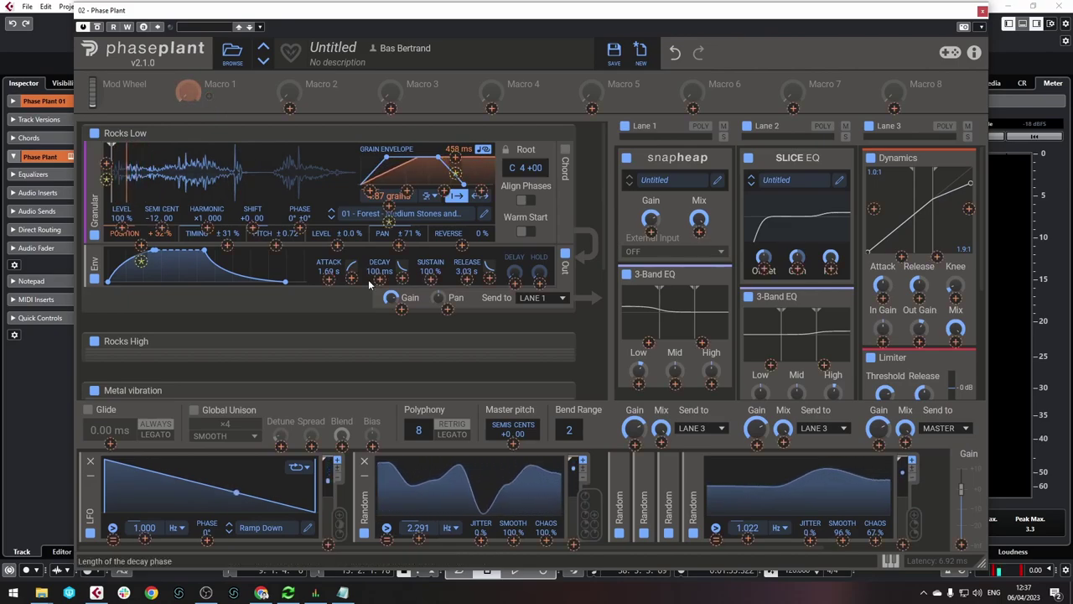
pyautogui.rightClick(393, 303)
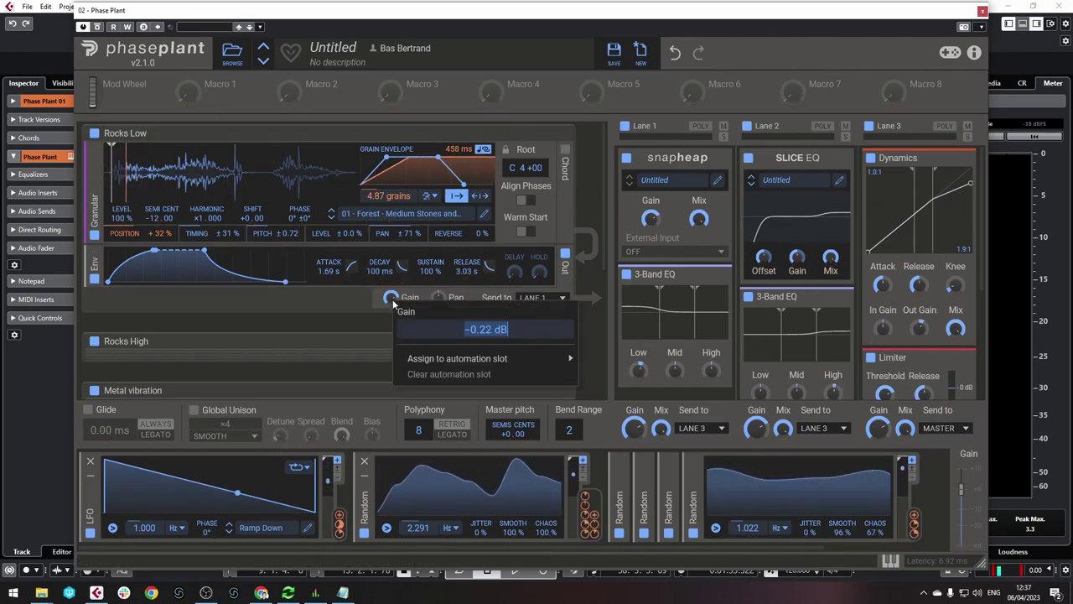
pyautogui.click(382, 302)
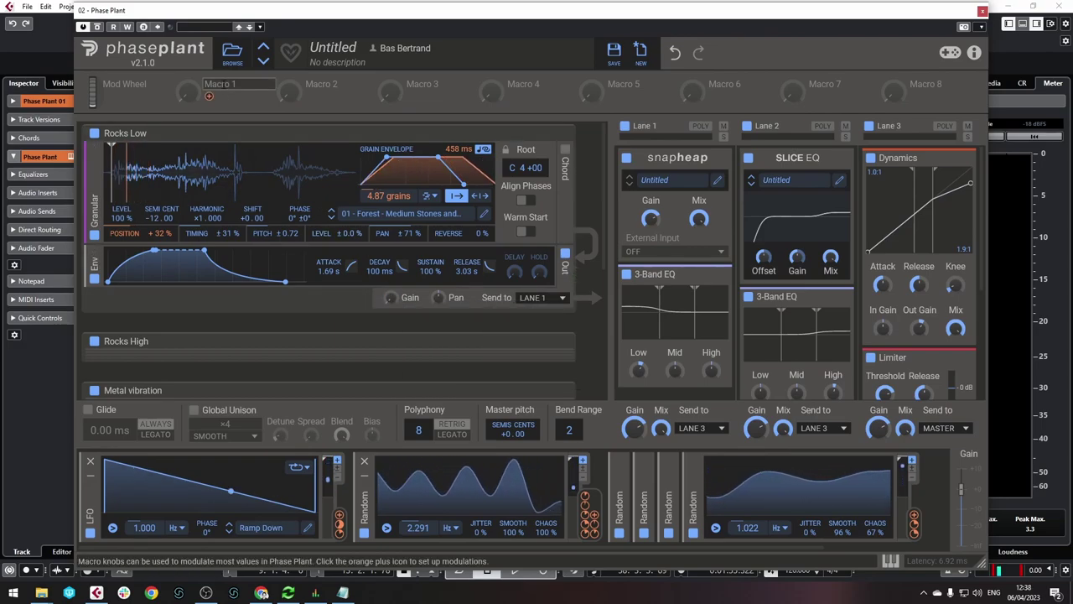
pyautogui.click(210, 98)
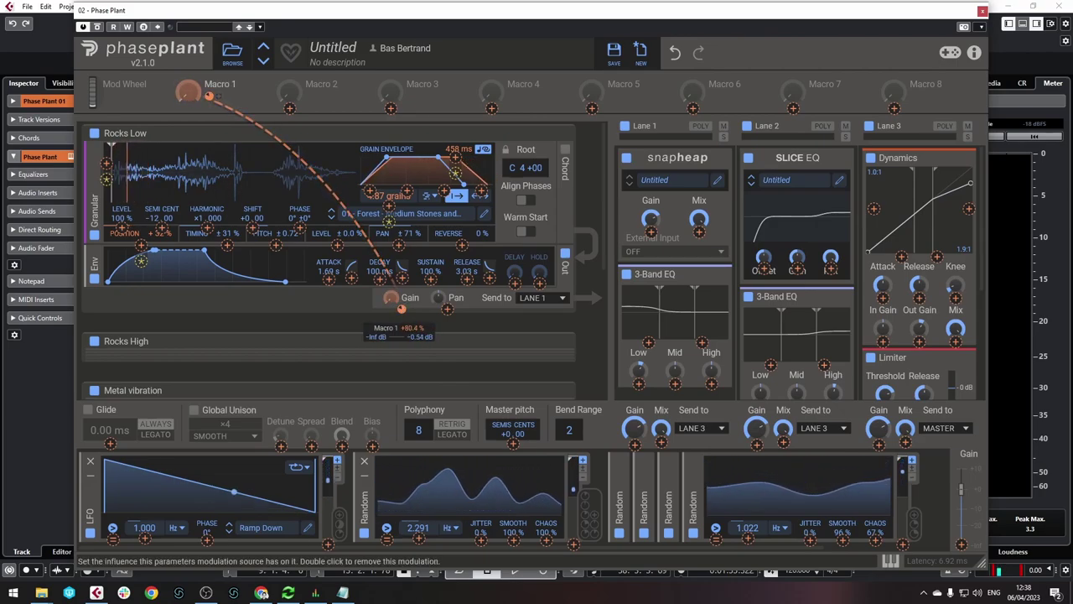
pyautogui.click(251, 110)
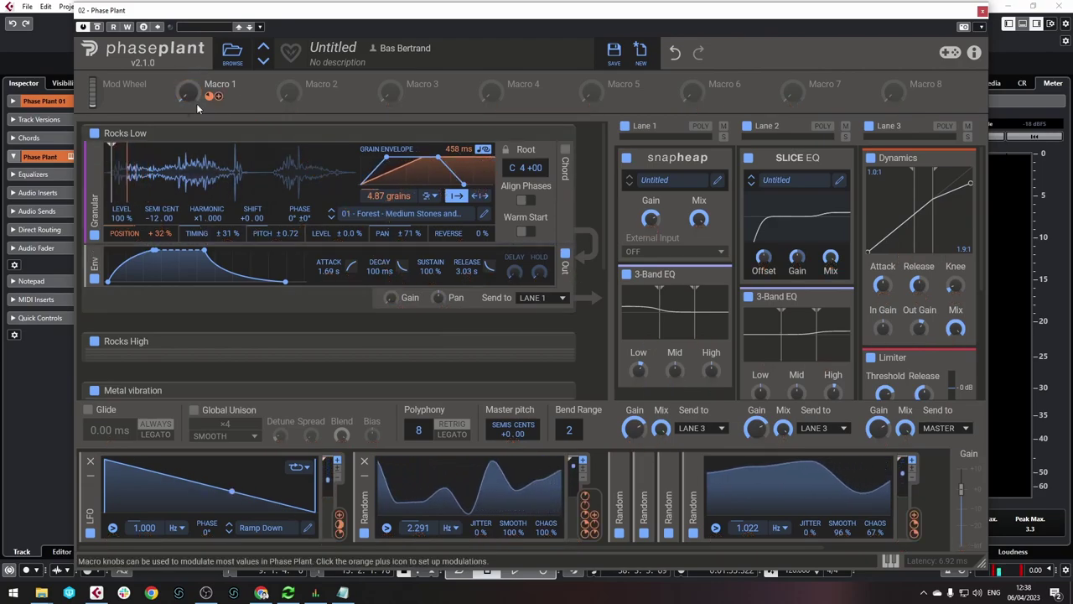
# Turn Macro 1 fully up and rename it Rocks Low
pyautogui.moveTo(190, 94); pyautogui.dragTo(189, 67)
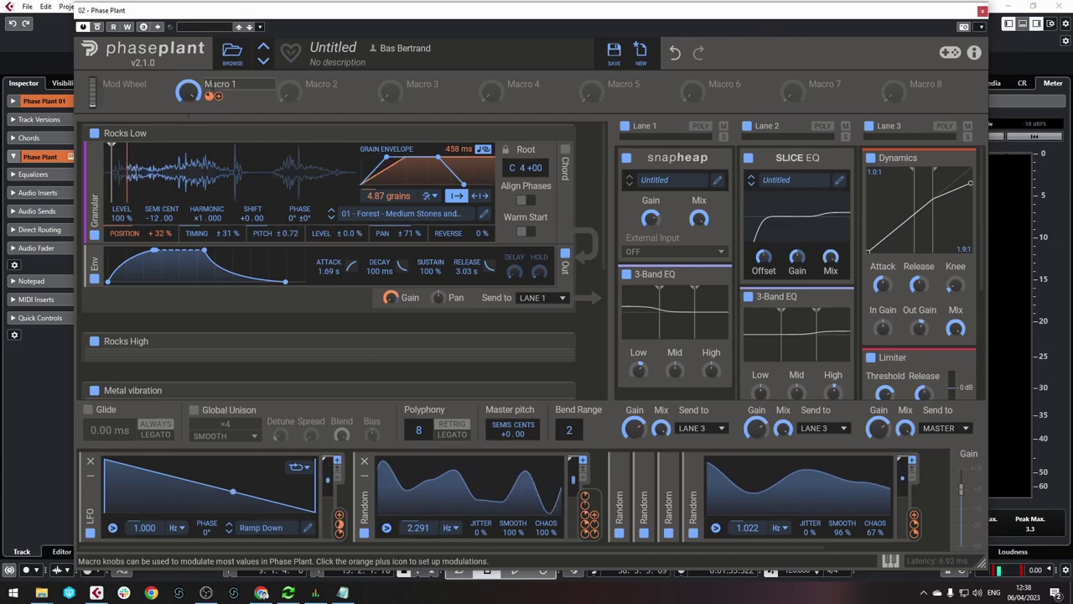
pyautogui.doubleClick(219, 84)
pyautogui.write('Rocks')
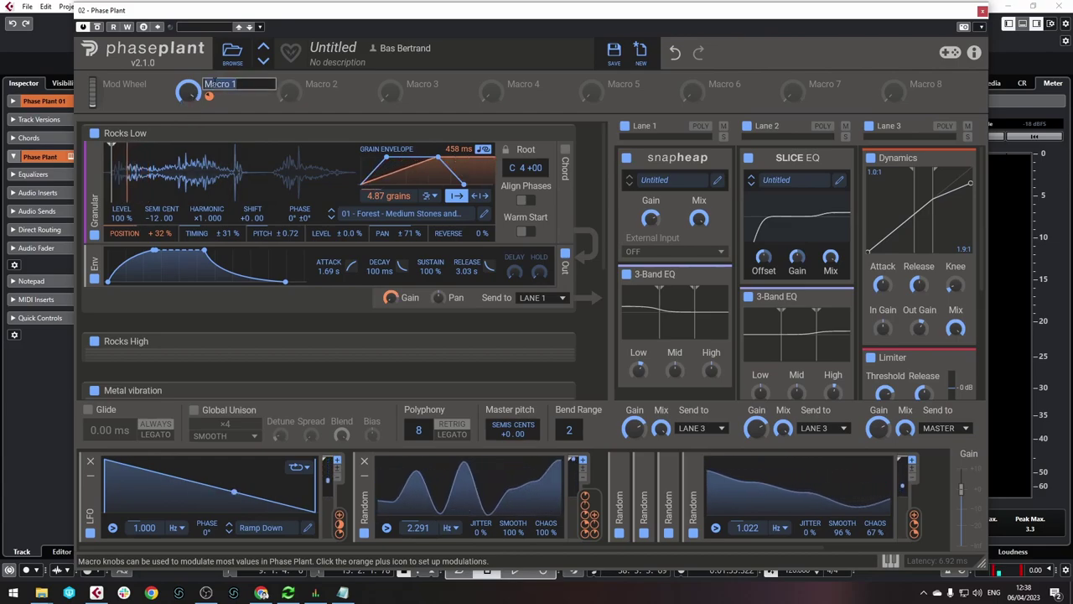
pyautogui.write(' Low')
pyautogui.press('Return')
# Switch from the Rocks Low group to Rocks High and make Macro 2 control the Random modulation amount on its output gain by +100%
pyautogui.click(558, 134)
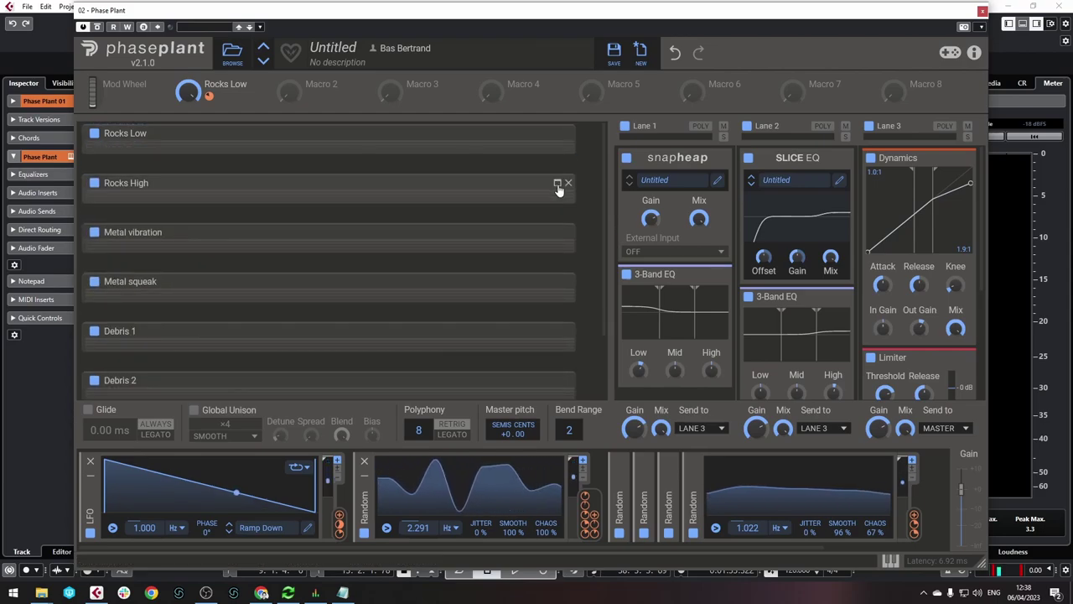
pyautogui.click(558, 184)
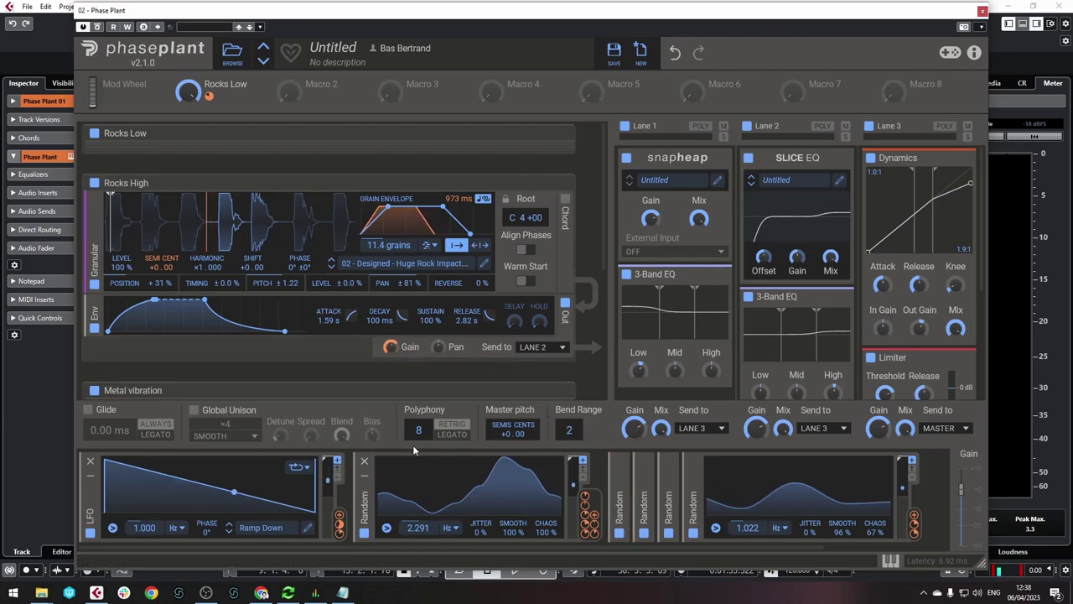
pyautogui.click(364, 475)
pyautogui.click(391, 475)
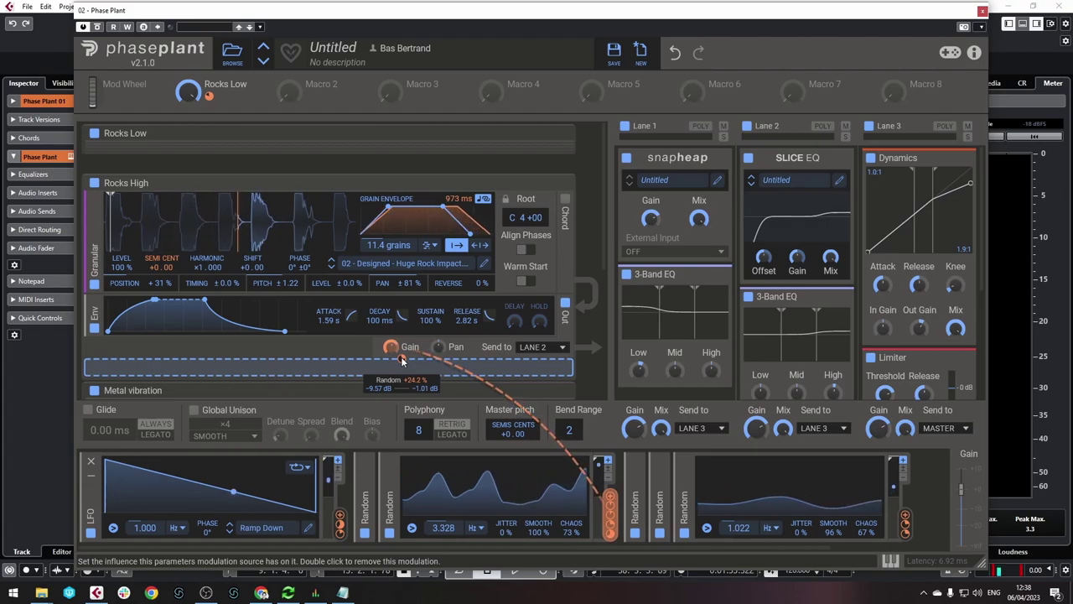
pyautogui.click(309, 96)
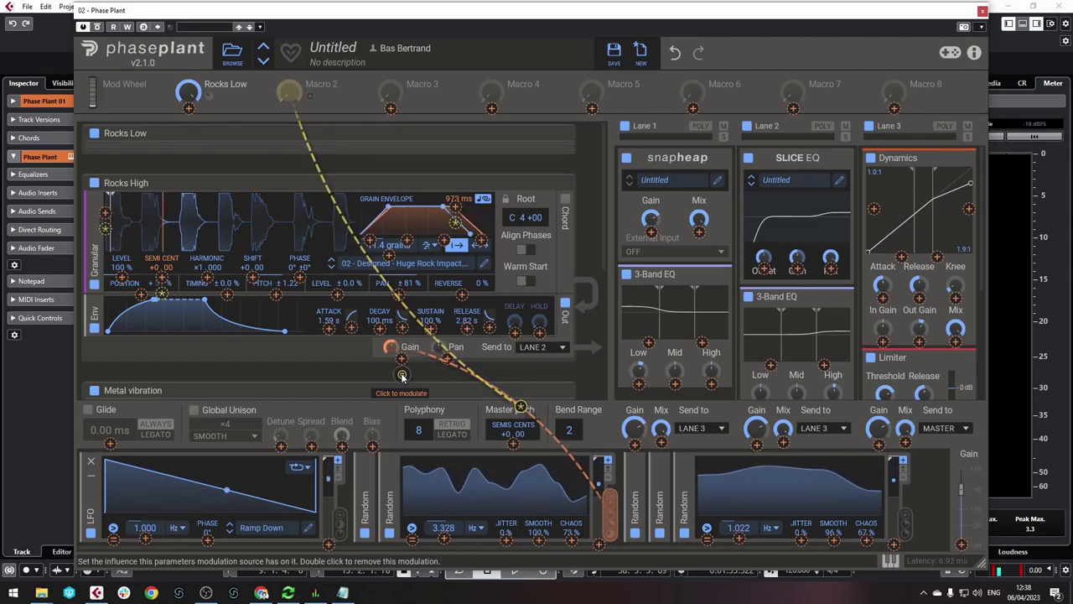
pyautogui.moveTo(402, 376); pyautogui.dragTo(296, 99)
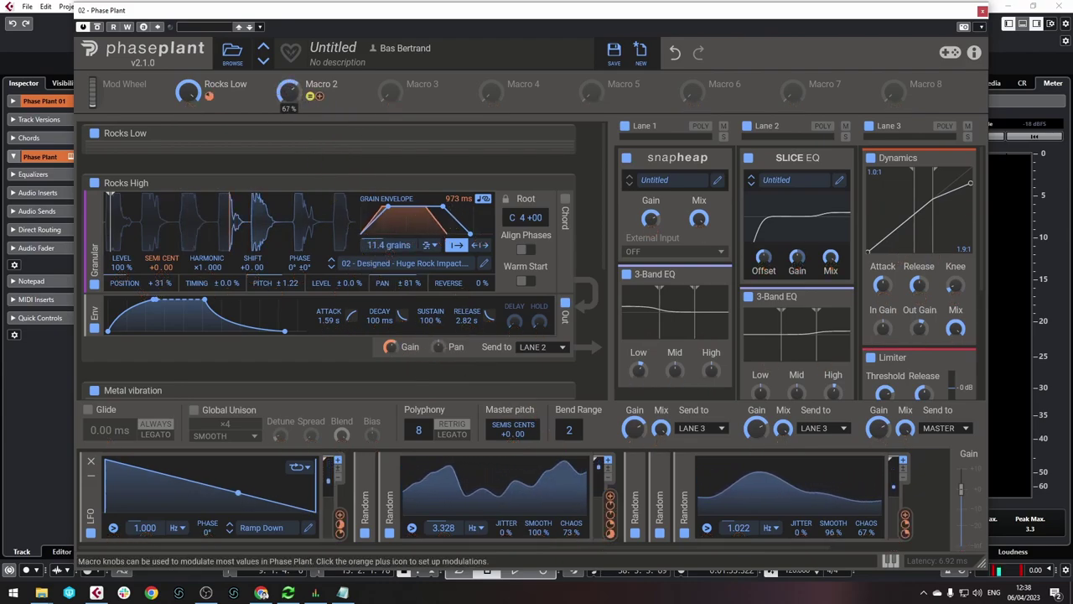
# Lower the Rocks High output gain to minus infinity and modulate it from Macro 2 by about +51.5%
pyautogui.rightClick(389, 348)
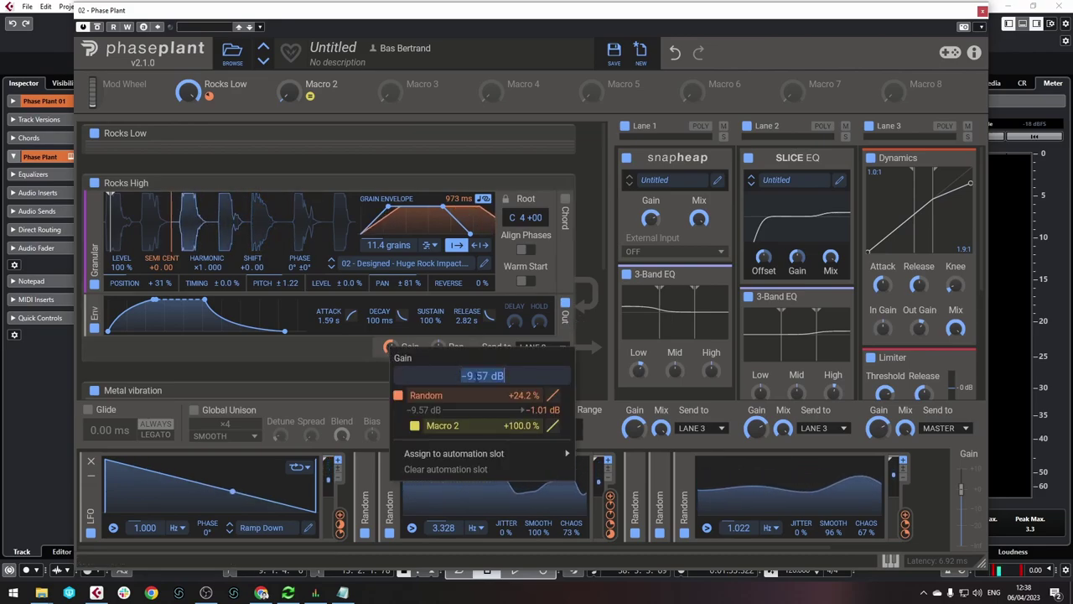
pyautogui.click(386, 350)
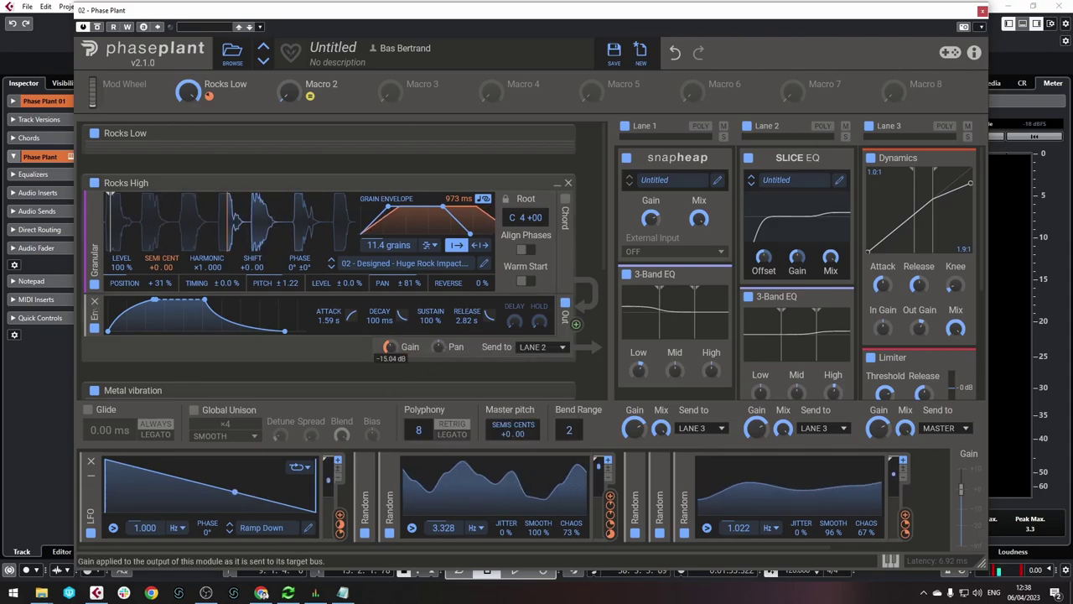
pyautogui.moveTo(288, 91); pyautogui.dragTo(402, 357)
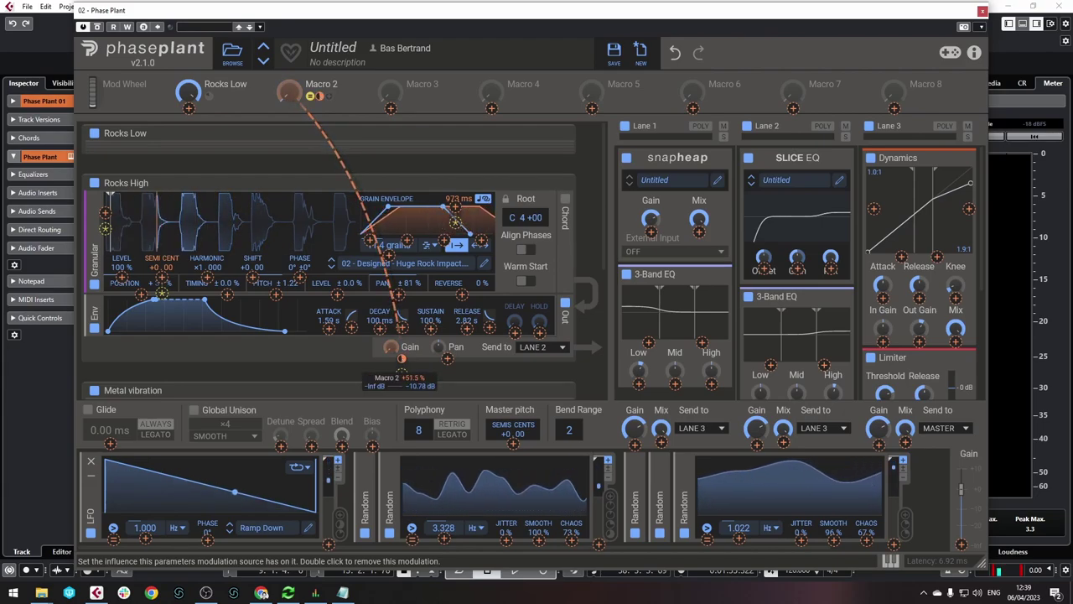
pyautogui.moveTo(402, 358); pyautogui.dragTo(403, 361)
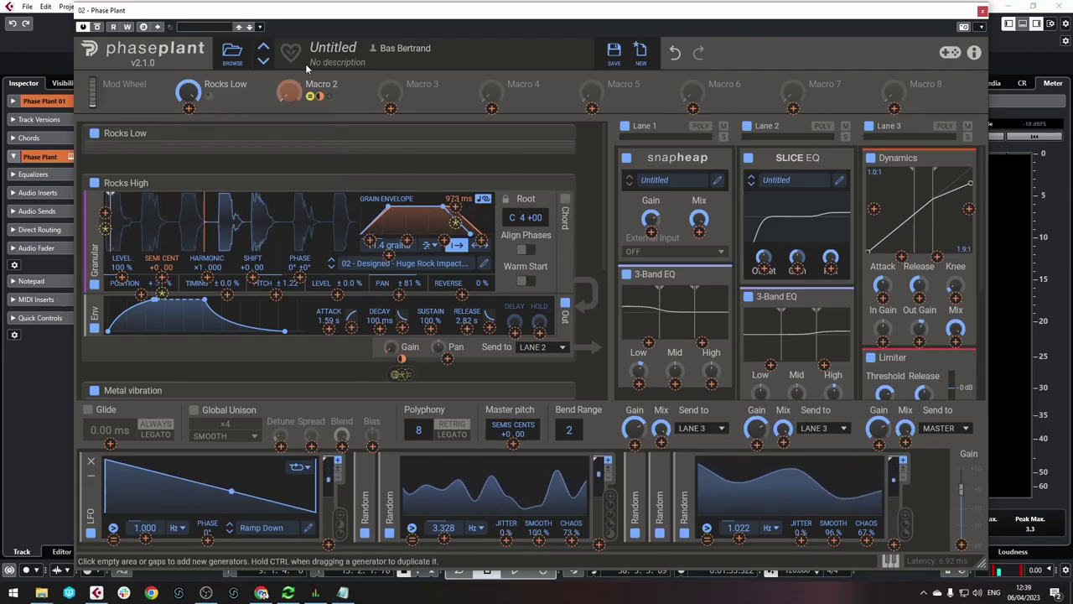
# Raise Macro 2 to 100% and rename it Rock high
pyautogui.click(329, 95)
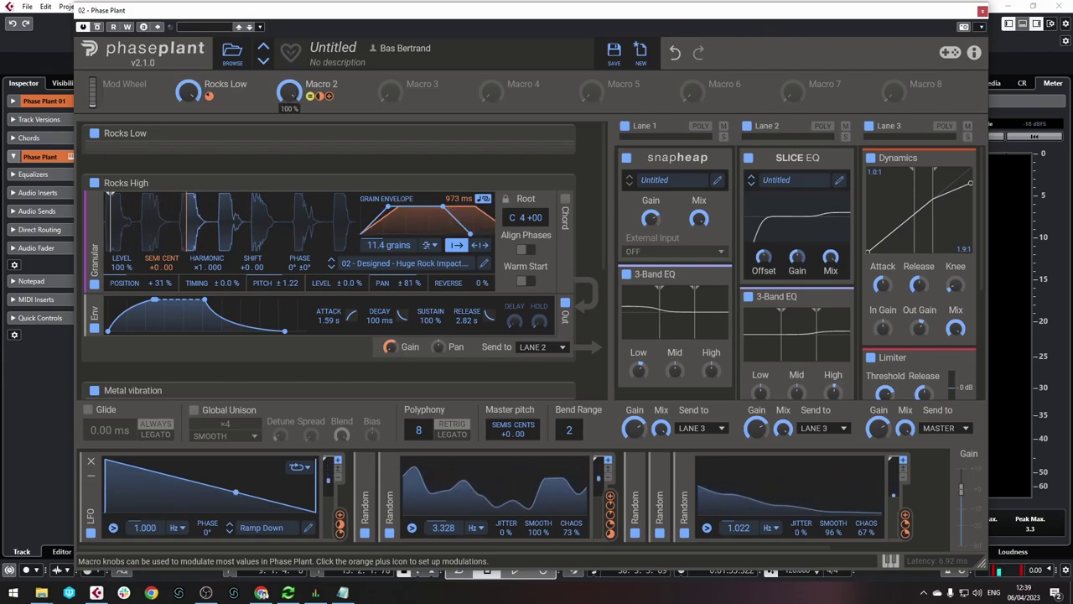
pyautogui.doubleClick(320, 84)
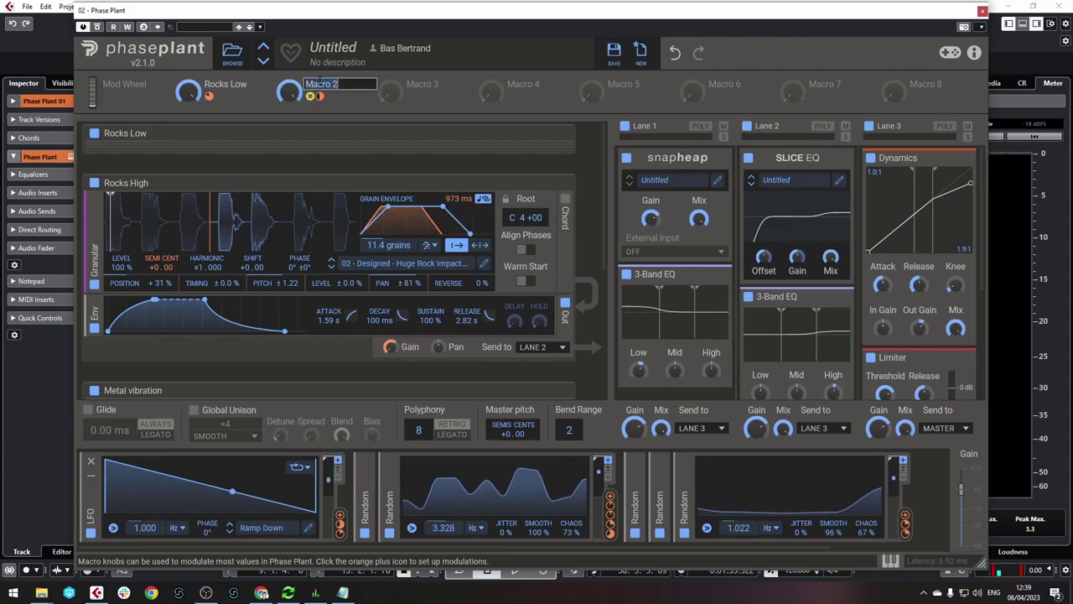
pyautogui.write('Rock')
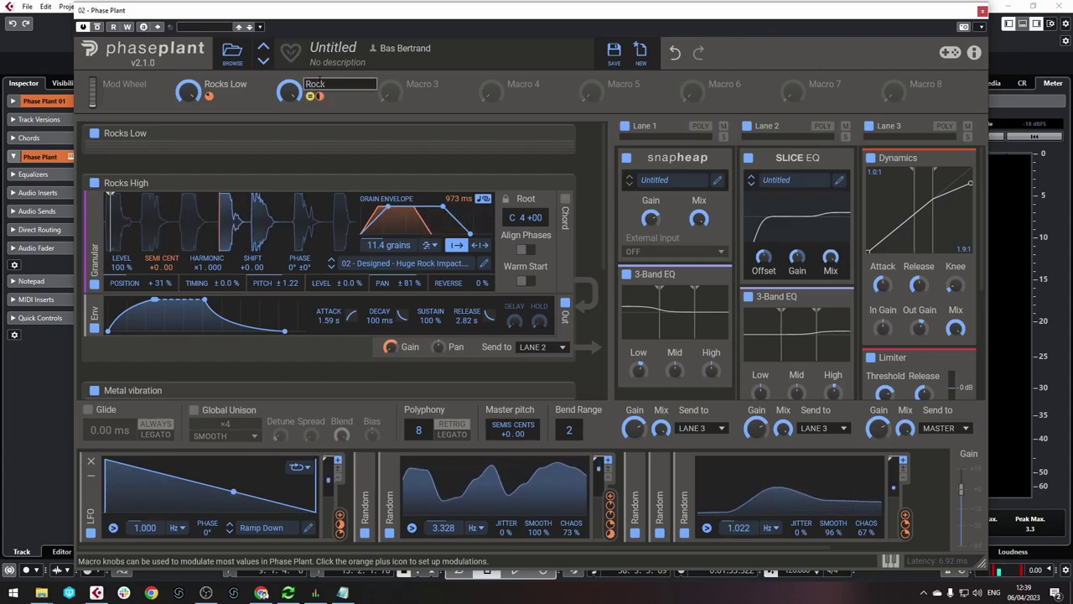
pyautogui.write(' high')
pyautogui.press('Return')
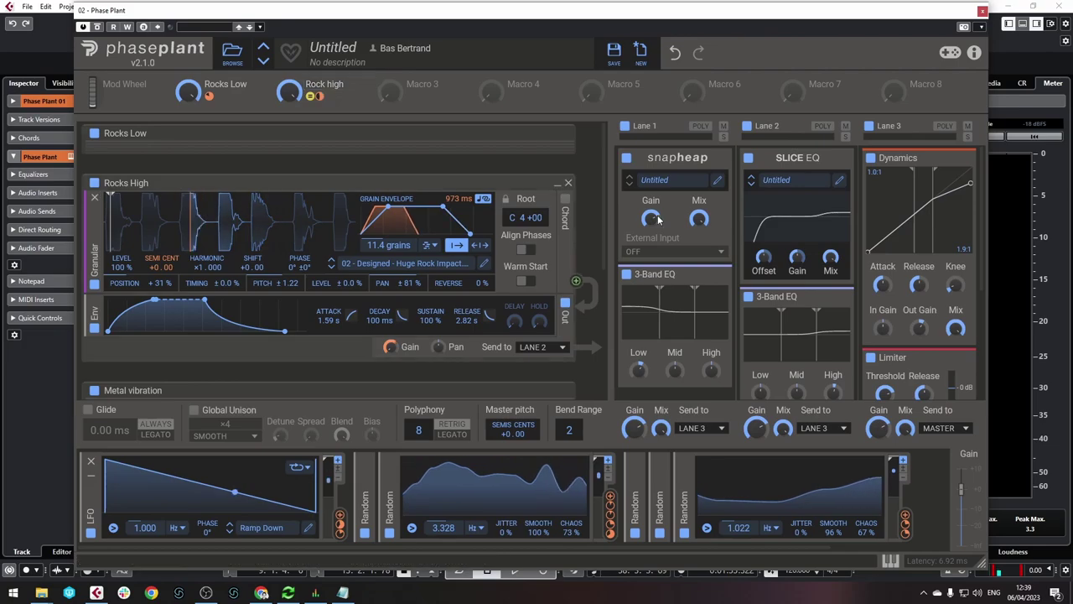
# Switch from the Rocks High group to Metal vibration and make Macro 3 control the Random modulation amount on its output gain by +100%
pyautogui.click(557, 184)
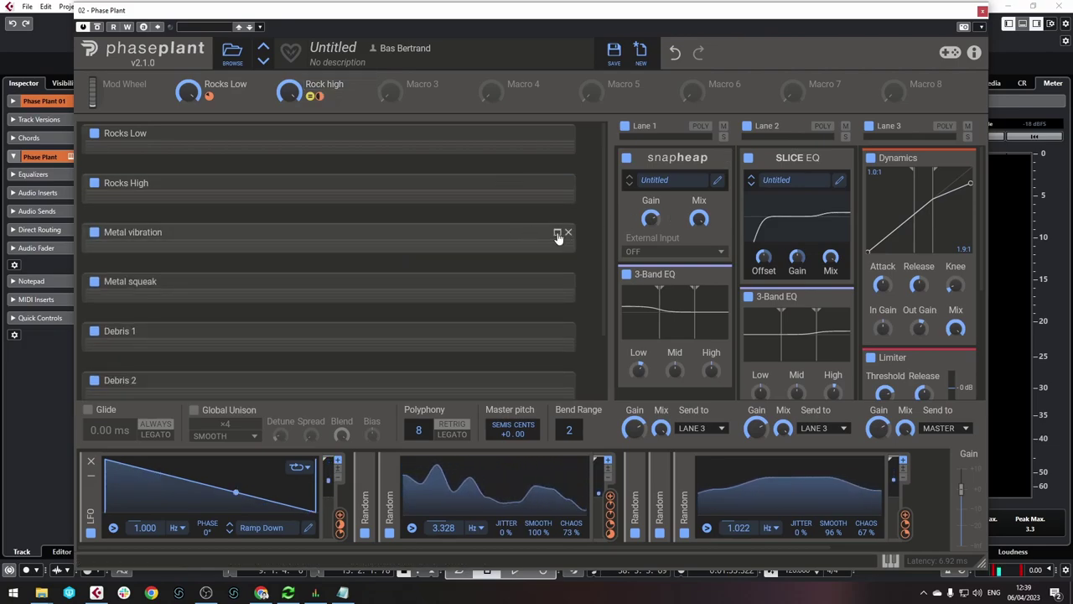
pyautogui.click(558, 235)
pyautogui.scroll(-2, 151, 262)
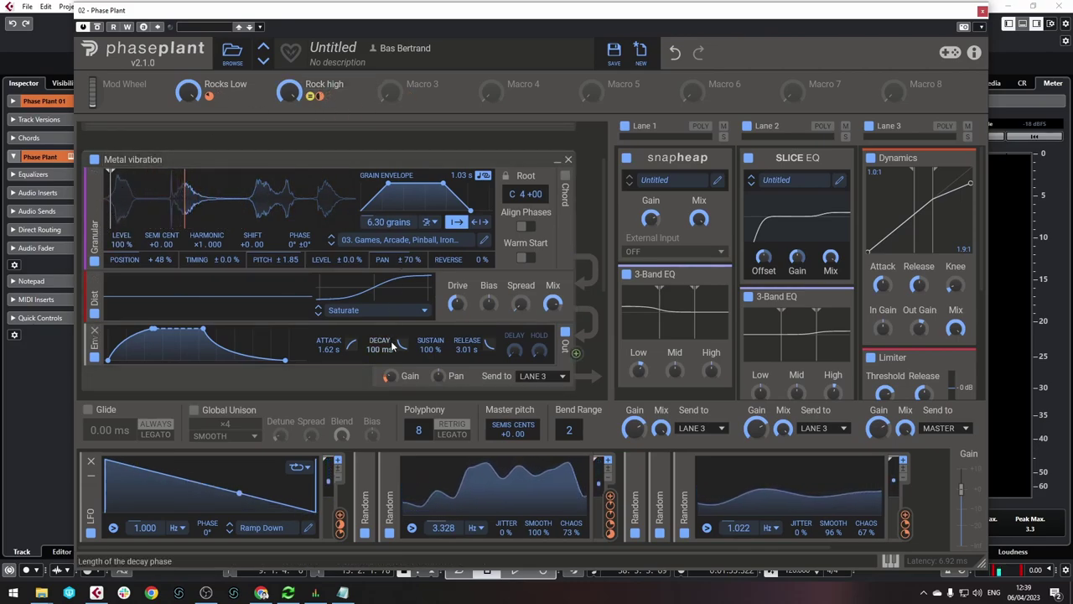
pyautogui.click(412, 95)
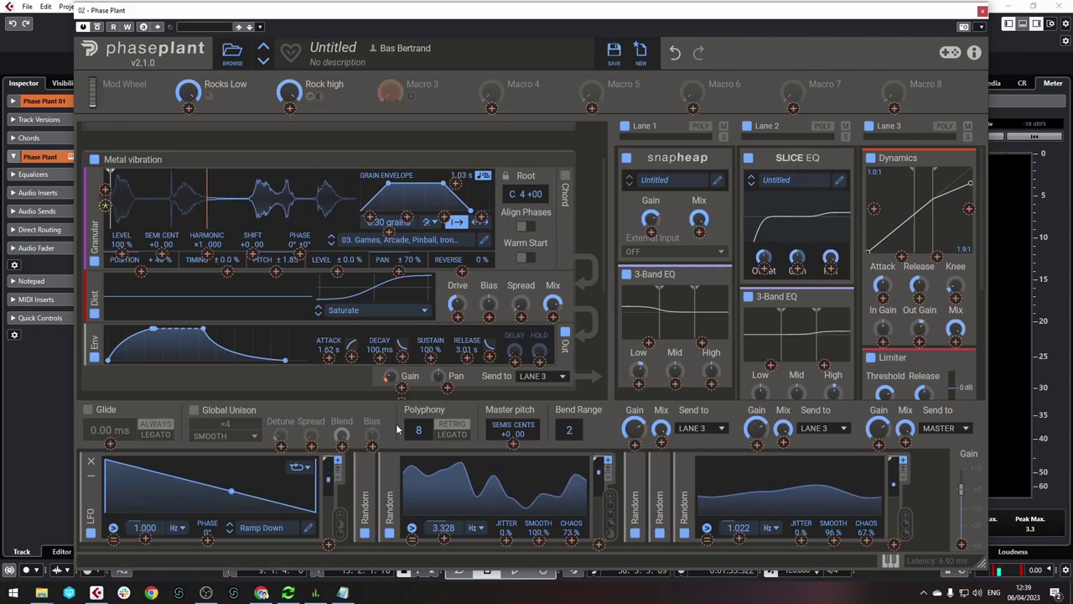
pyautogui.moveTo(392, 397); pyautogui.dragTo(399, 388)
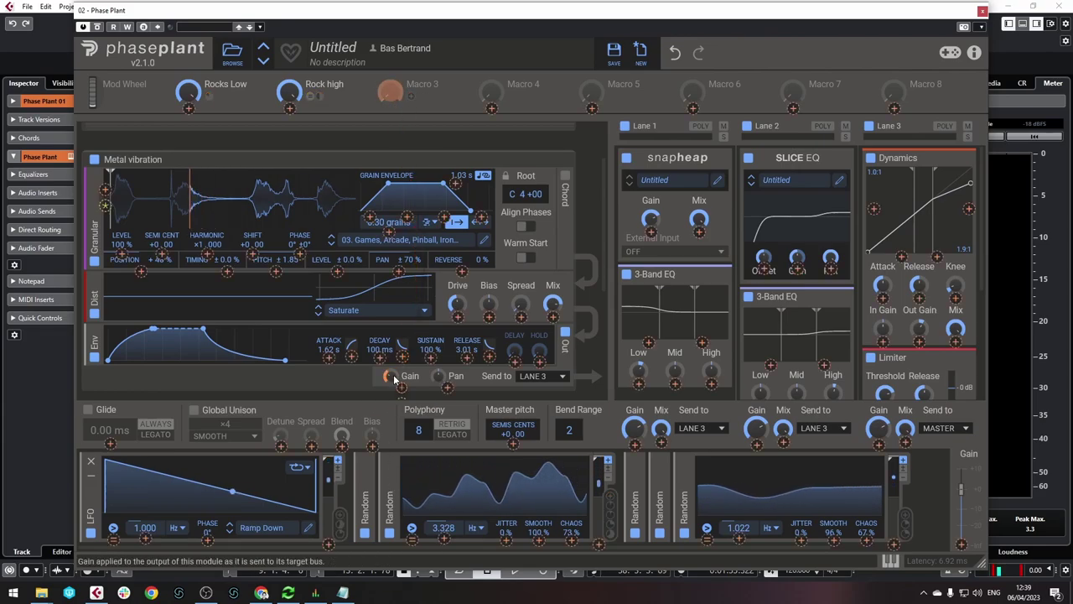
pyautogui.scroll(-1, 401, 377)
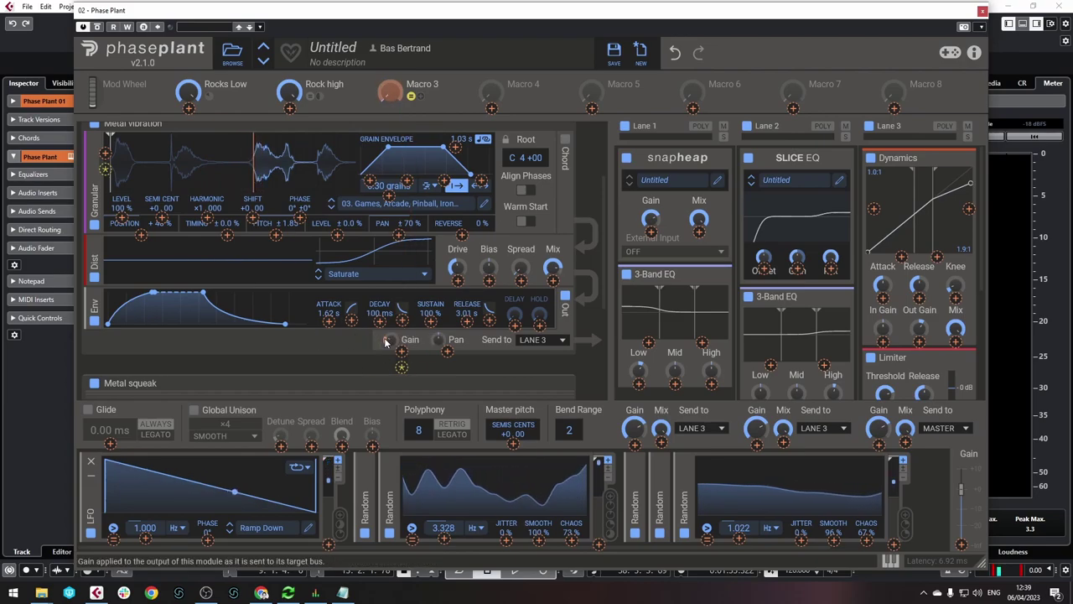
# Lower the Metal vibration output gain to its minimum and modulate that gain from Macro 3
pyautogui.rightClick(388, 342)
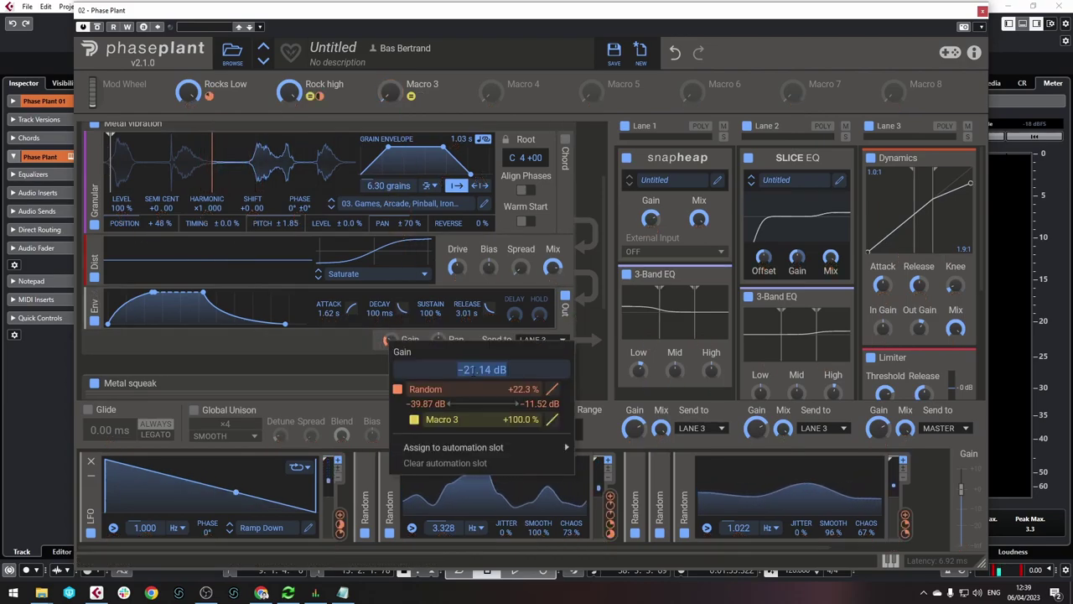
pyautogui.click(344, 334)
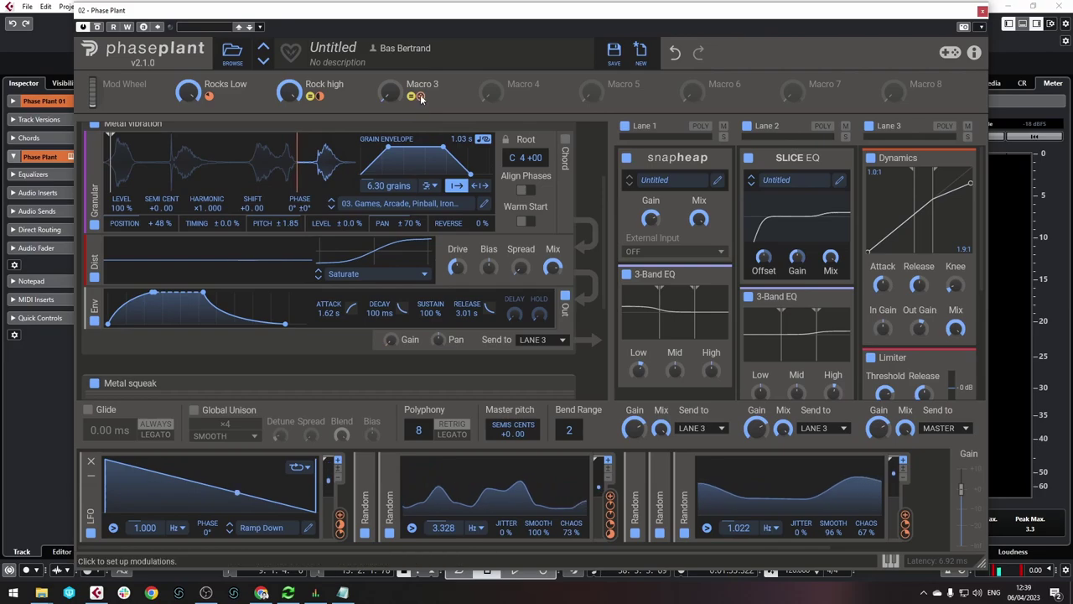
pyautogui.click(421, 96)
pyautogui.moveTo(402, 351)
pyautogui.mouseDown()
pyautogui.moveTo(402, 342)
pyautogui.moveTo(401, 352)
pyautogui.mouseUp()
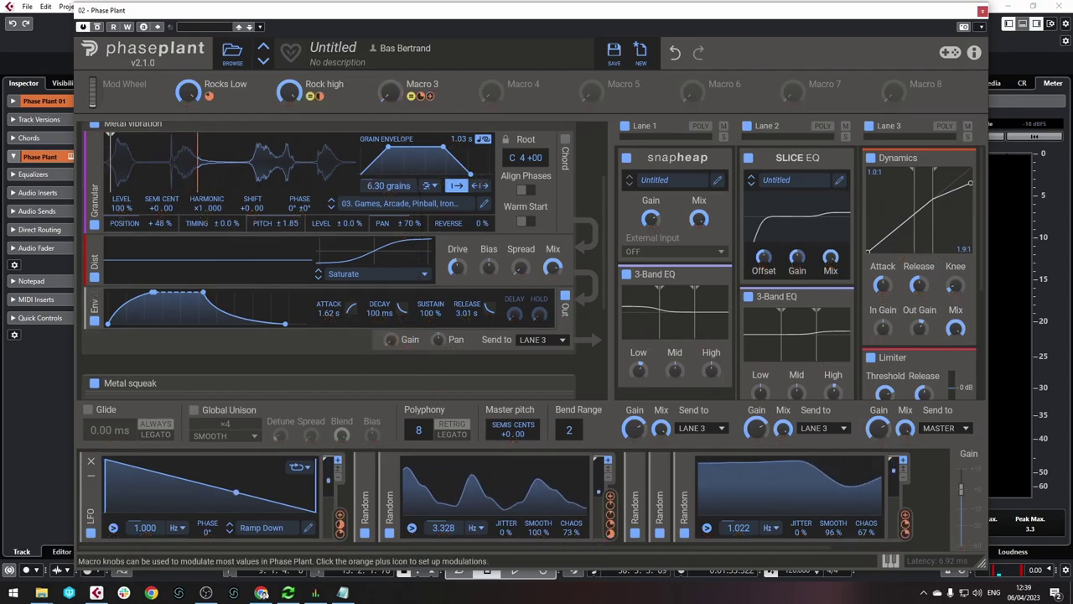
# Turn Macro 3 fully up and rename it Metal Vibration
pyautogui.doubleClick(422, 83)
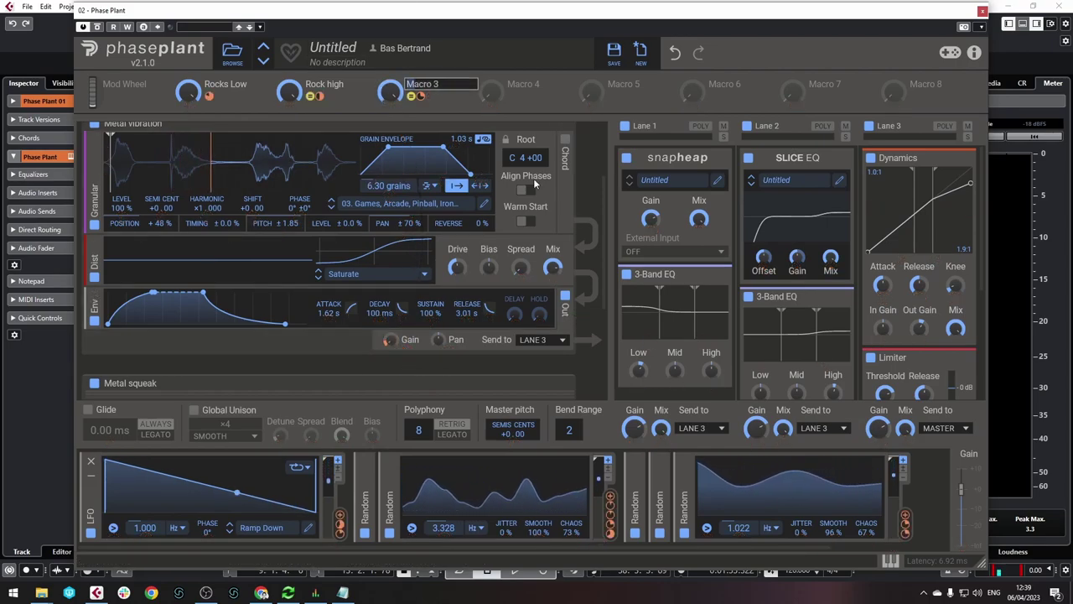
pyautogui.write('Metal B')
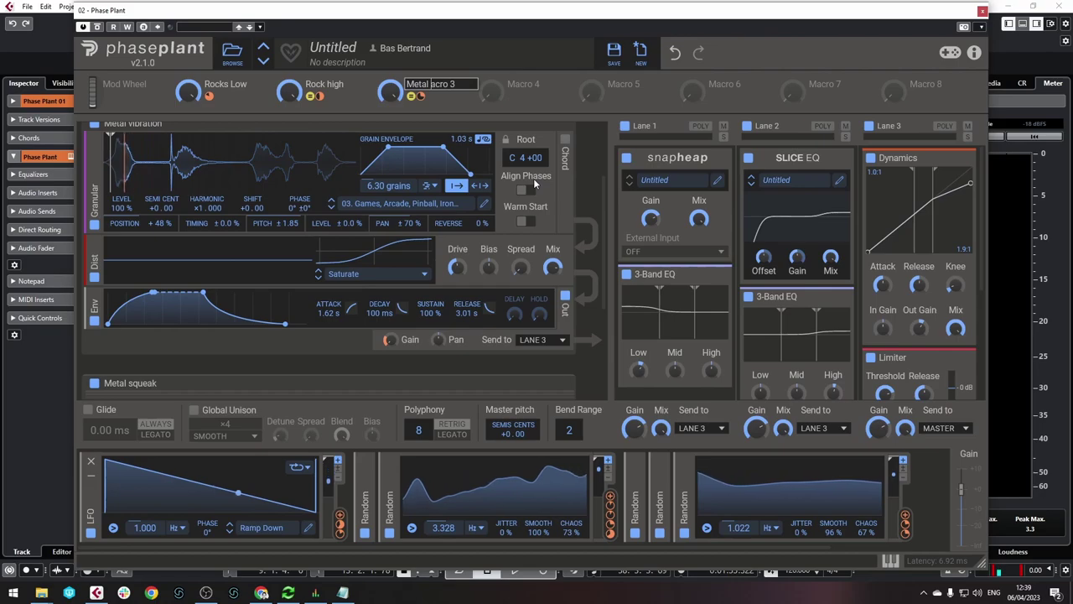
pyautogui.press('BackSpace')
pyautogui.write('Vibrat')
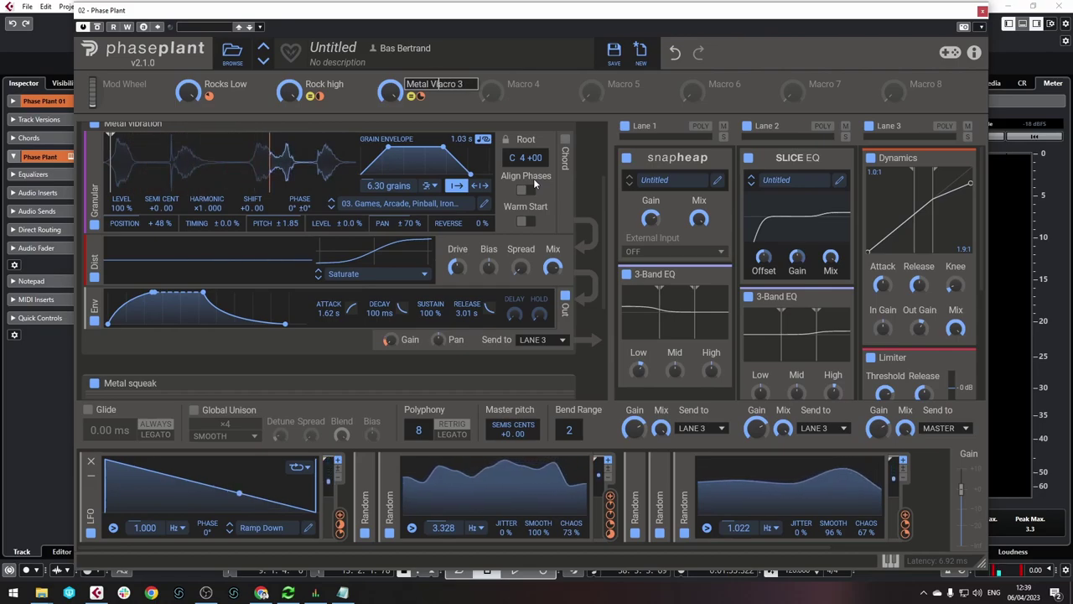
pyautogui.write('ion')
pyautogui.press('Delete')
pyautogui.press('Delete')
pyautogui.press('Delete')
pyautogui.press('Delete')
pyautogui.press('Delete')
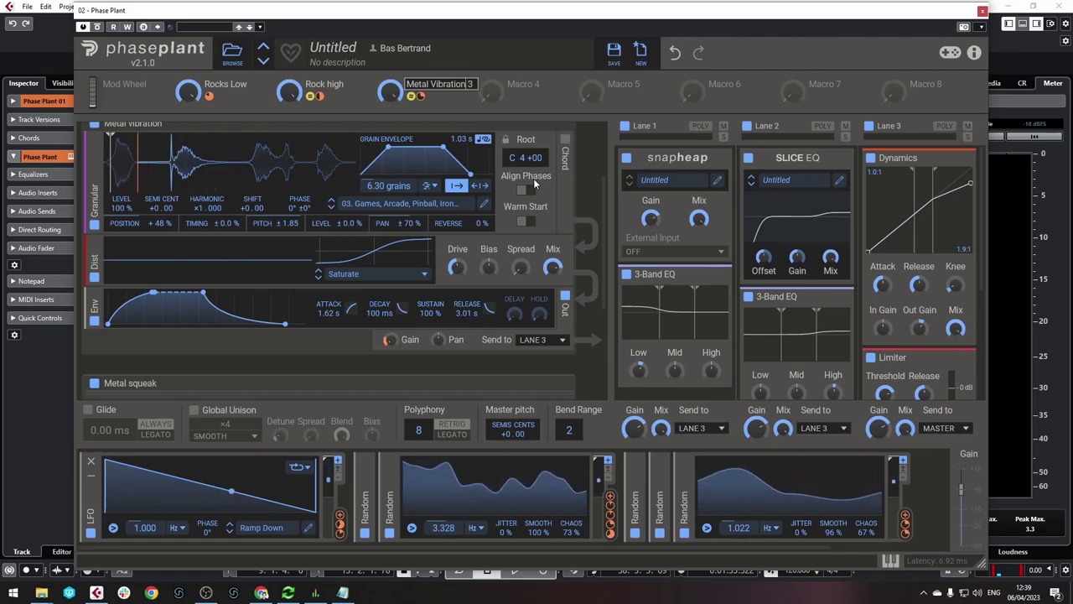
pyautogui.press('Delete')
pyautogui.press('Return')
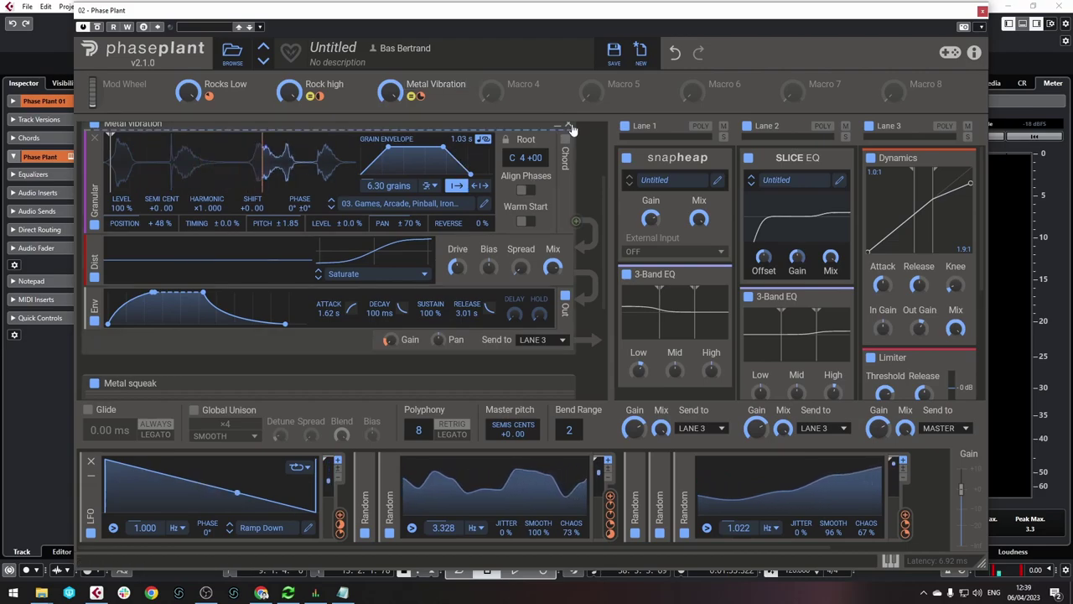
# Collapse the Metal vibration group in the generator list
pyautogui.scroll(2, 554, 192)
pyautogui.click(558, 197)
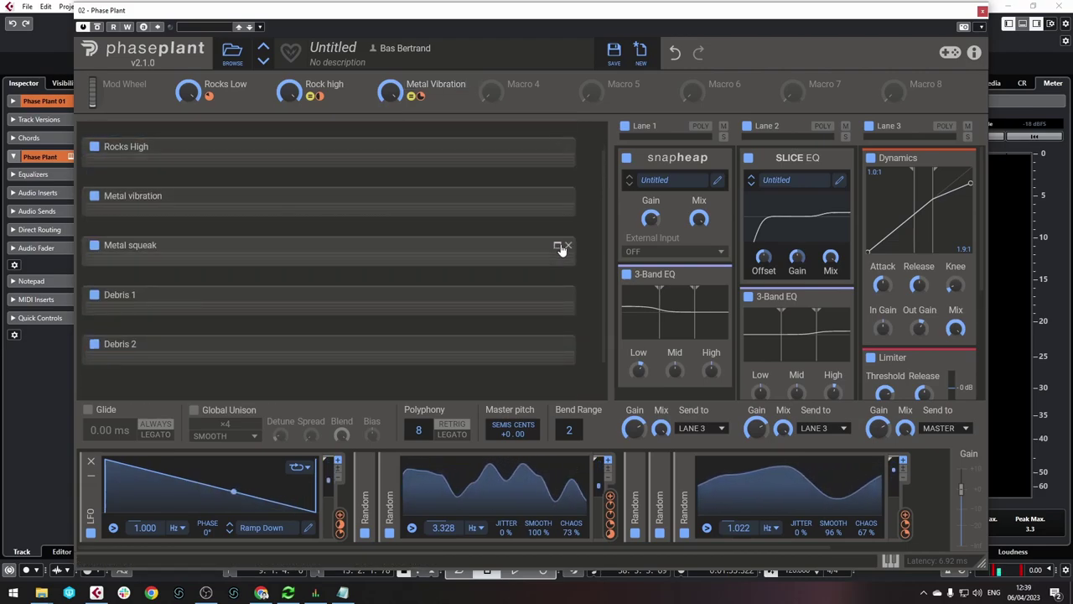
# Expand the Metal squeak group and make Macro 4 control the Random modulation amount on its output gain by +100%
pyautogui.click(558, 245)
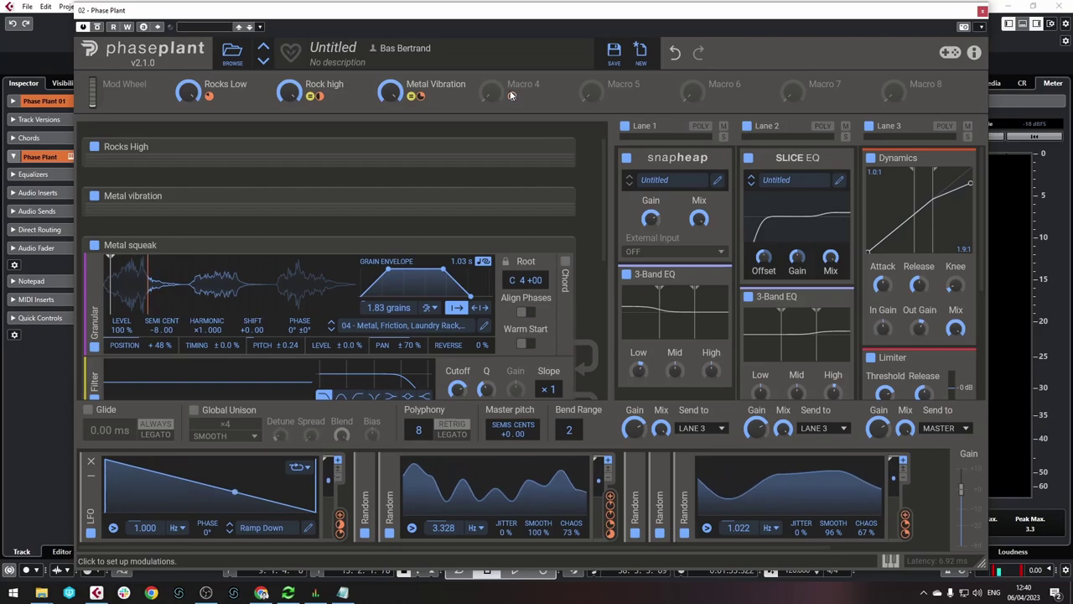
pyautogui.scroll(-5, 393, 196)
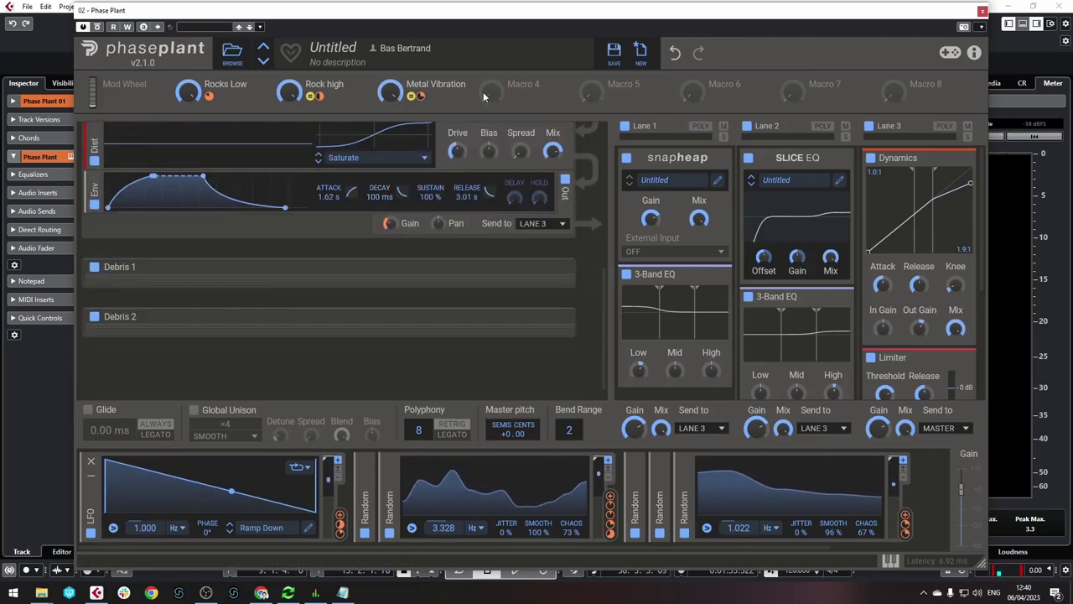
pyautogui.click(501, 94)
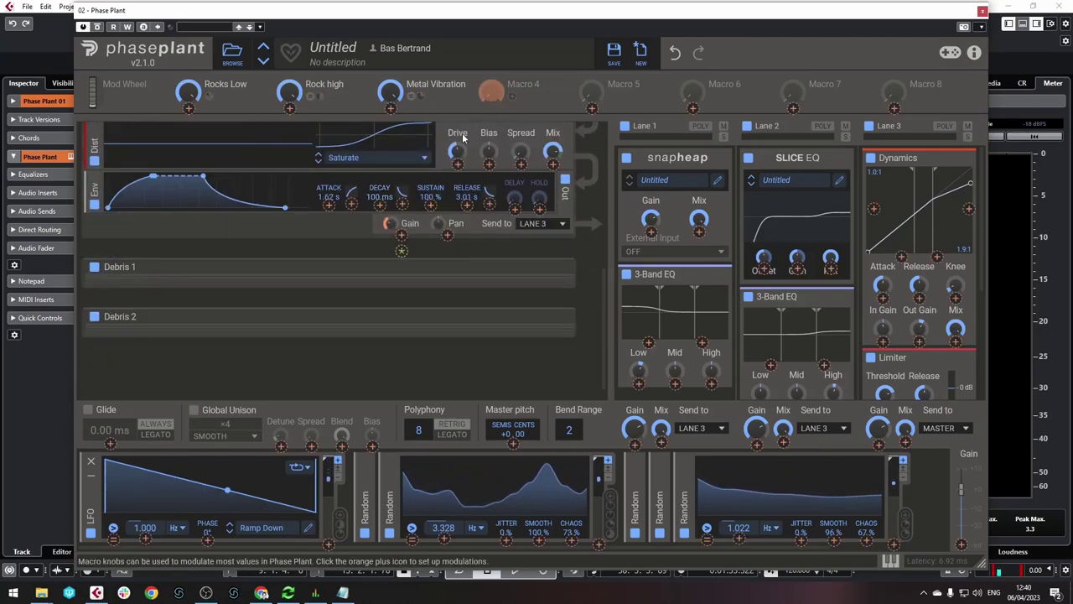
pyautogui.click(402, 252)
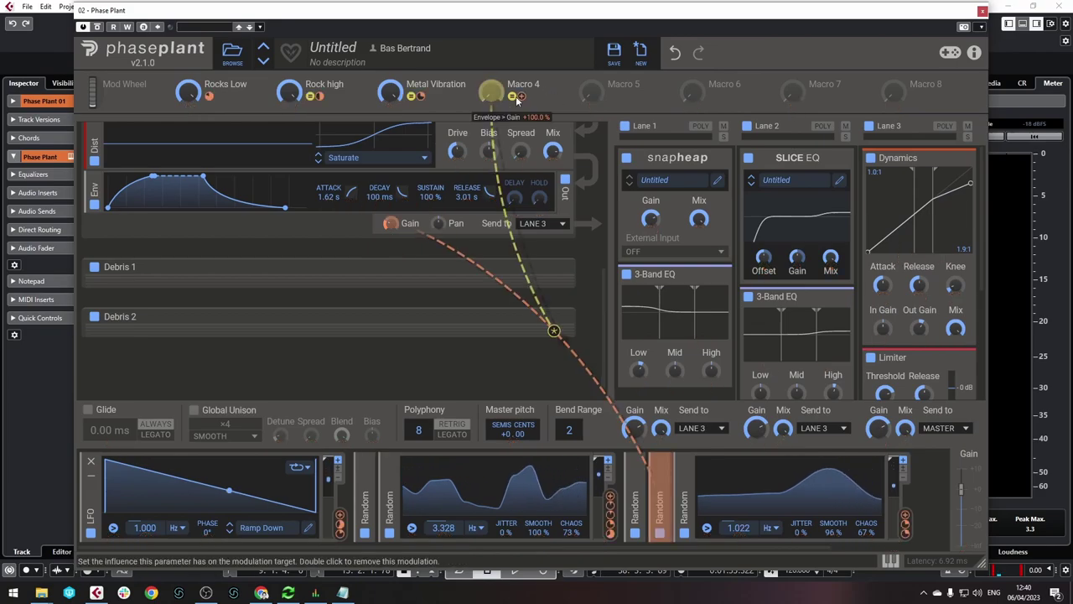
pyautogui.click(521, 98)
pyautogui.click(545, 99)
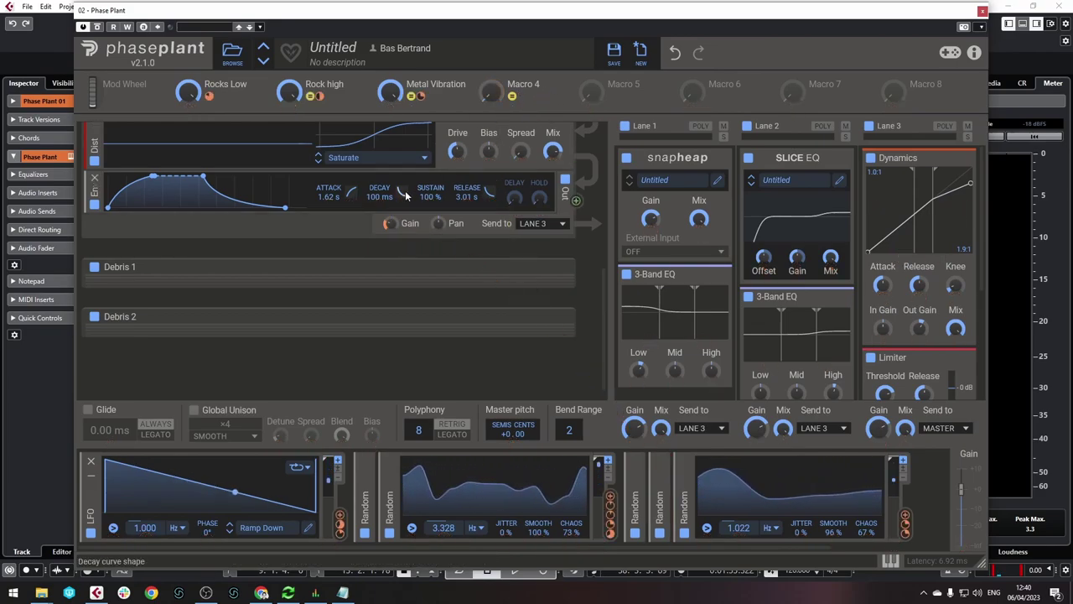
# Lower the Metal squeak output gain to its minimum and modulate that gain from Macro 4 by about +21.5%
pyautogui.rightClick(389, 226)
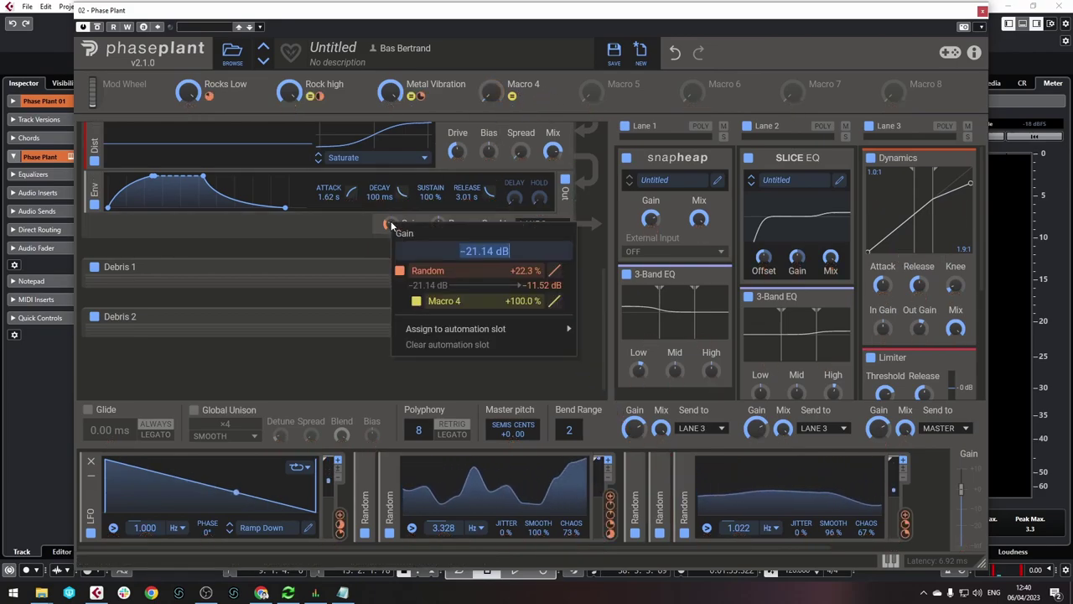
pyautogui.click(484, 82)
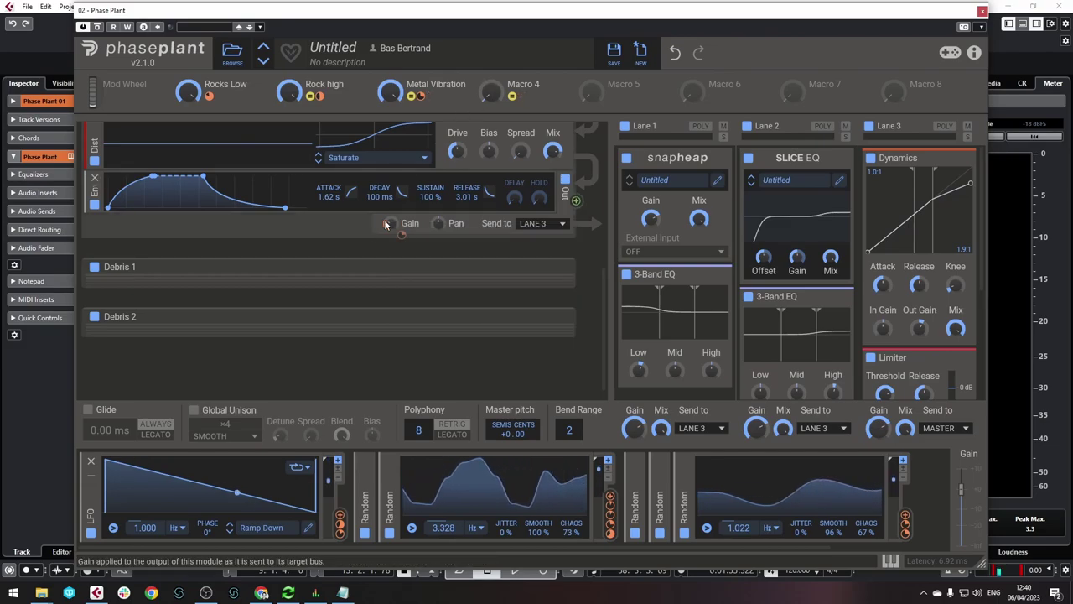
pyautogui.click(521, 97)
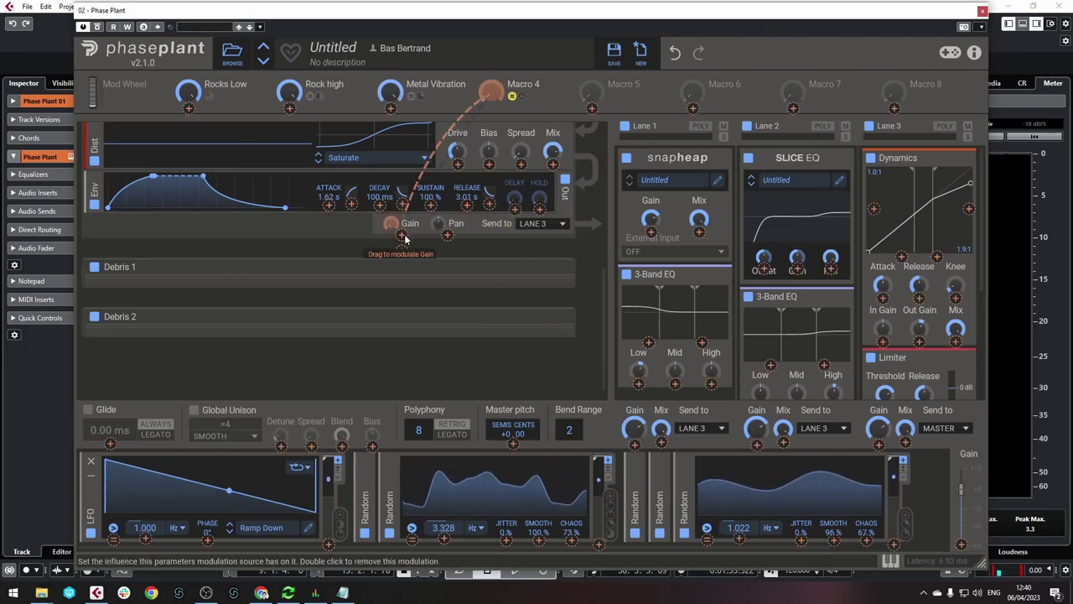
pyautogui.moveTo(403, 240); pyautogui.dragTo(402, 231)
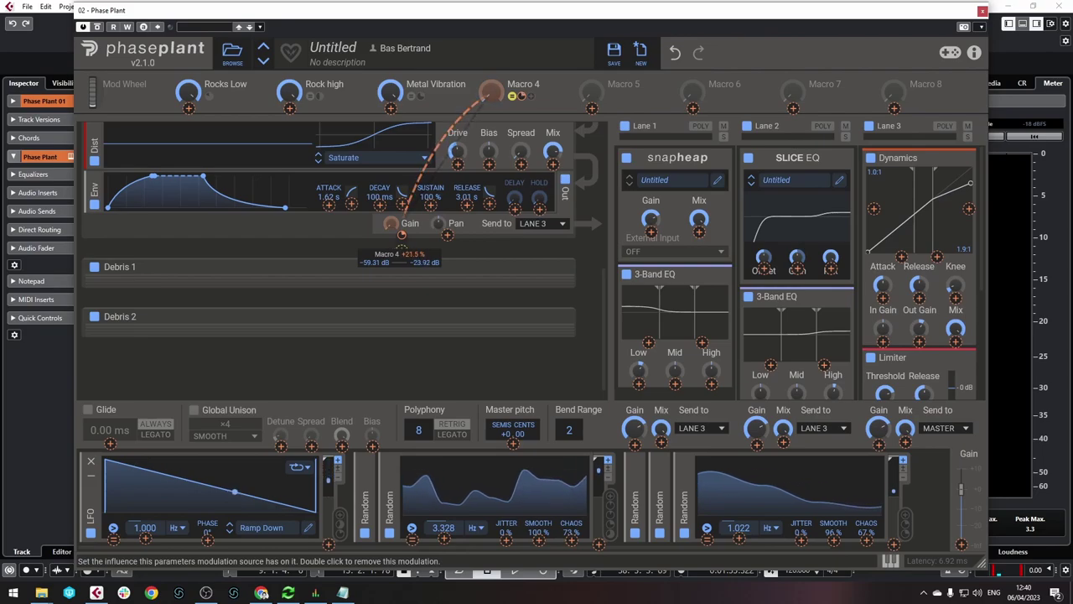
# Rename Macro 4 to Metal Squeak and turn it fully up
pyautogui.click(523, 84)
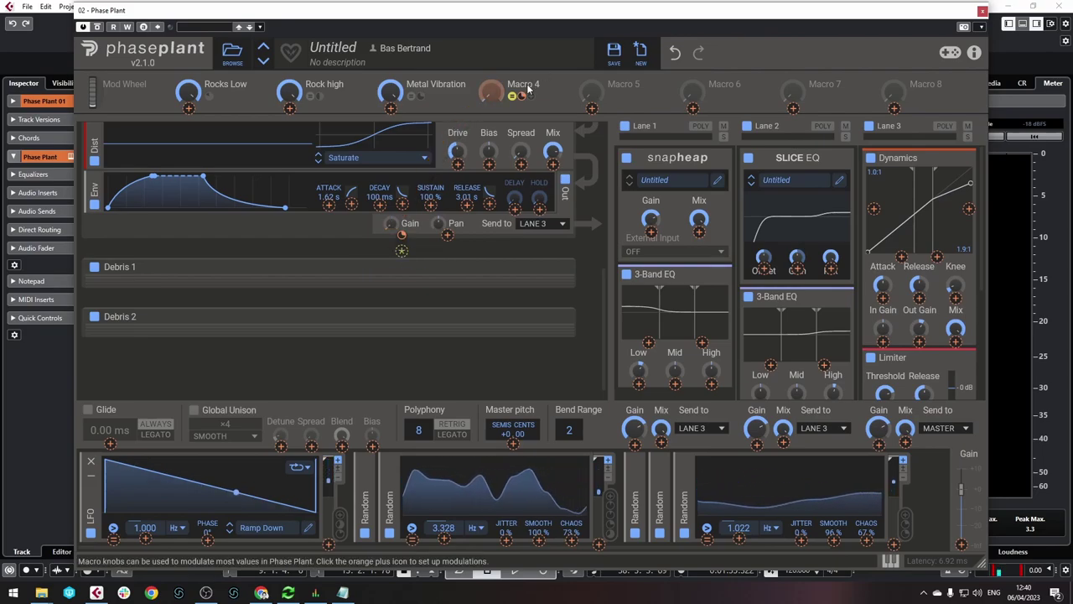
pyautogui.doubleClick(523, 84)
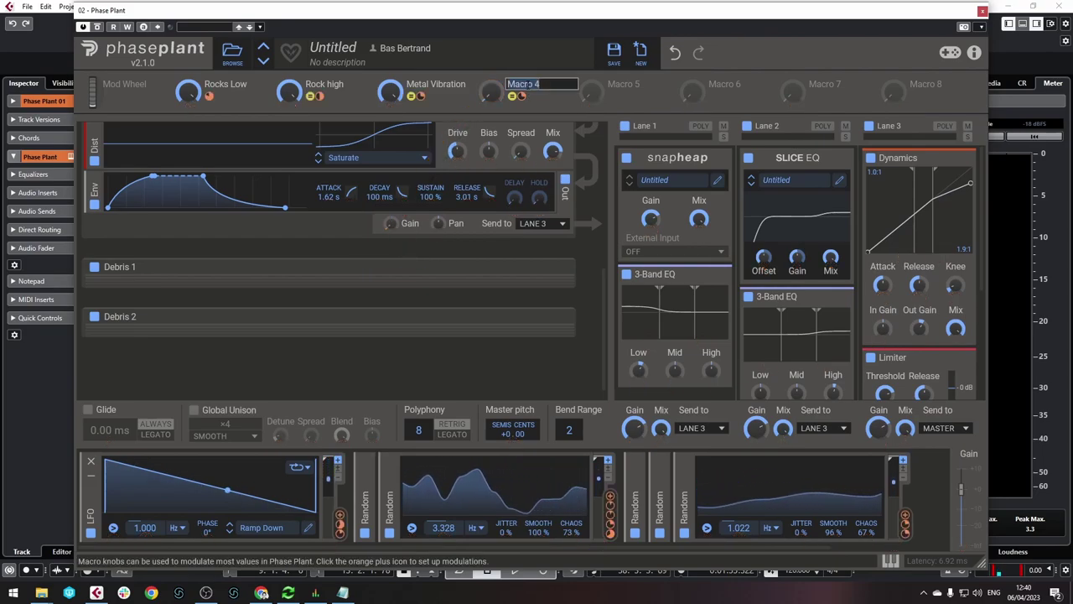
pyautogui.click(575, 257)
pyautogui.scroll(2, 575, 255)
pyautogui.scroll(2, 574, 250)
pyautogui.doubleClick(529, 84)
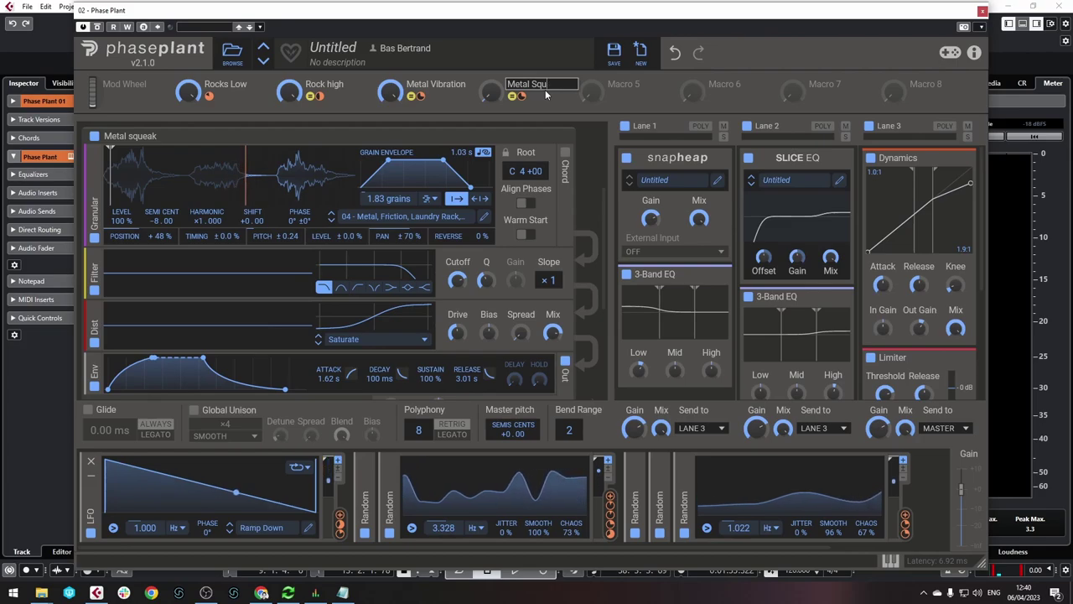
pyautogui.press('Return')
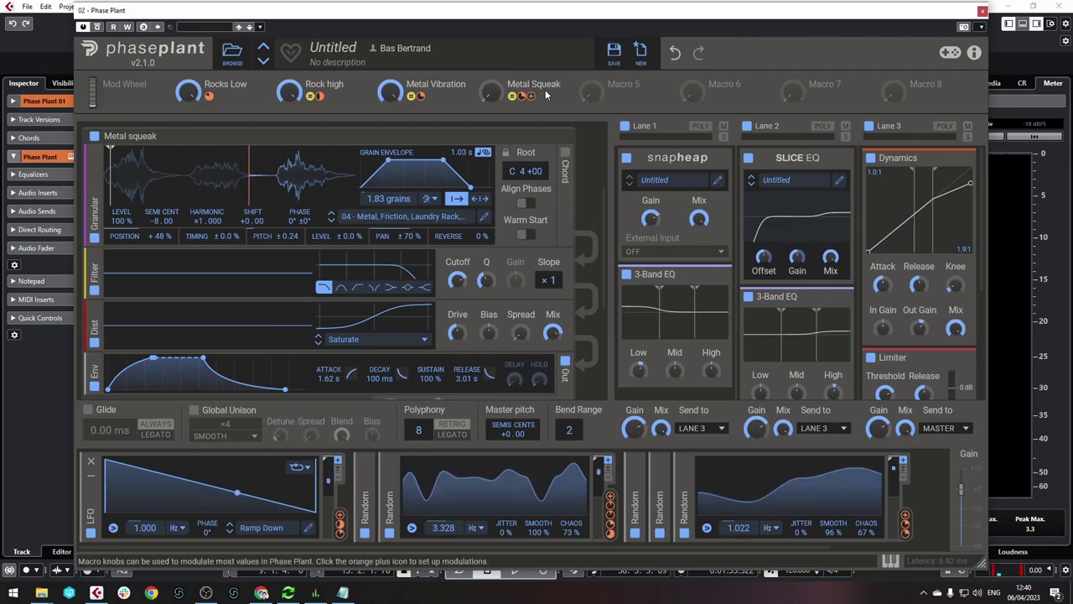
# Expand Debris 1, lower its output gain to the minimum, and modulate both that gain and its Random modulation amount from Macro 5
pyautogui.scroll(-4, 448, 140)
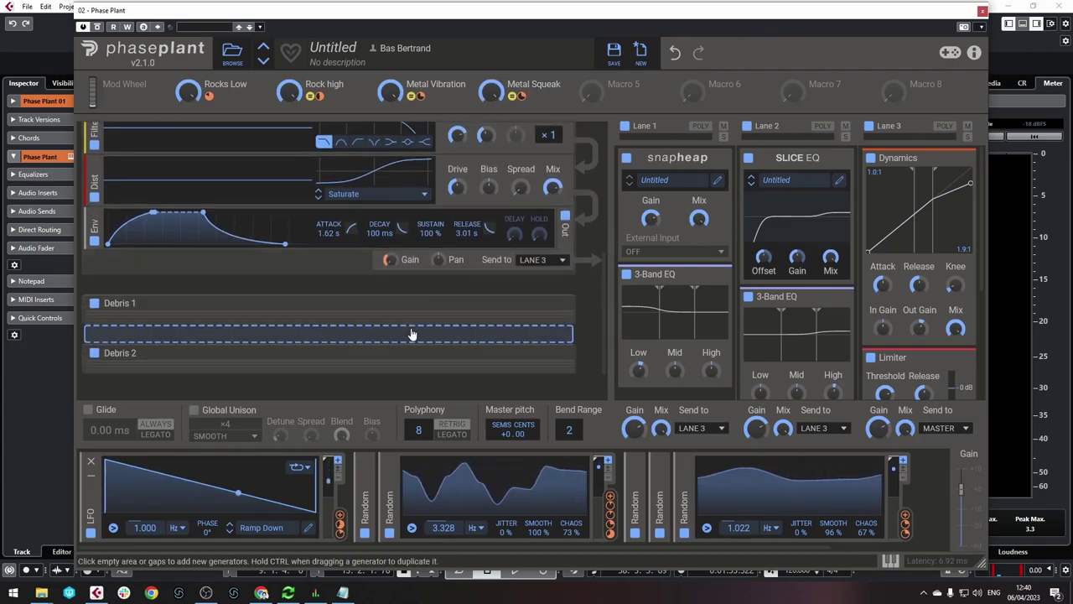
pyautogui.click(558, 306)
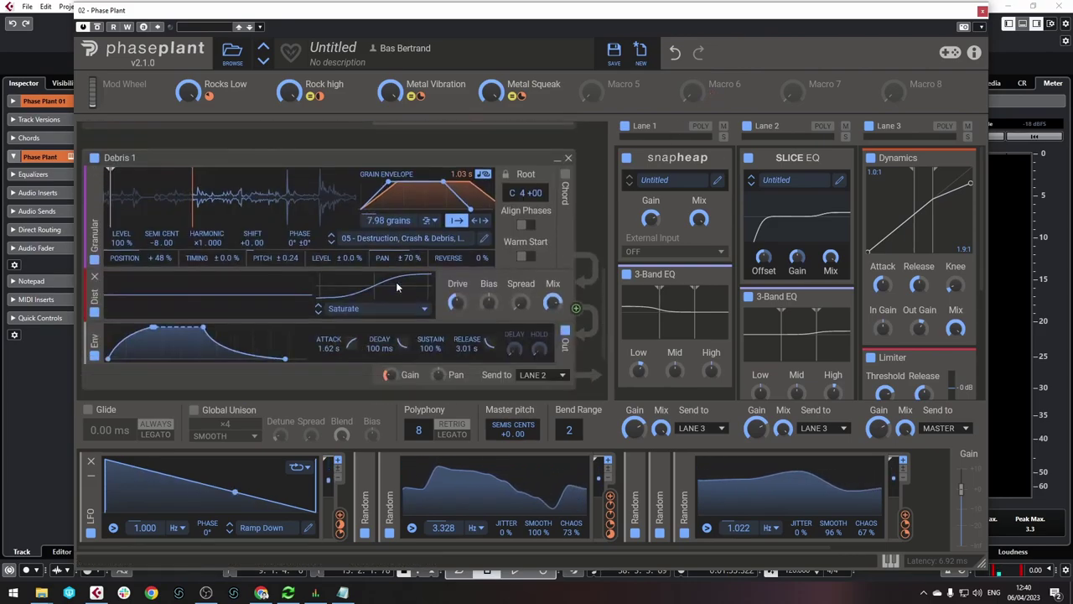
pyautogui.moveTo(591, 91); pyautogui.dragTo(390, 344)
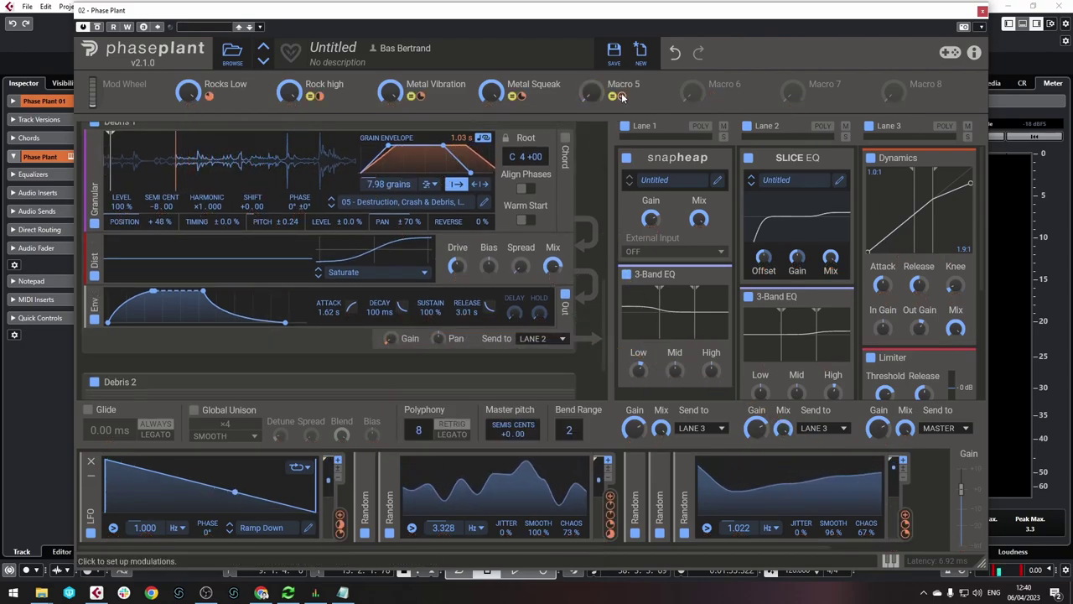
pyautogui.click(622, 96)
pyautogui.moveTo(401, 349)
pyautogui.mouseDown()
pyautogui.moveTo(402, 335)
pyautogui.moveTo(401, 348)
pyautogui.mouseUp()
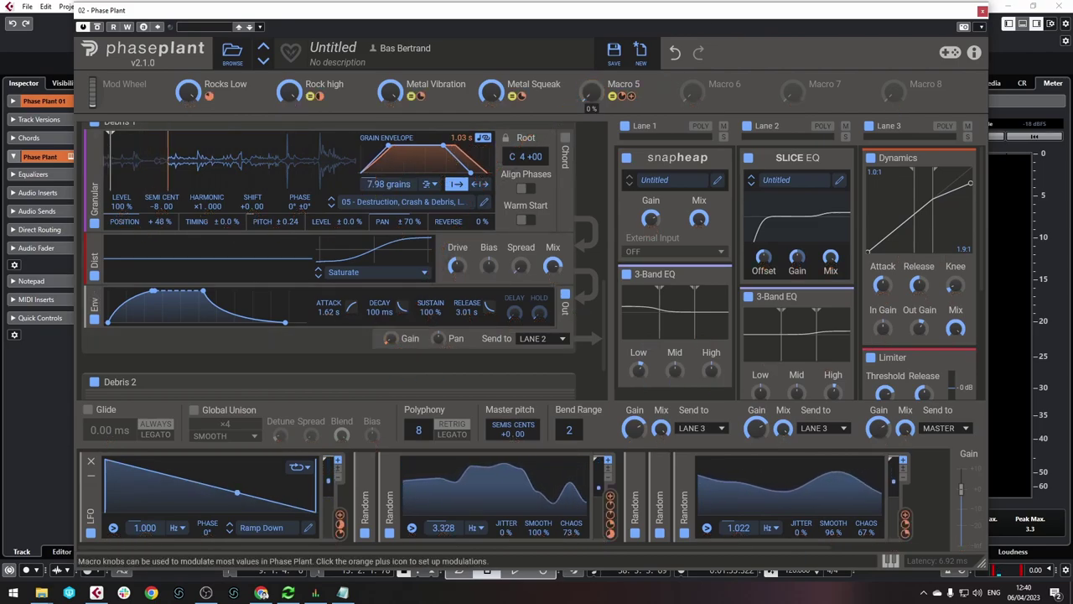
# Turn Macro 5 fully up and rename it Debris
pyautogui.doubleClick(621, 84)
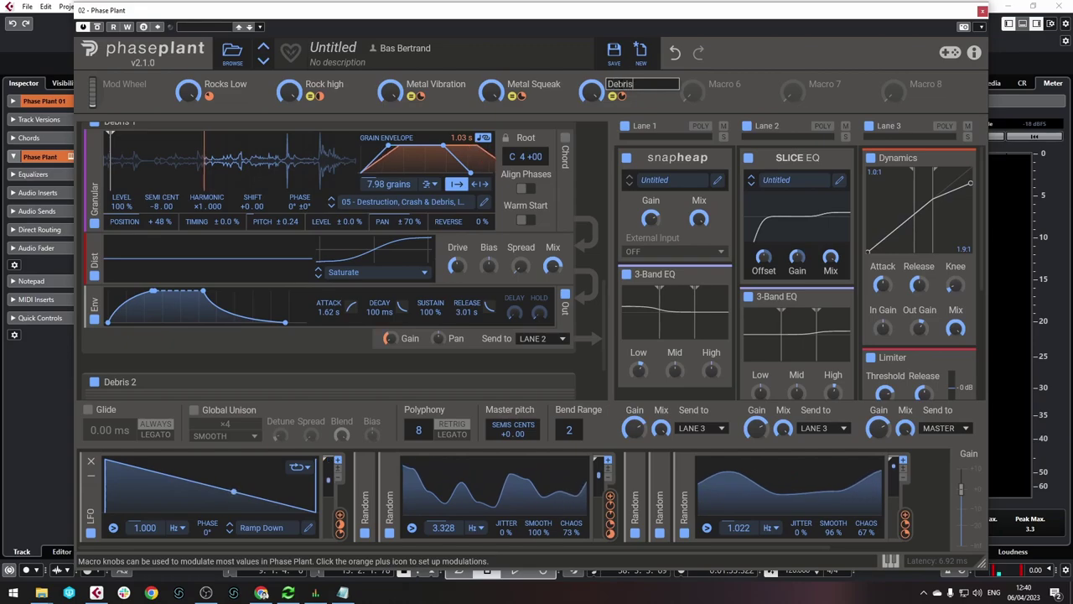
pyautogui.press('Return')
# Expand the Debris 2 group to reach its output gain
pyautogui.scroll(-2, 458, 288)
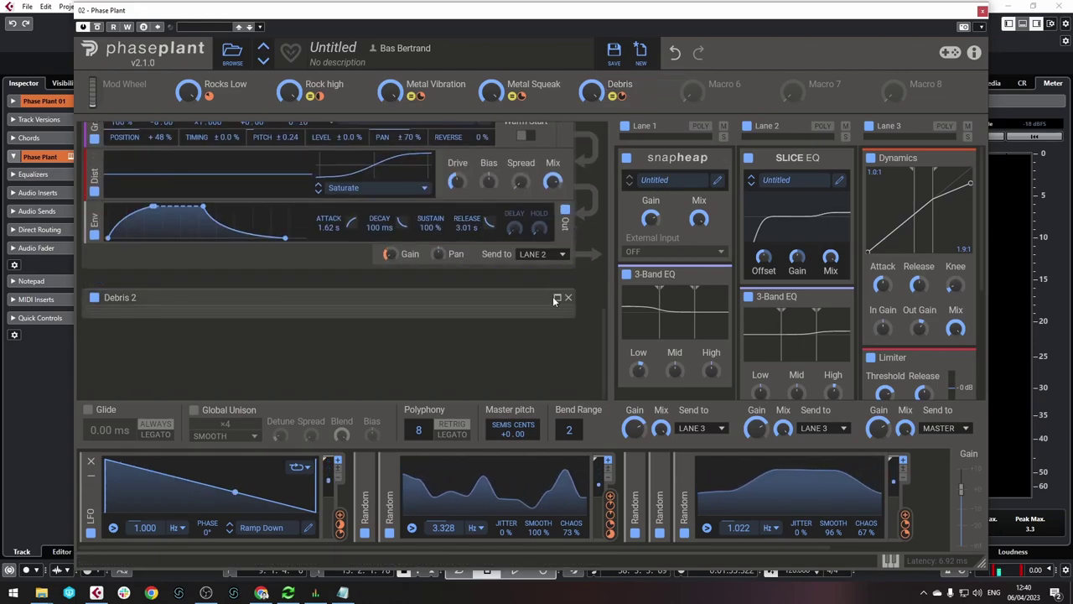
pyautogui.click(494, 293)
pyautogui.scroll(-3, 494, 292)
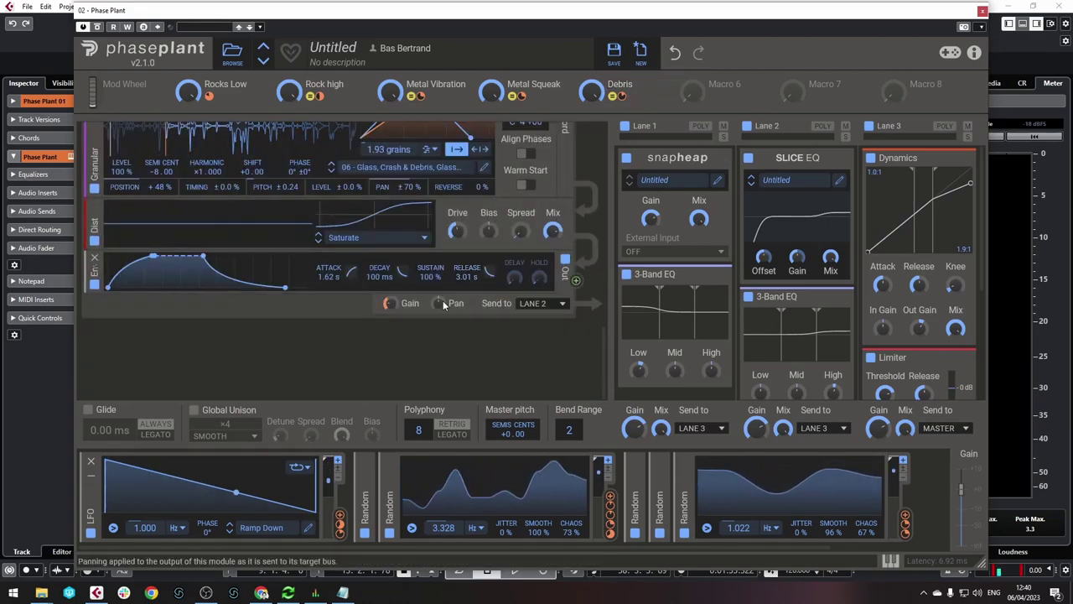
# Rename the Debris macro to Debris 1 and Macro 6 to Debris 2
pyautogui.doubleClick(637, 84)
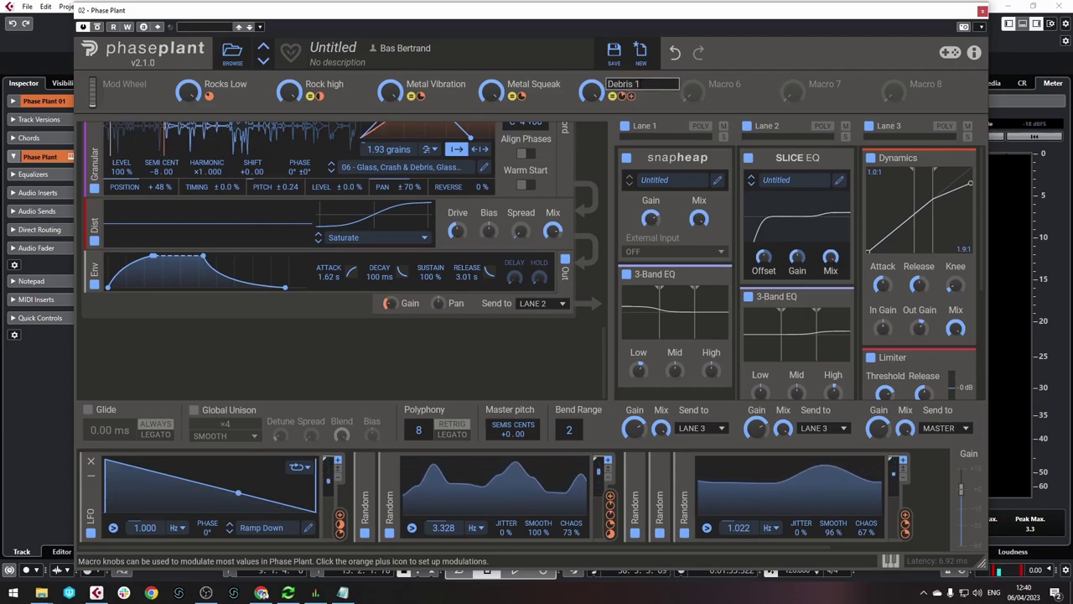
pyautogui.press('Return')
pyautogui.doubleClick(730, 85)
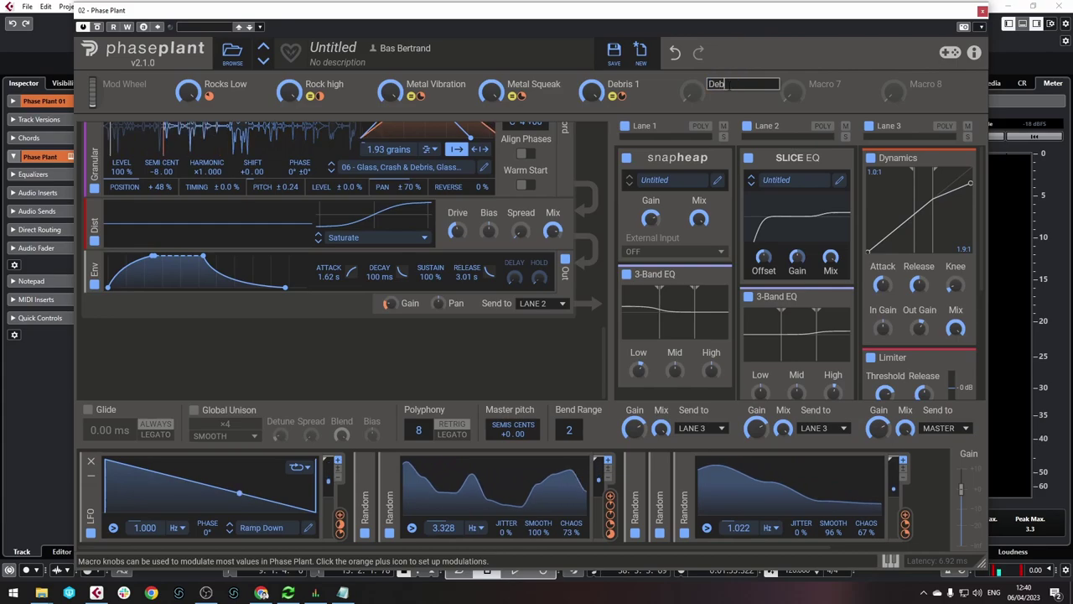
pyautogui.write('Debris 2')
pyautogui.press('Return')
# Lower the Debris 2 group's output gain to its minimum and modulate that gain and its Random modulation amount from the Debris 2 macro
pyautogui.moveTo(692, 90); pyautogui.dragTo(401, 329)
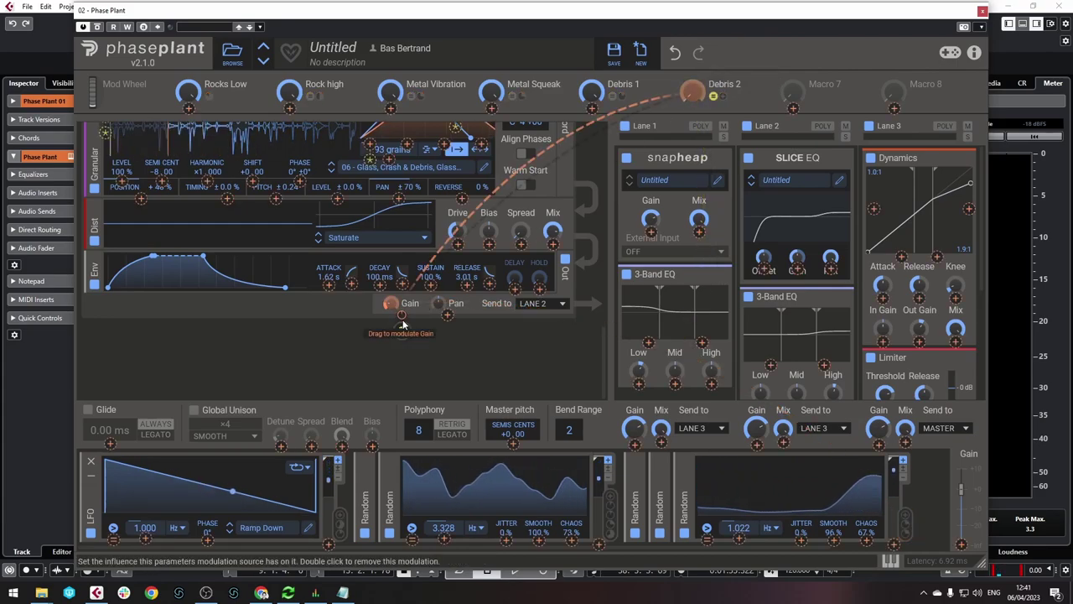
pyautogui.click(391, 320)
pyautogui.rightClick(389, 305)
pyautogui.click(357, 325)
pyautogui.moveTo(390, 303)
pyautogui.mouseDown()
pyautogui.moveTo(389, 315)
pyautogui.moveTo(401, 298)
pyautogui.mouseUp()
pyautogui.click(723, 95)
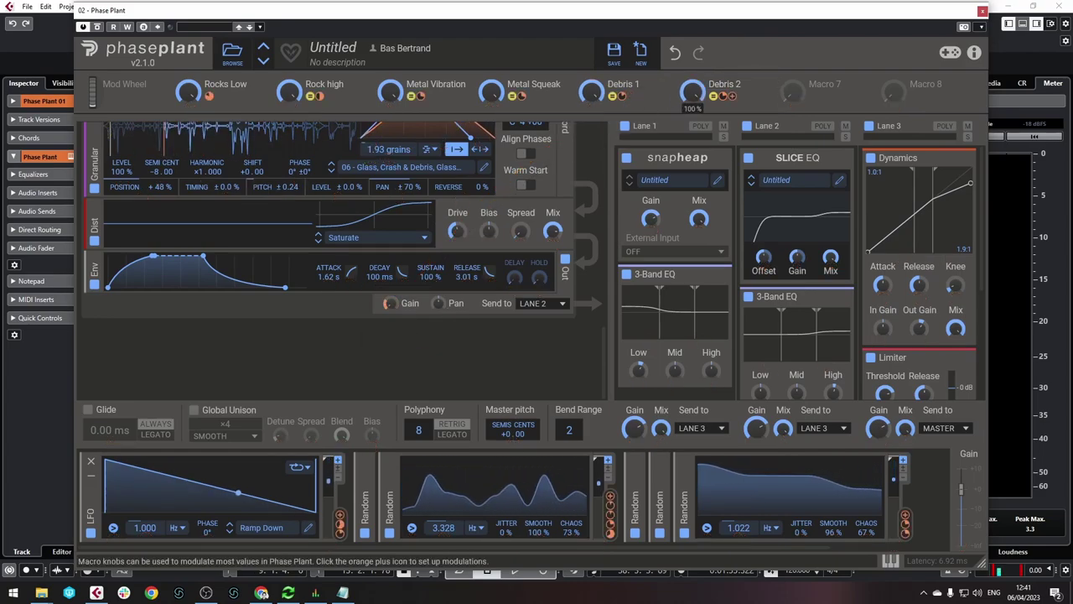
# Add a Convolver after the Limiter in Lane 3 and load the Art Museum impulse response from Spaces Real
pyautogui.scroll(10, 374, 388)
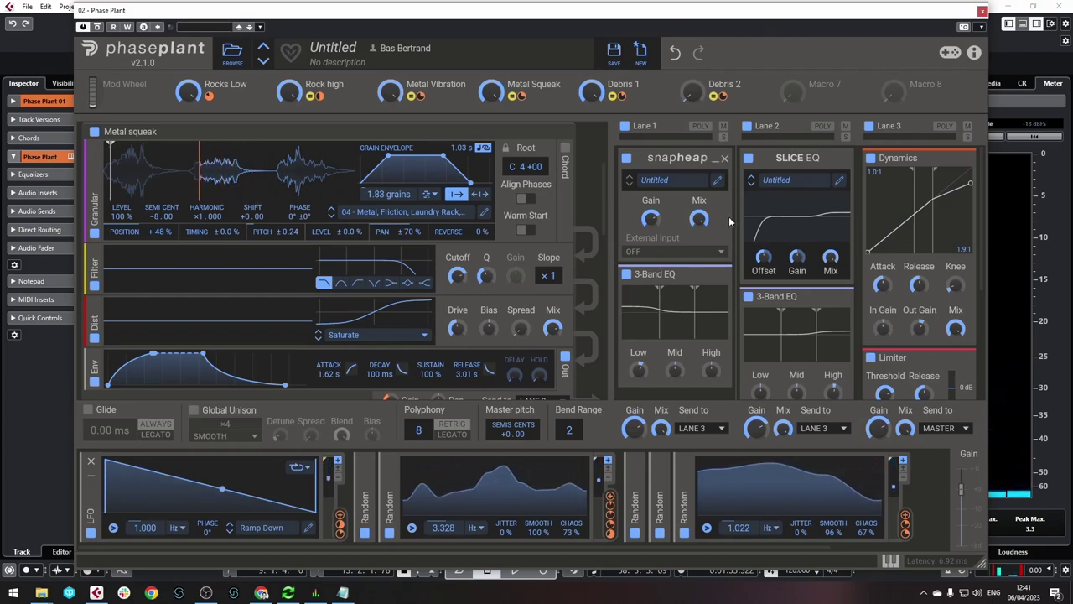
pyautogui.scroll(-3, 731, 220)
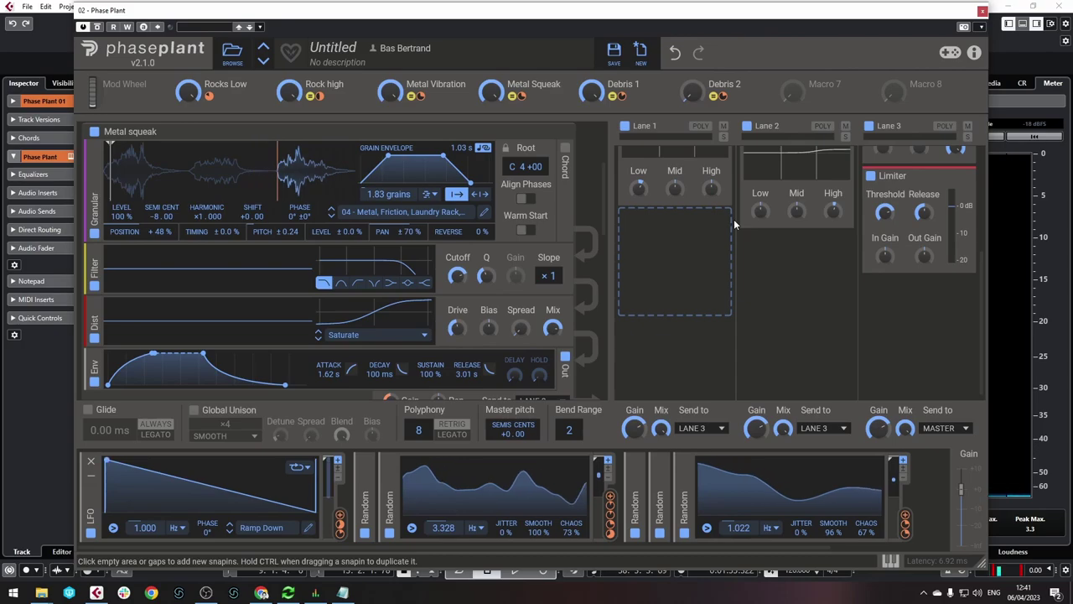
pyautogui.click(927, 310)
pyautogui.click(923, 368)
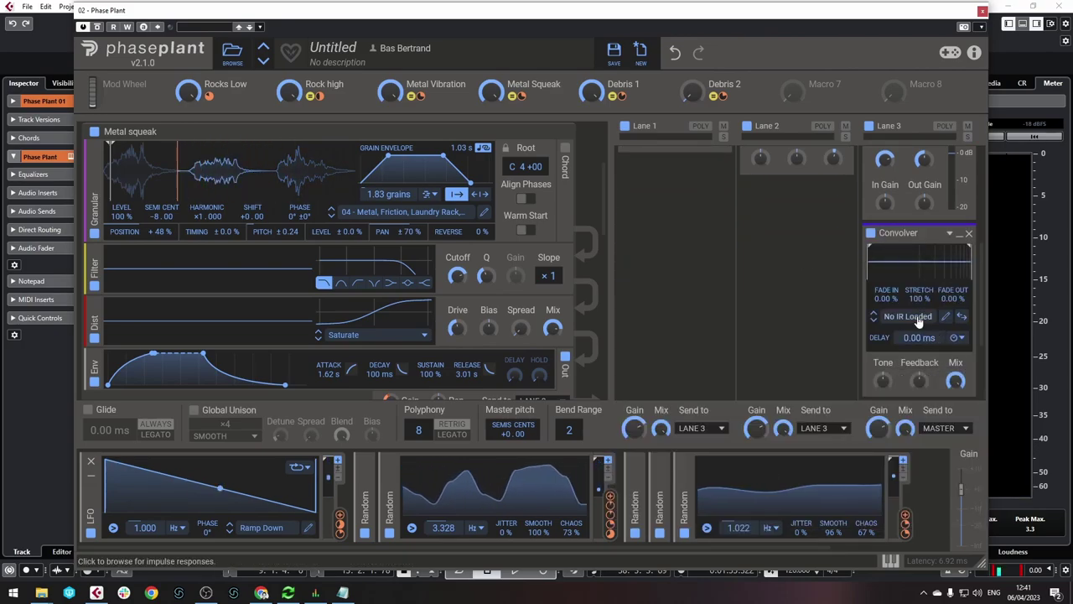
pyautogui.click(917, 315)
pyautogui.click(847, 368)
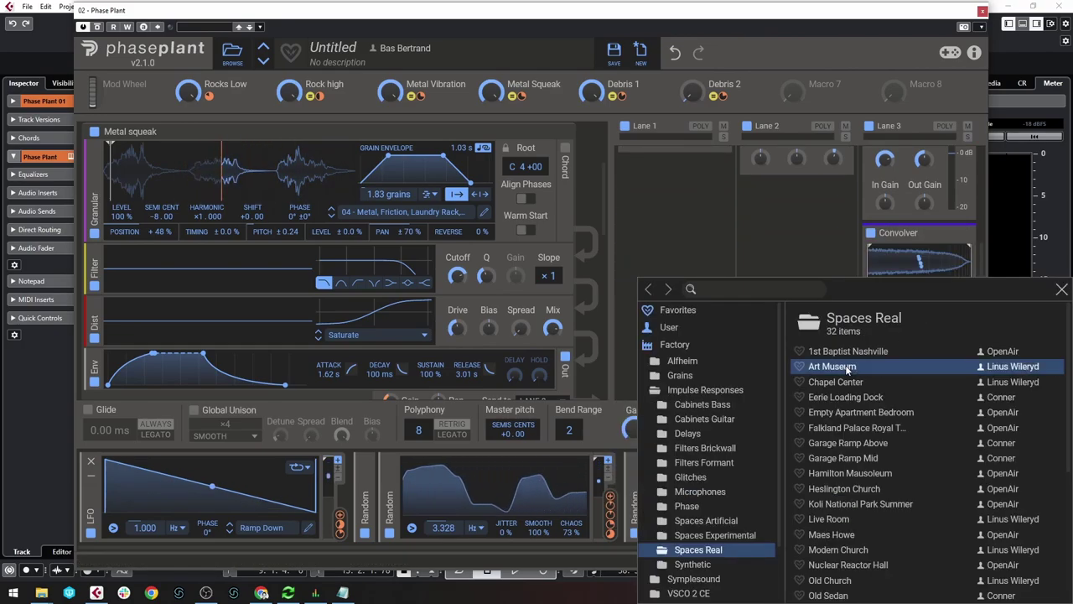
pyautogui.click(787, 200)
# Lower the Convolver's mix to its minimum and modulate that mix from Macro 8
pyautogui.moveTo(955, 381); pyautogui.dragTo(954, 381)
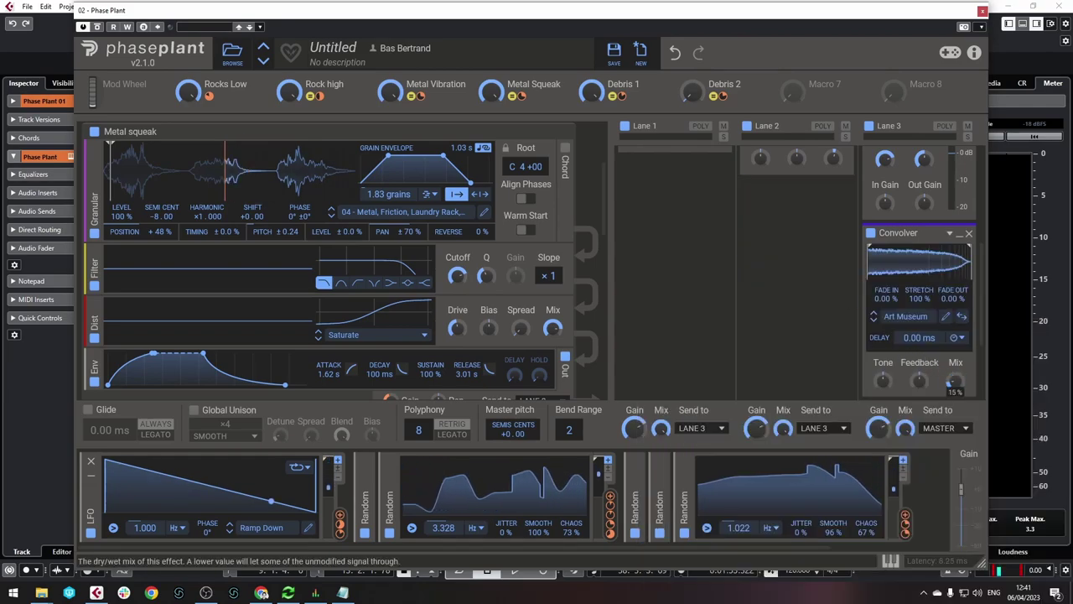
pyautogui.click(917, 99)
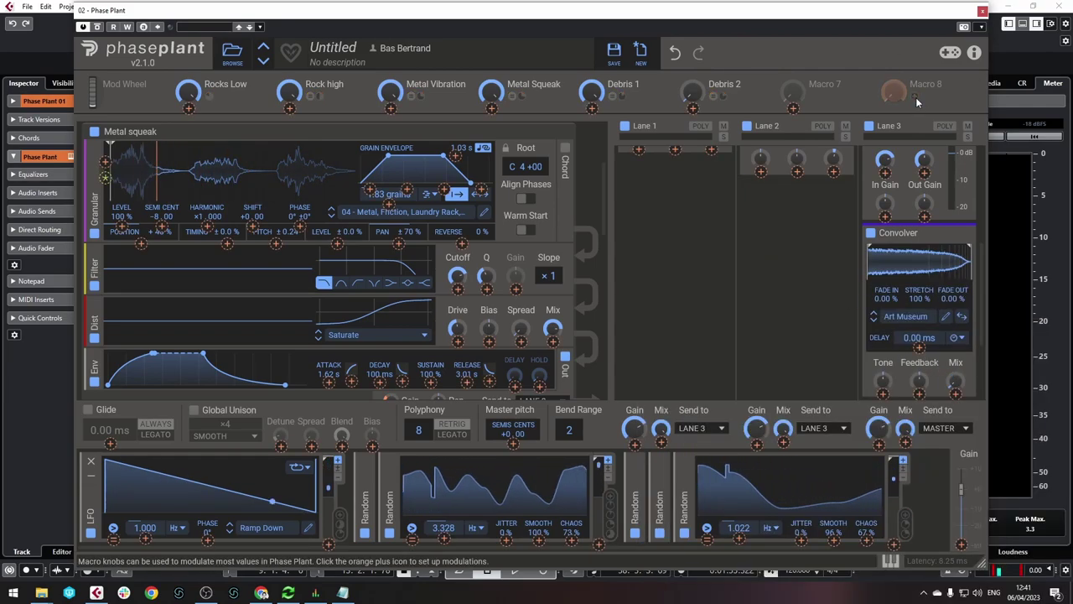
pyautogui.moveTo(915, 98); pyautogui.dragTo(955, 410)
pyautogui.click(790, 327)
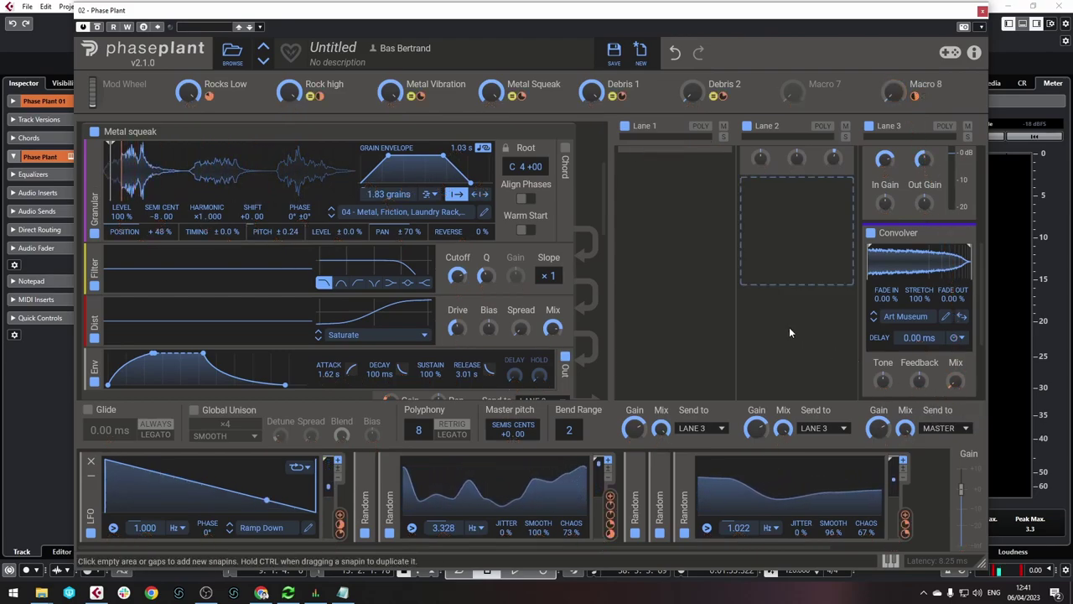
# Rename Macro 8 to Reverb
pyautogui.doubleClick(925, 83)
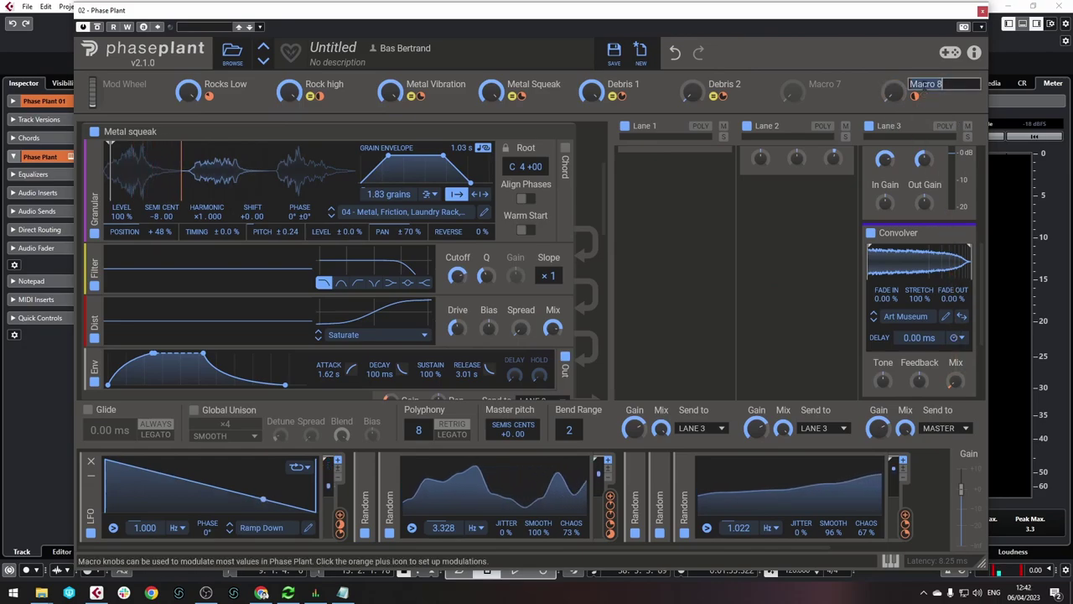
pyautogui.write('Reverb')
pyautogui.press('Return')
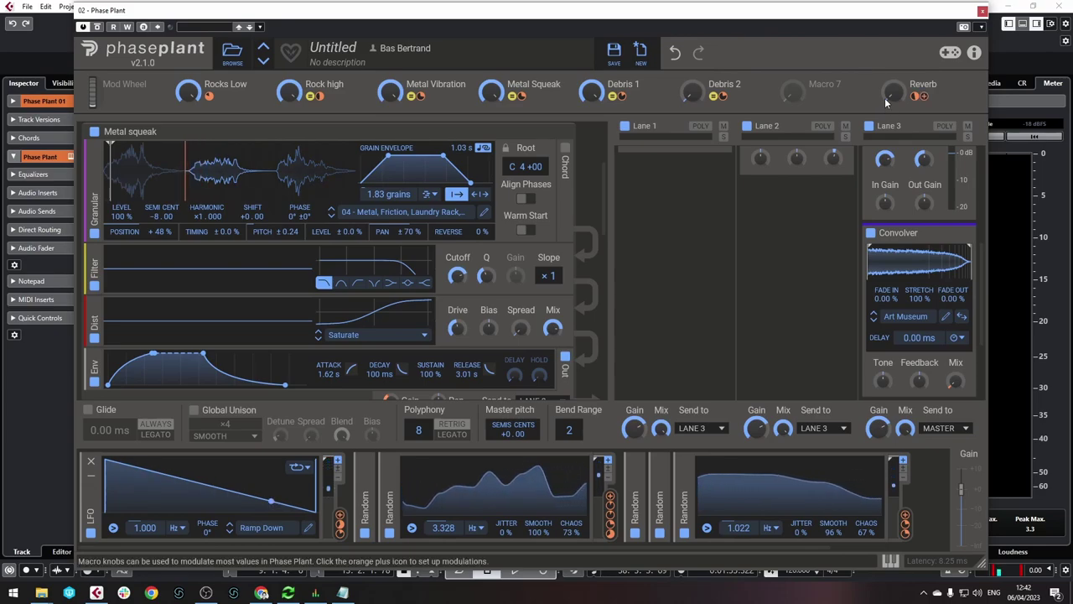
# Sweep the Reverb macro up to about 68% and back down to zero to audition the effect
pyautogui.moveTo(890, 96); pyautogui.dragTo(885, 40)
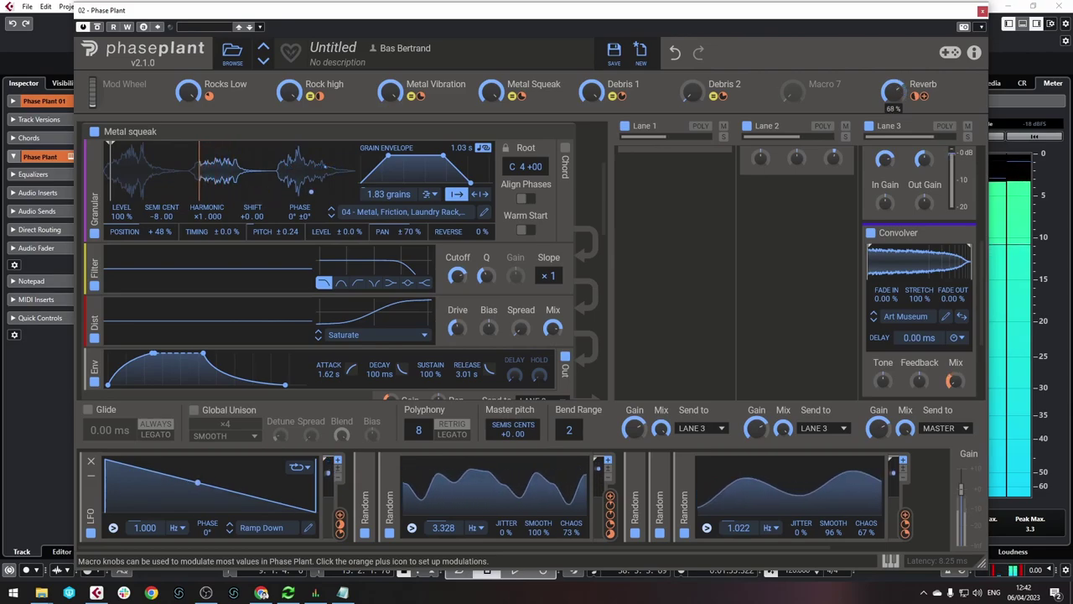
pyautogui.moveTo(885, 41); pyautogui.dragTo(892, 99)
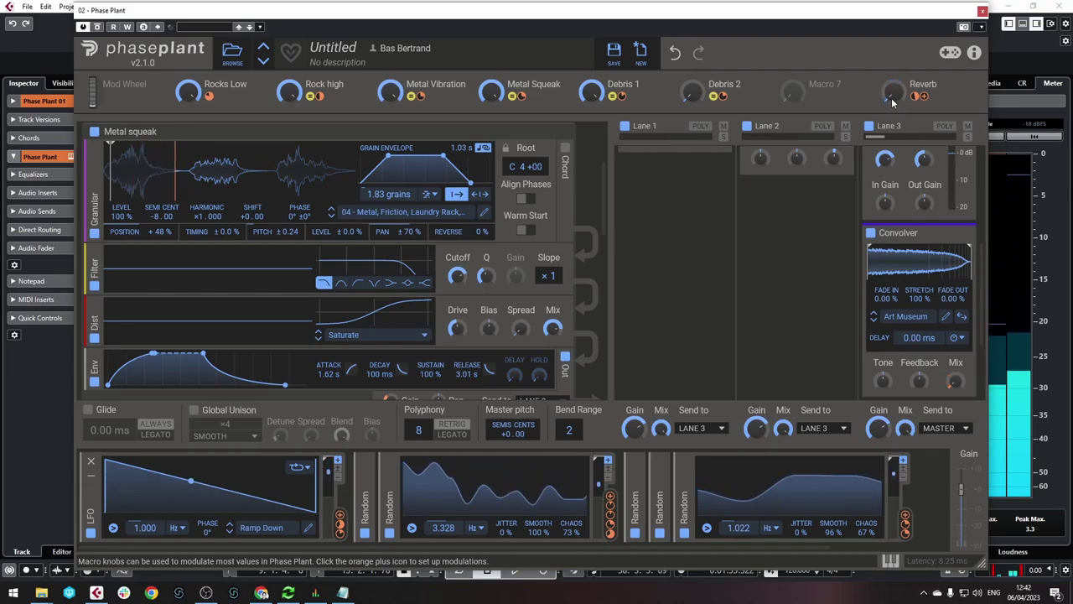